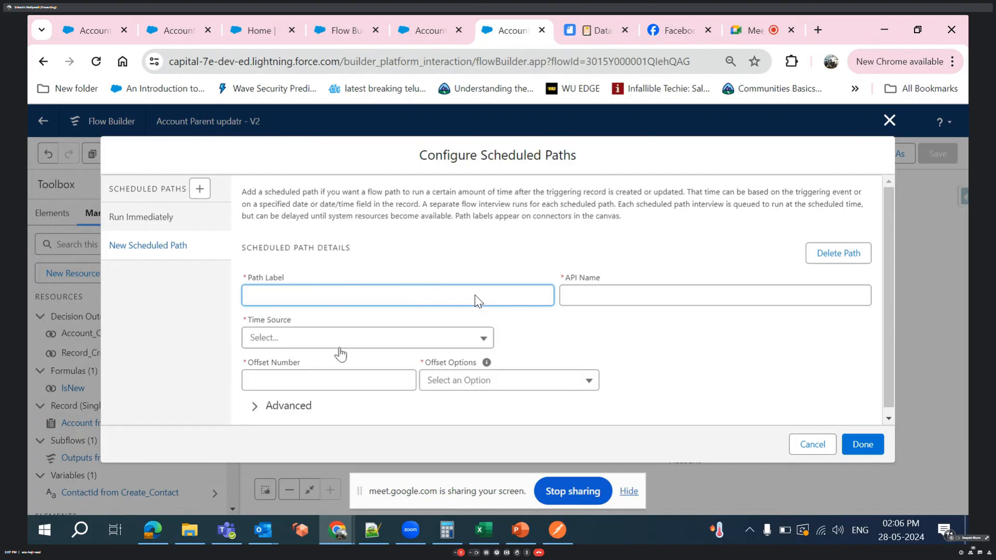
- Set the new scheduled path's time source to Account: SLA Expiration Date
click(367, 338)
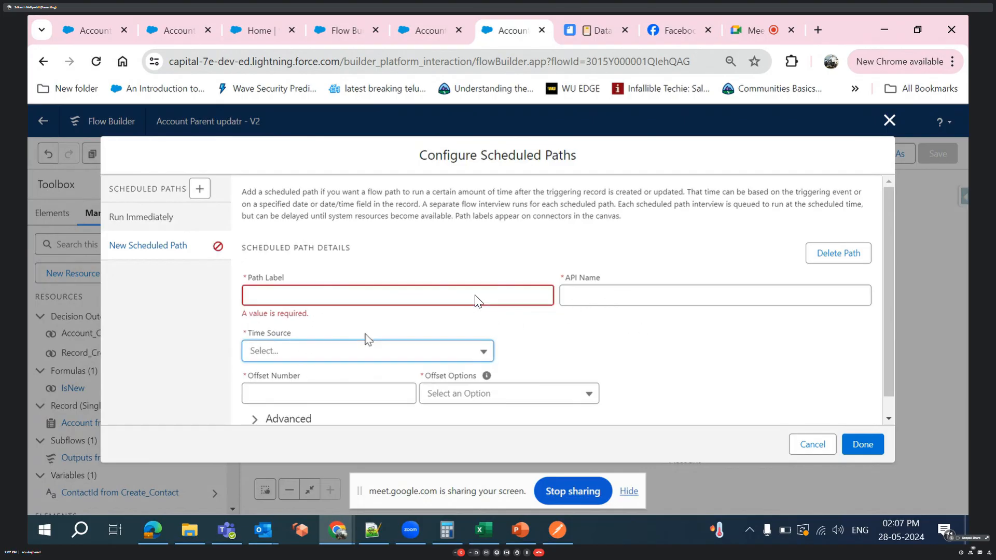
click(367, 355)
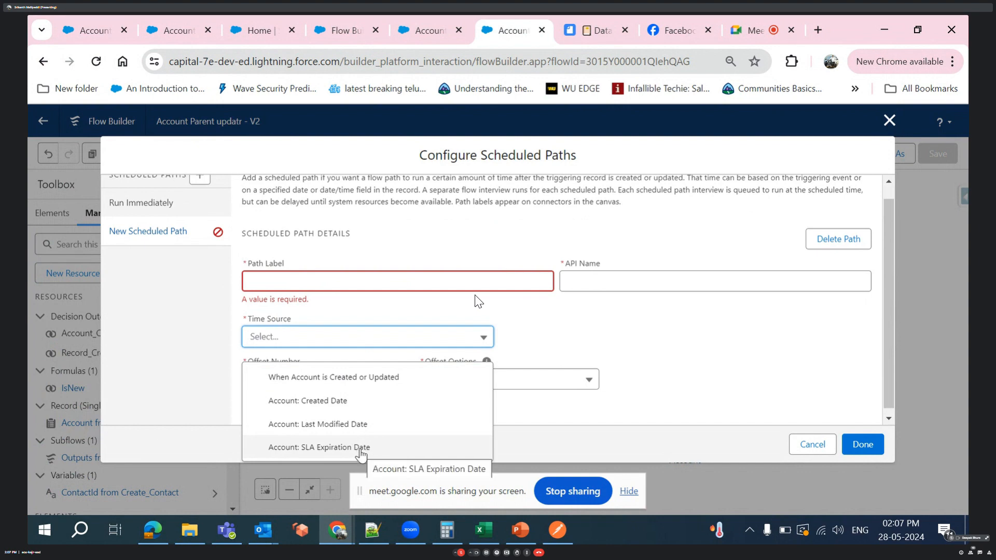
click(362, 450)
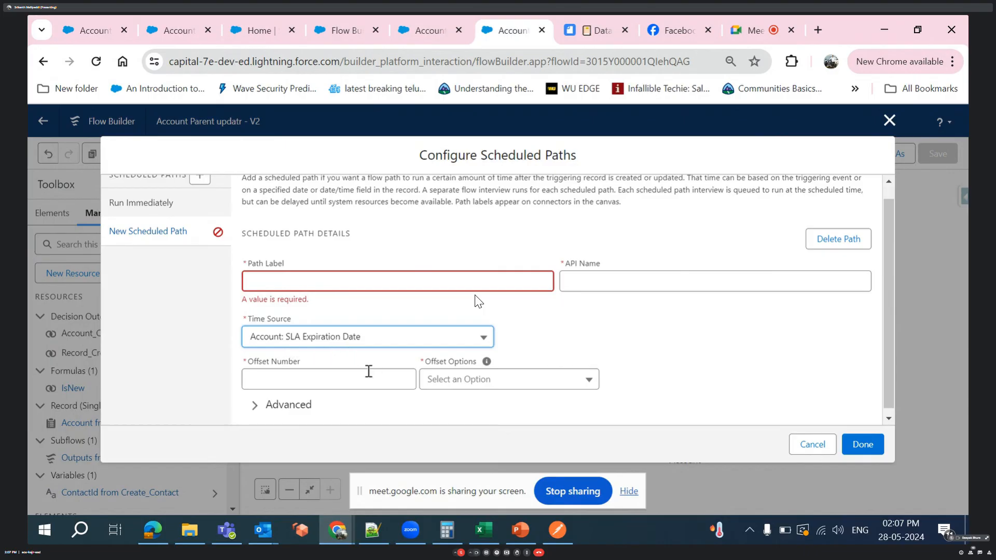
- Set the scheduled path's offset number to 1 with the Months After option
click(350, 385)
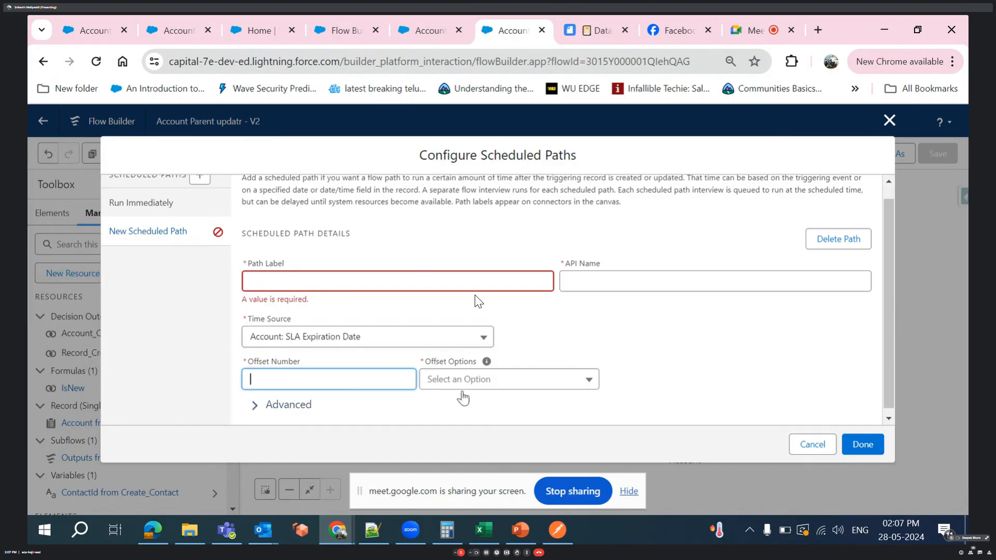
click(547, 389)
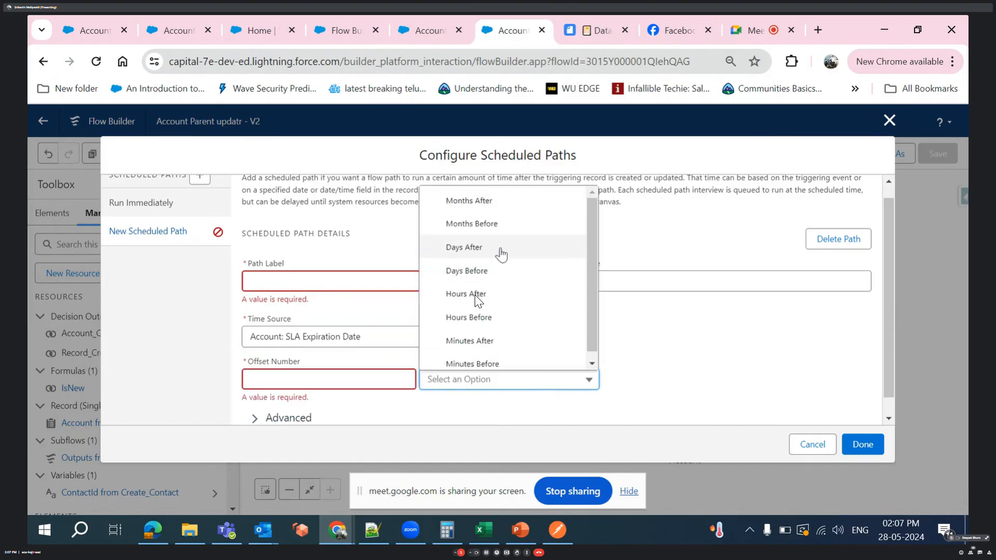
scroll(501, 255, down, 1)
click(332, 379)
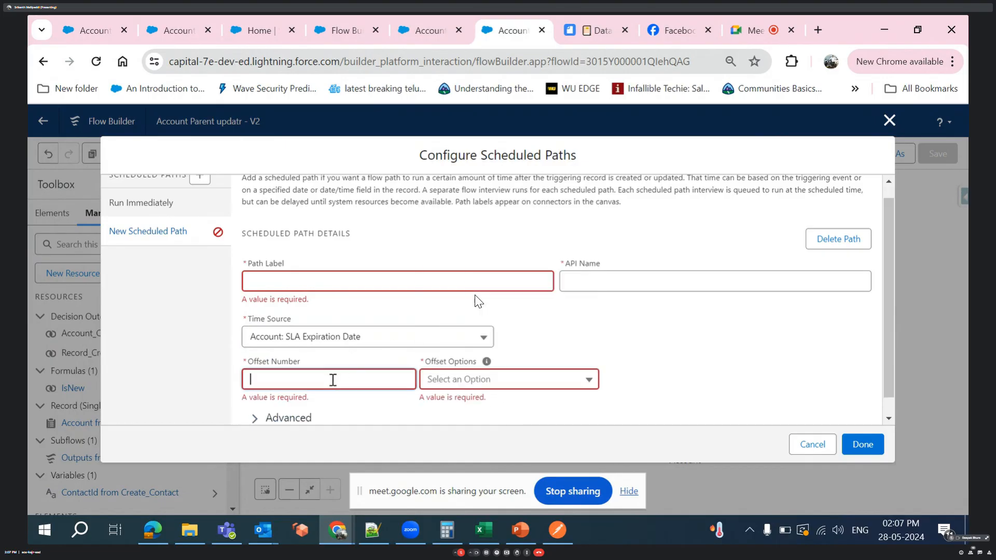
click(492, 387)
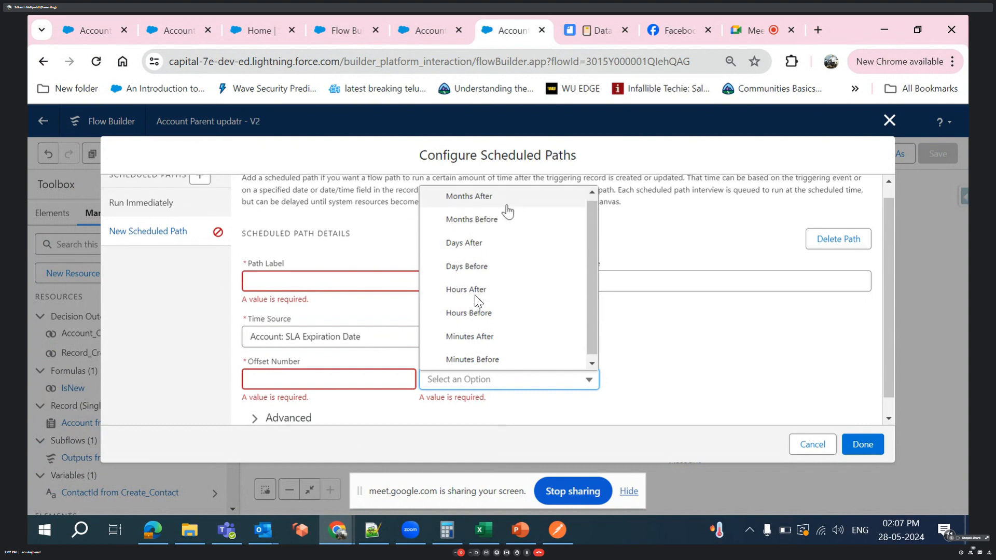
click(340, 377)
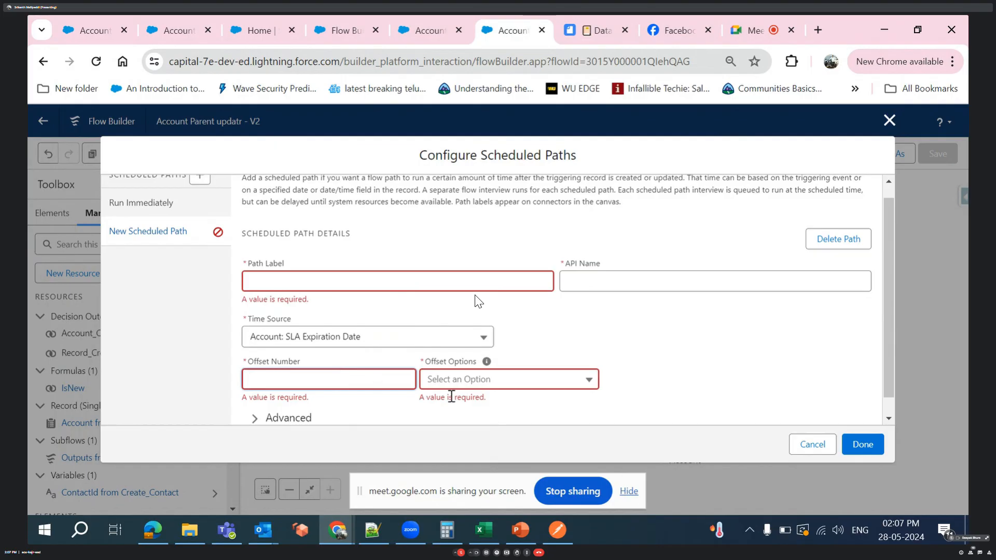
click(527, 388)
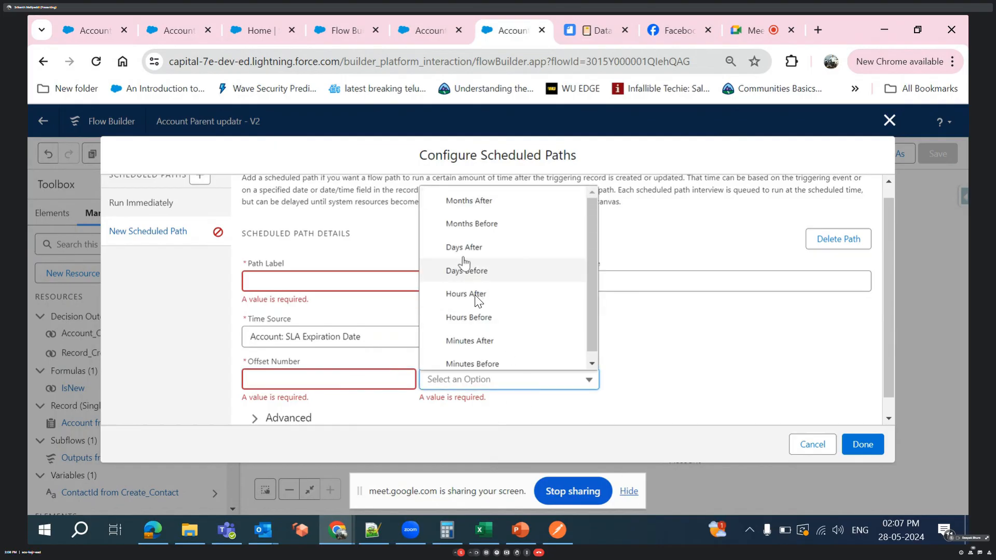
click(477, 203)
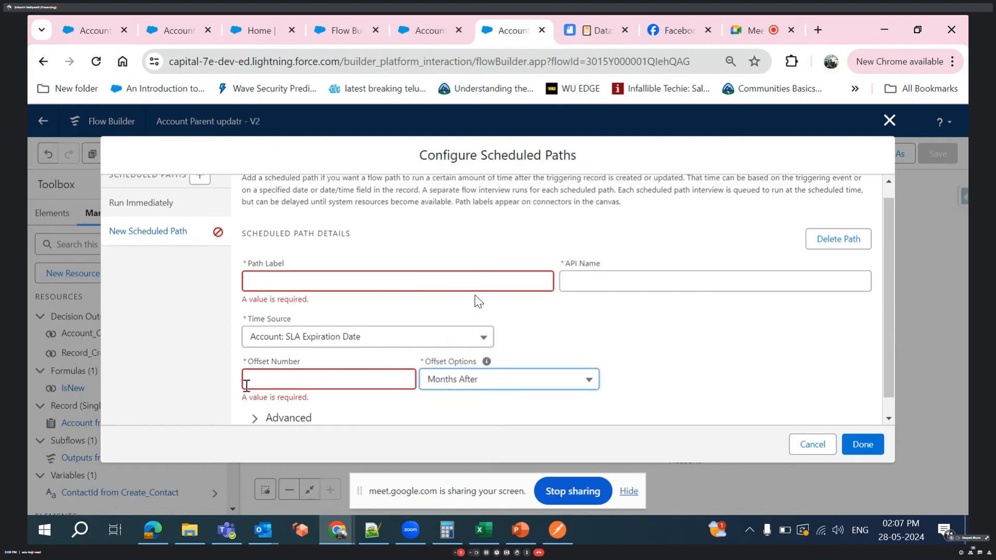
click(289, 384)
text(1)
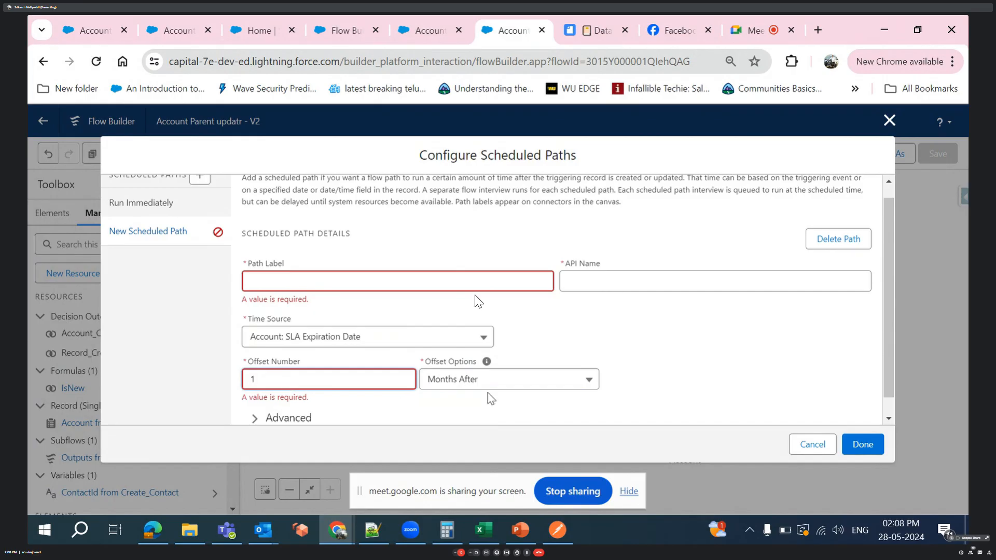
- Change the scheduled path's offset option to Months Before
click(754, 375)
click(520, 396)
click(516, 383)
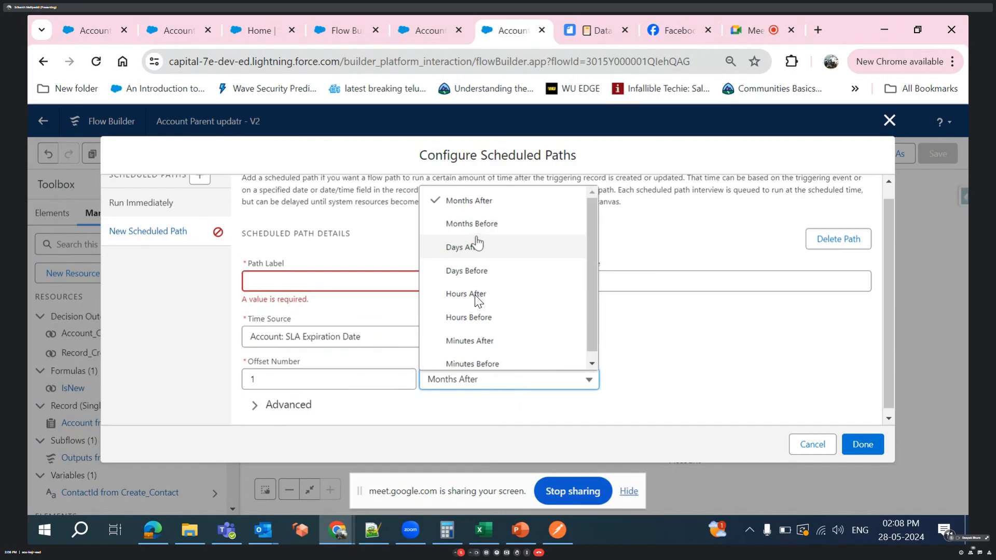
click(471, 224)
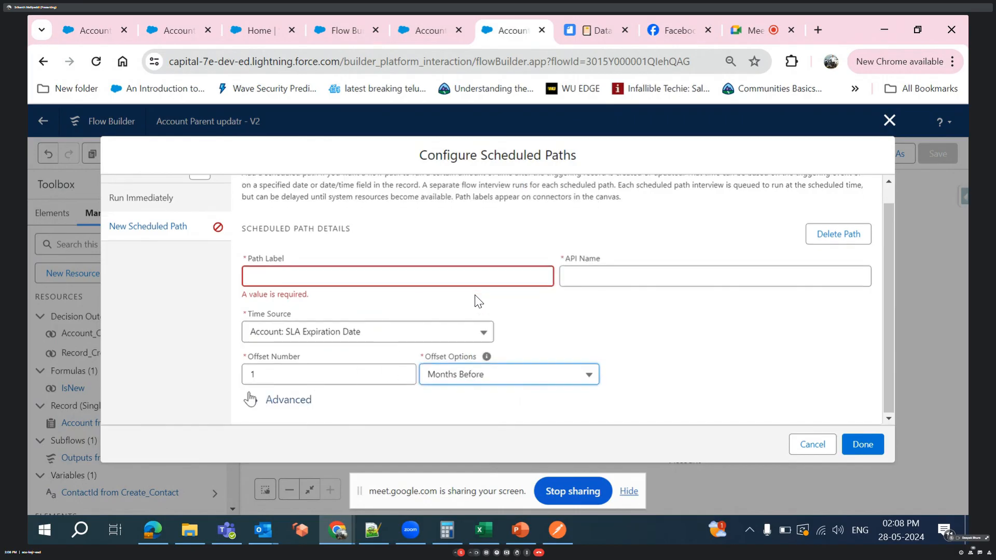
- Examine the batch size setting in the scheduled path's advanced options, then collapse them
click(255, 400)
scroll(675, 358, down, 2)
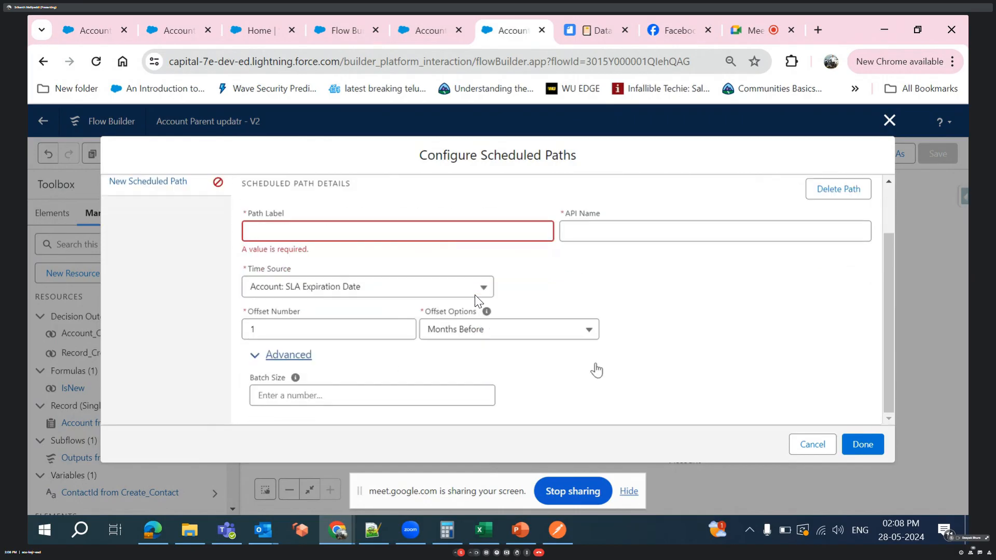
click(405, 387)
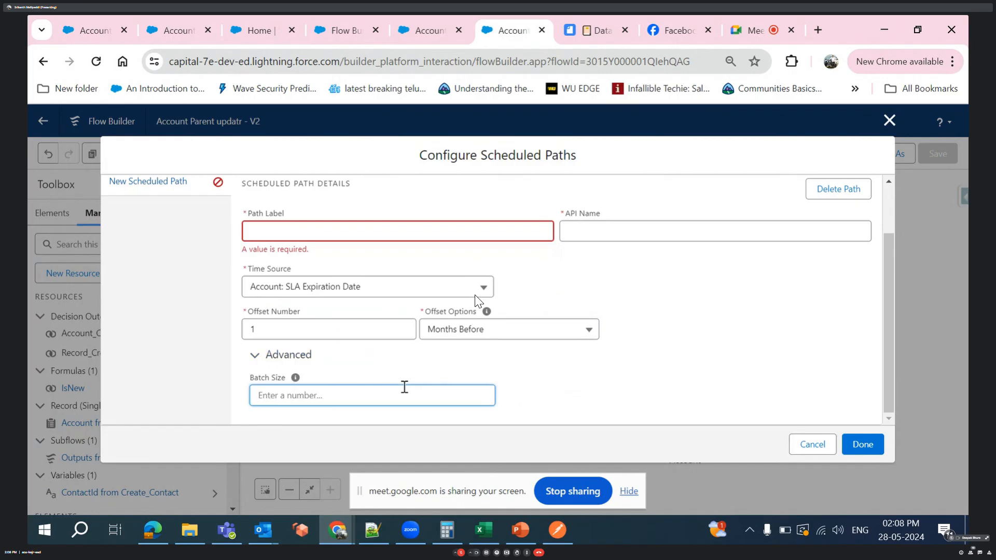
scroll(337, 363, up, 2)
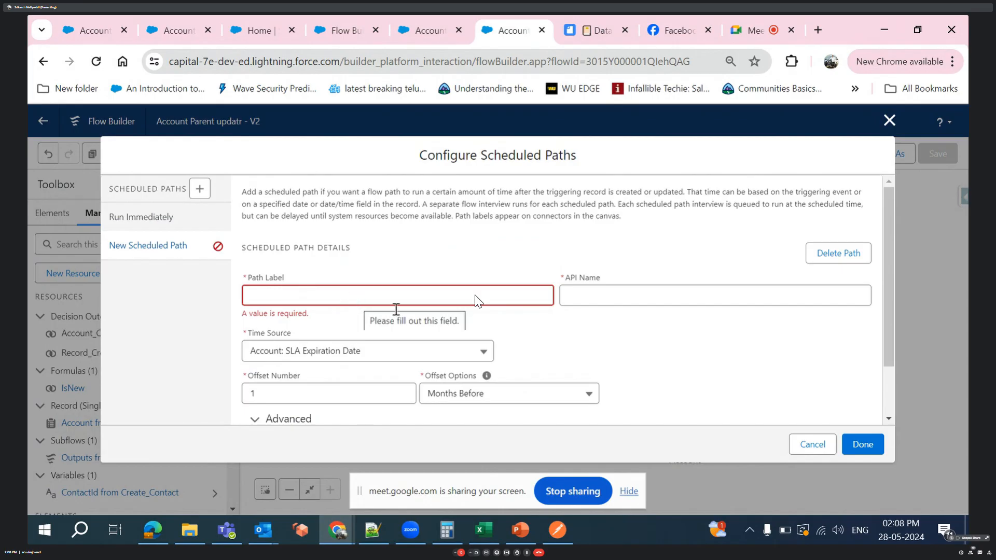
scroll(611, 369, down, 2)
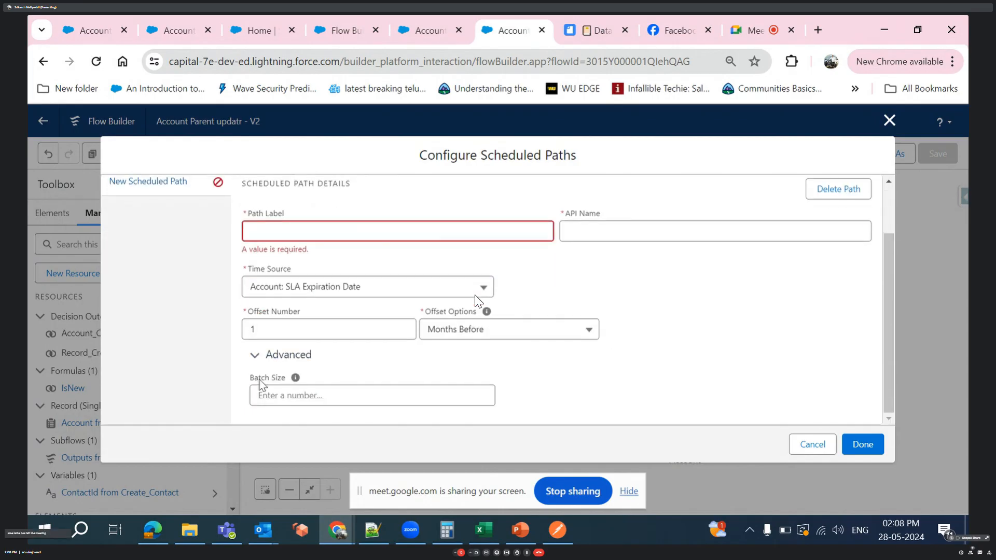
click(253, 357)
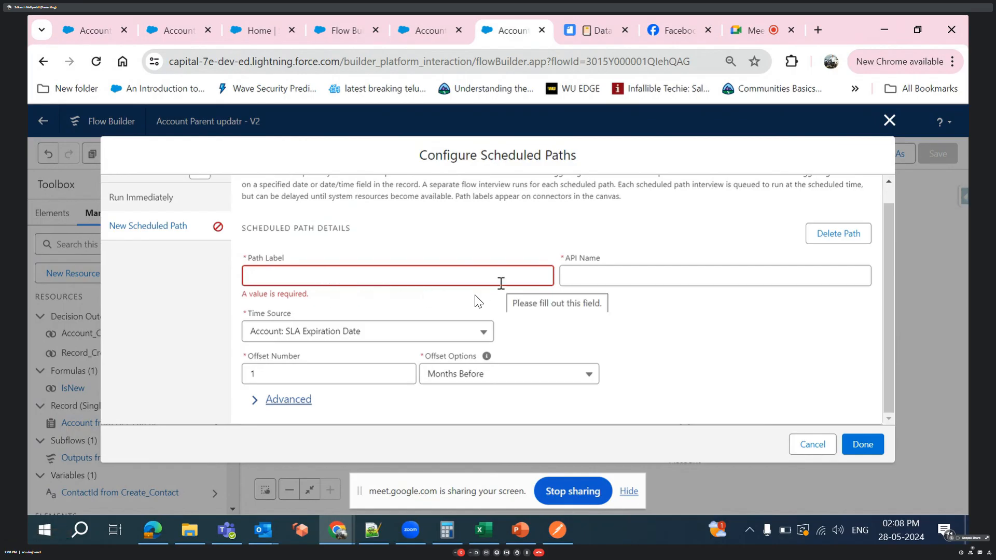
- Label the scheduled path Custom Action and save the scheduled path configuration
click(501, 284)
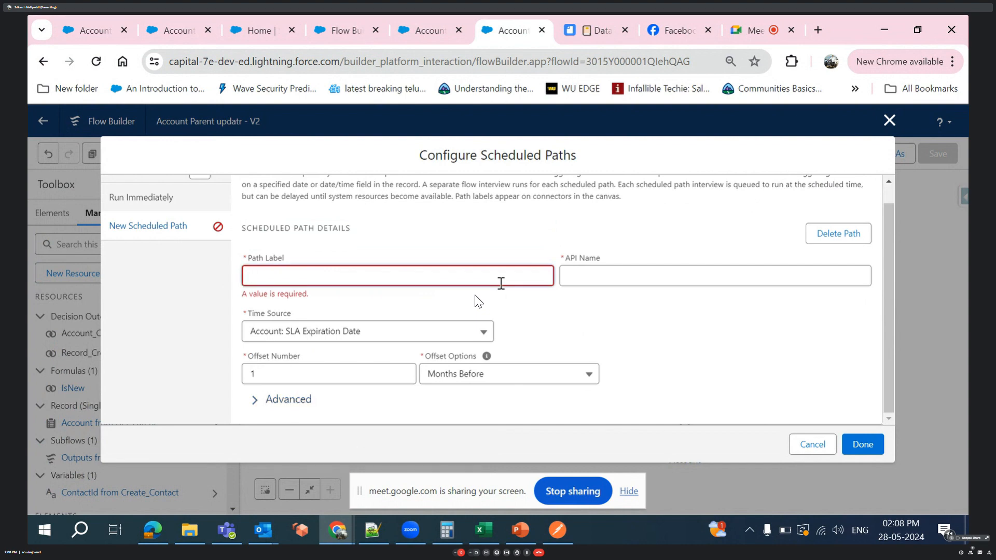
text(A)
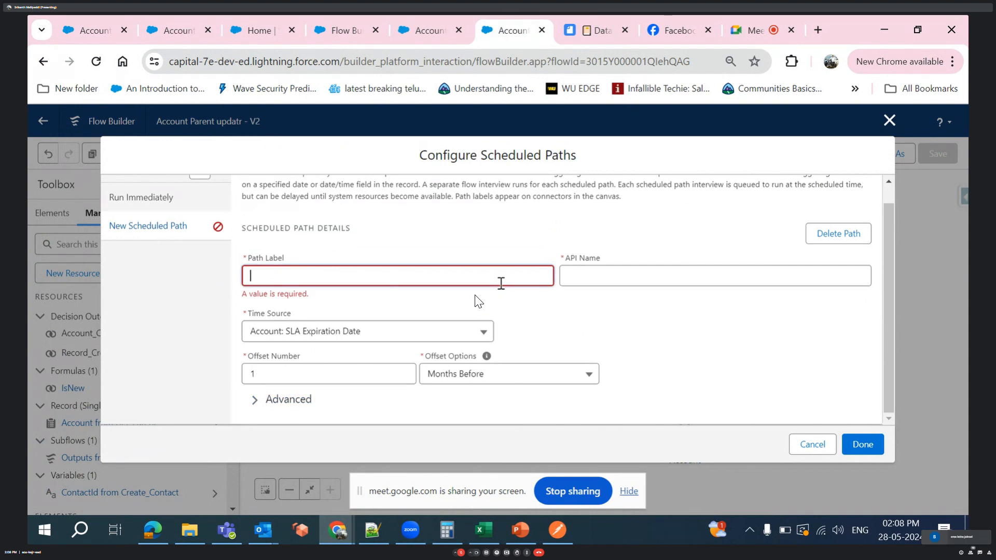
text(ustom Action)
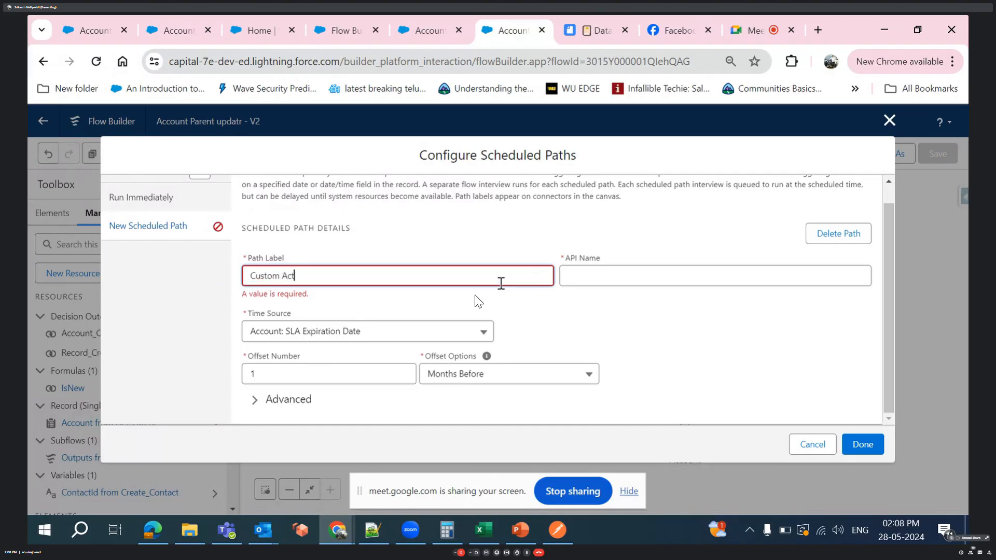
click(478, 301)
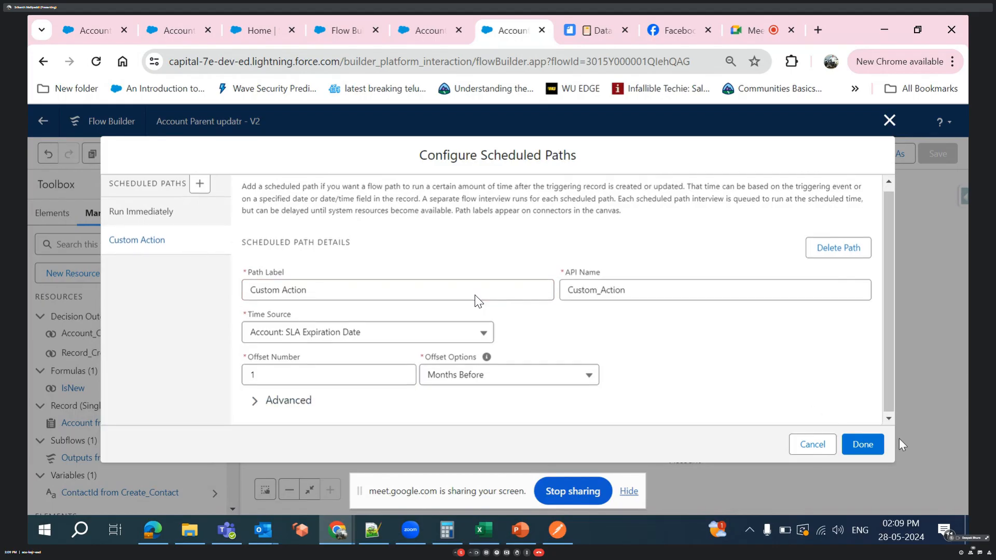
click(880, 445)
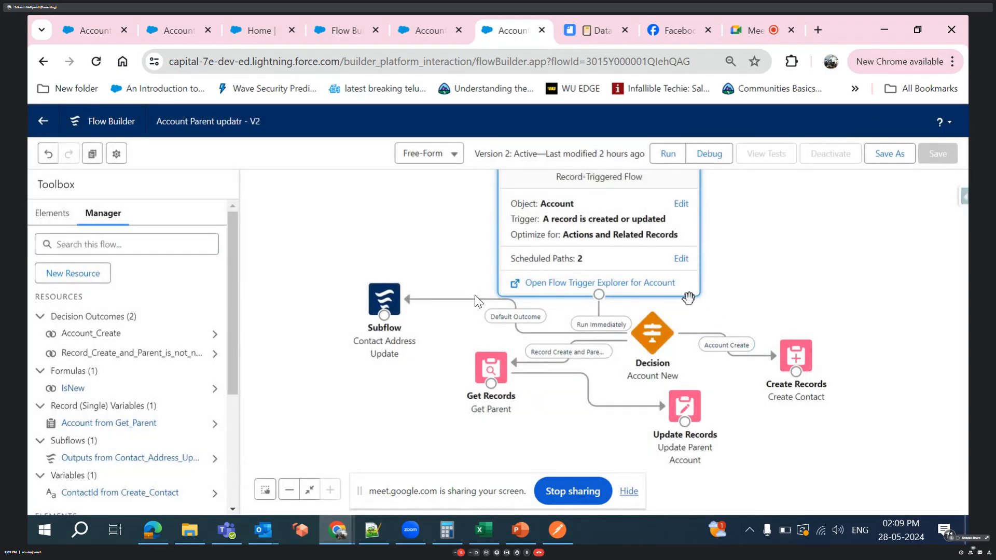
- Show the available flow elements, then review the Custom Action scheduled path's settings and close them
click(756, 308)
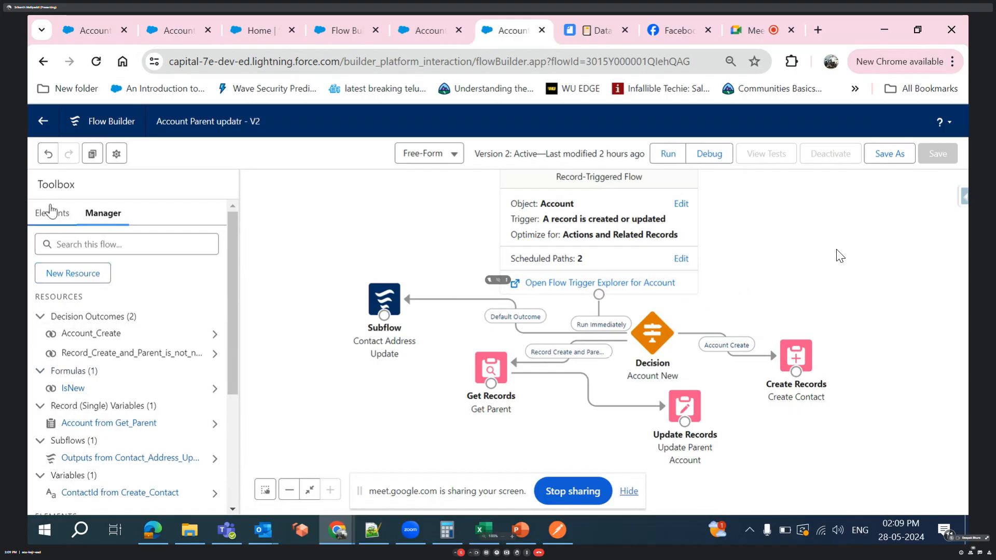
click(52, 213)
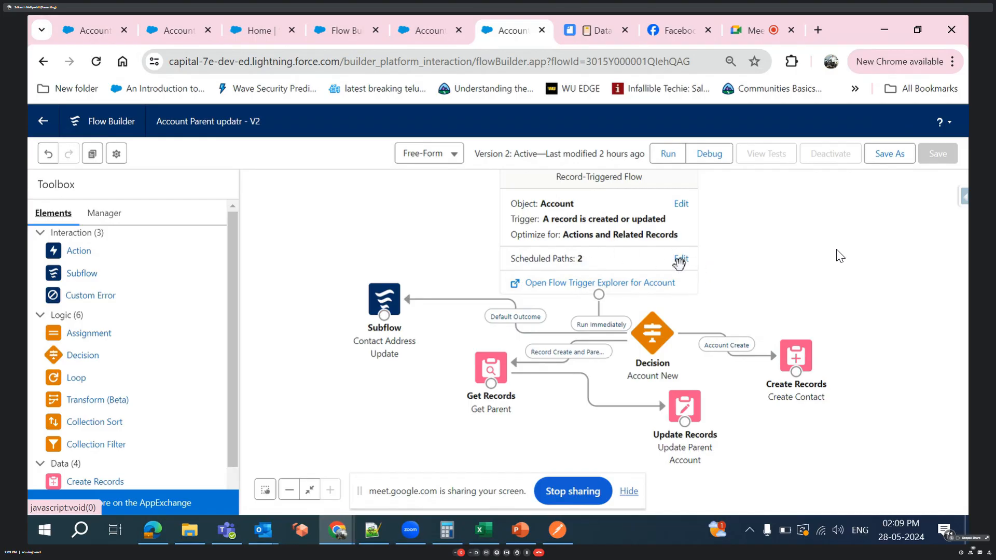
click(681, 259)
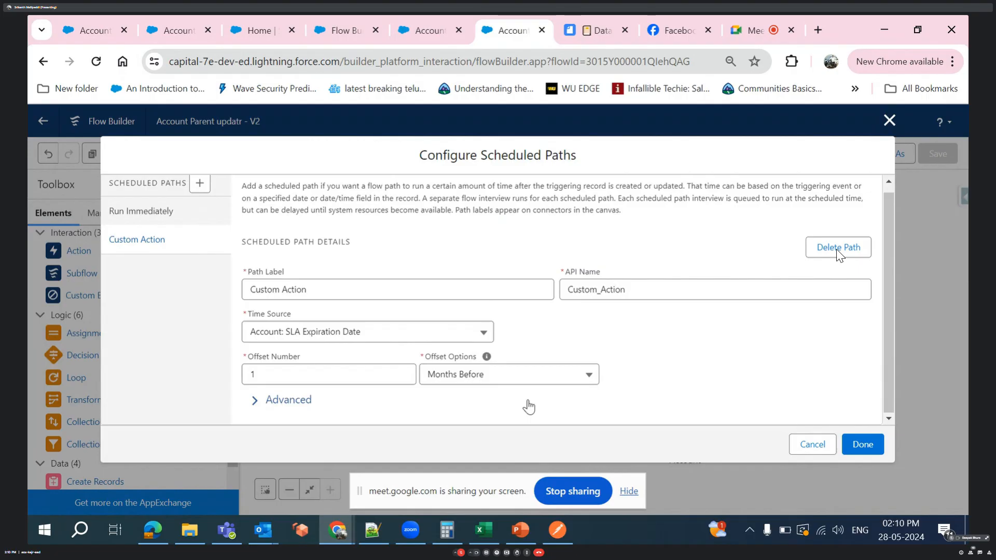
click(863, 444)
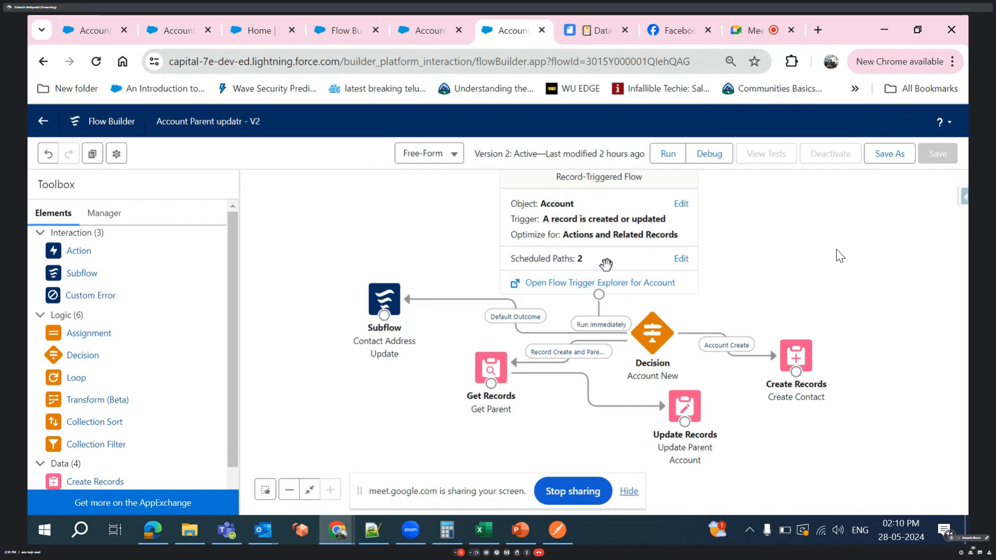
click(681, 258)
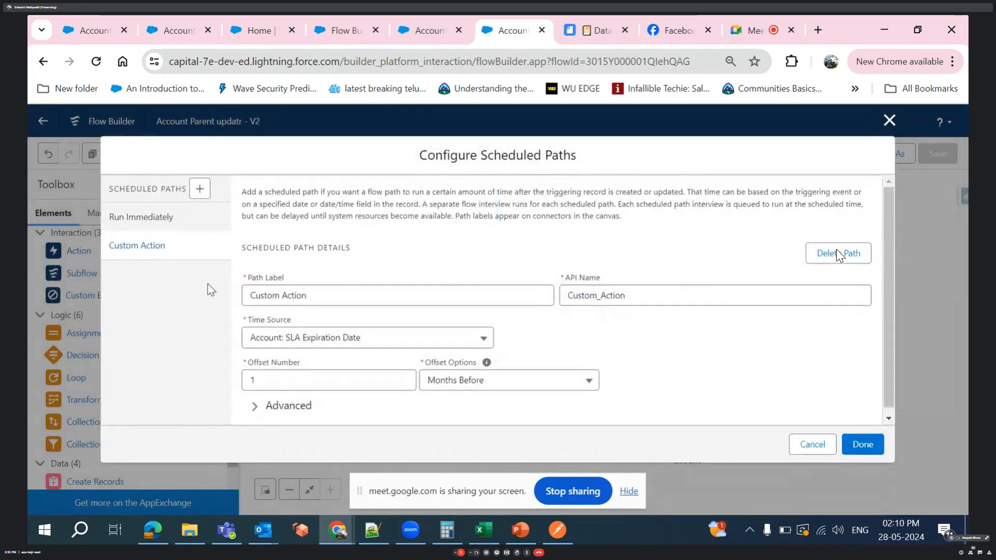
click(200, 190)
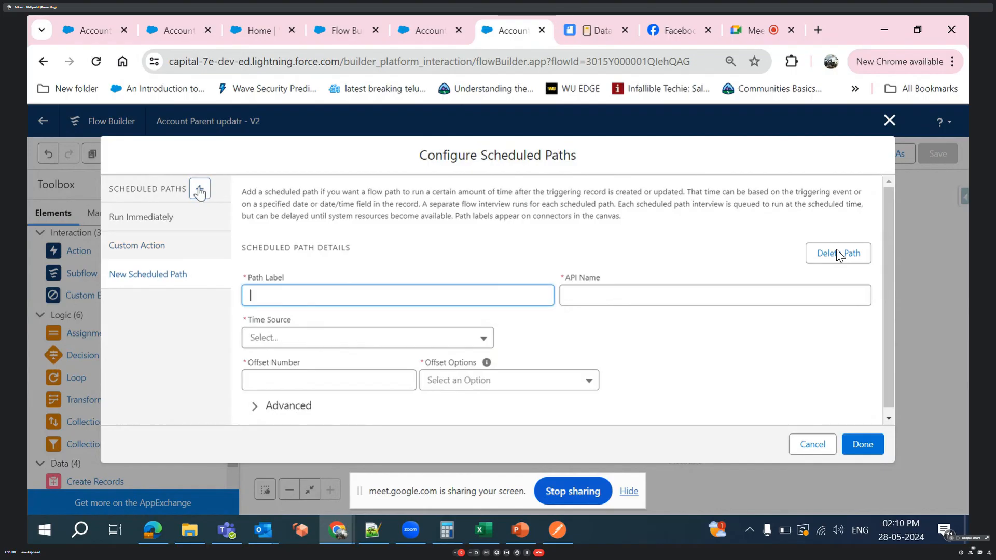
click(471, 380)
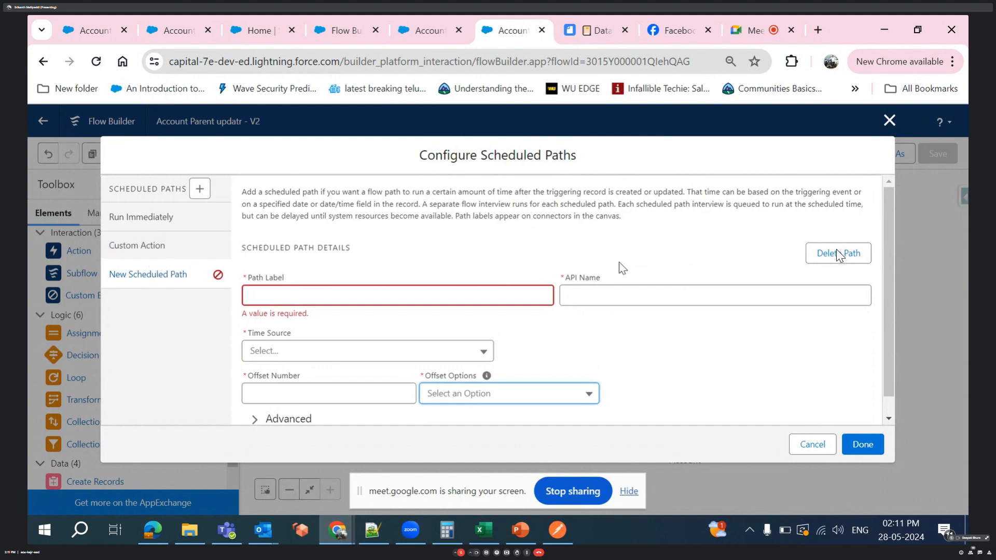
click(837, 254)
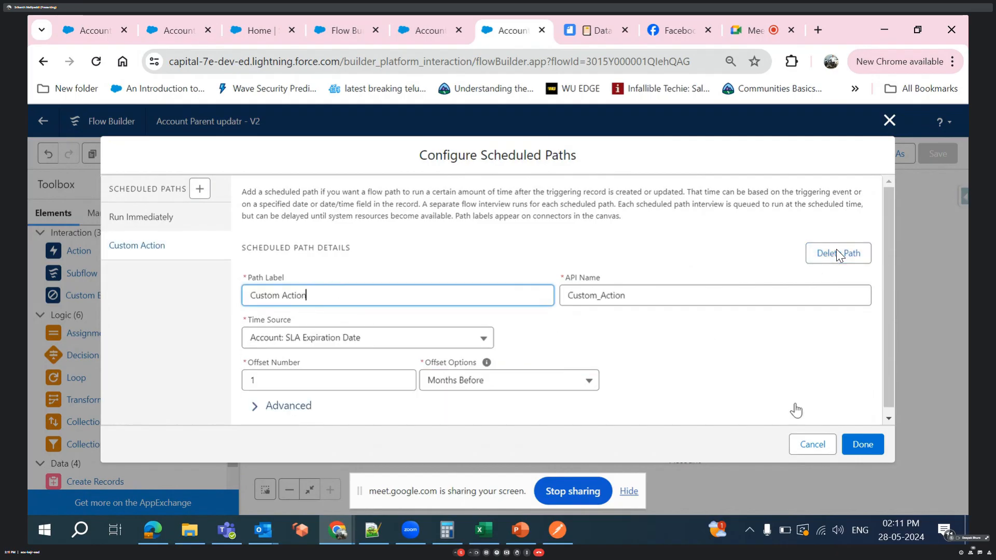
click(865, 449)
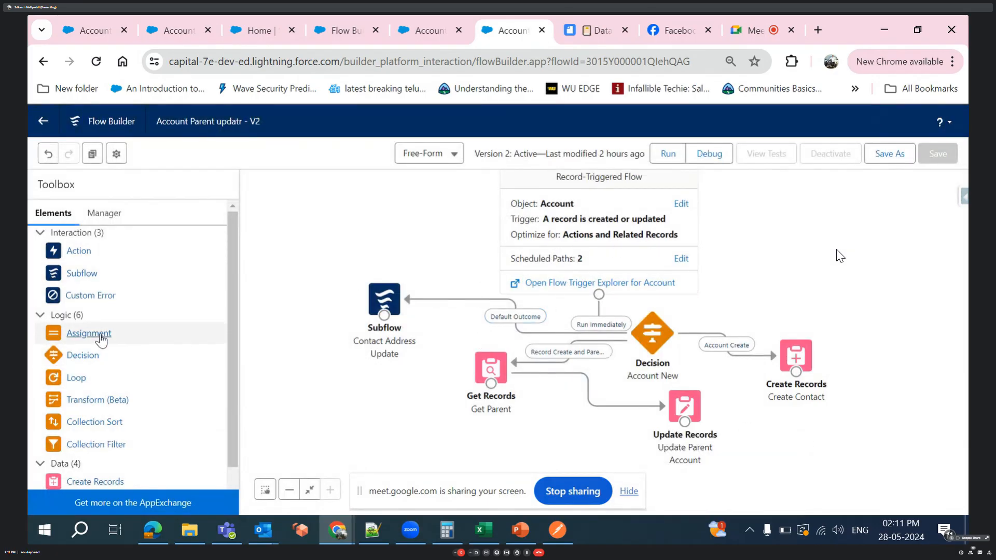
- Add a Decision element to the canvas near the Account New decision and label it Scheduled Action
drag(82, 355, 777, 286)
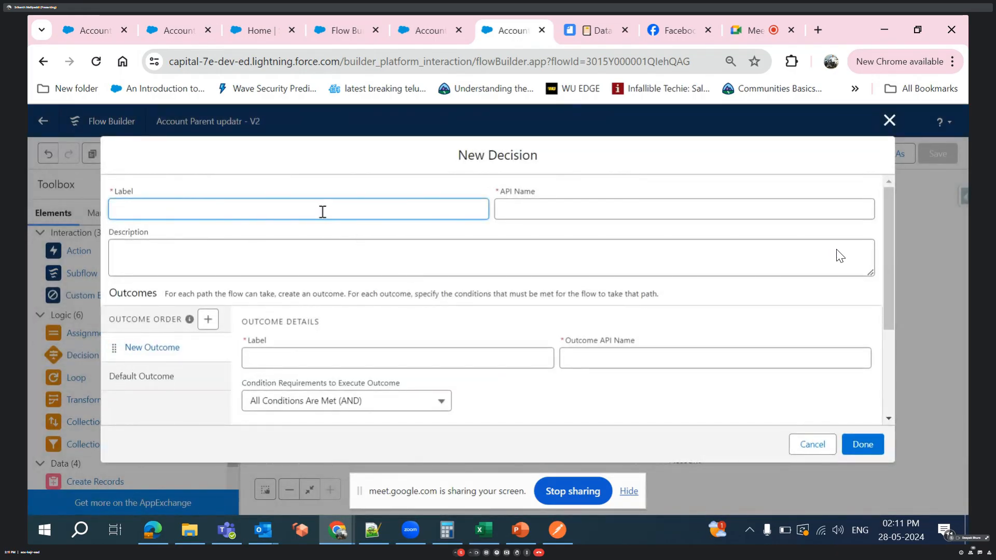
text(Schedule d Action)
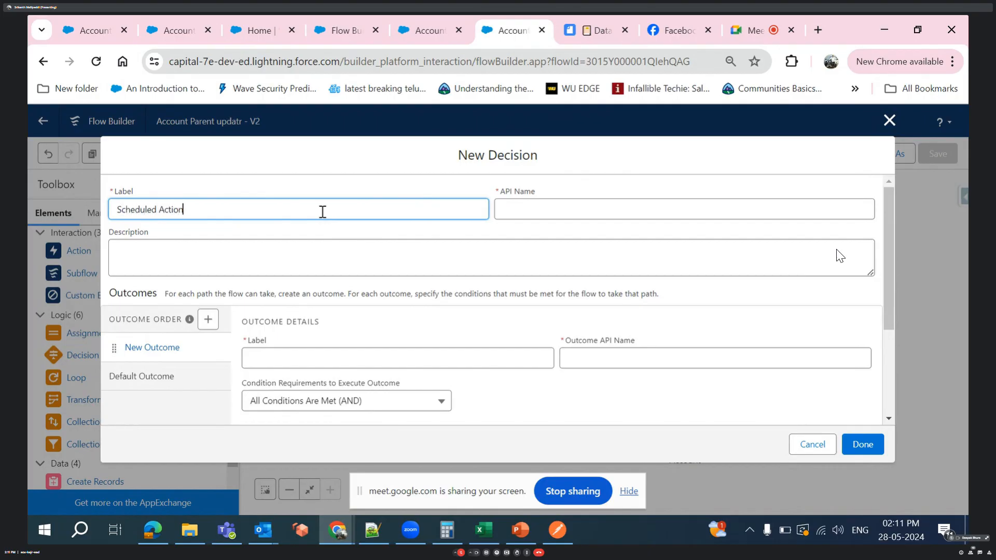
click(473, 295)
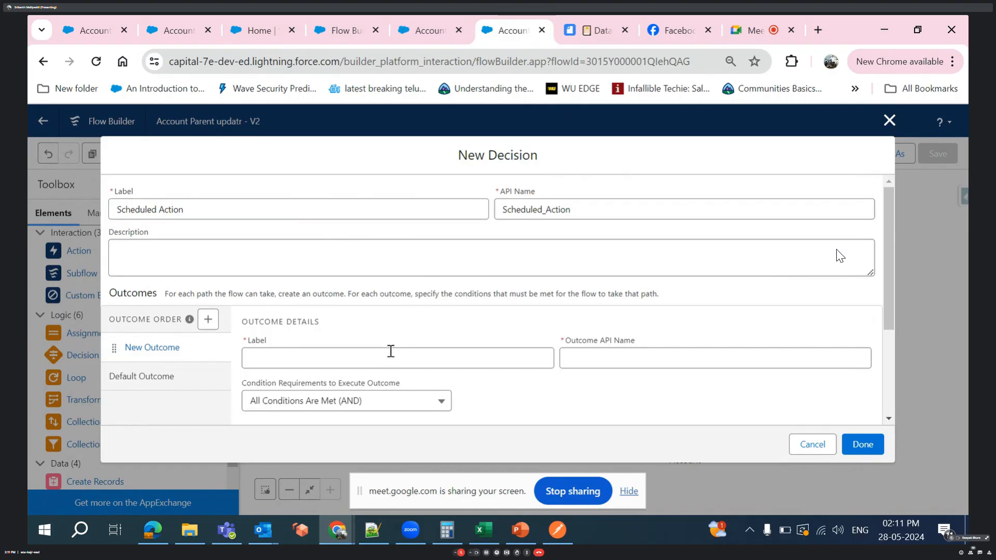
- Label the decision's new outcome ScheduledActions and let its API name fill in
scroll(391, 352, down, 3)
click(330, 220)
text(Schedu)
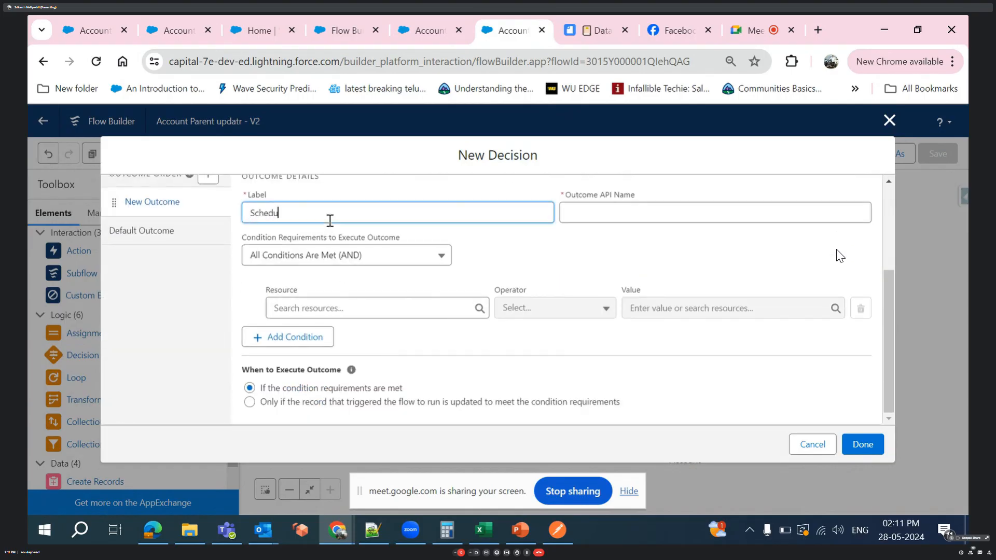
text(ledActions)
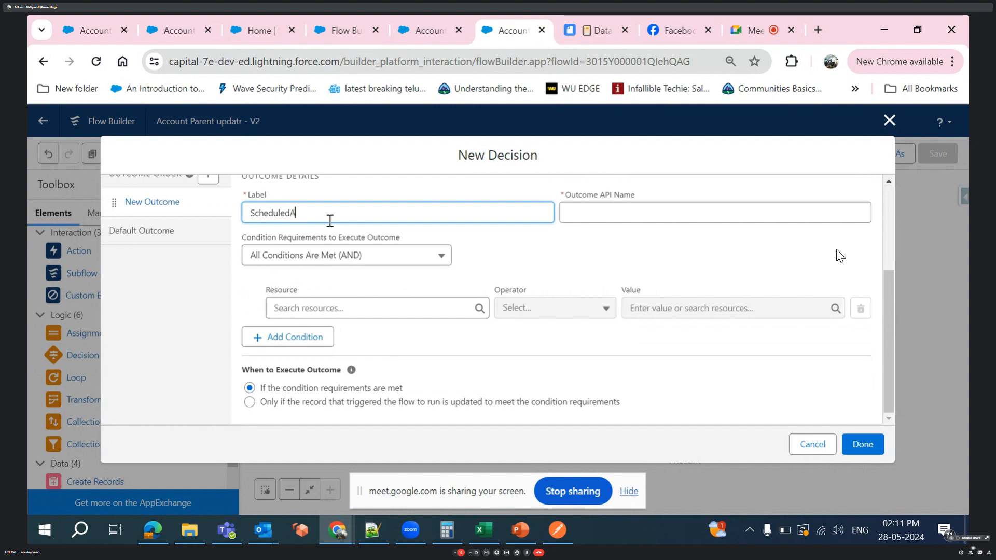
click(485, 263)
- Set the outcome condition's resource to the triggering record's SLA Expiration Date field
click(410, 307)
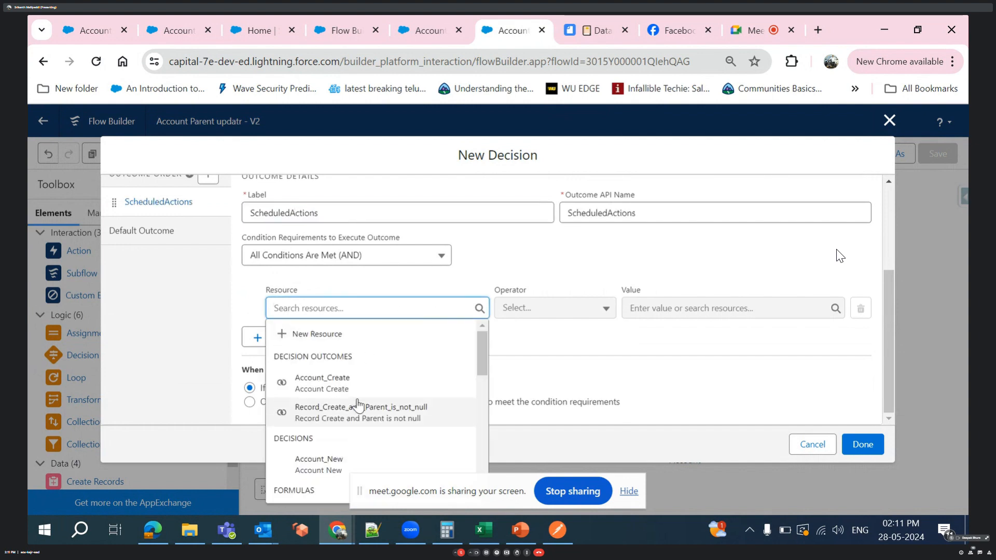
scroll(356, 405, down, 5)
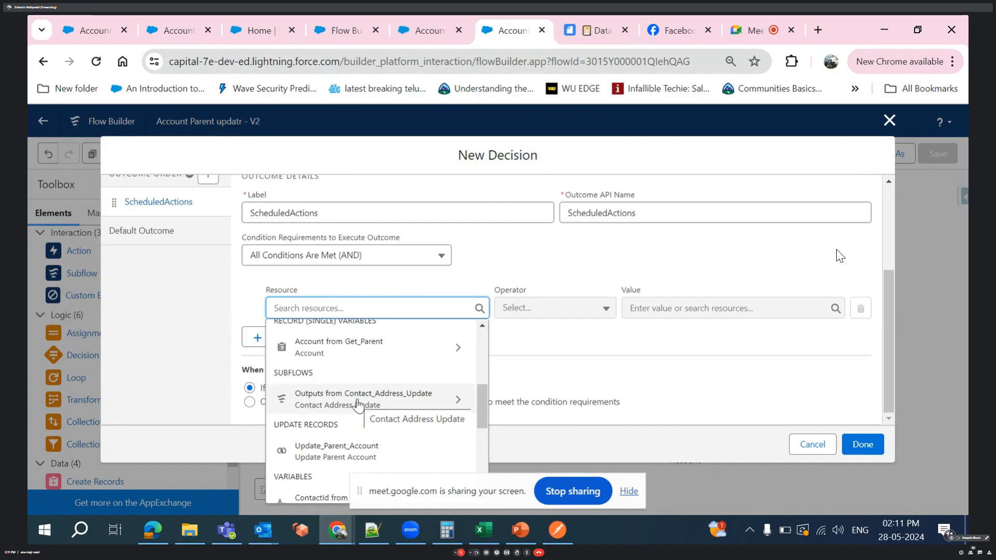
text(re)
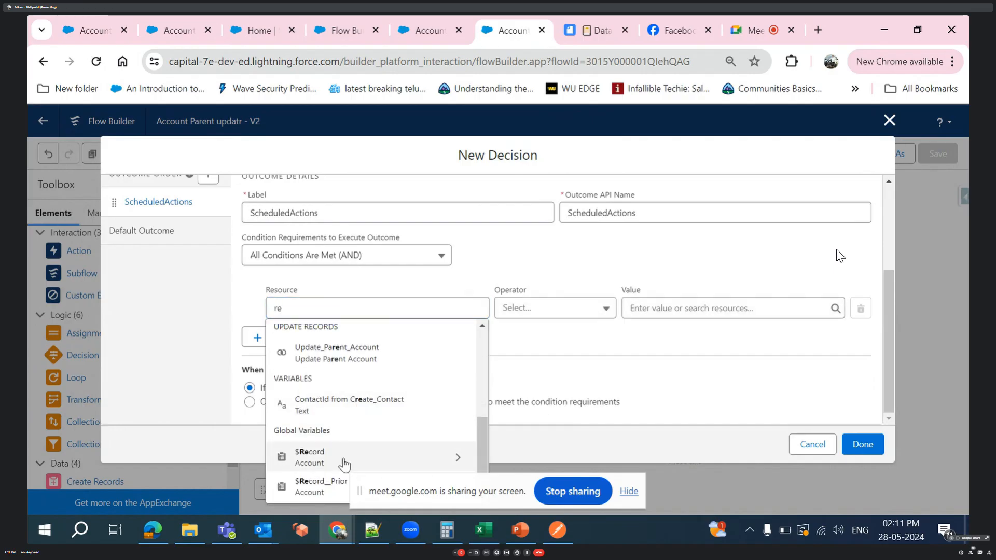
click(344, 459)
text(sl)
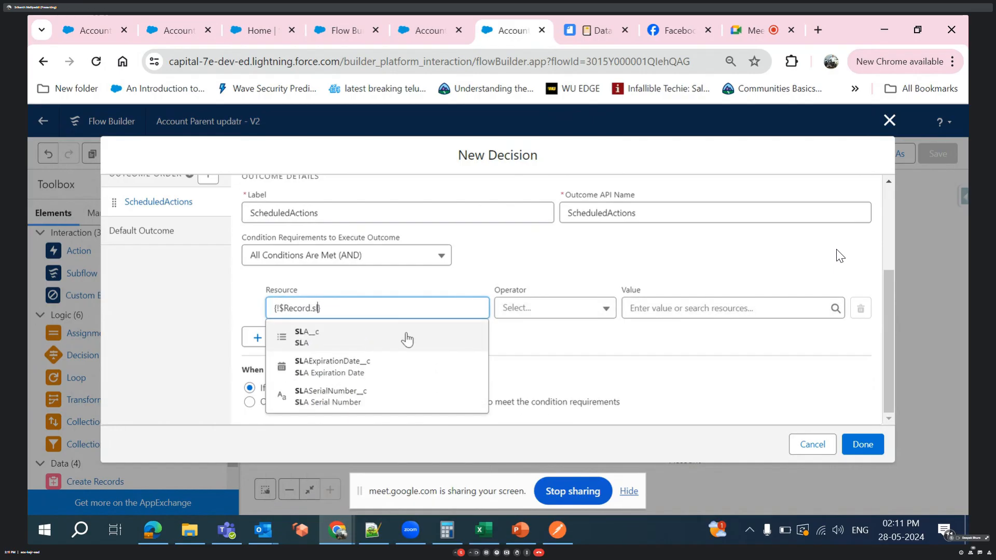
click(367, 368)
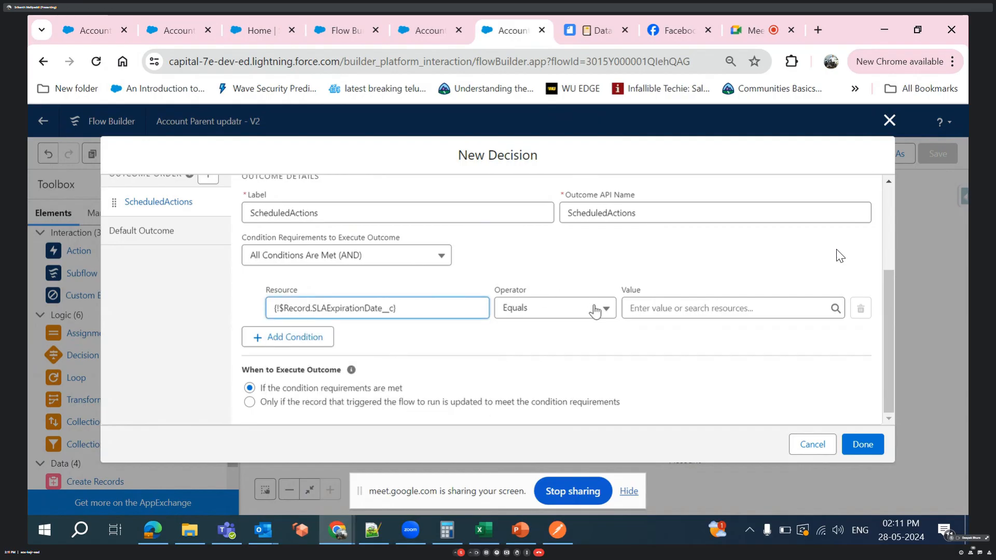
- Set the condition's operator to Is Null with the value False, and save the Scheduled Action decision
click(599, 308)
scroll(544, 449, down, 1)
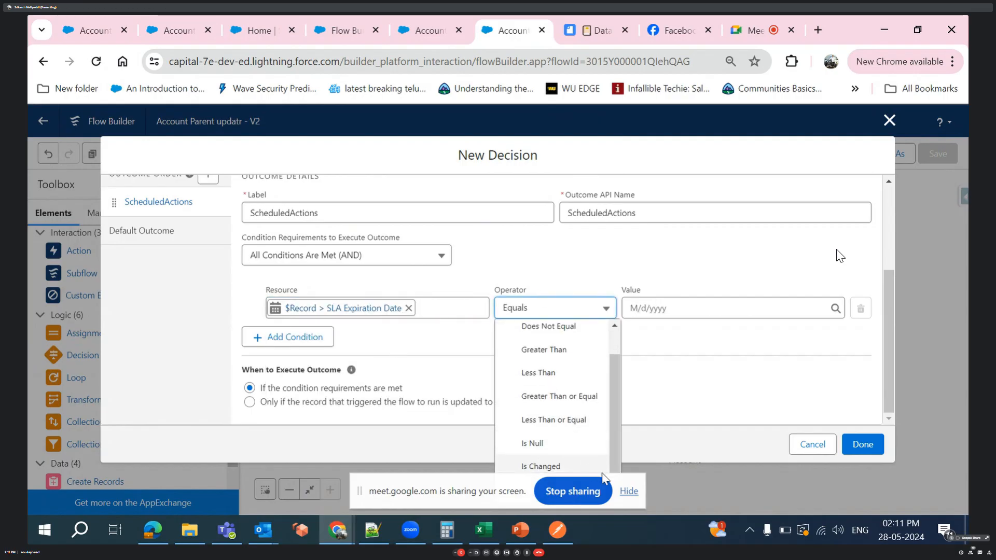
click(564, 450)
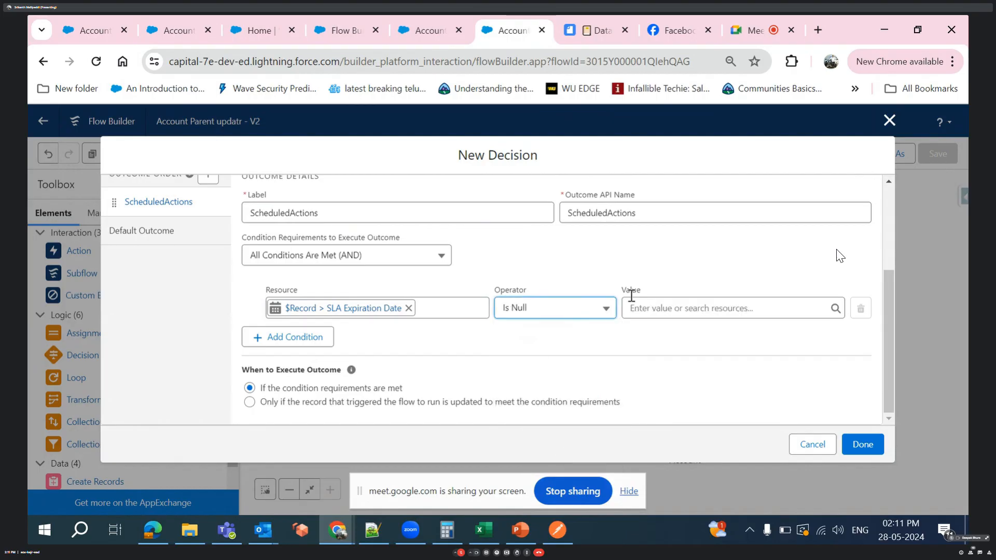
click(691, 302)
text(false)
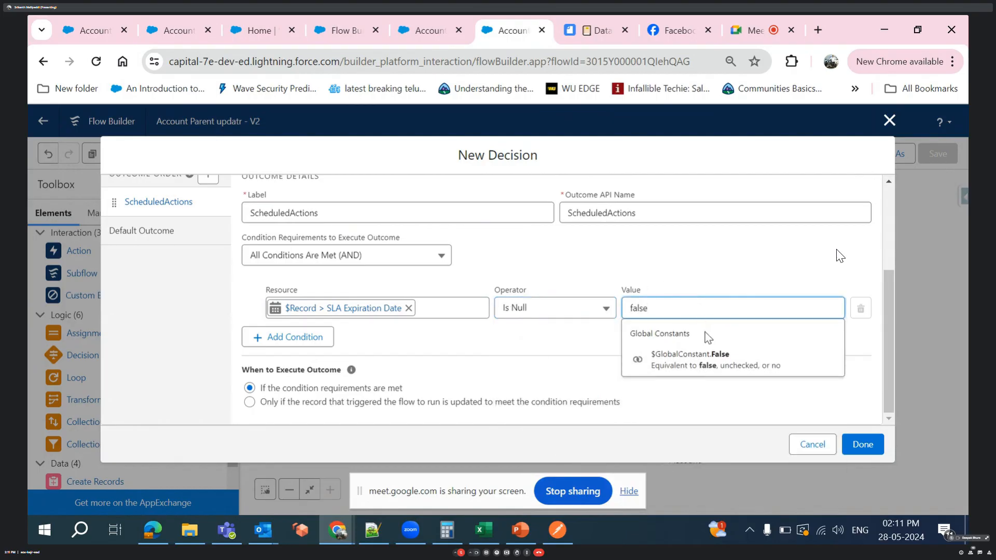
click(707, 361)
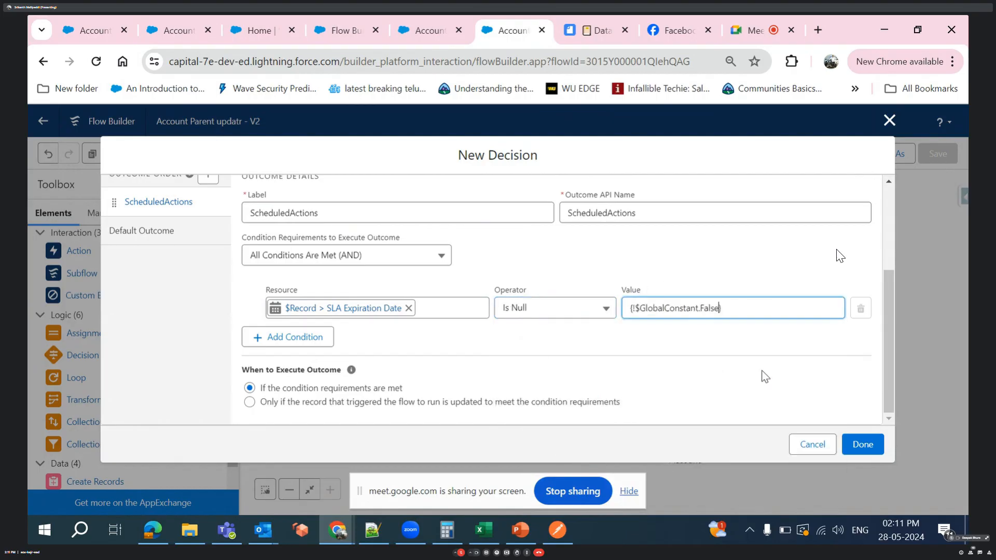
click(877, 449)
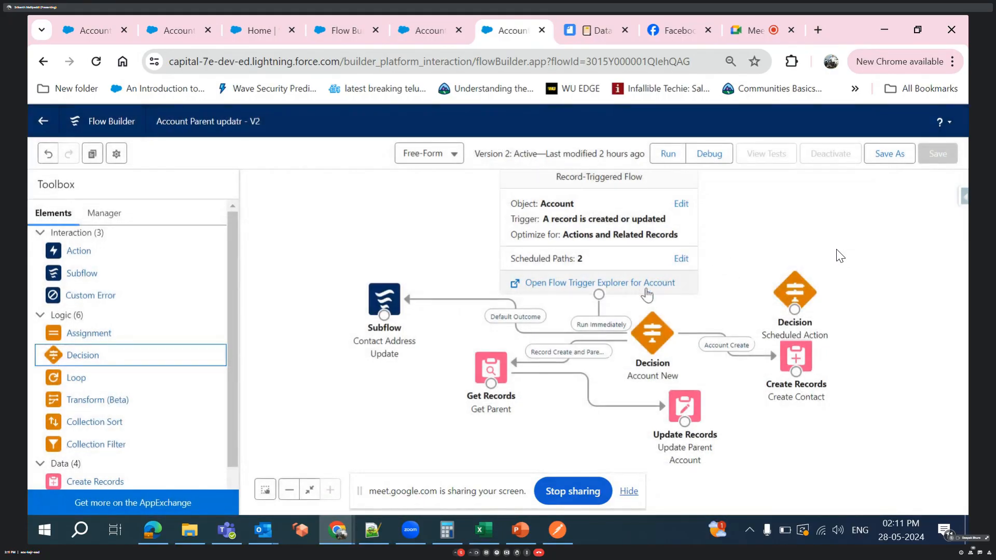
- Connect the Start element to the Scheduled Action decision through the Custom Action path, and move the decision farther above Create Contact
drag(599, 295, 790, 313)
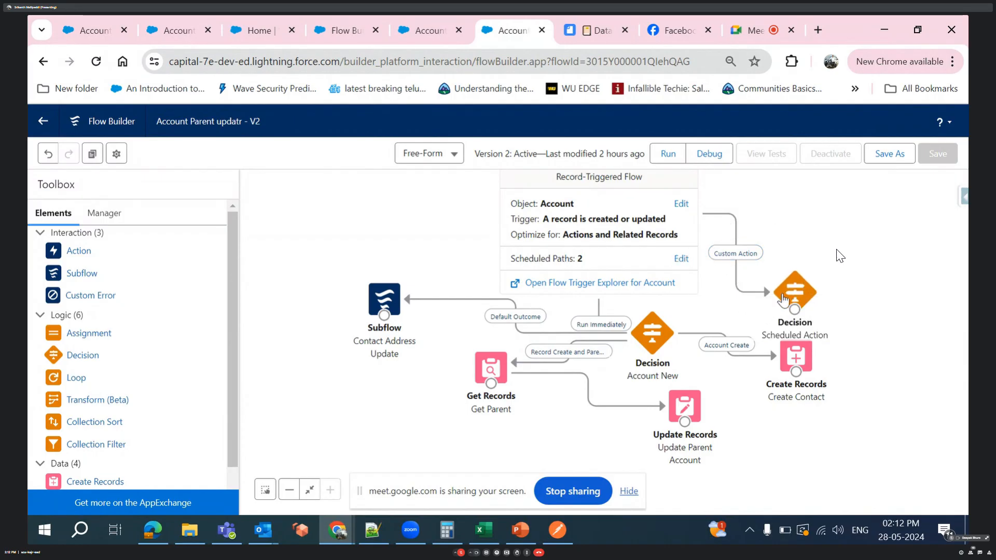
drag(798, 284, 821, 224)
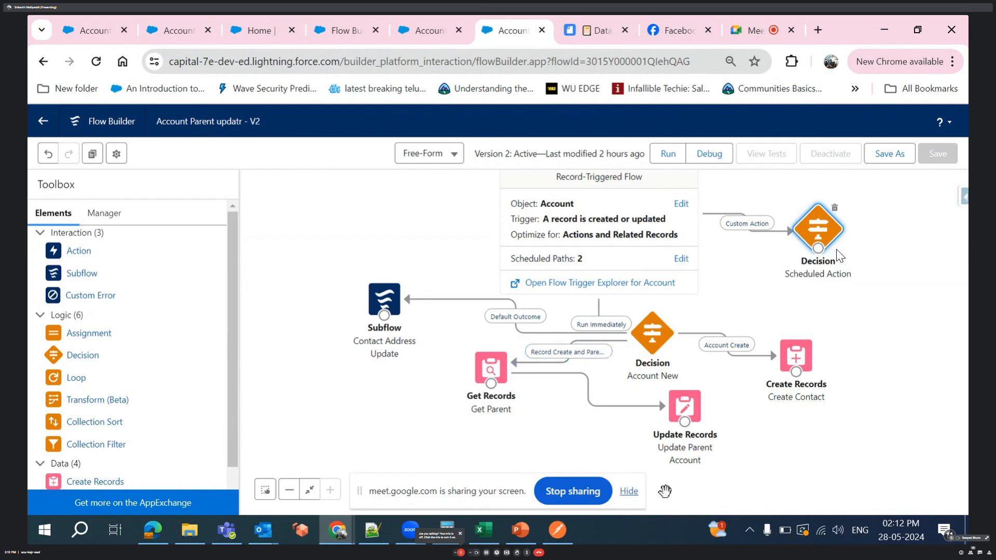
click(629, 491)
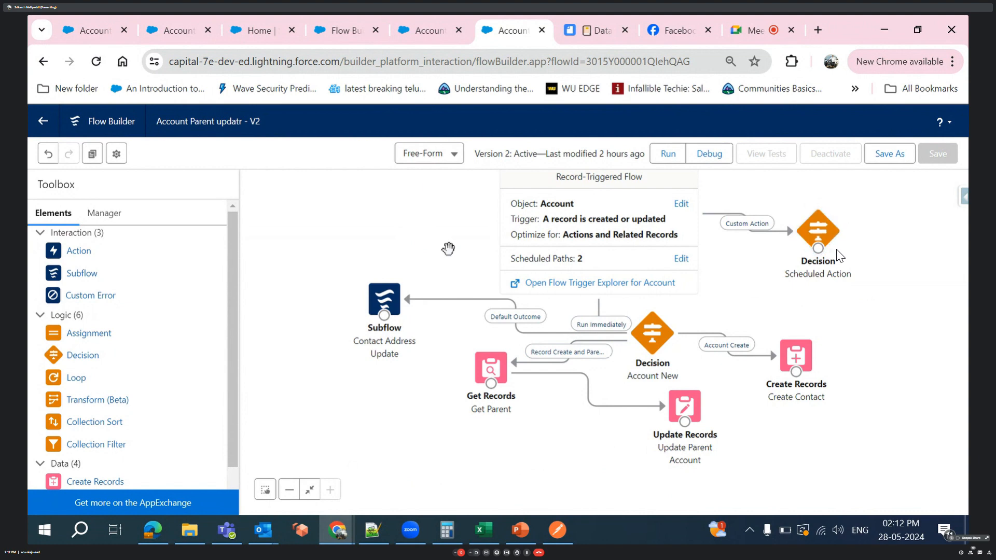
- Switch to the browser tab with the New Flow dialog and create a Schedule-Triggered Flow
click(340, 30)
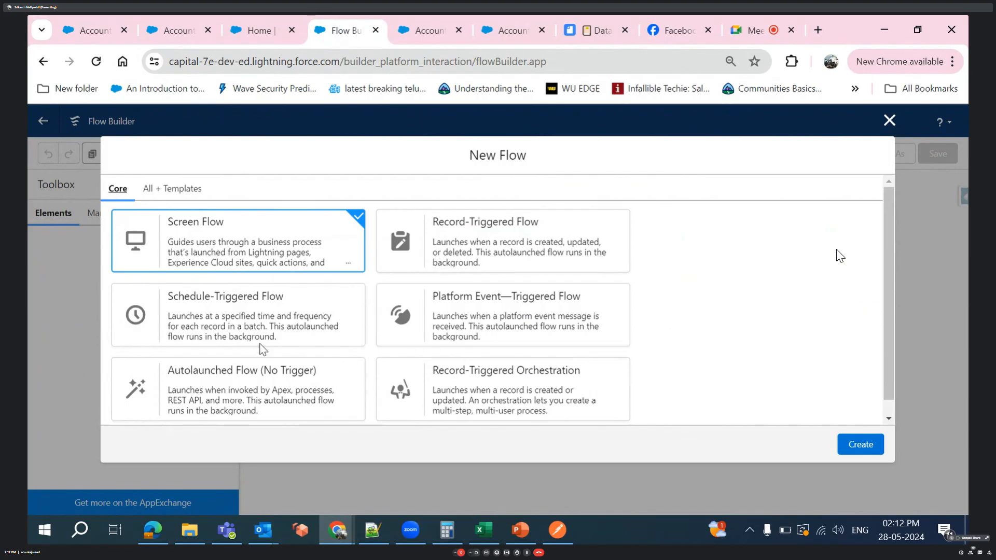
click(234, 326)
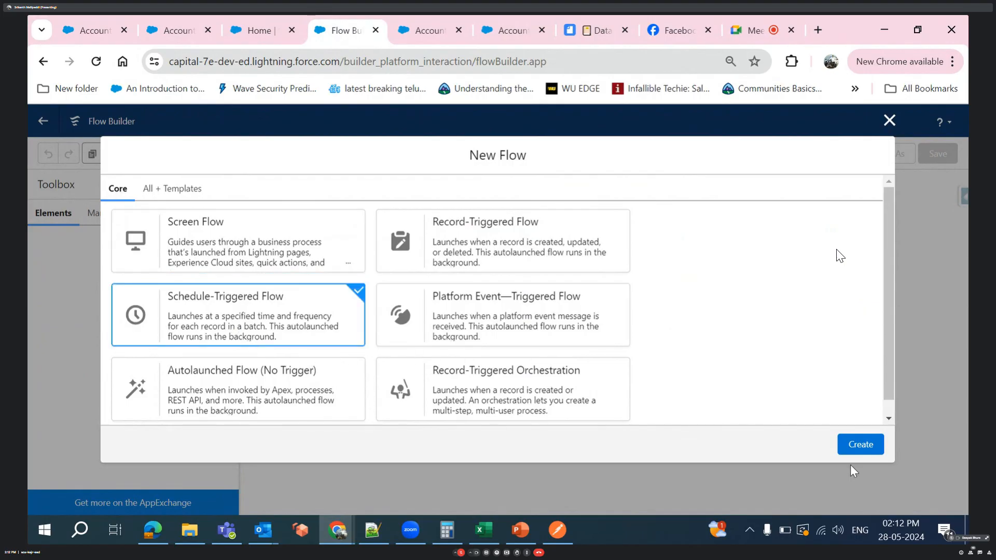
click(870, 448)
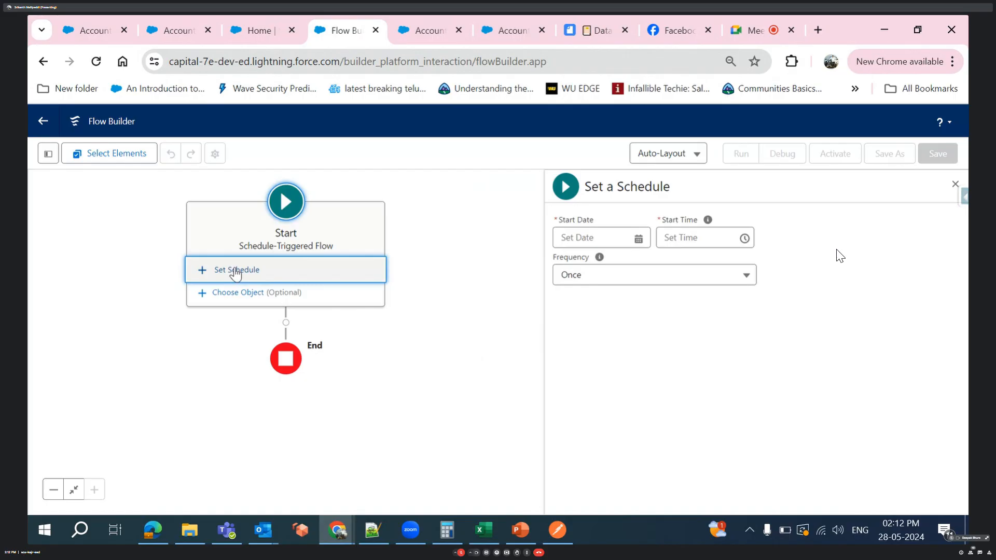
- Set the schedule-triggered flow's start date to May 30, 2024 and its frequency to Once
click(511, 36)
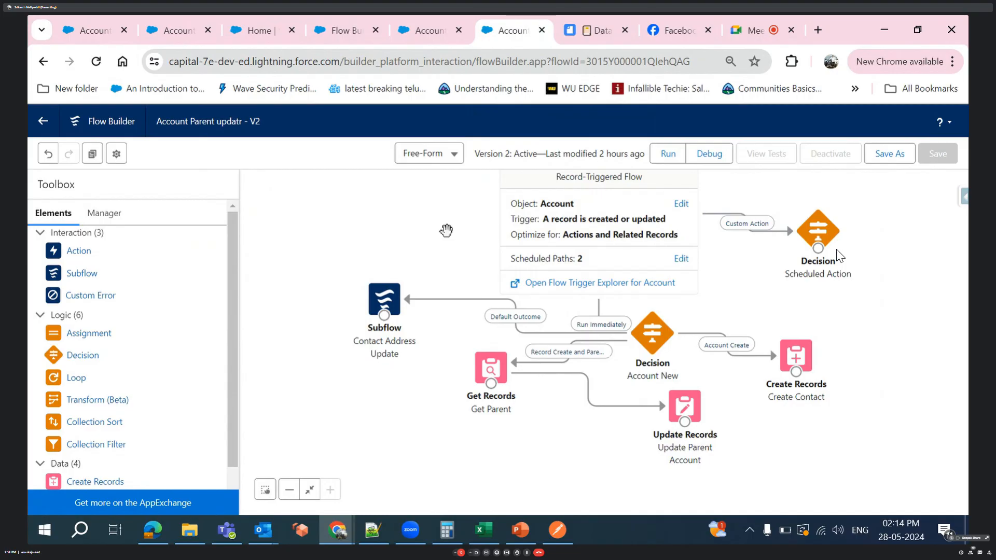
click(345, 31)
click(567, 237)
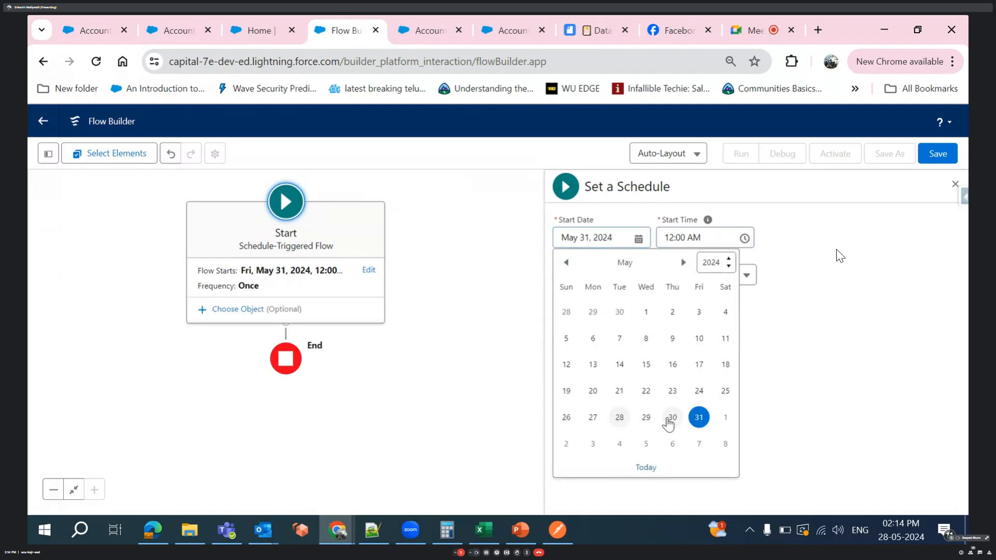
click(672, 418)
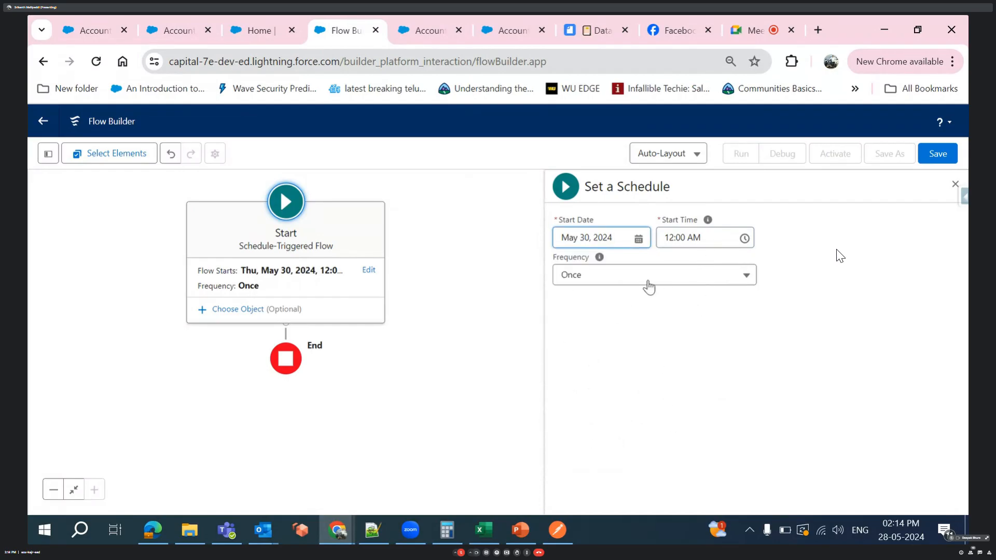
click(642, 279)
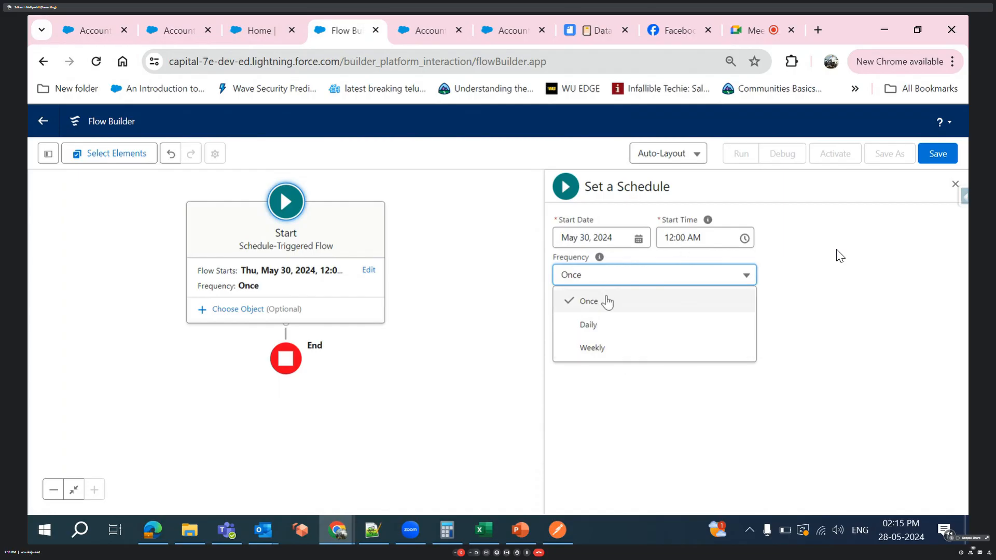
click(608, 304)
- Change the schedule-triggered flow's canvas layout to Free-Form and look through its available elements
click(671, 151)
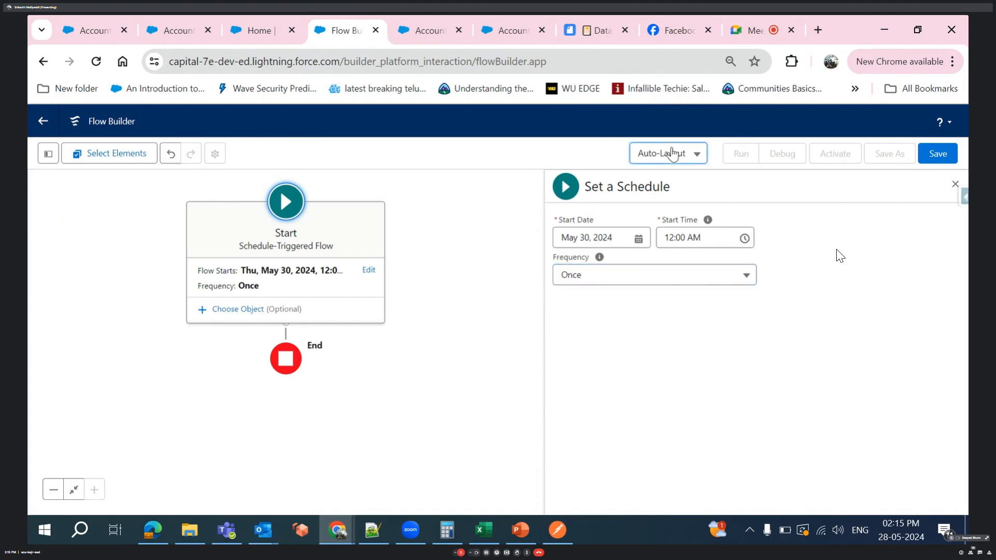
click(679, 205)
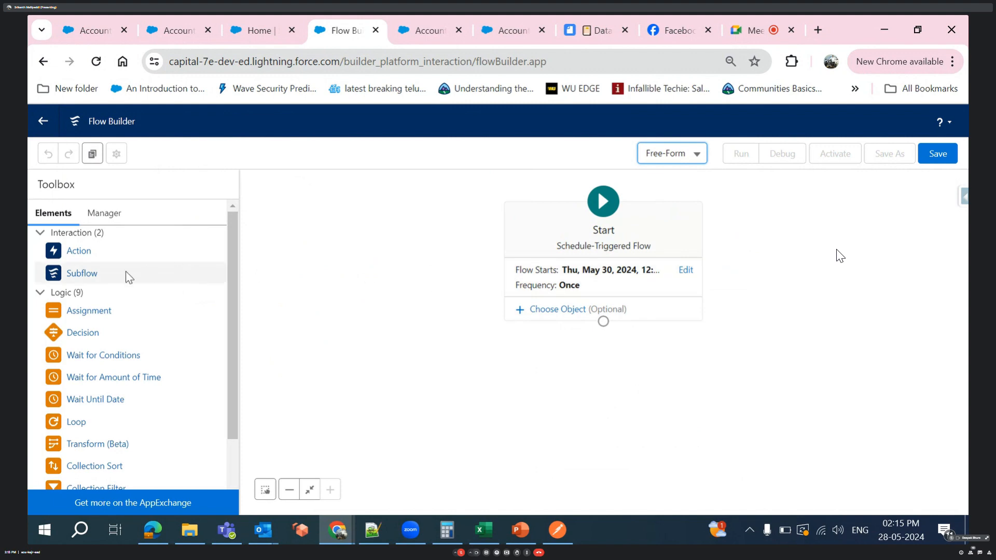
scroll(88, 431, down, 2)
scroll(88, 431, up, 2)
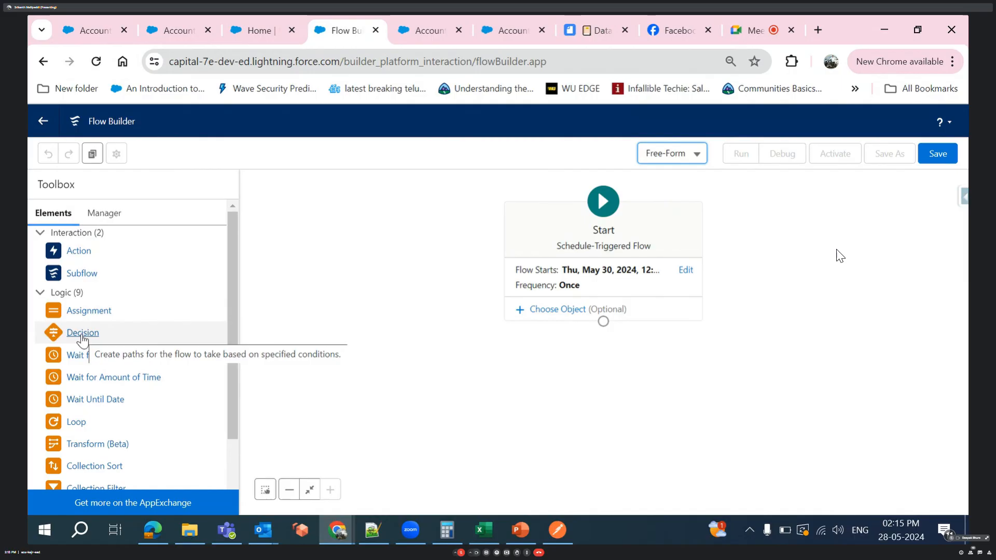
- Examine the schedule-triggered flow's object and filter options without choosing an object, then compare its start settings with the Account Parent updatr flow
click(554, 311)
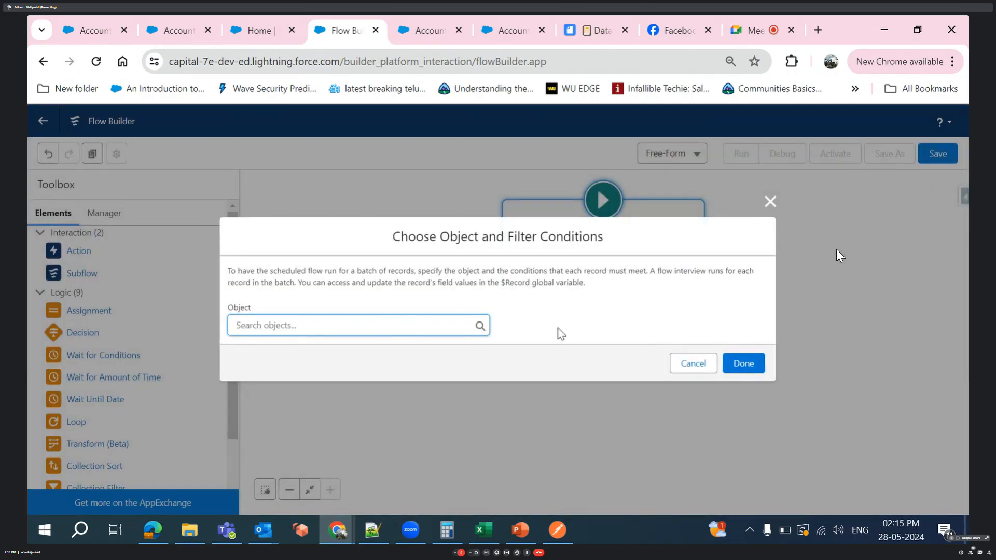
click(686, 364)
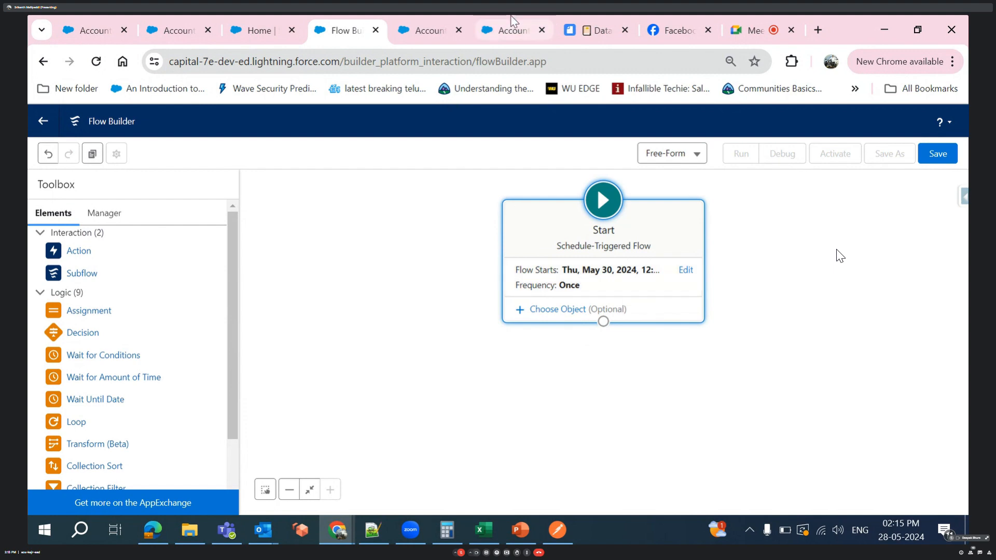
click(512, 29)
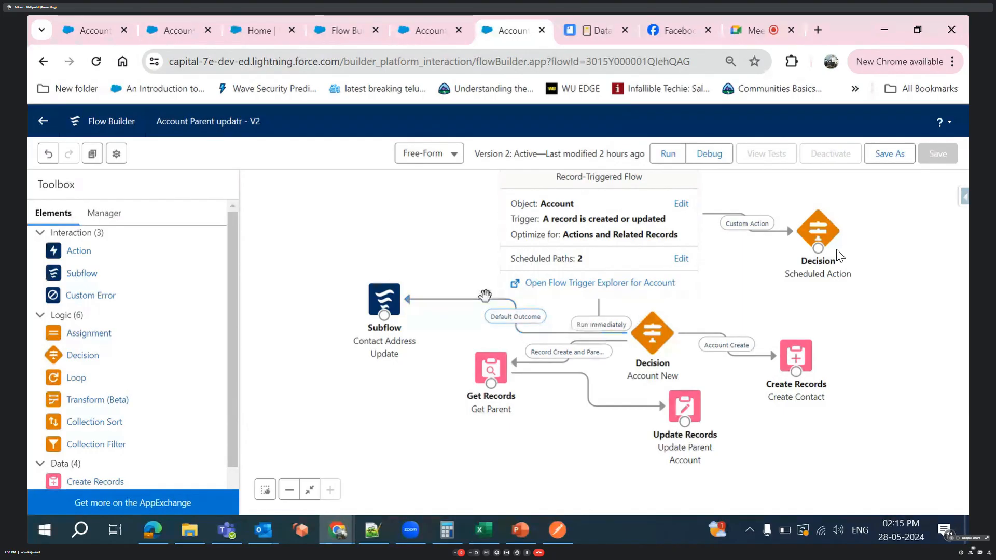
click(325, 20)
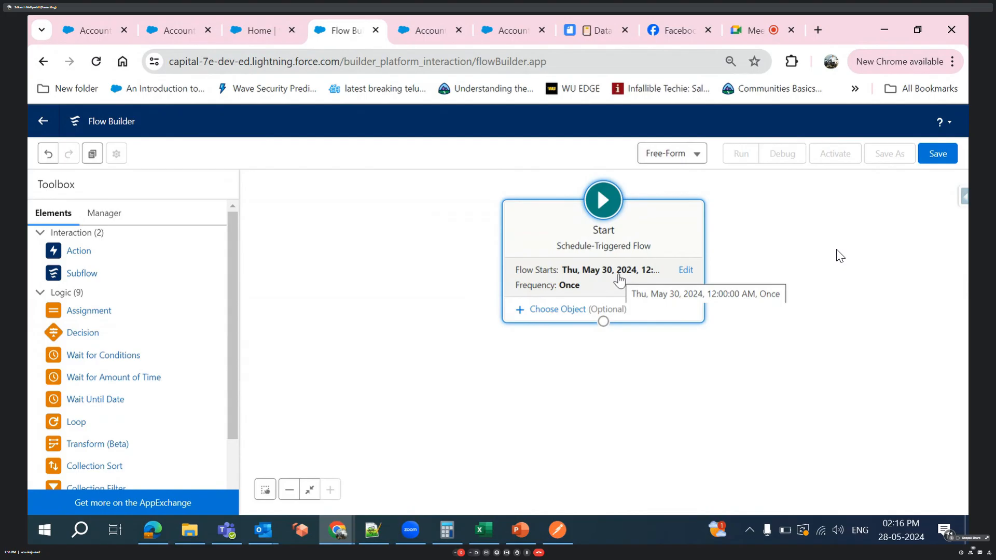
click(523, 22)
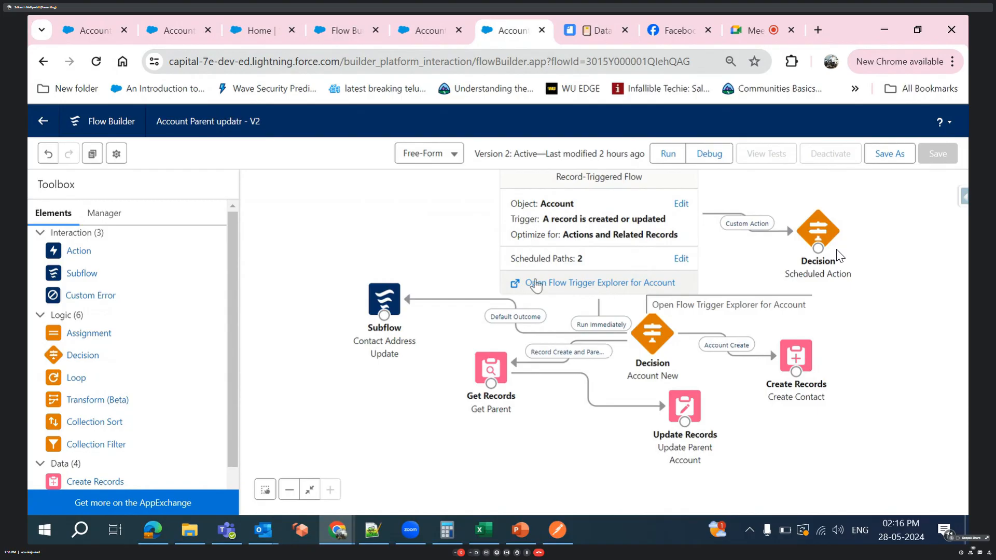
- Return to the schedule-triggered flow and change its schedule frequency to Daily
click(350, 21)
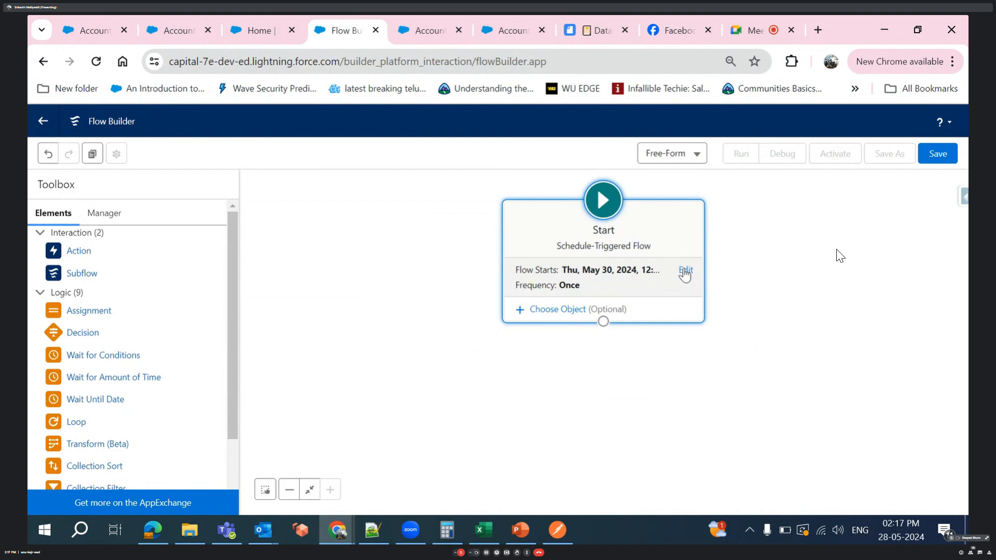
click(685, 270)
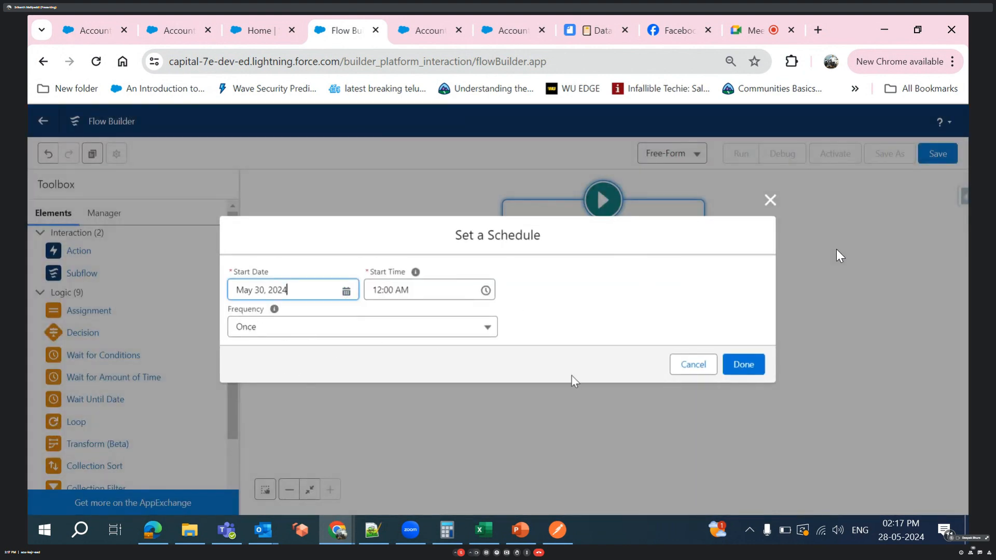
click(422, 330)
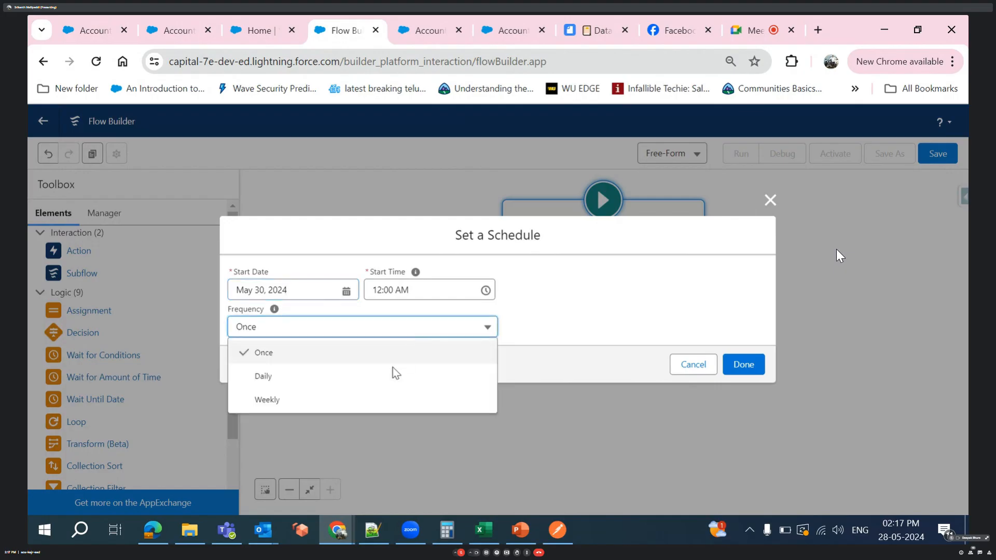
click(390, 376)
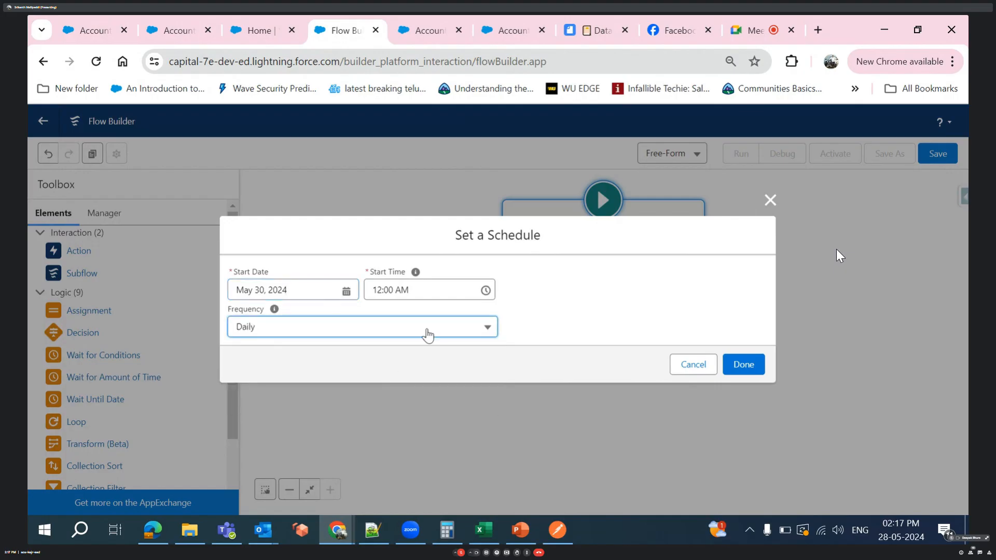
mouse_move(274, 309)
click(754, 367)
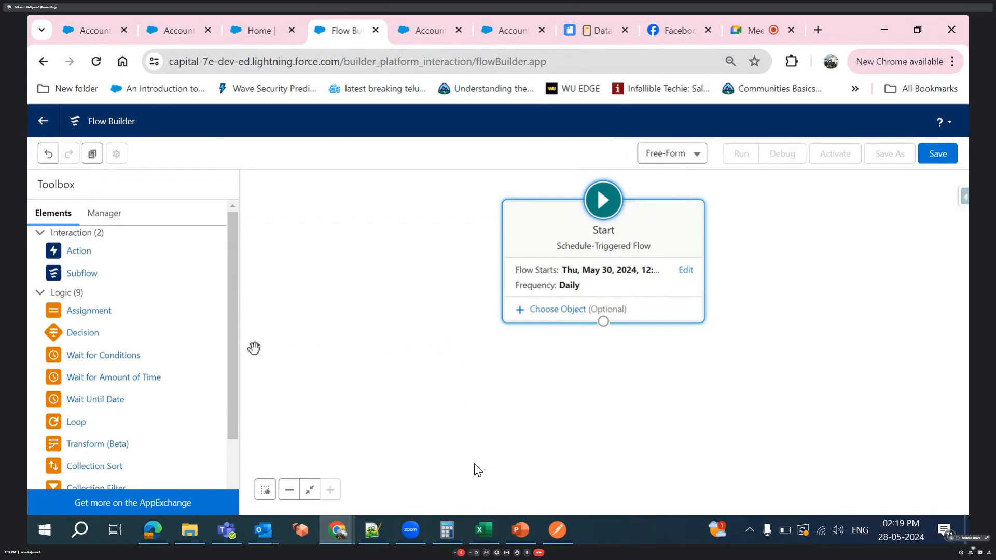
- Look through the schedule-triggered flow's available elements and compare them with the Account Batch 34 flow's canvas
scroll(161, 414, down, 3)
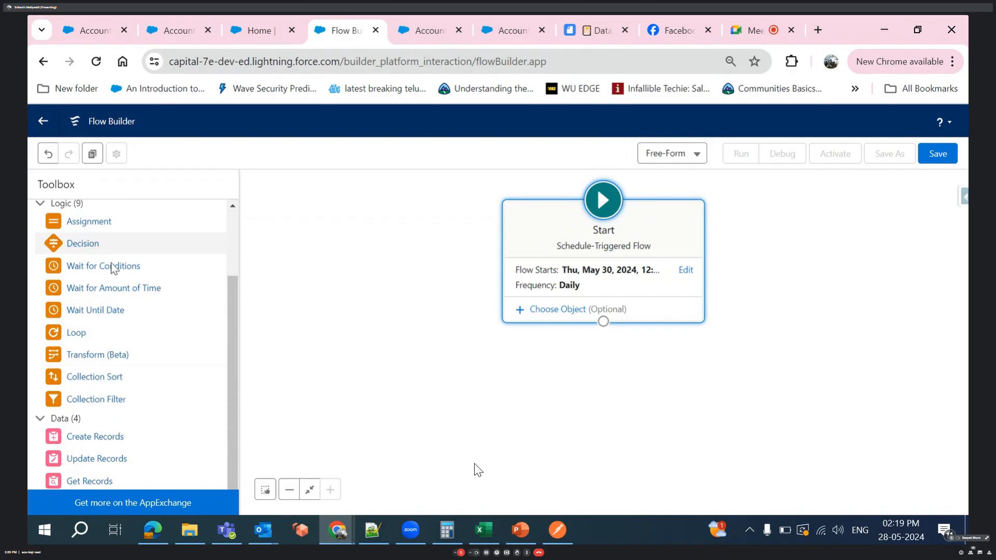
scroll(147, 357, up, 3)
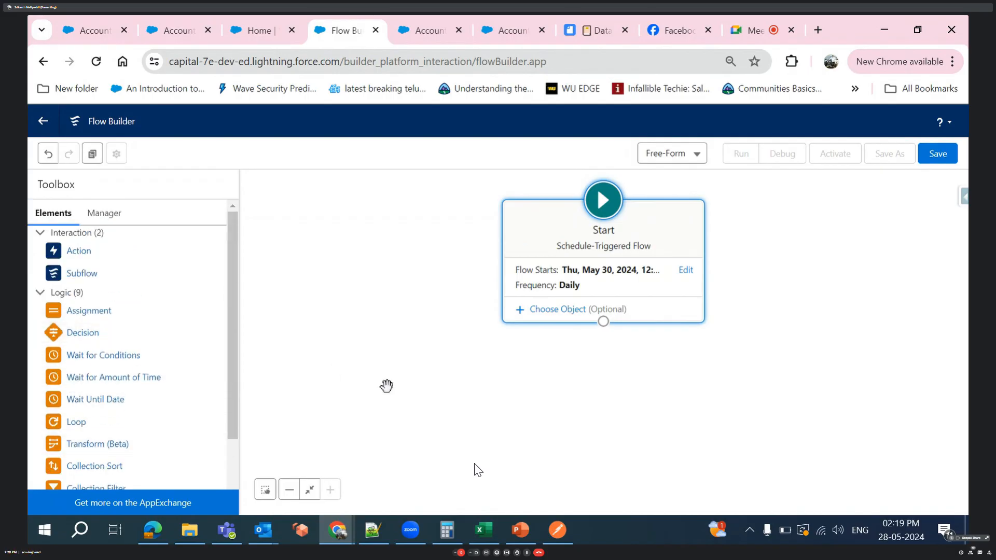
click(423, 30)
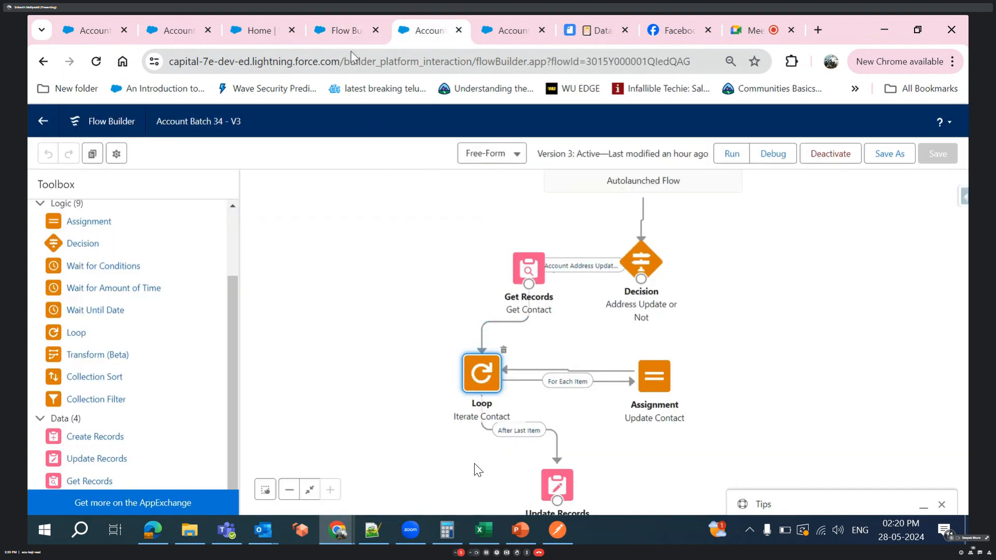
click(345, 30)
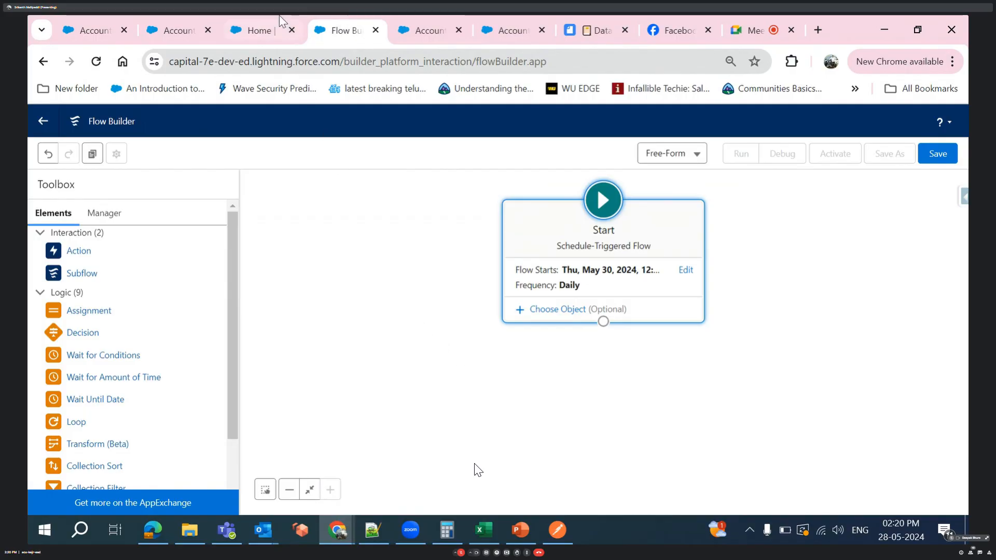
- Create a new flow of the Screen Flow type from the Flows setup page
click(266, 28)
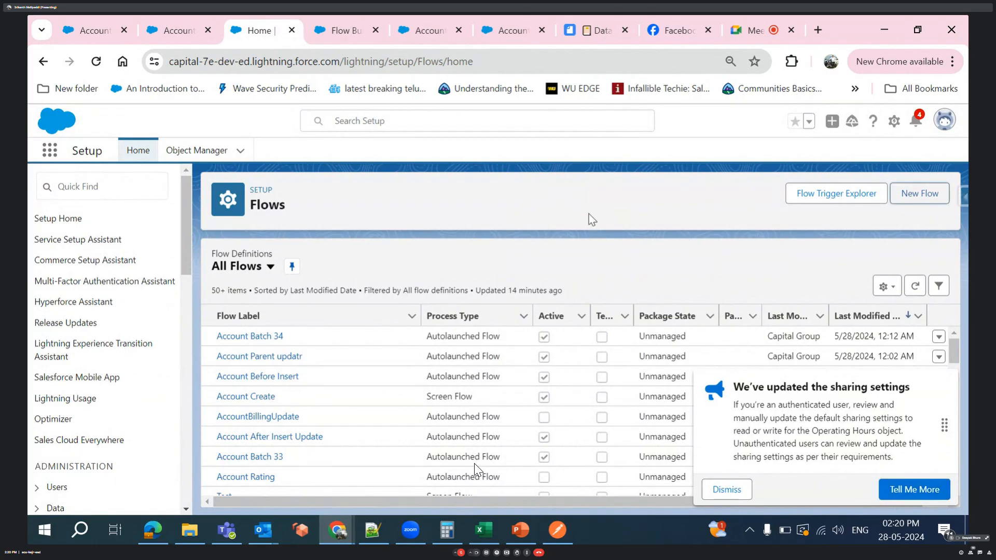
click(936, 196)
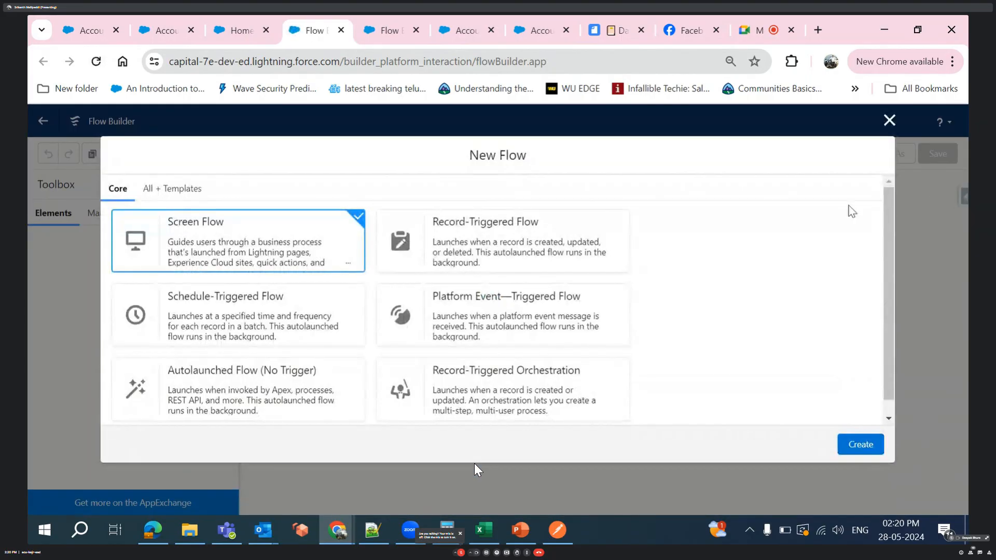
click(384, 30)
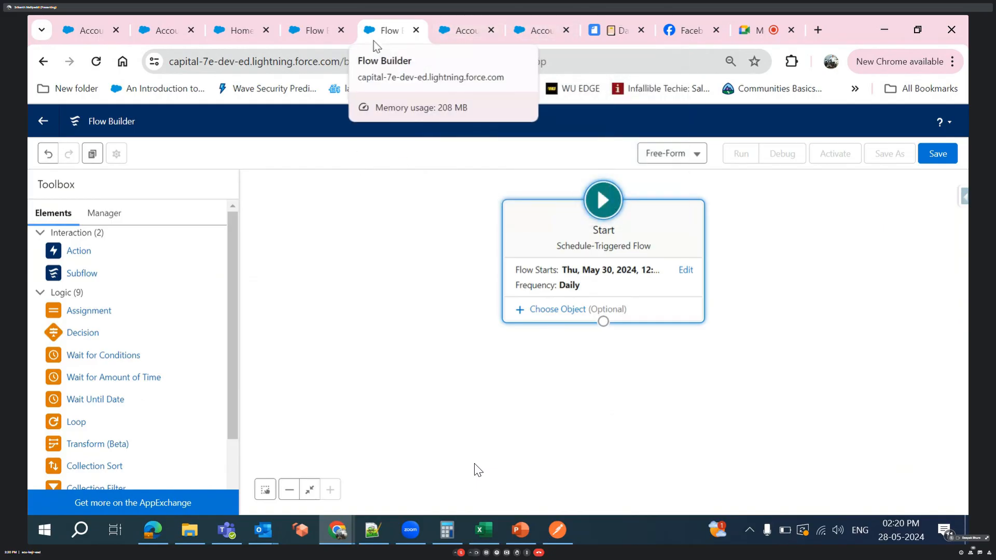
click(311, 30)
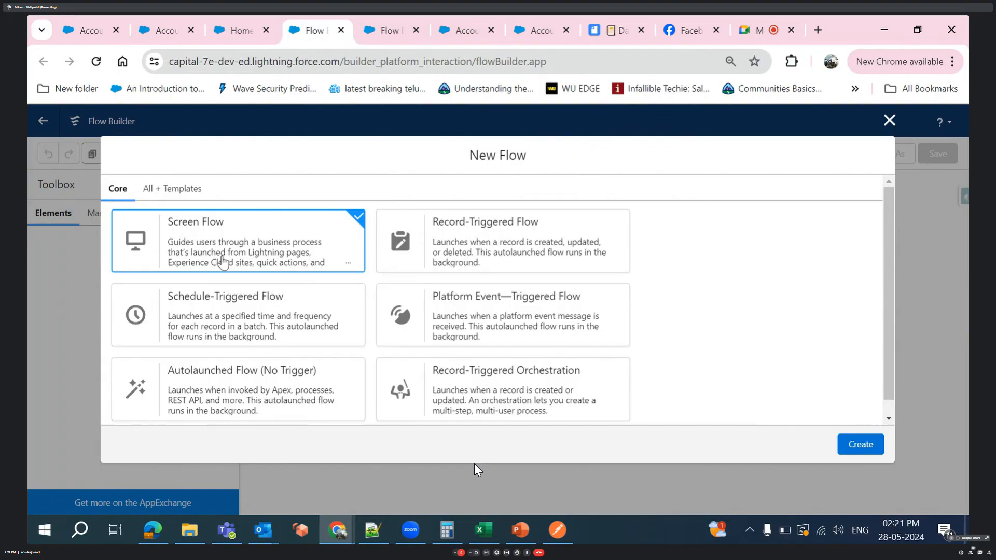
click(864, 445)
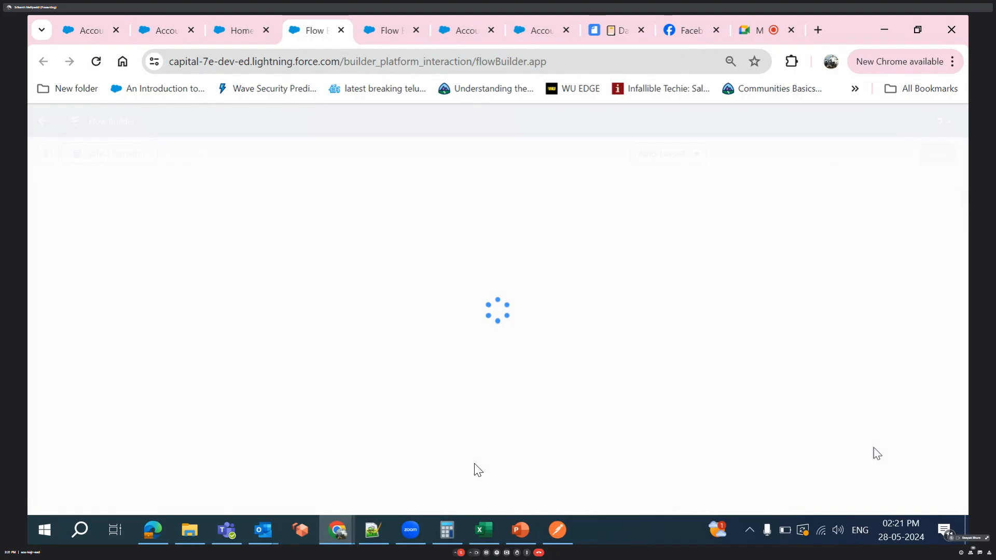
- Examine the standard new account form for the Batch 25 record type from the Account VF record, then close it without saving
click(156, 27)
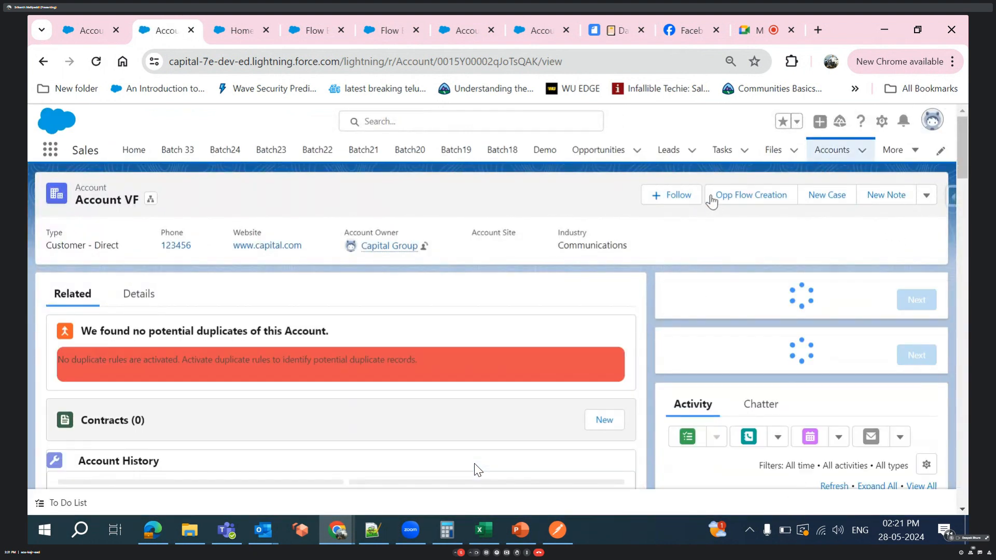
click(863, 151)
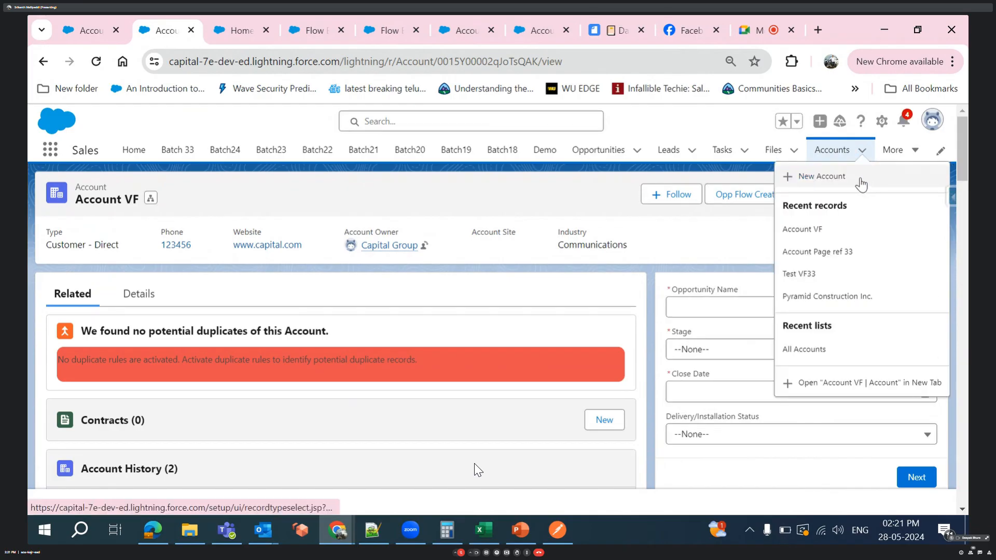
click(859, 177)
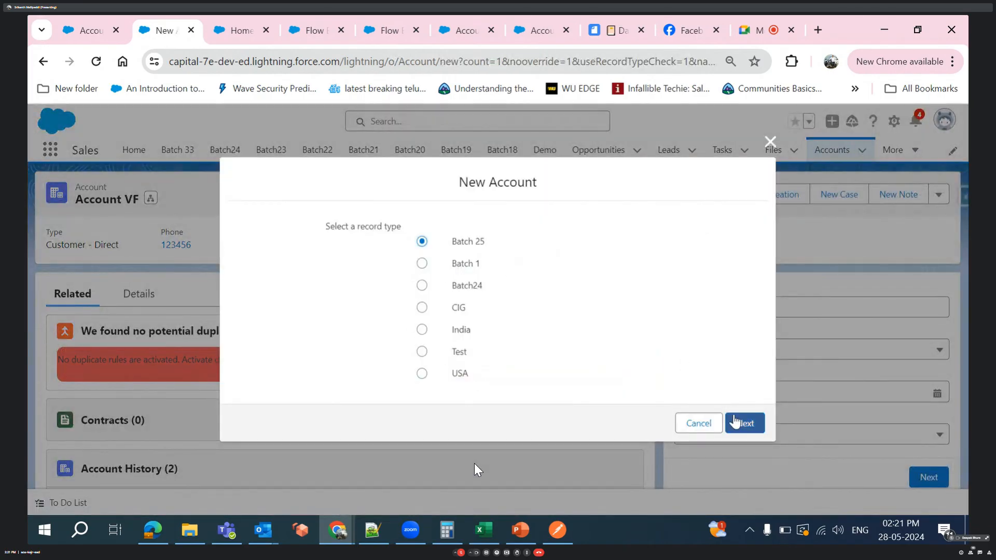
click(744, 424)
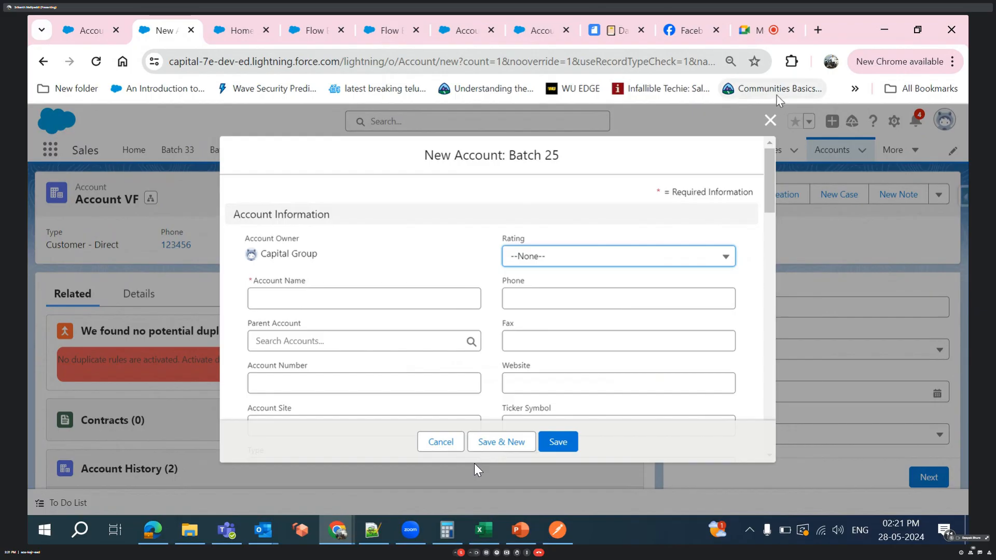
click(770, 122)
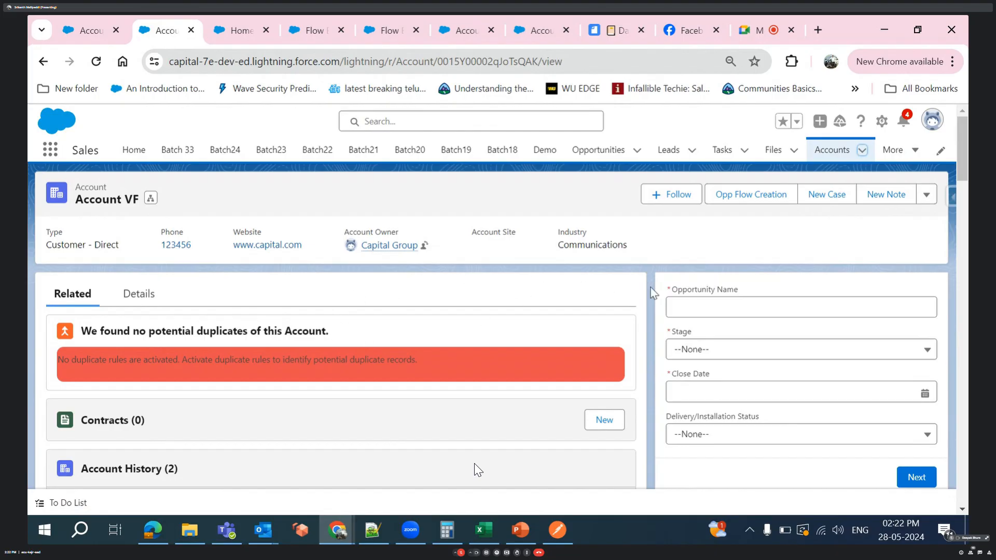
- Examine the screen flow forms embedded on the Account VF record page
scroll(669, 298, down, 2)
scroll(669, 298, up, 2)
scroll(669, 298, down, 1)
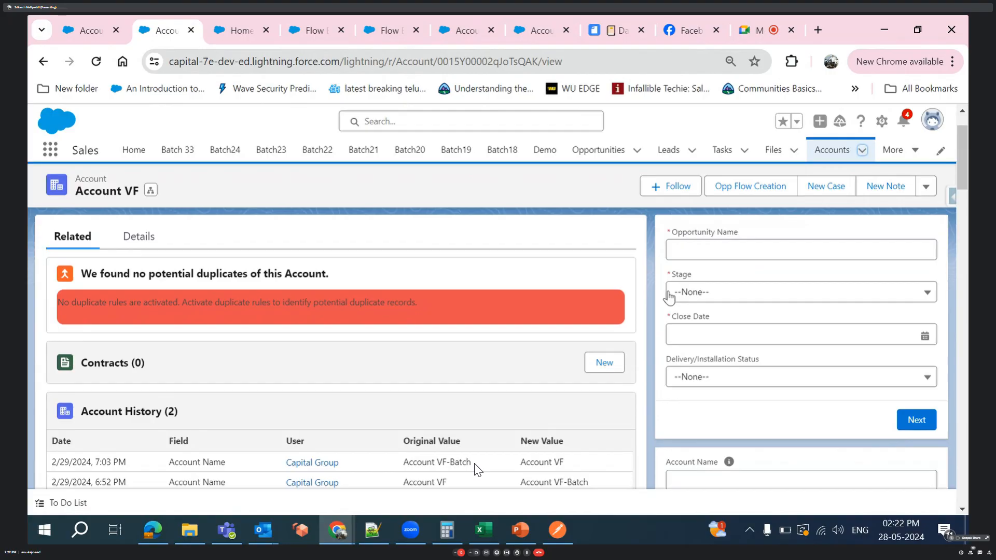
scroll(771, 410, down, 2)
scroll(771, 410, down, 3)
scroll(768, 407, up, 5)
scroll(756, 383, up, 2)
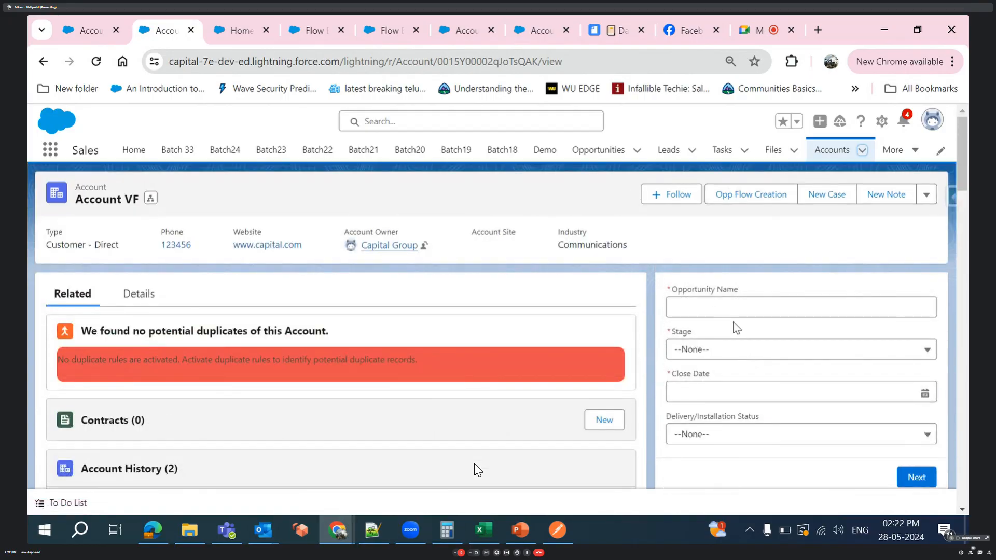
- Fill in the embedded opportunity form with name Test, stage Qualification and close date 5/29/2024, and advance to its second screen
click(681, 308)
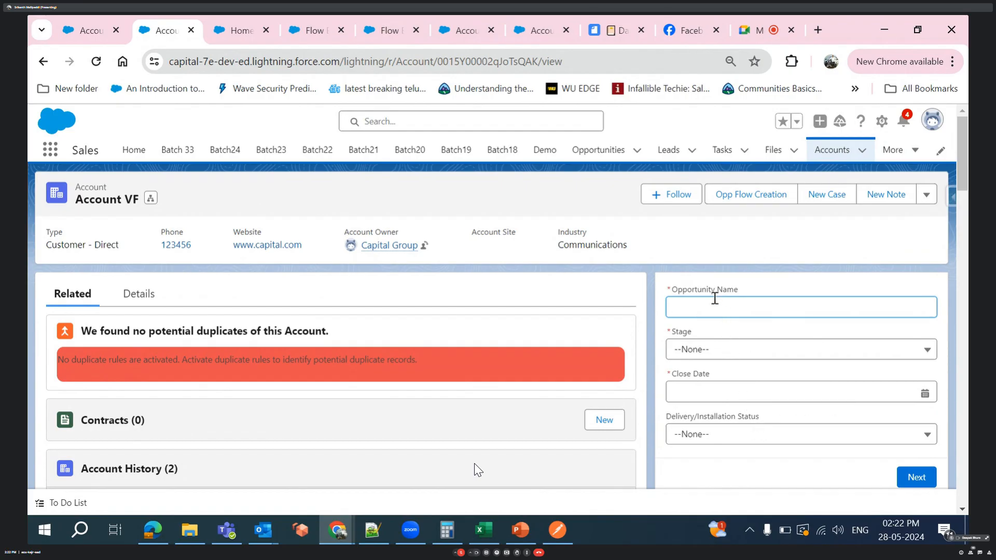
text(Test)
click(722, 349)
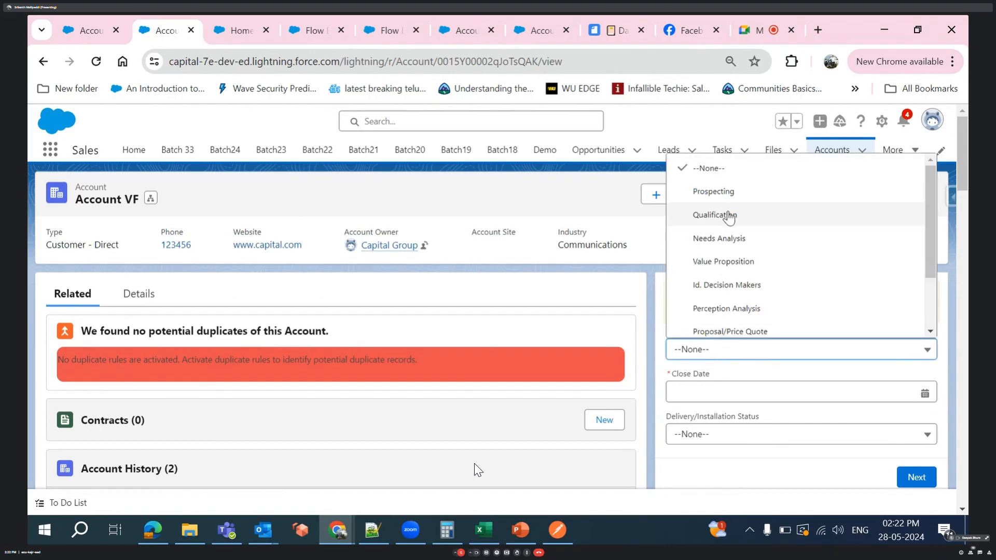
click(729, 220)
click(729, 393)
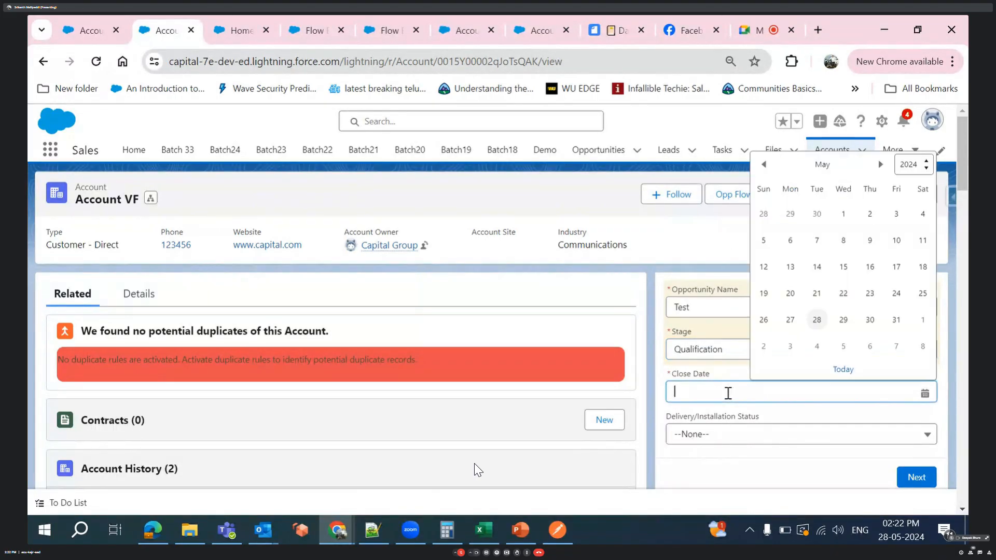
click(846, 321)
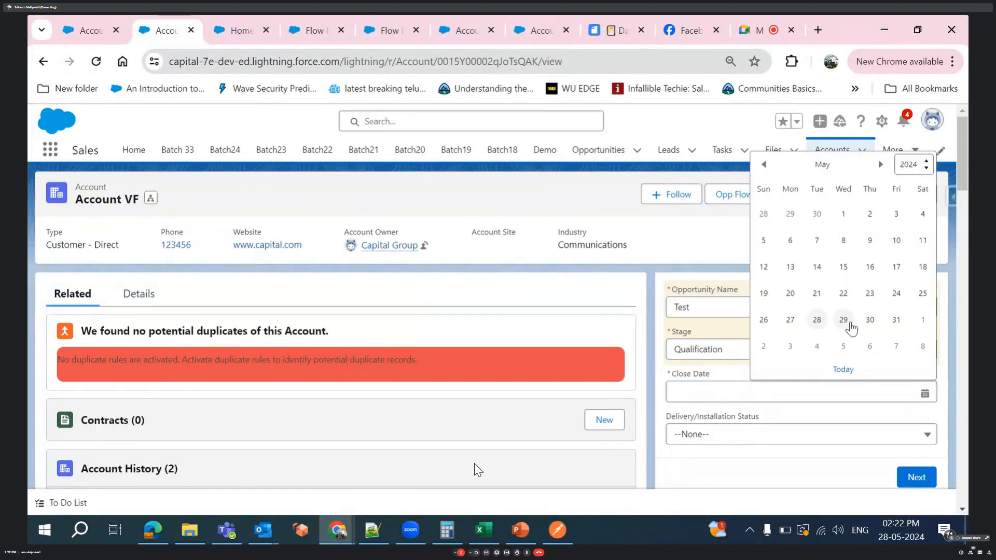
click(903, 481)
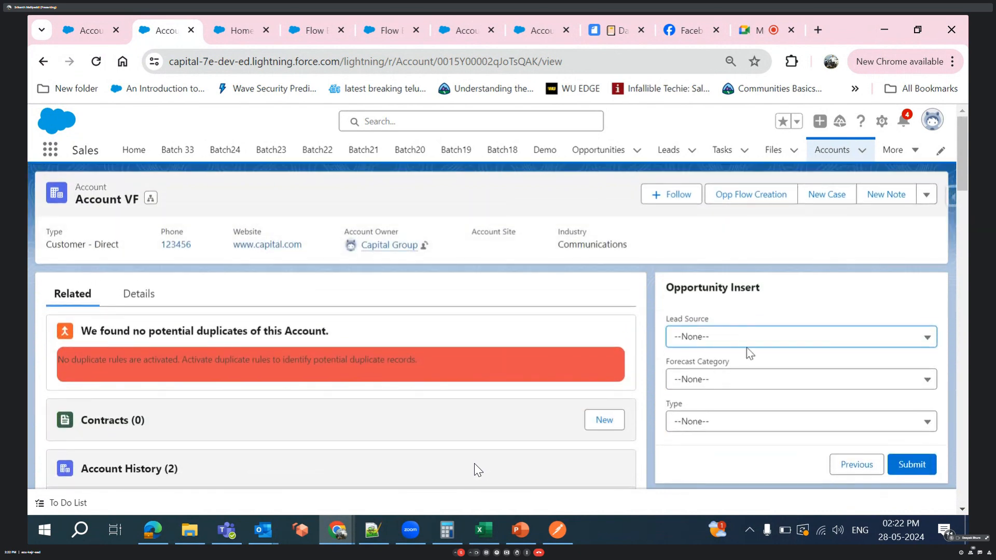
- Set the Opportunity Insert screen's lead source to Web, forecast category to Pipeline and type to Existing Customer - Upgrade
click(743, 346)
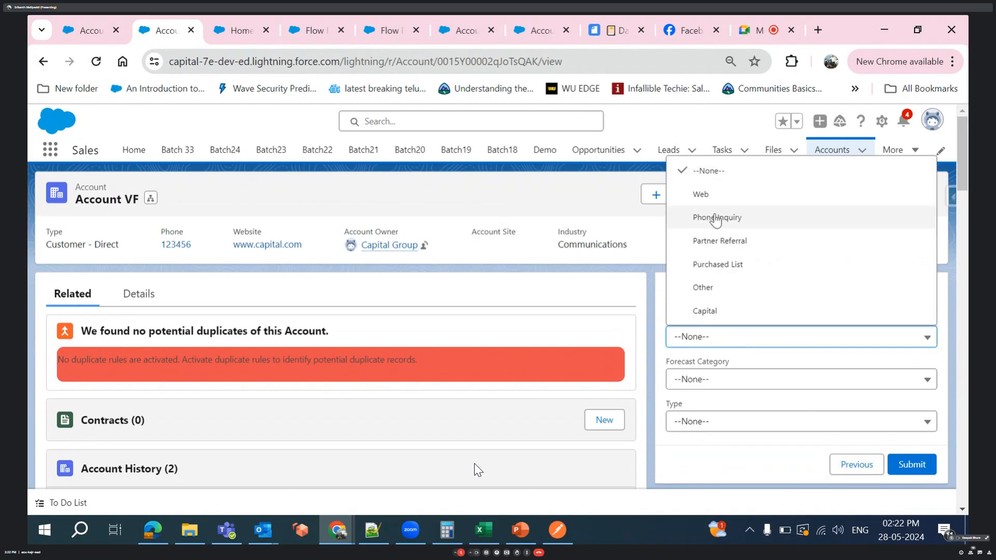
click(708, 197)
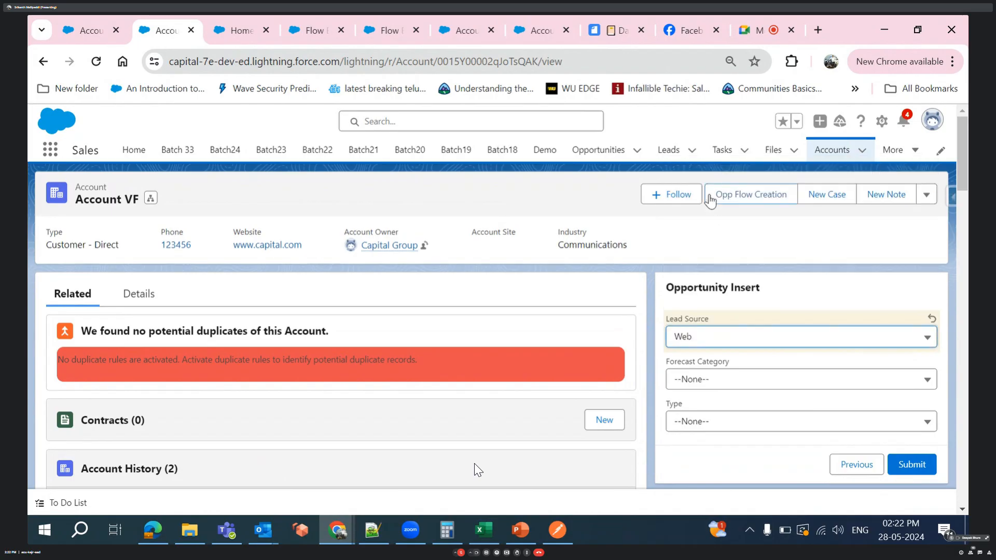
click(724, 382)
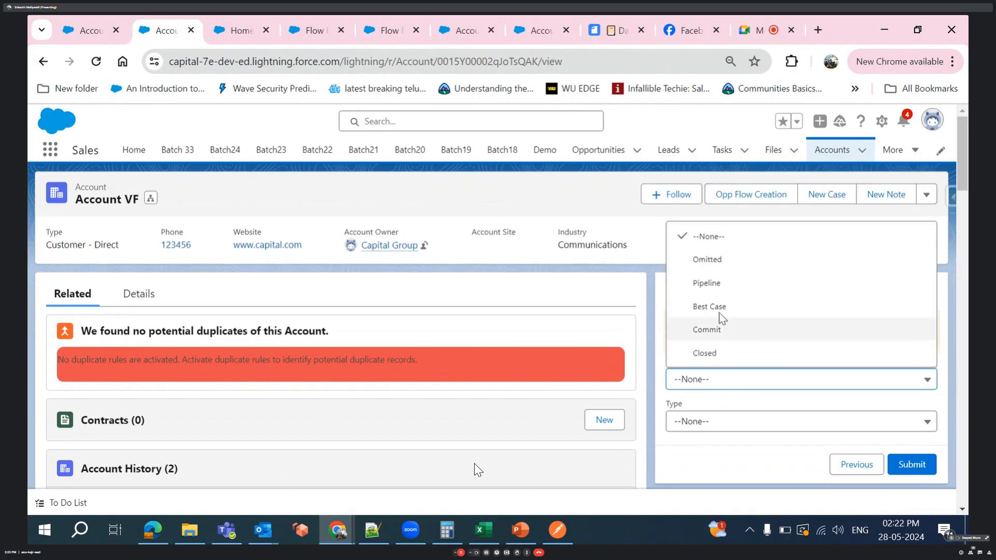
click(721, 286)
click(714, 425)
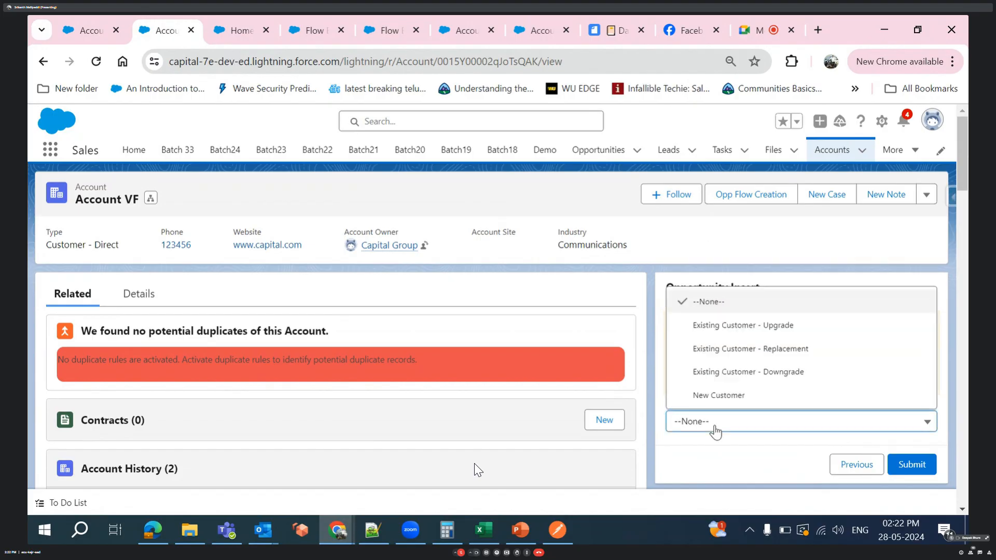
click(732, 325)
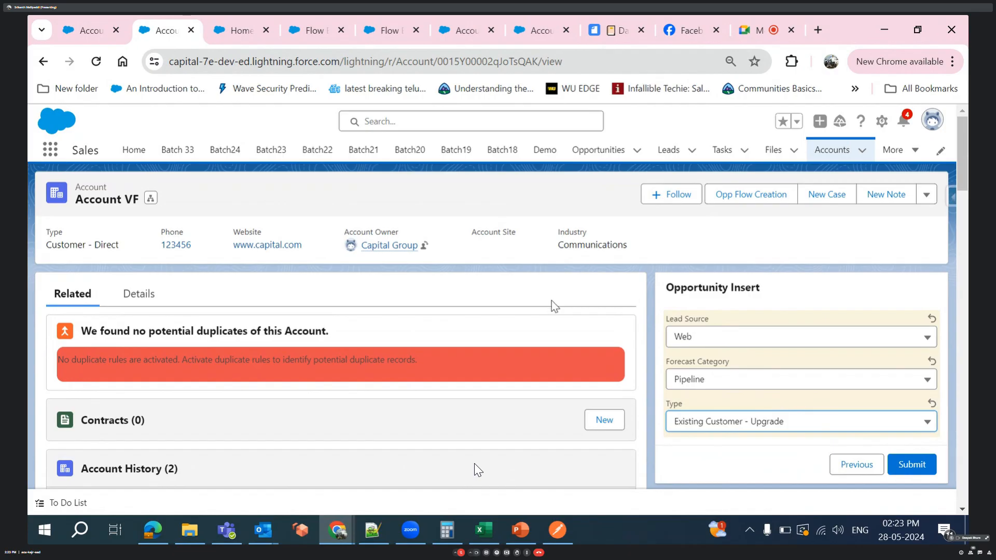
- View the Account VF record's details and open the Sales home page in a separate browser tab
click(140, 295)
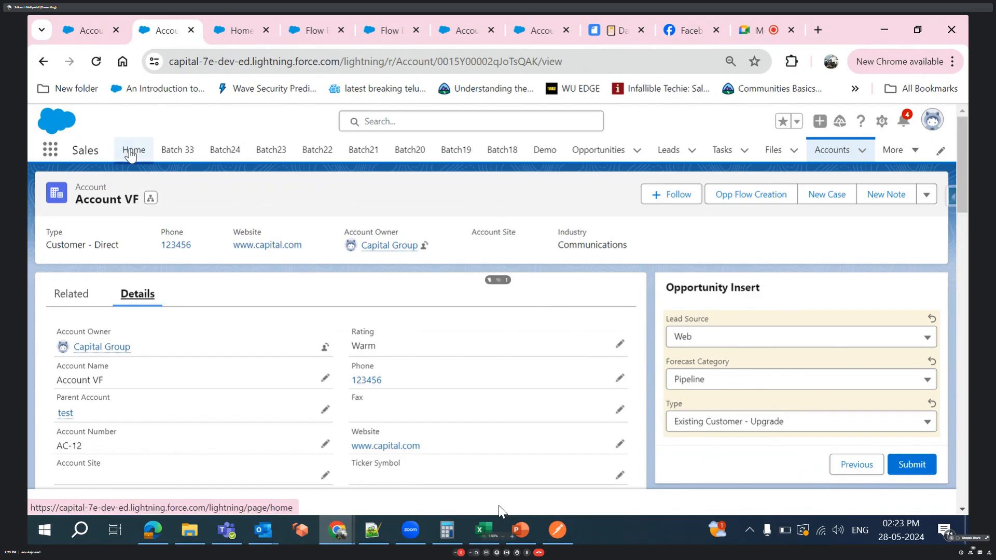
ctrl+click(130, 154)
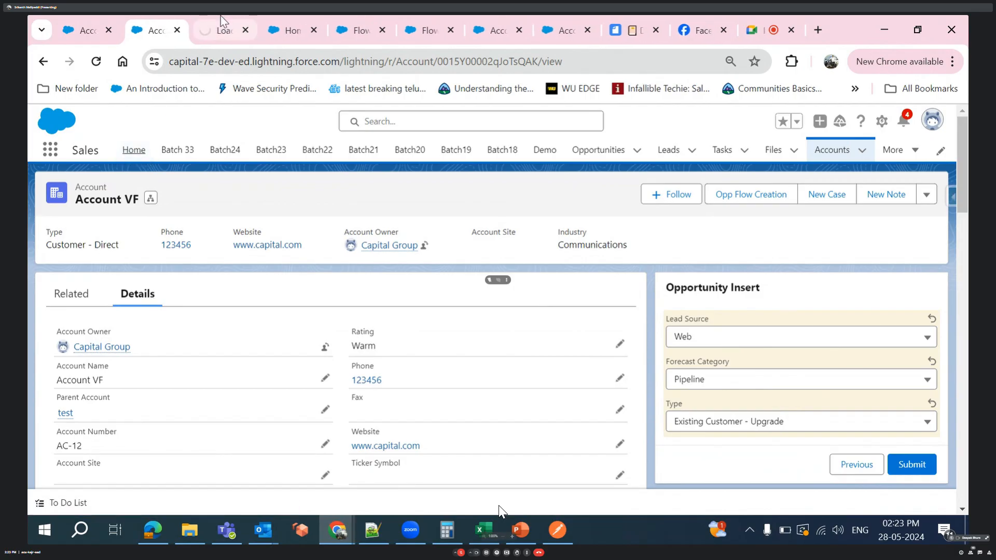
click(218, 20)
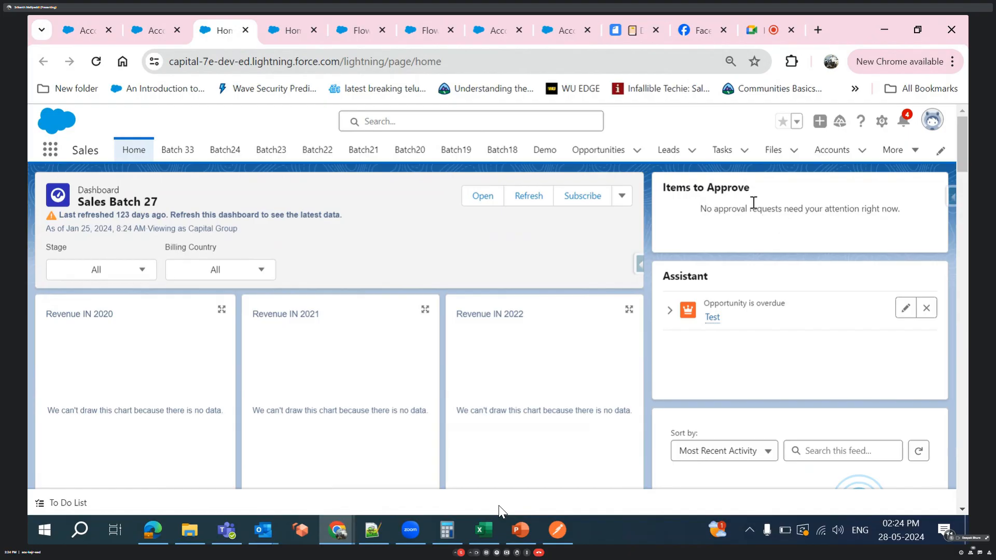
- Enter Test as the account name in the home page account form above Items to Approve and advance to its Account Create Record screen
scroll(842, 274, down, 5)
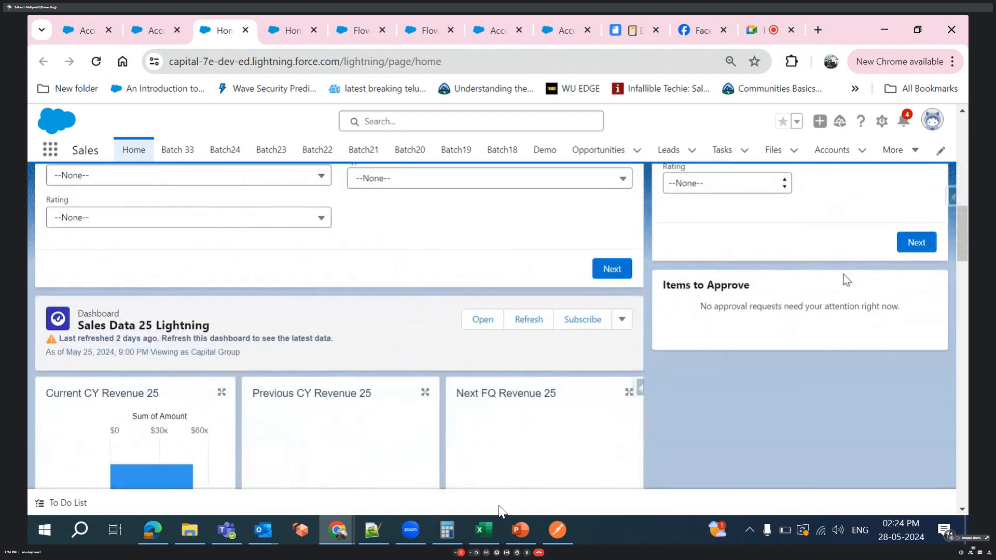
scroll(843, 274, up, 3)
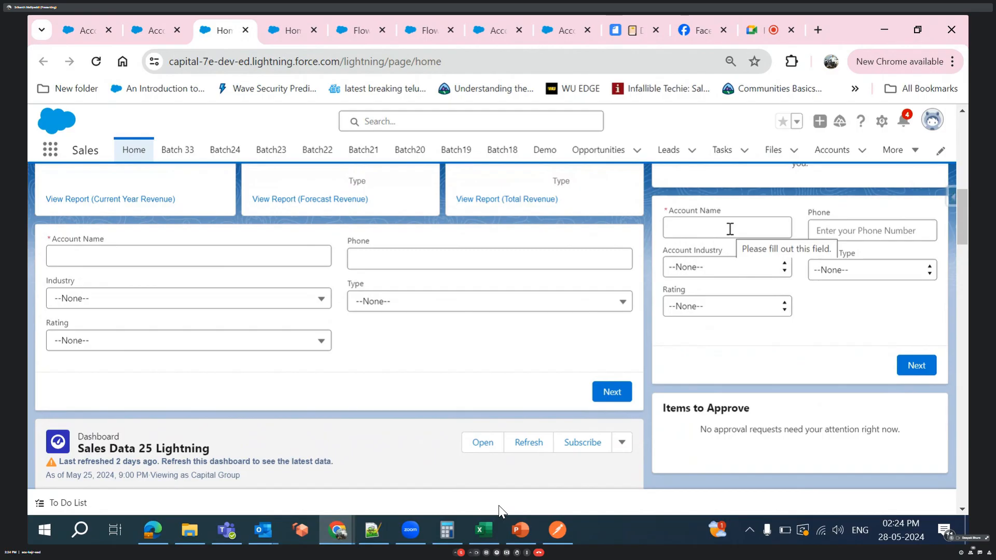
click(708, 227)
text(Test)
click(853, 298)
click(909, 364)
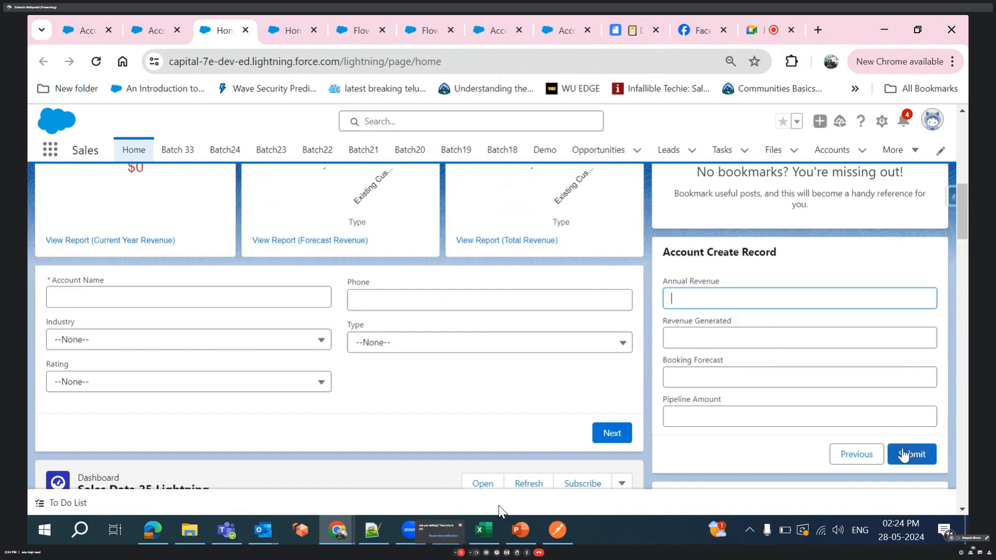
- Move back and forth between the account form's two screens, ending on the account name screen
click(855, 458)
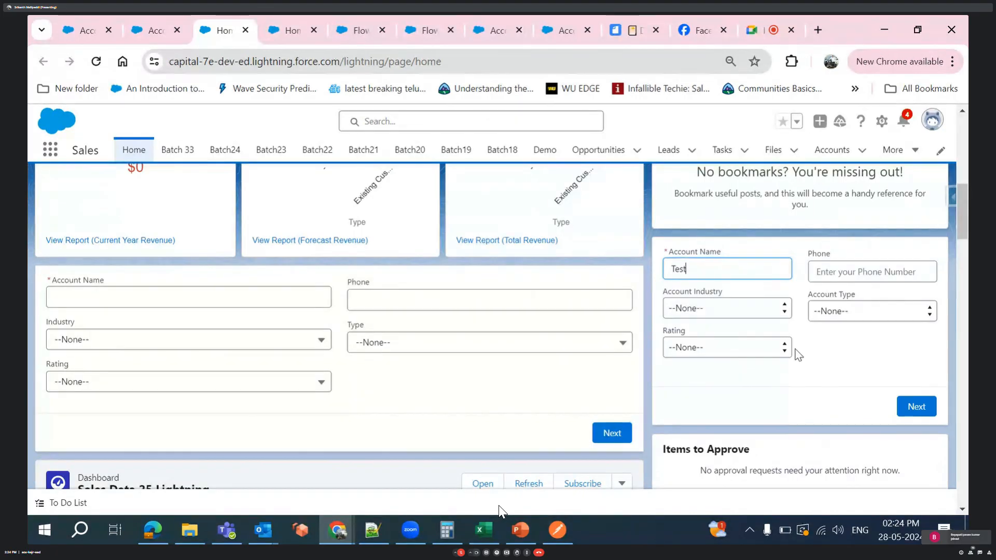
click(931, 399)
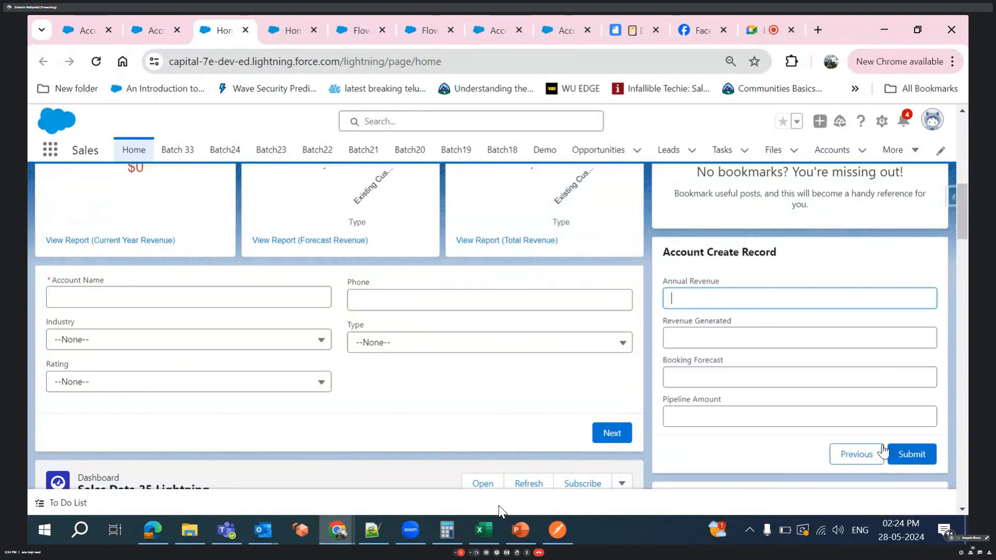
click(859, 455)
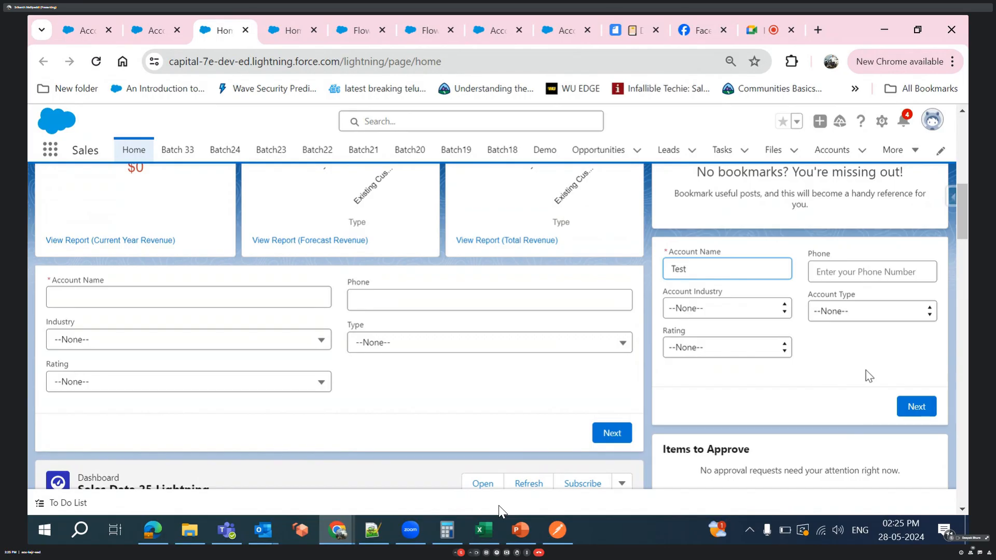
- Advance the home page account form to its Account Create Record screen, and check the open Flow Builder and Flows setup pages
click(916, 407)
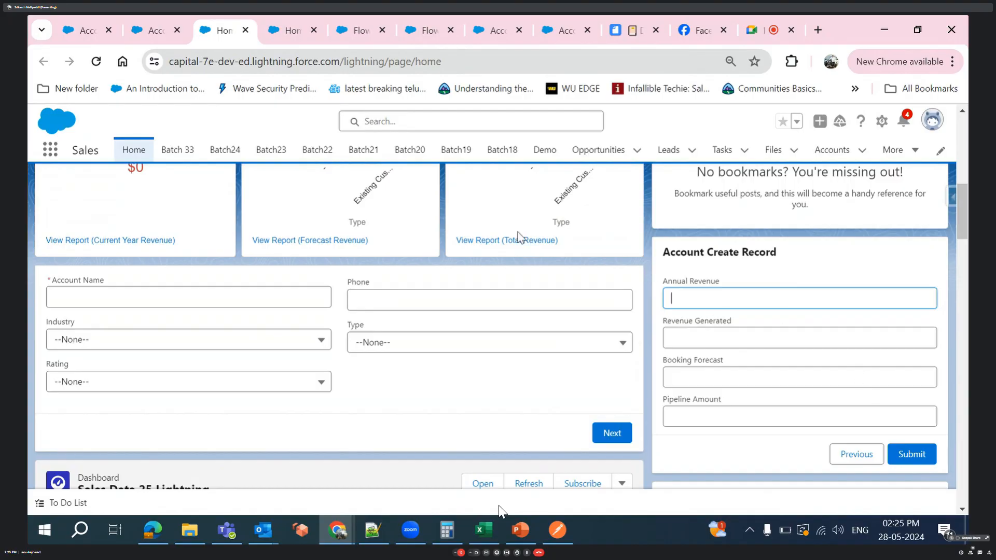
click(355, 30)
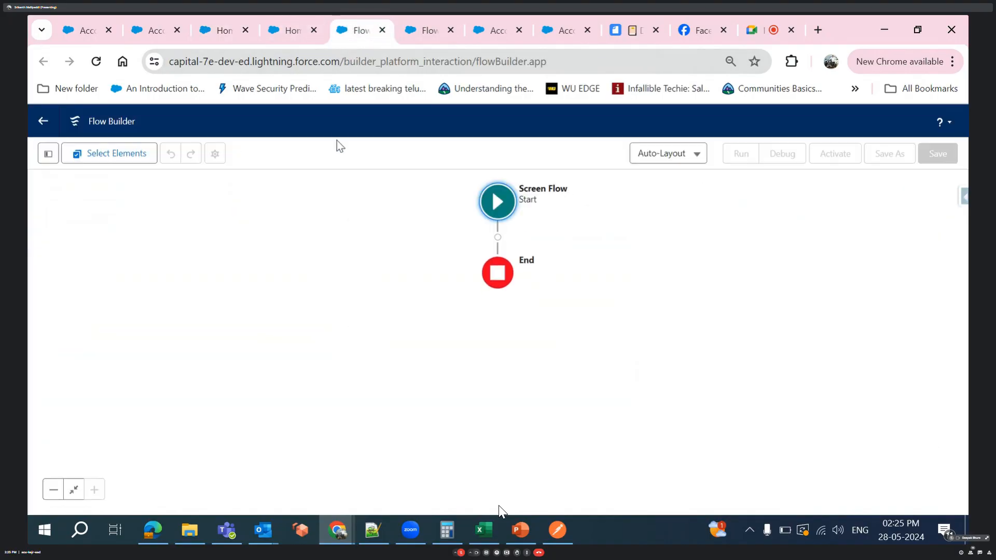
click(290, 32)
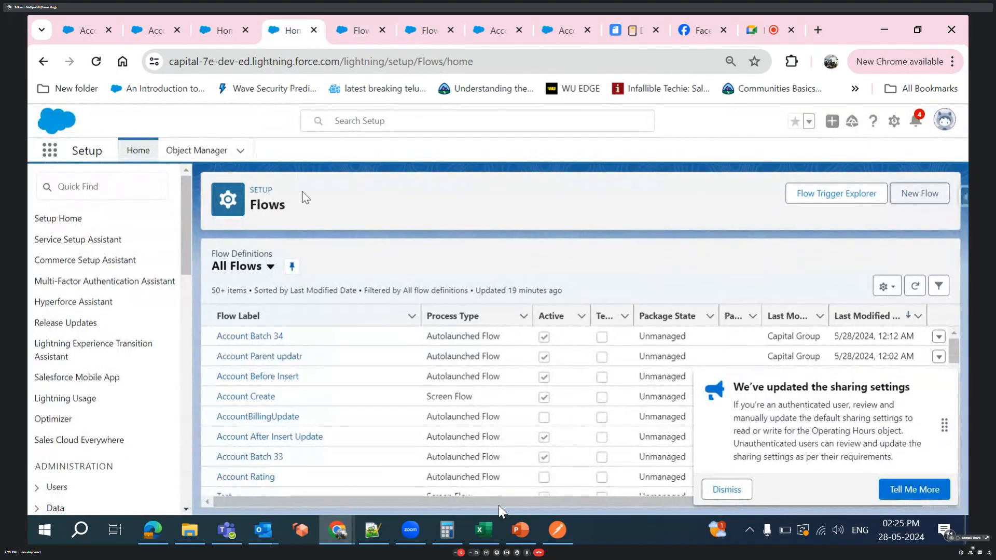
click(354, 27)
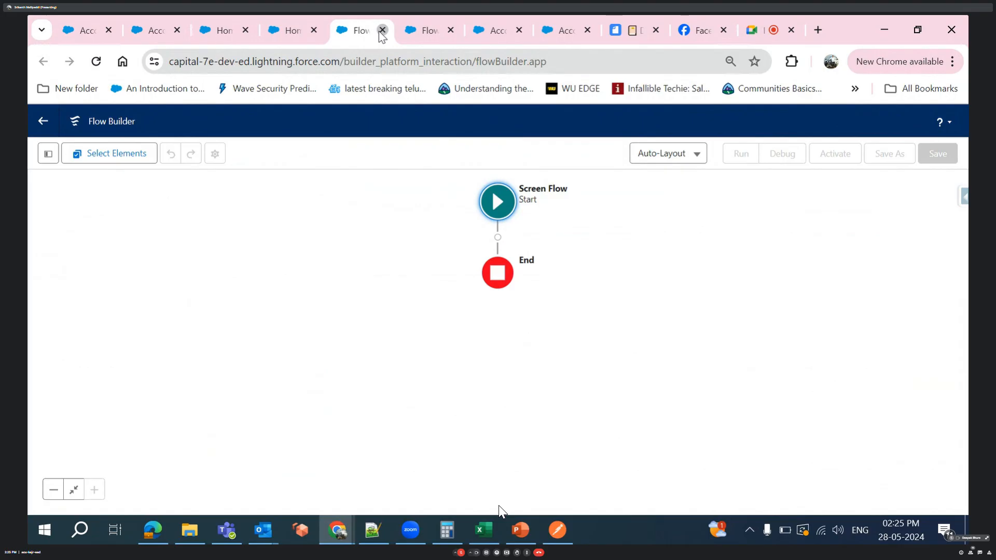
- Close the blank unsaved flow and create a new Screen Flow from the Flows setup page, using the Free-Form layout
click(382, 30)
click(287, 31)
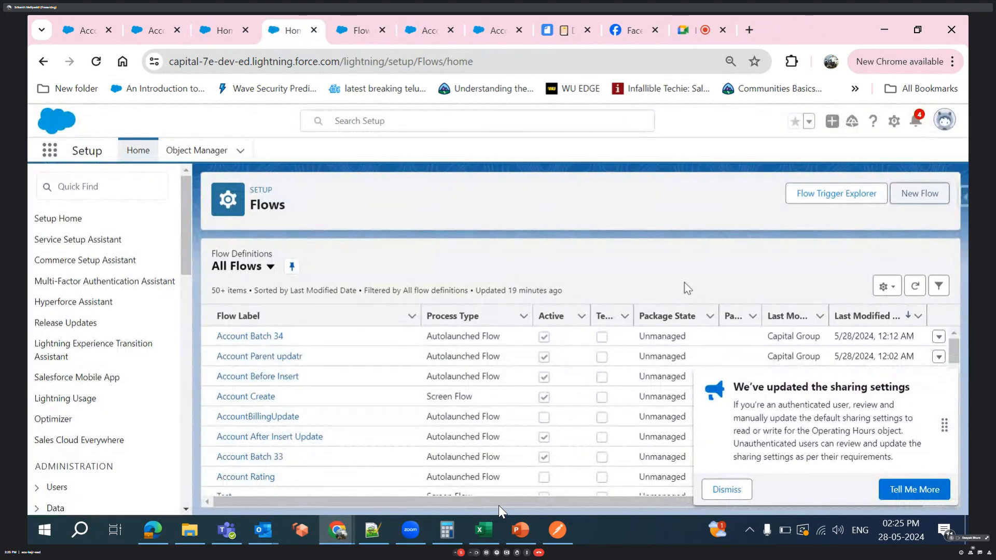
click(914, 196)
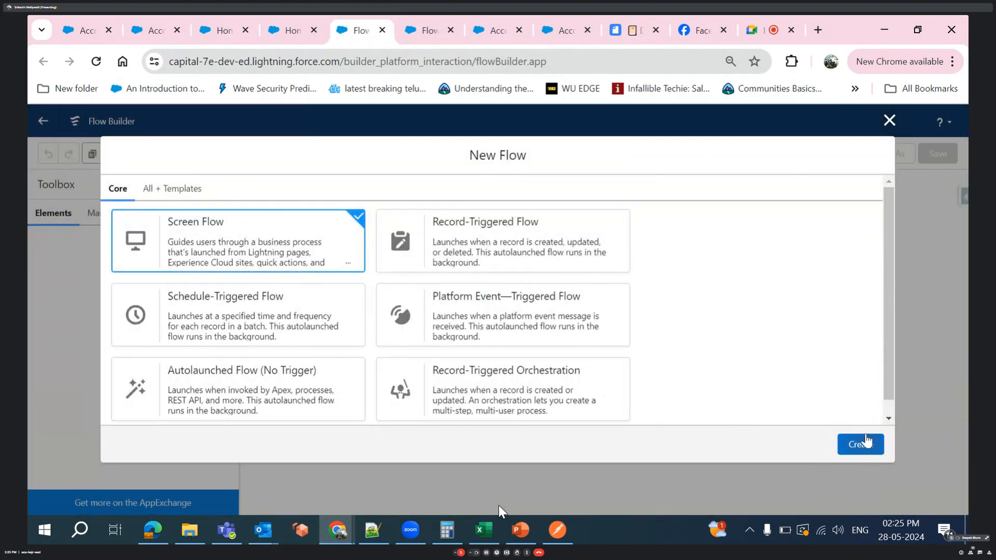
click(862, 445)
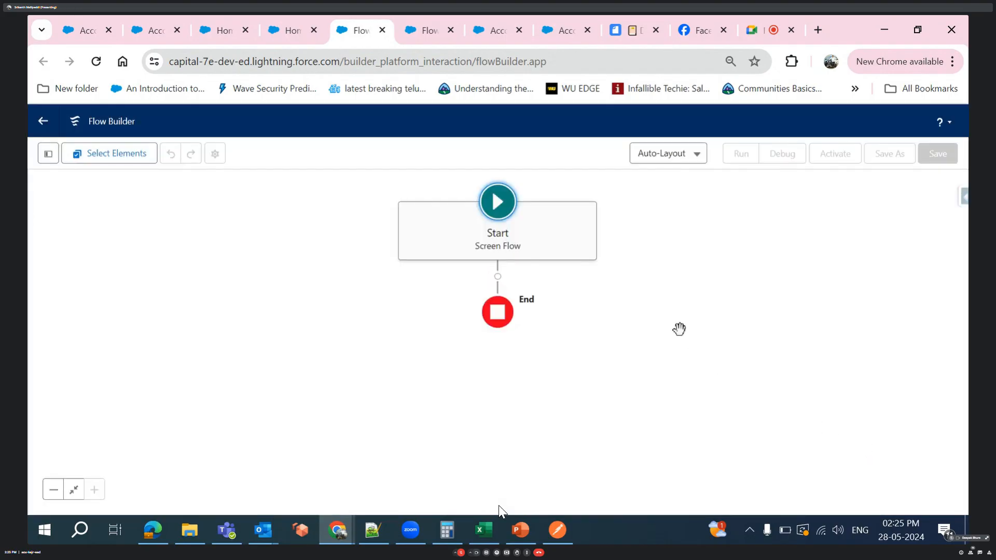
click(689, 155)
click(683, 201)
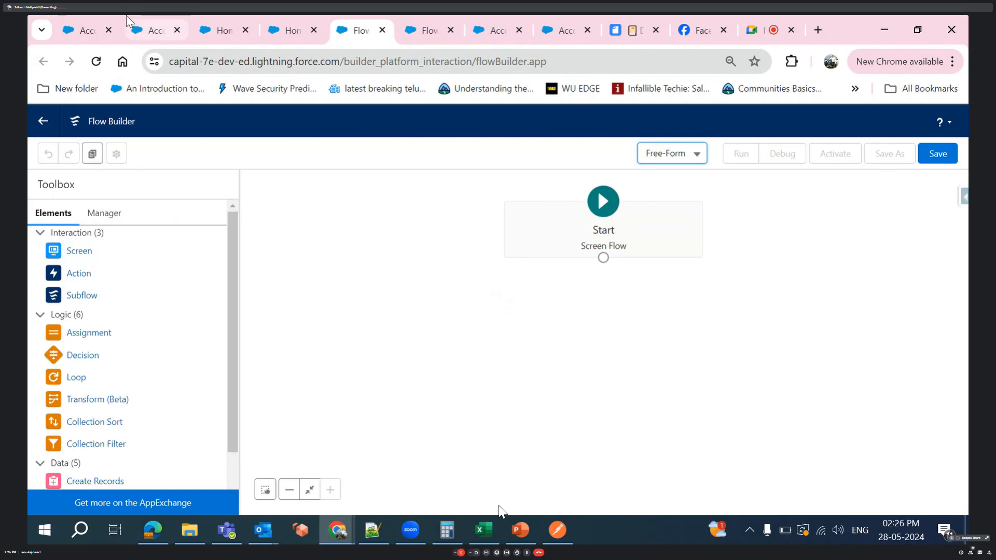
- Return to the Sales home page and step the account form back and forth between its screens, ending on the account name screen
click(200, 27)
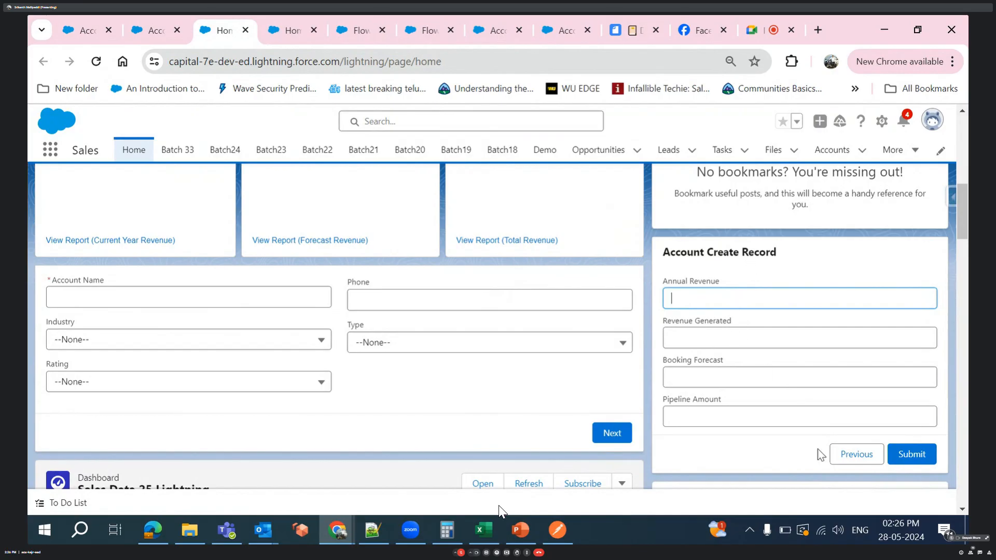
click(849, 456)
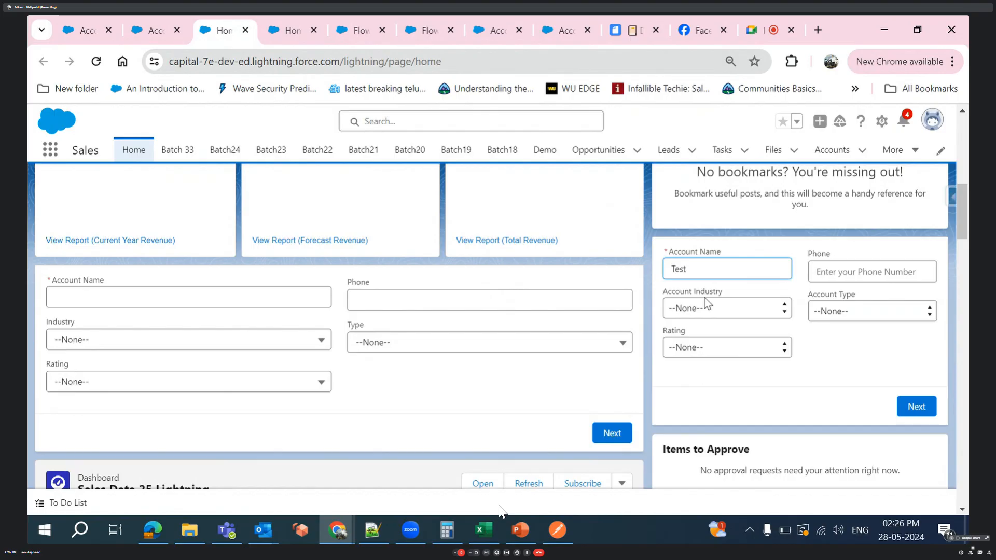
click(920, 415)
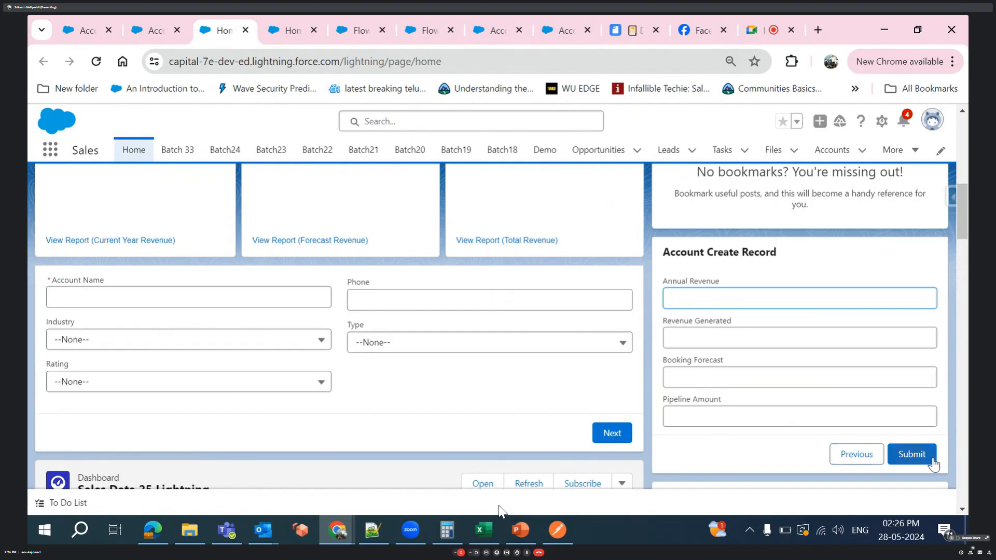
click(857, 456)
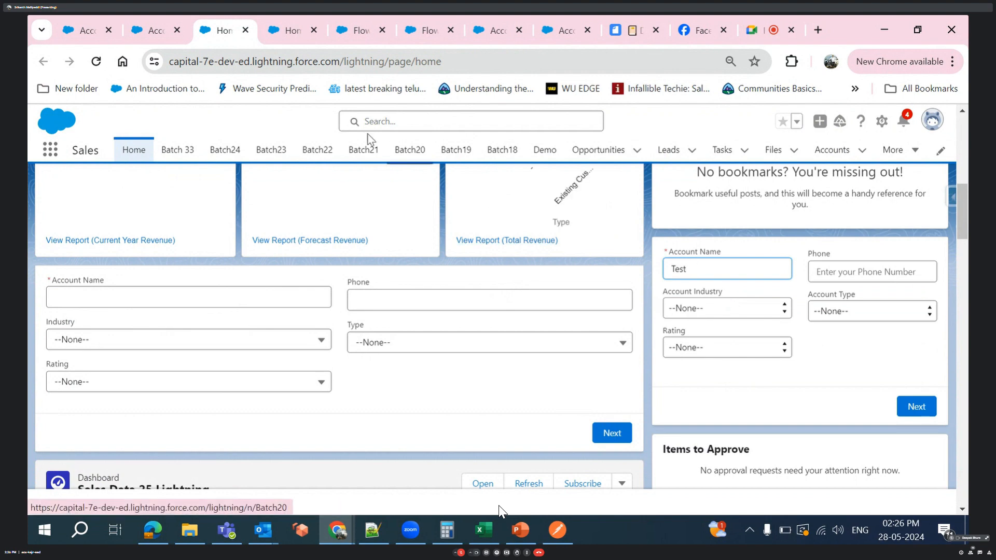
- Add a Screen element to the new flow's canvas and browse the input components available for it
click(357, 32)
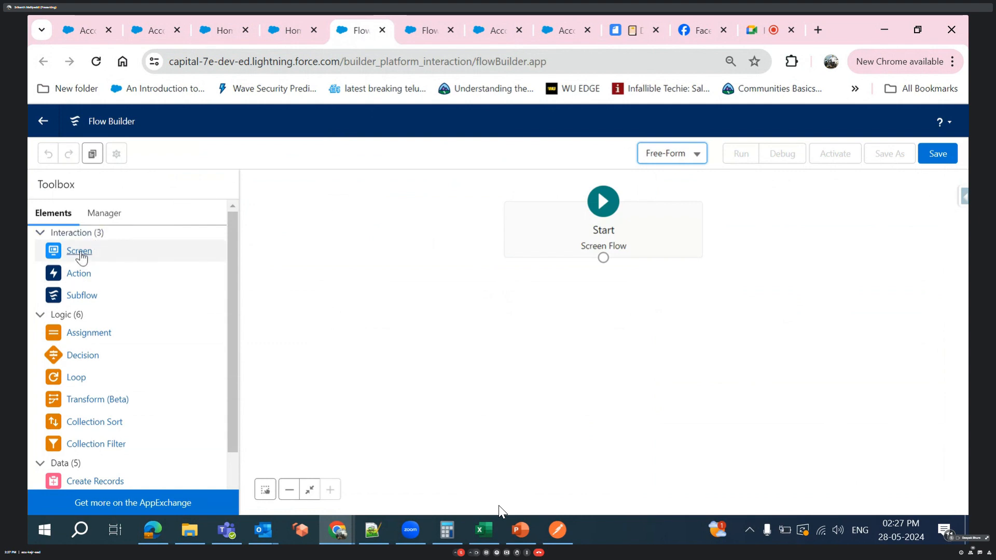
drag(81, 253, 400, 320)
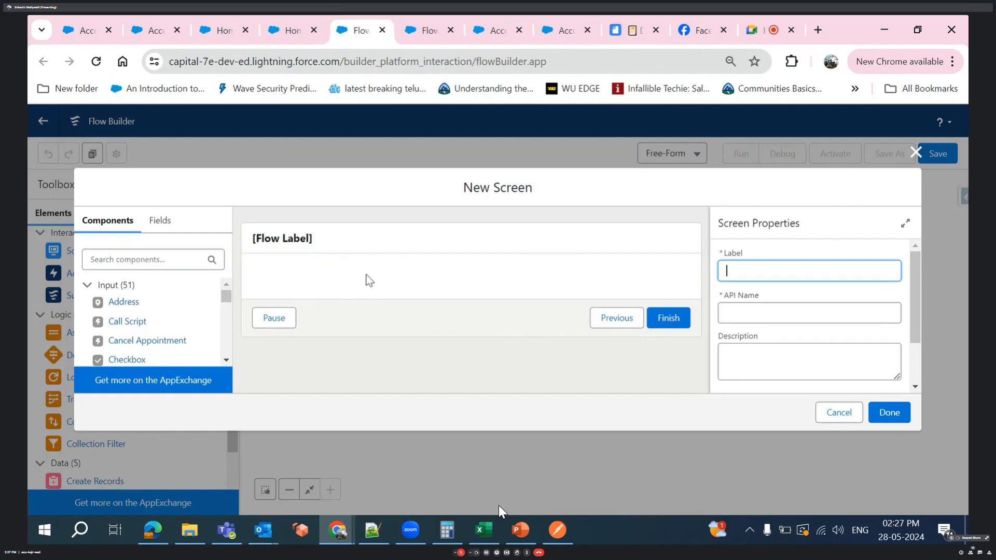
scroll(143, 311, down, 3)
scroll(144, 311, down, 5)
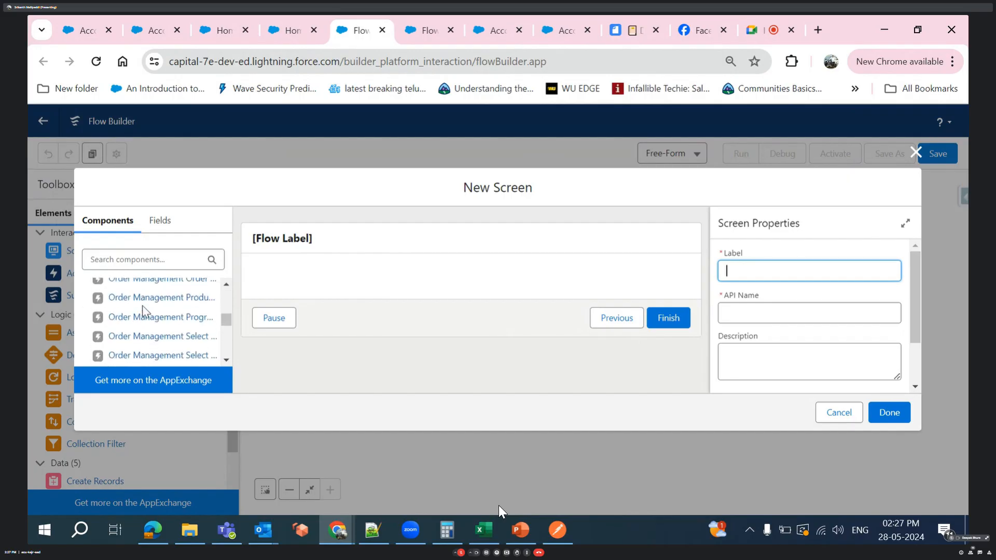
- Start a new record variable resource for the screen's record fields and give it the API name opportunity
click(158, 222)
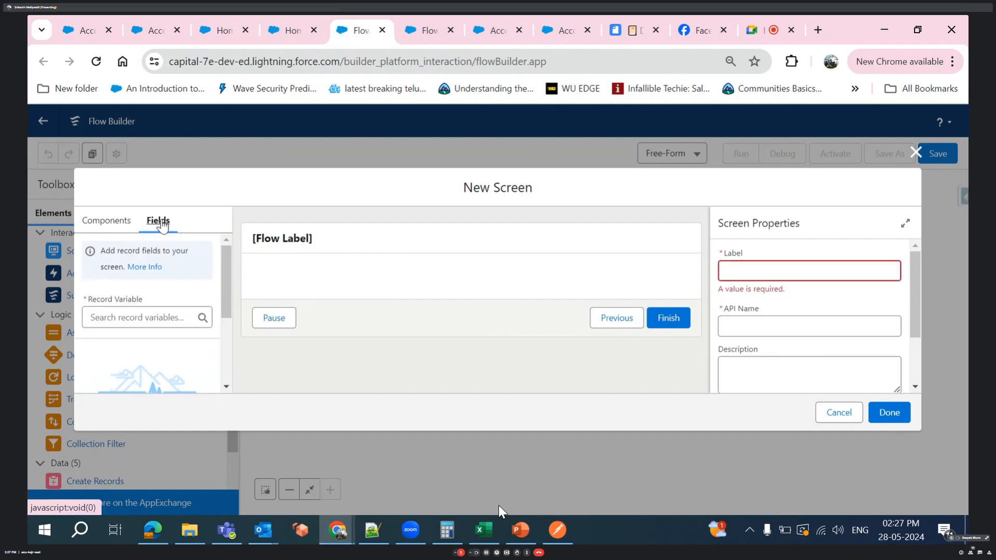
click(143, 321)
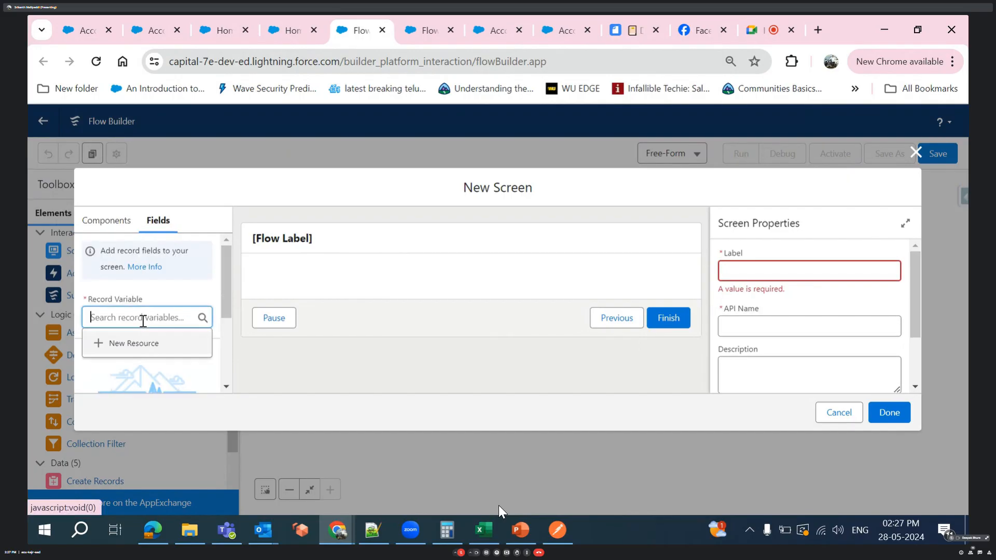
click(139, 349)
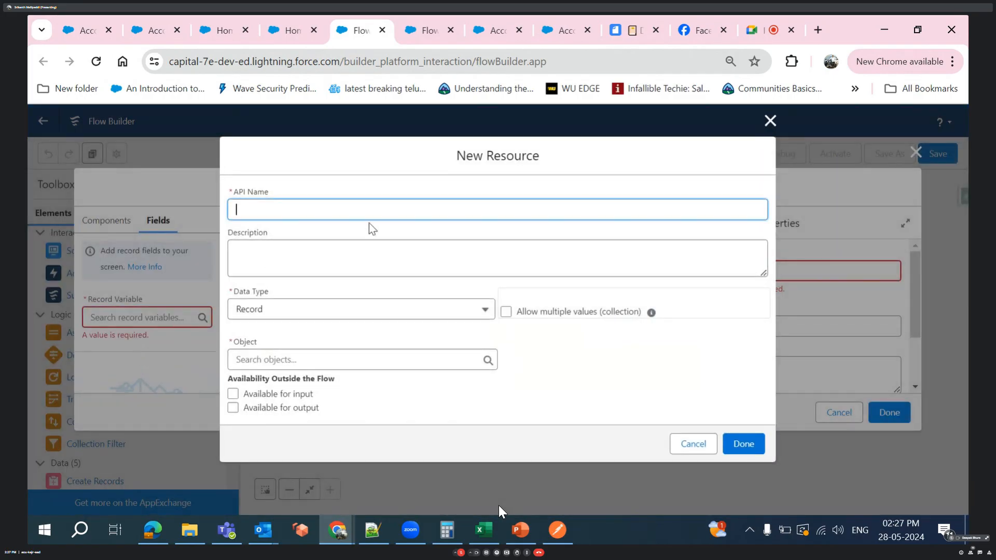
text(opportunituy)
key(BackSpace)
text(y)
- Set the resource's object to Opportunity, make it available for input and output, and save the resource
click(415, 345)
click(414, 360)
text(opp)
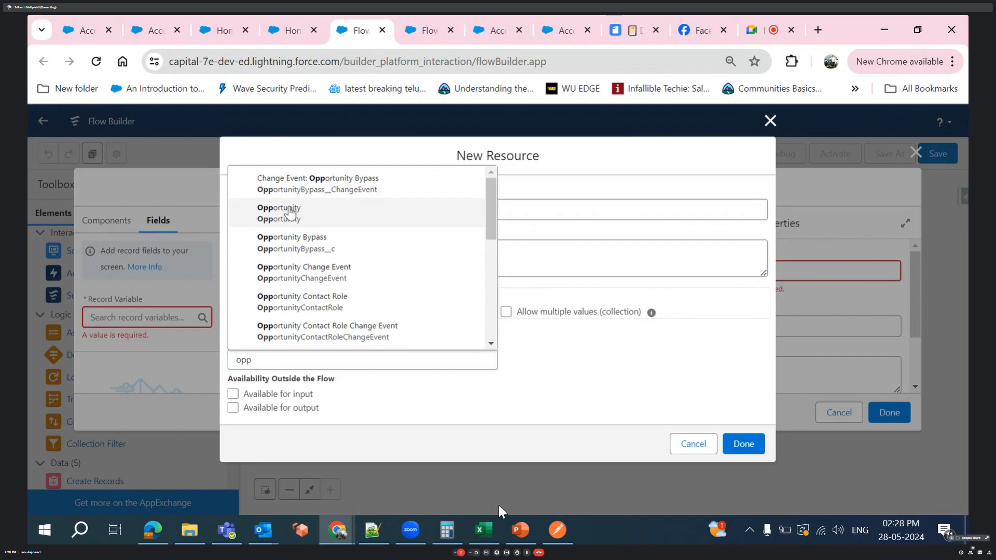
click(290, 207)
click(235, 395)
click(233, 408)
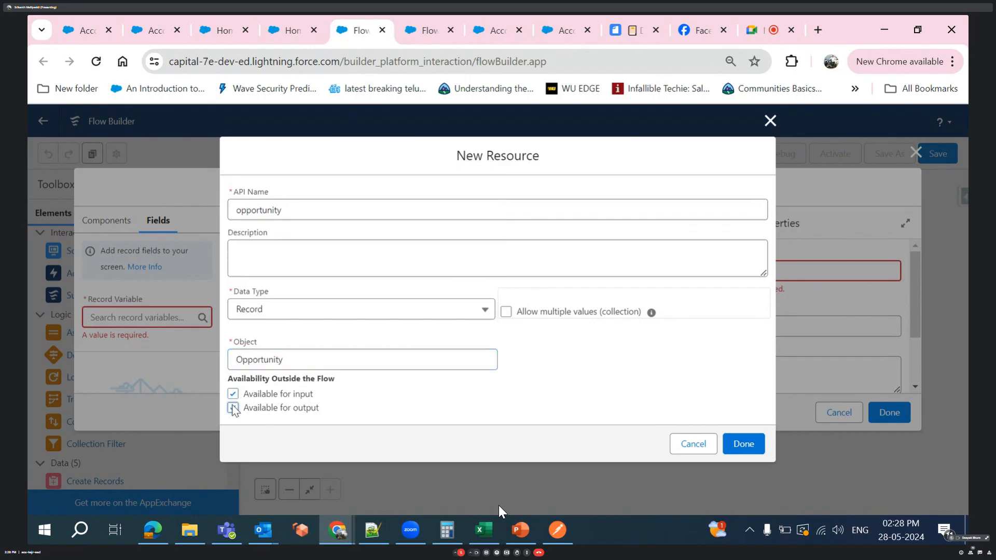
click(746, 445)
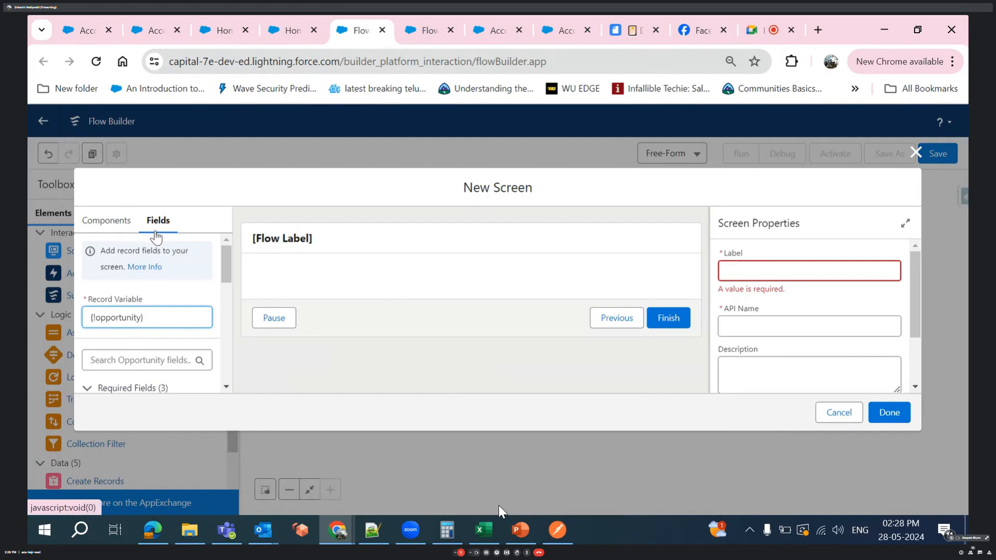
- Browse the screen components again and check the forecast category options in the Opportunity Insert form on the Account VF record page
click(126, 222)
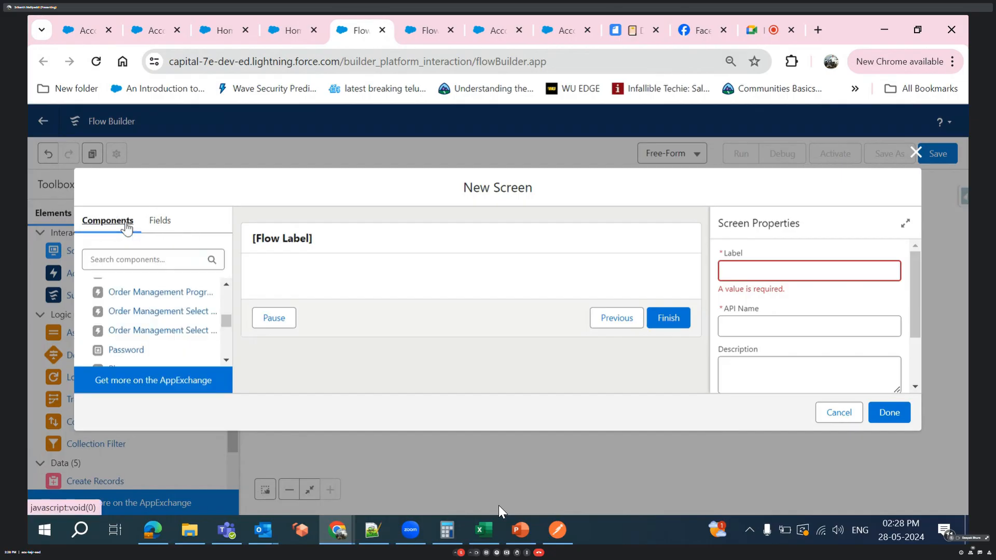
scroll(143, 345, down, 3)
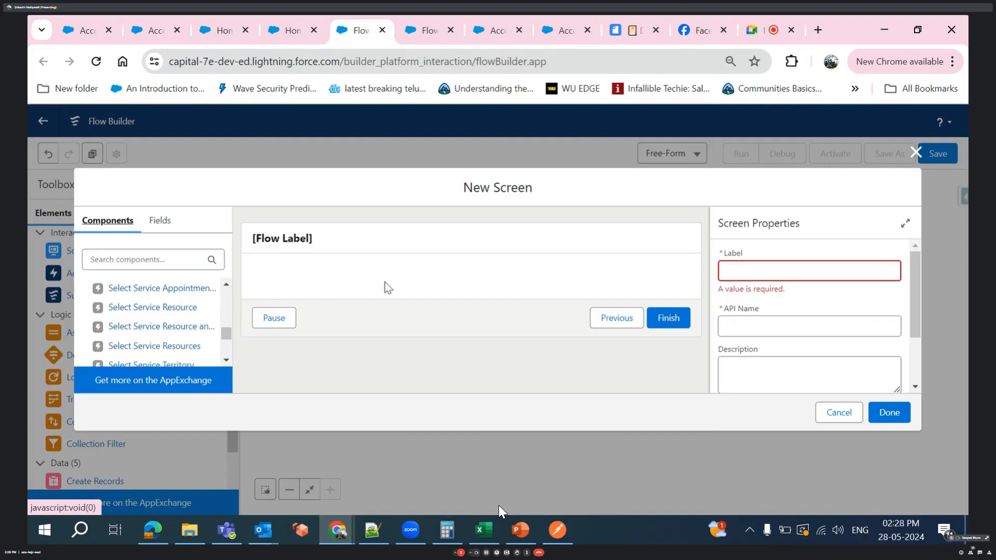
click(155, 30)
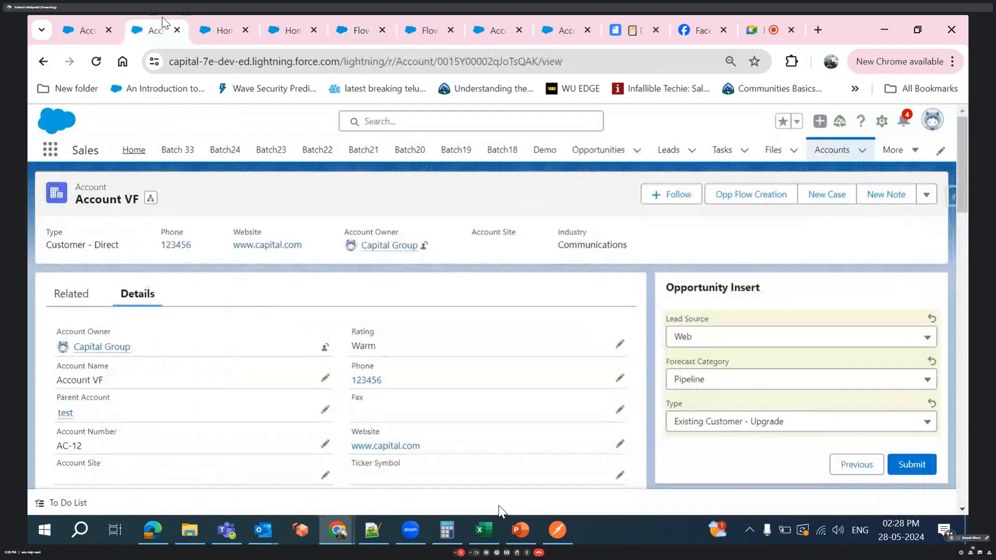
click(761, 383)
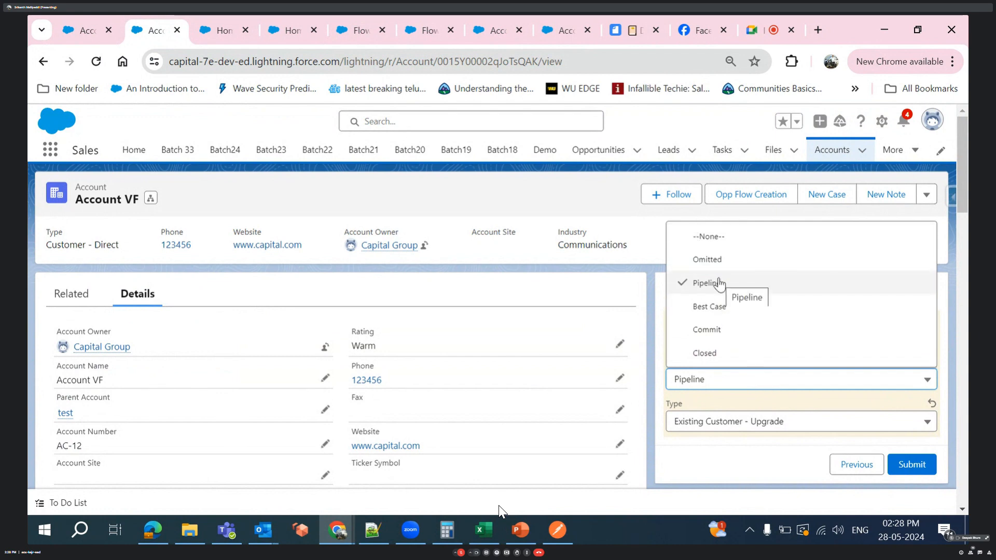
click(692, 405)
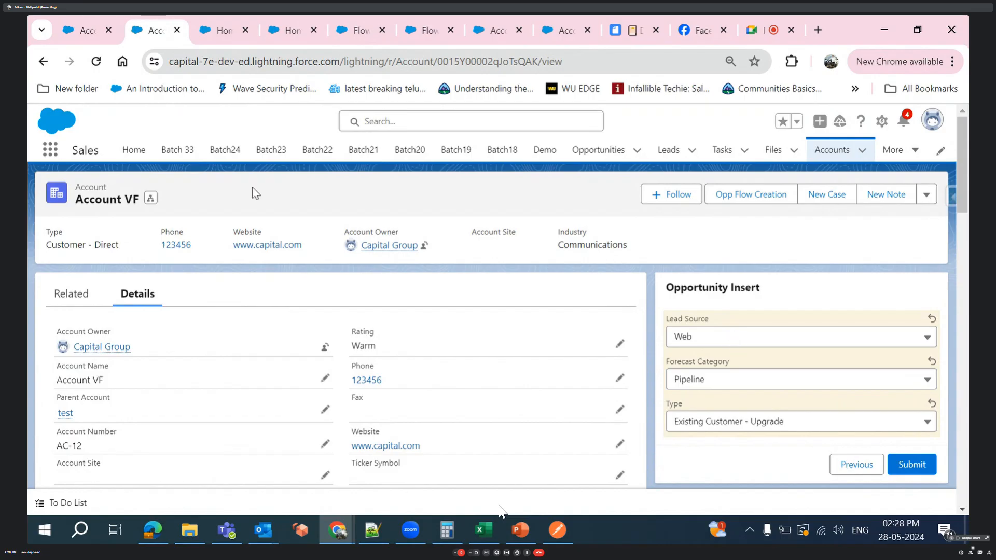
click(343, 29)
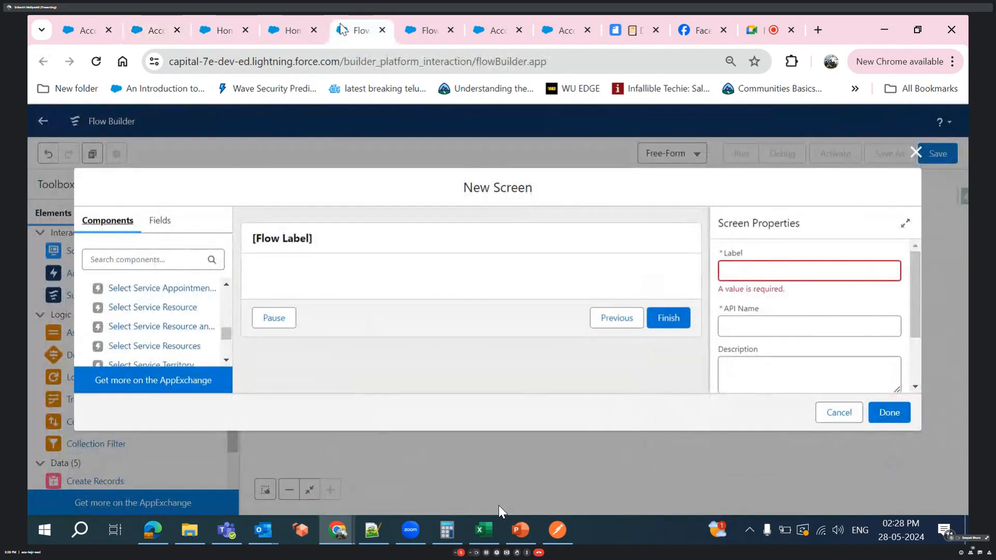
- Examine the required and optional Opportunity fields offered by the opportunity record variable in the new screen
click(158, 221)
scroll(151, 357, down, 3)
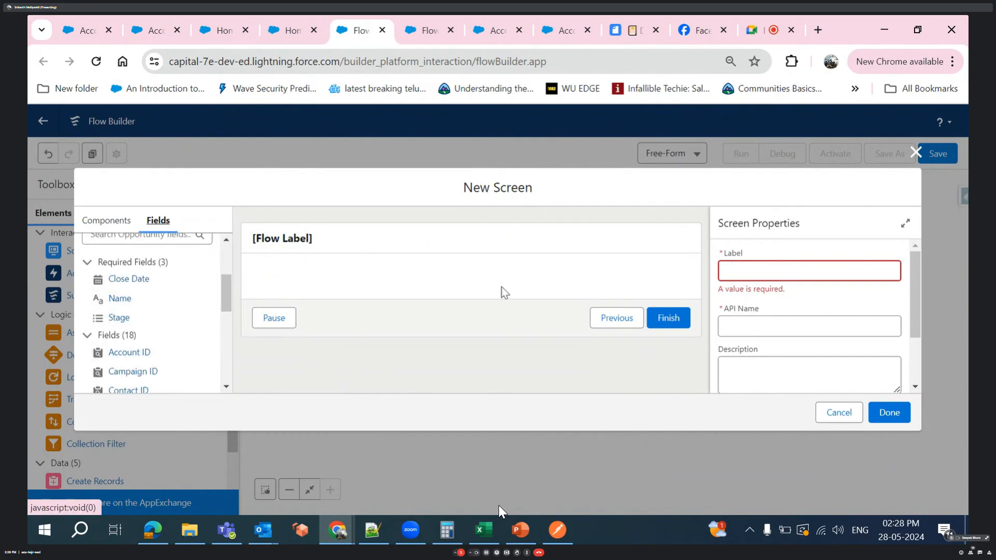
scroll(170, 342, down, 5)
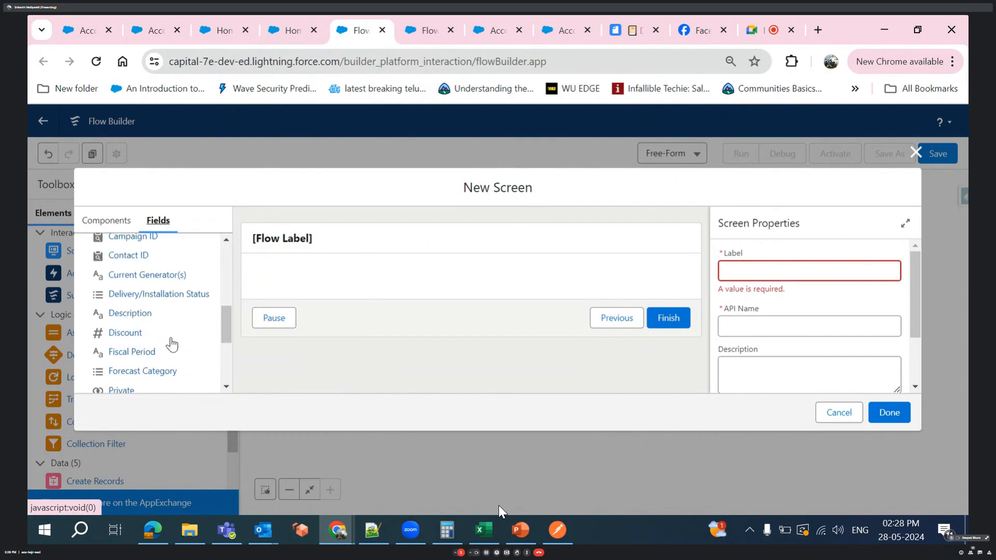
scroll(171, 338, up, 10)
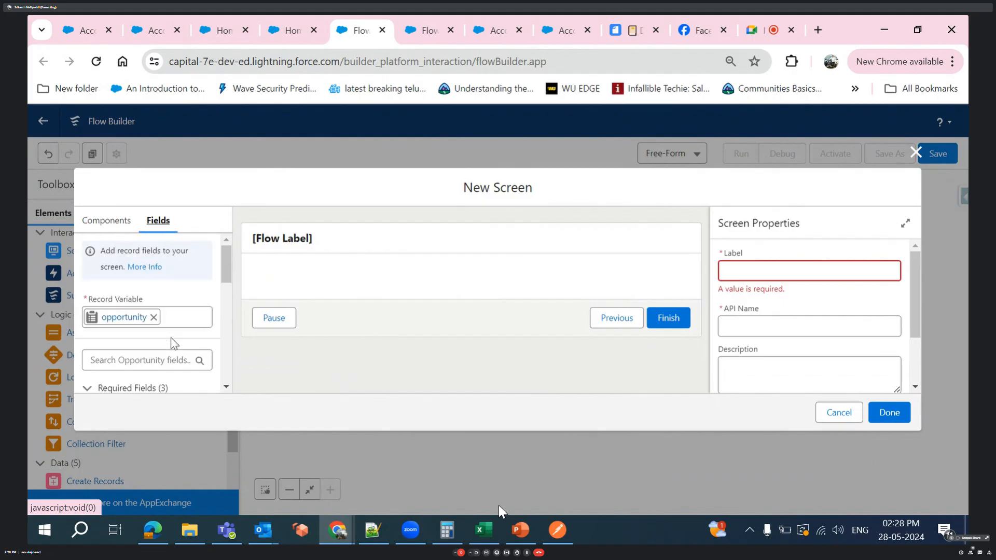
scroll(172, 342, down, 1)
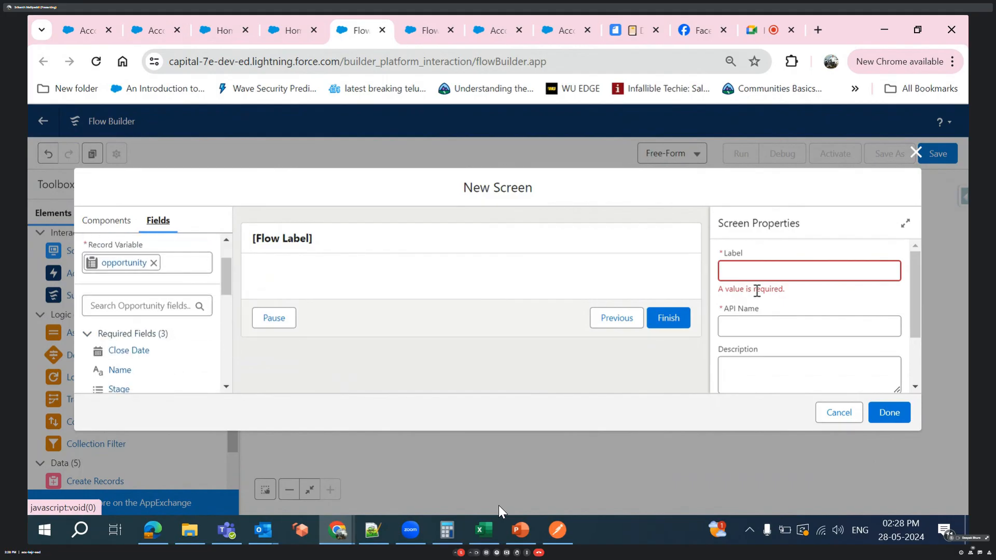
- Expand the new screen's header and footer configuration and examine the help text and navigation button options
scroll(770, 291, down, 2)
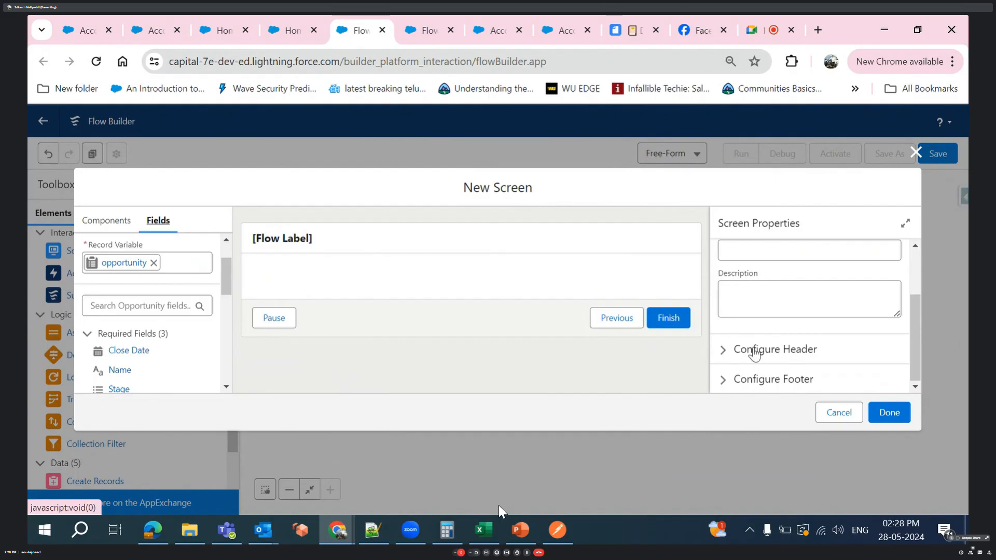
click(724, 357)
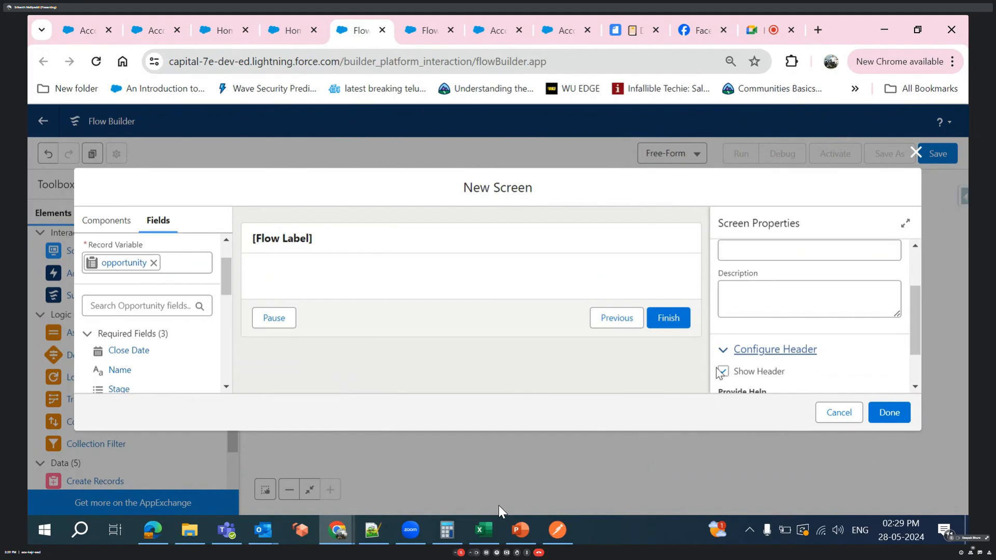
scroll(724, 374, down, 2)
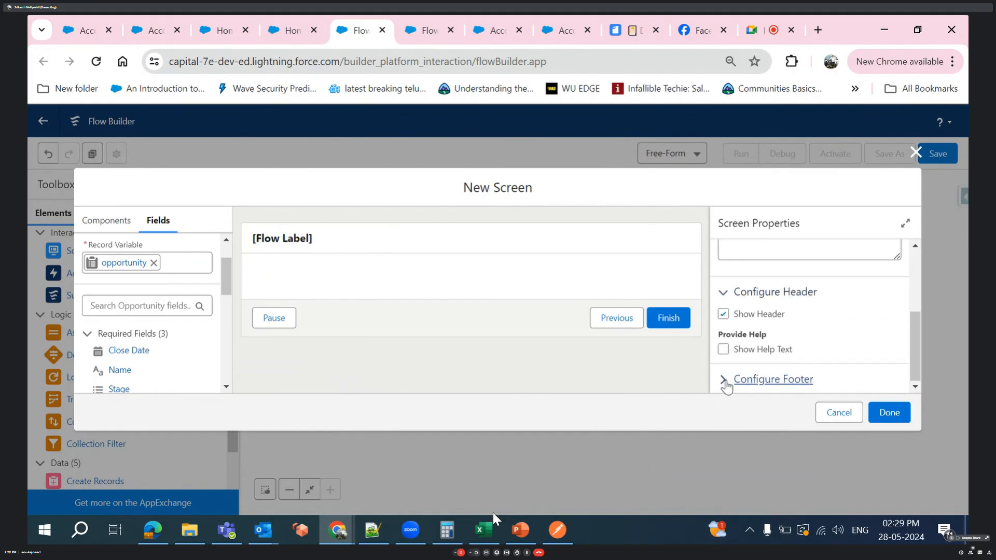
click(726, 383)
scroll(726, 387, down, 2)
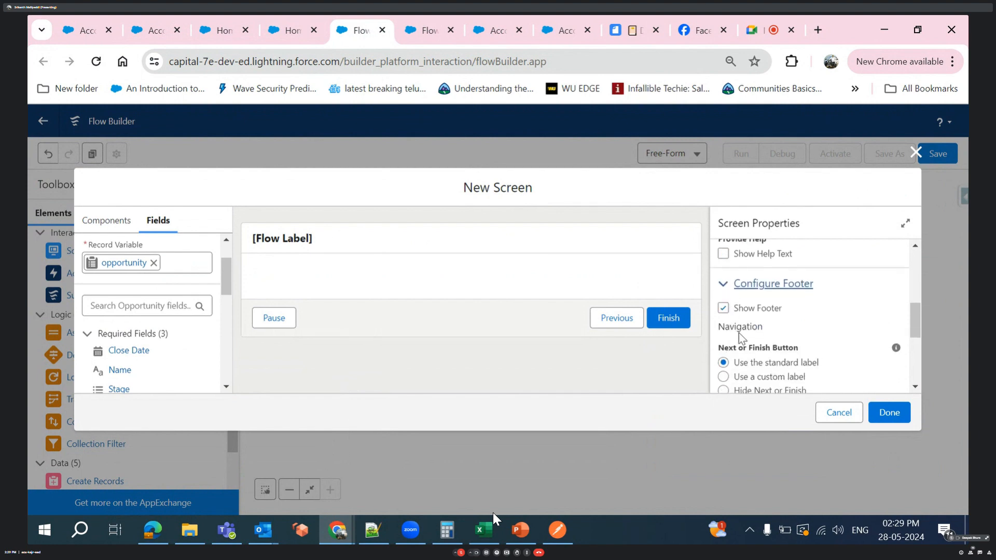
- Hide the Pause and Previous buttons in the new screen's footer
scroll(739, 333, down, 4)
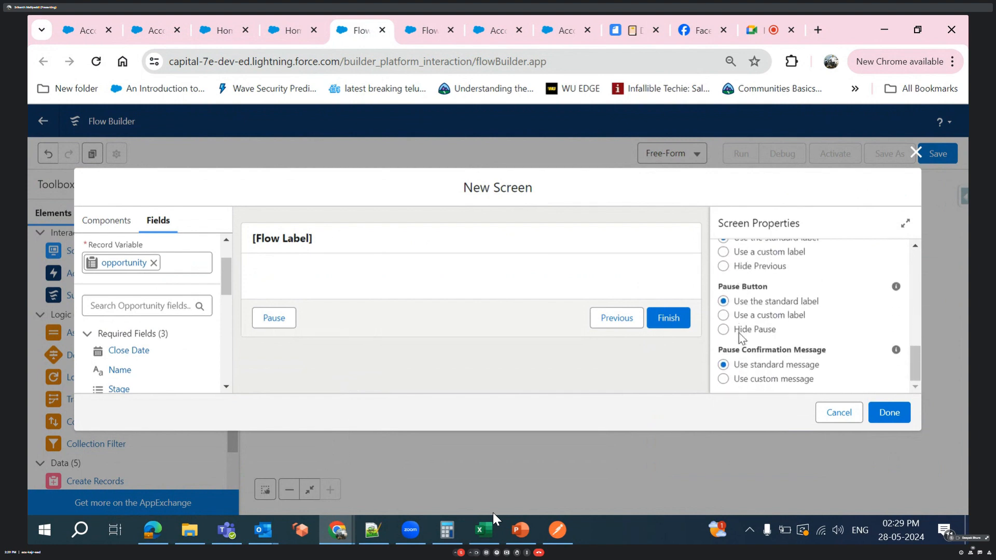
scroll(740, 333, up, 1)
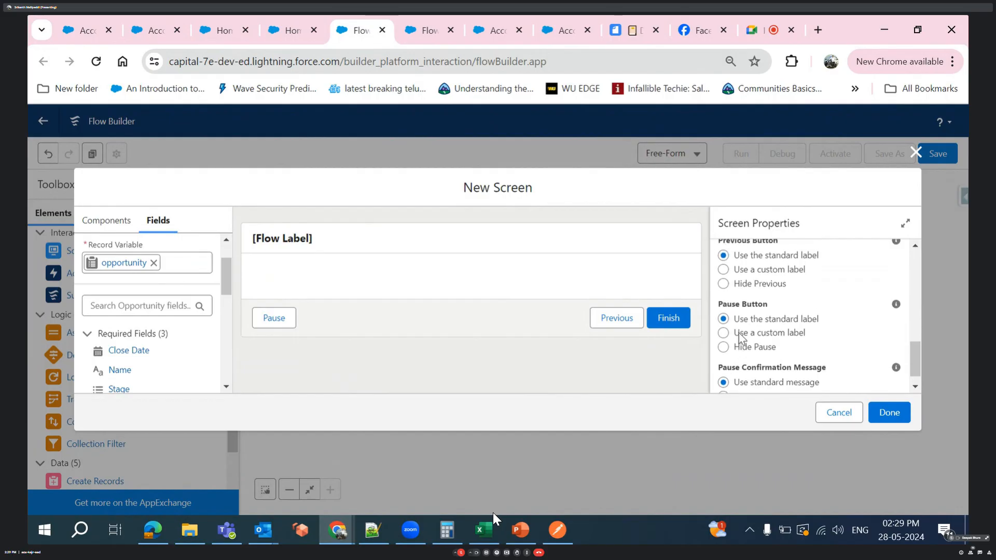
scroll(739, 334, up, 3)
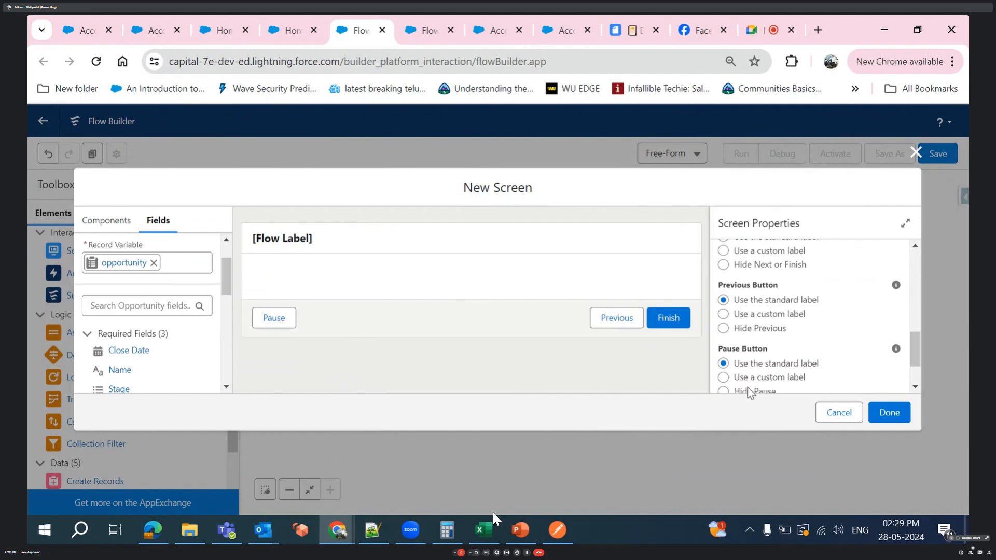
scroll(751, 394, down, 3)
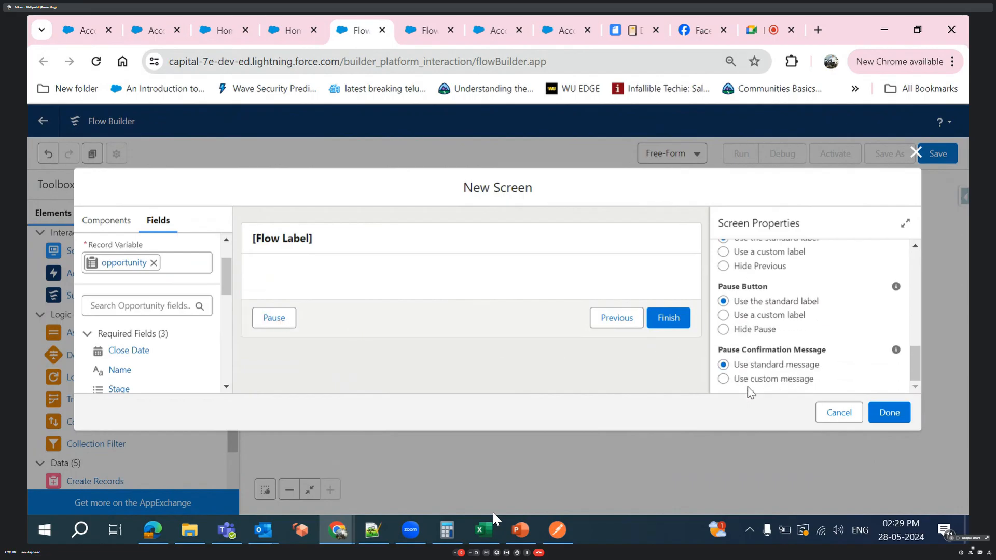
click(723, 331)
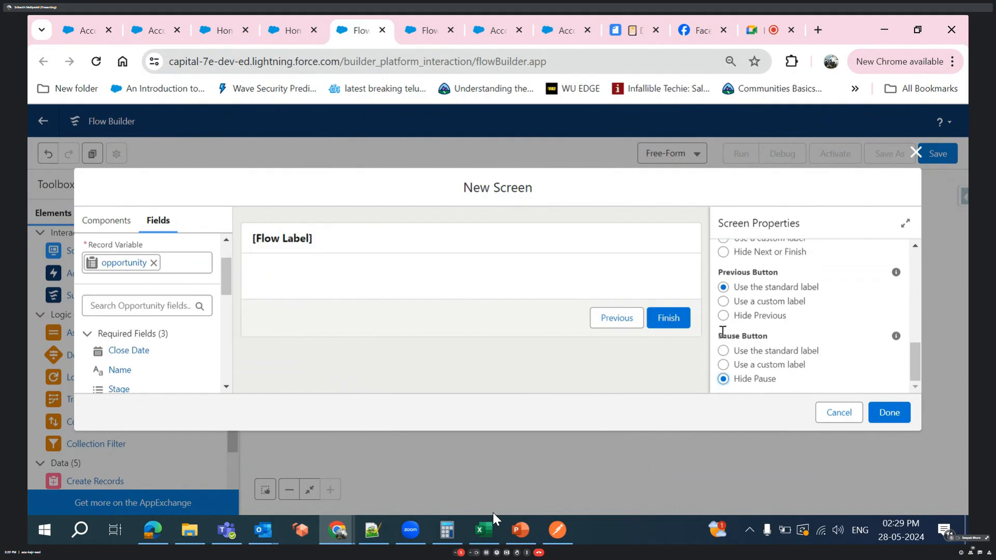
scroll(799, 357, up, 2)
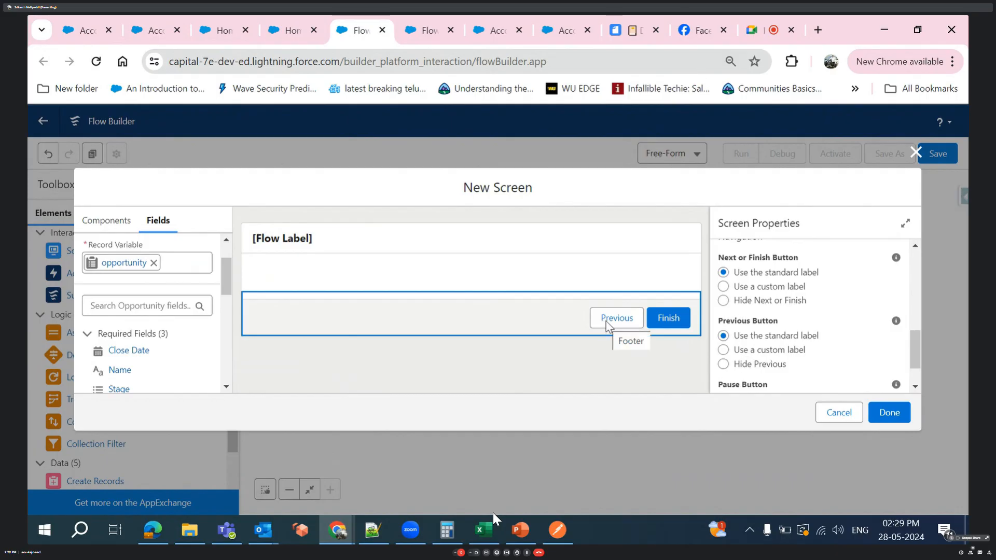
click(724, 365)
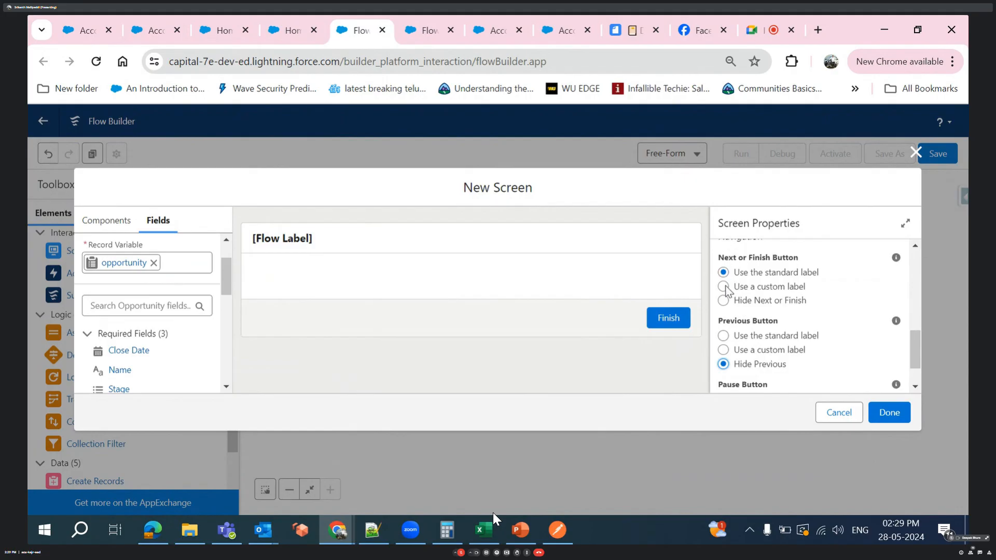
- Give the screen's Next or Finish button the custom label "Next"
scroll(727, 289, up, 1)
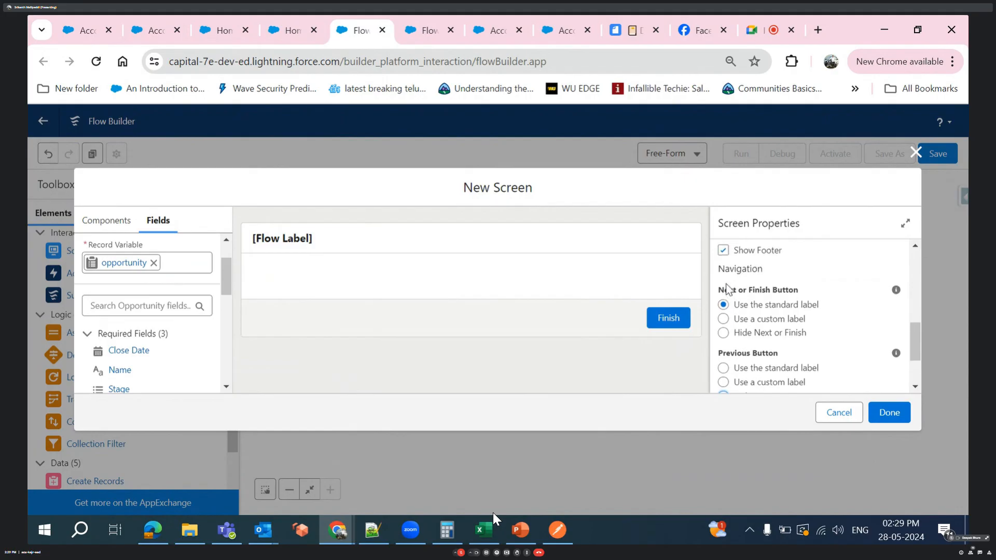
click(724, 321)
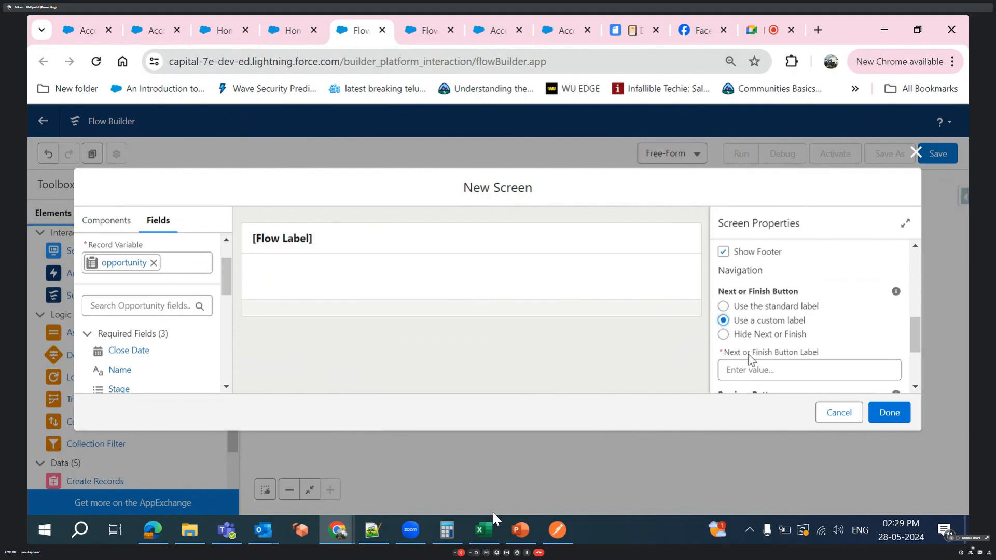
click(750, 369)
text(Next)
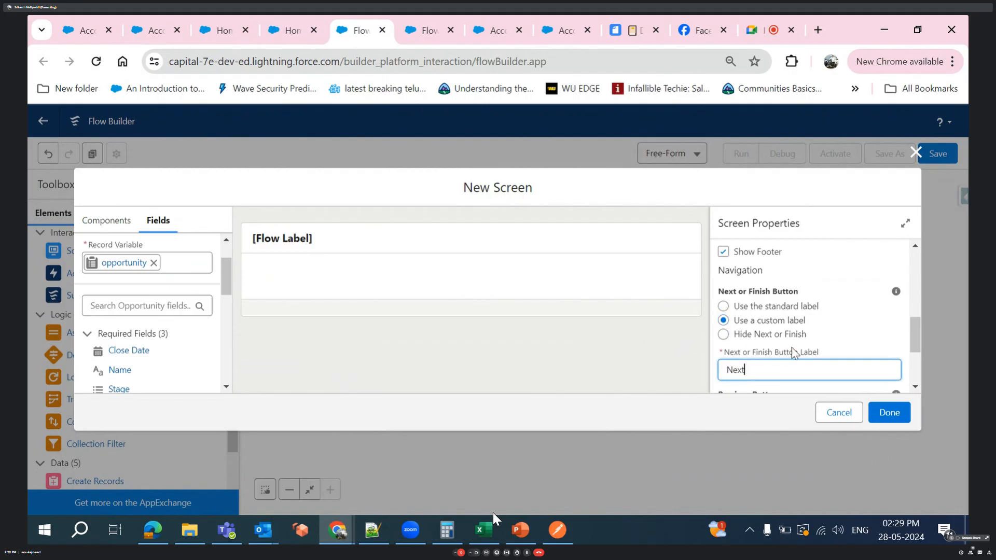
scroll(840, 300, down, 1)
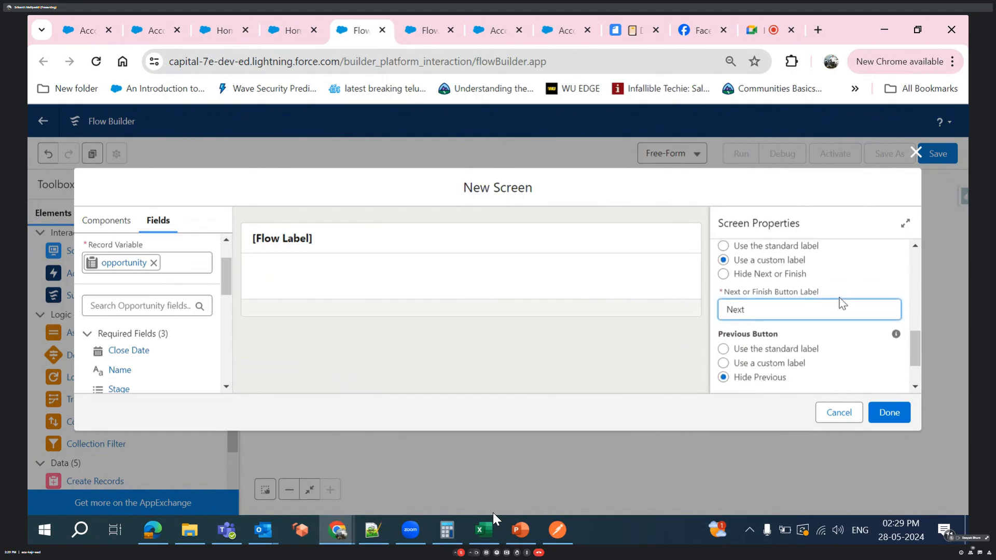
click(787, 332)
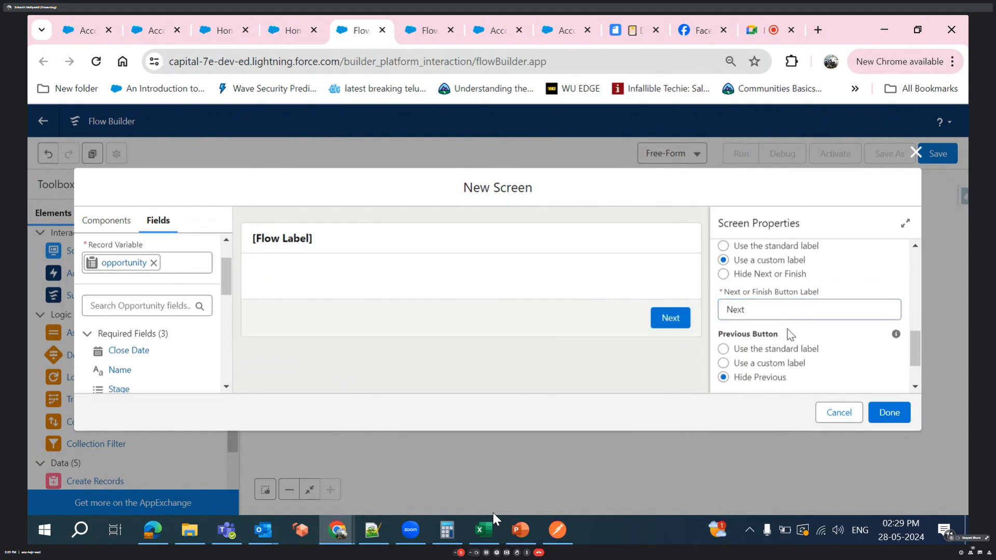
double_click(739, 311)
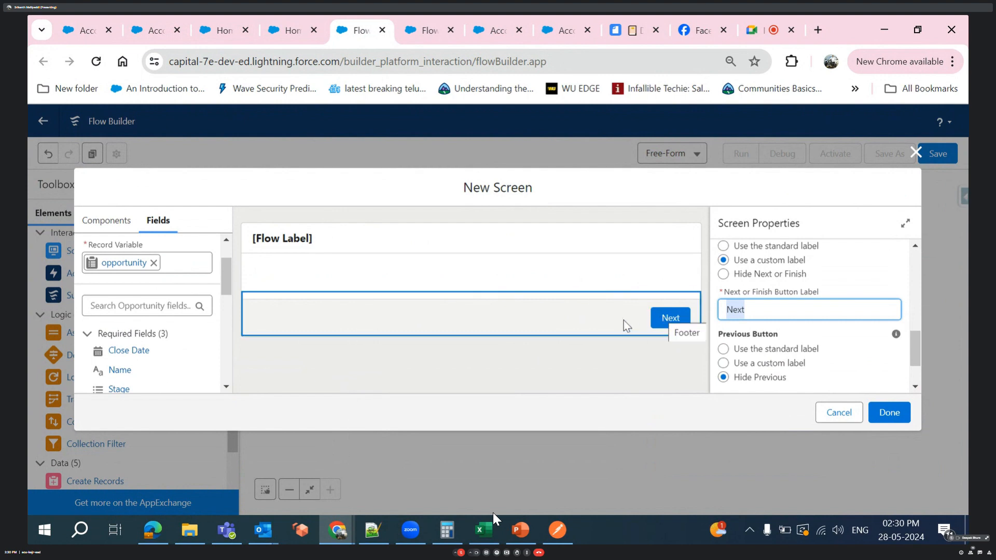
- Hide the new screen's header to preview the layout without it, and show the header again
scroll(736, 298, up, 3)
scroll(736, 295, up, 5)
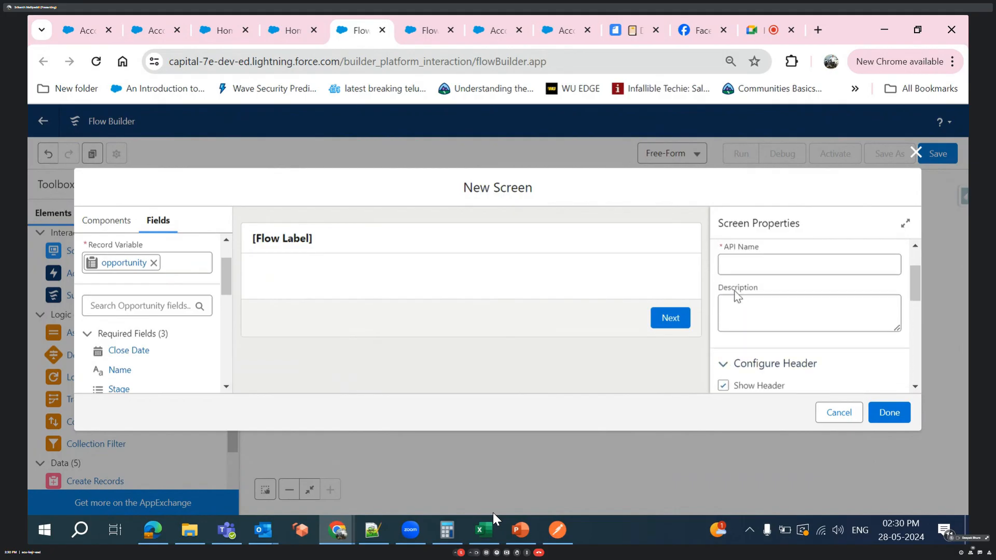
scroll(737, 296, up, 2)
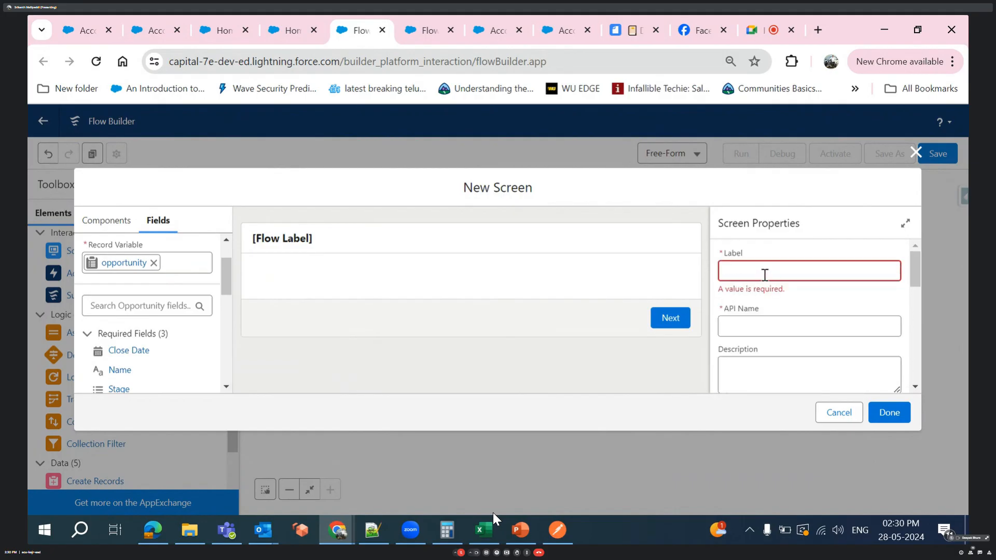
click(764, 273)
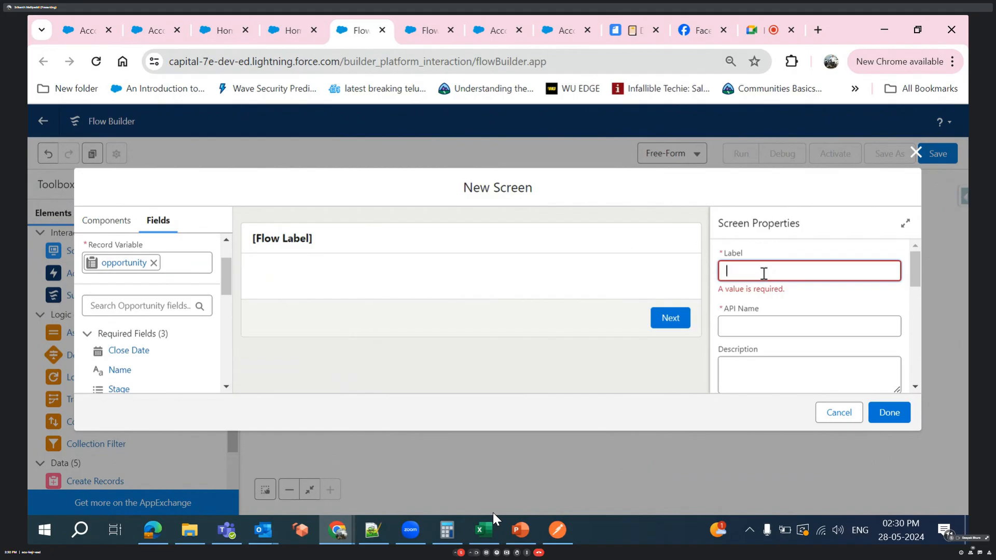
scroll(772, 347, down, 5)
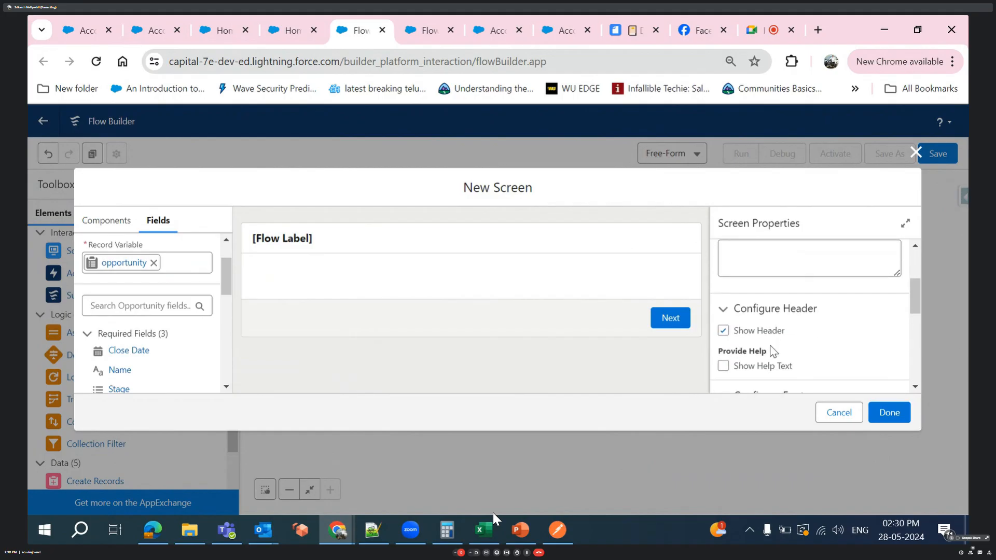
scroll(742, 301, down, 1)
scroll(738, 306, up, 2)
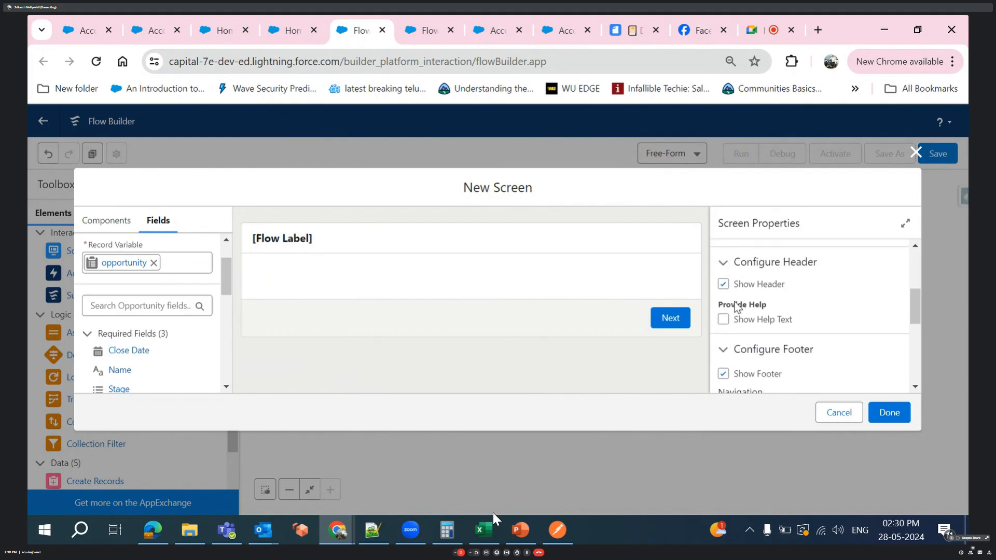
click(723, 295)
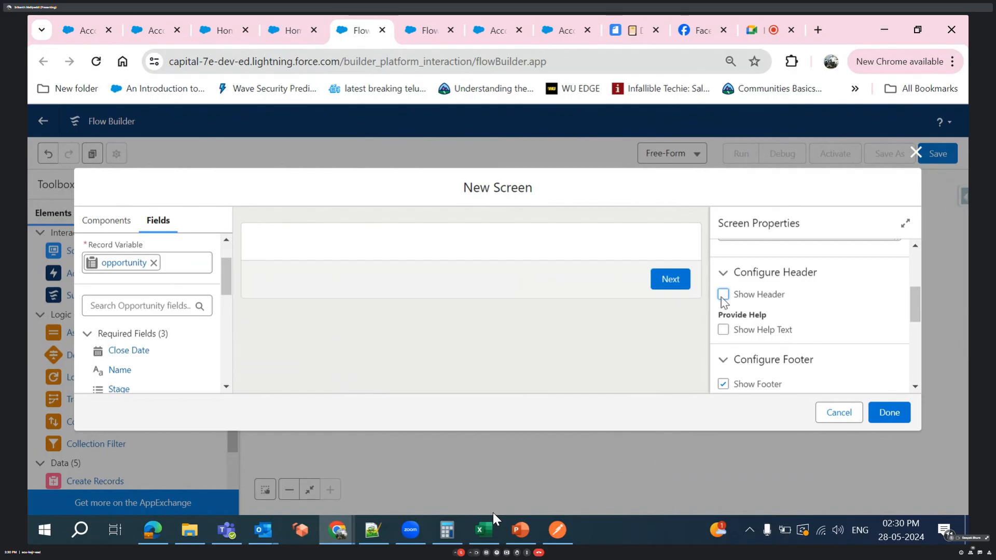
click(722, 296)
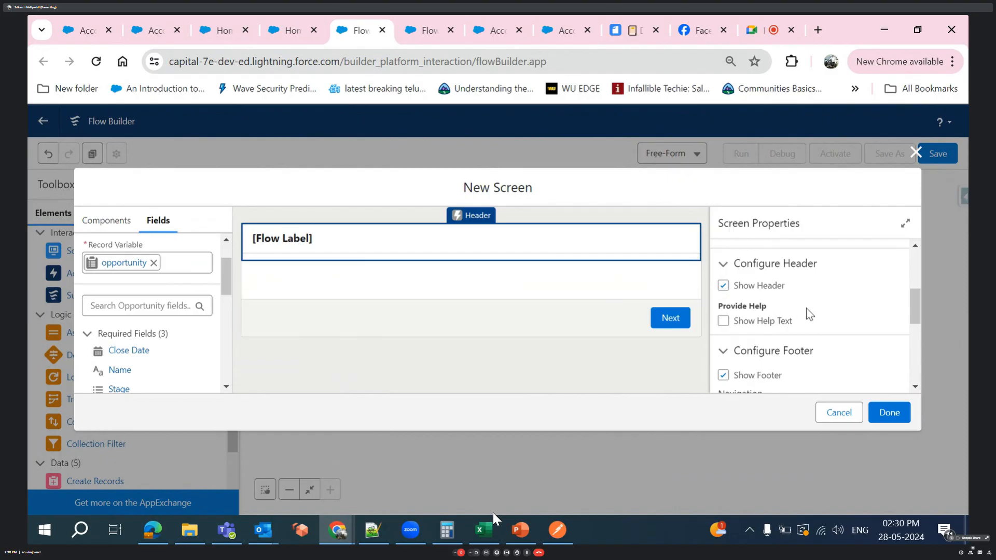
- Label the new screen "Opportunity Info" and let its API name fill in as Opportunity_Info
scroll(809, 314, up, 5)
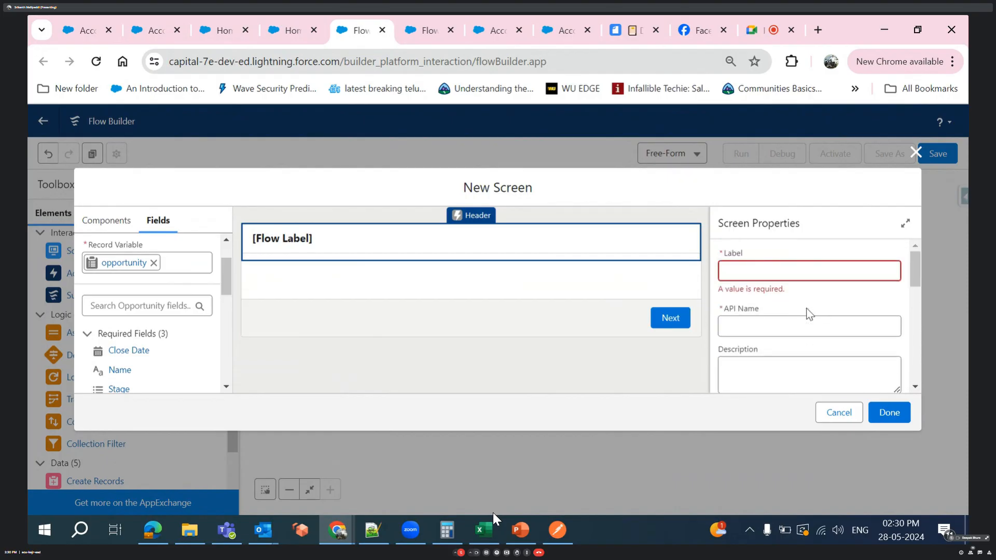
click(755, 269)
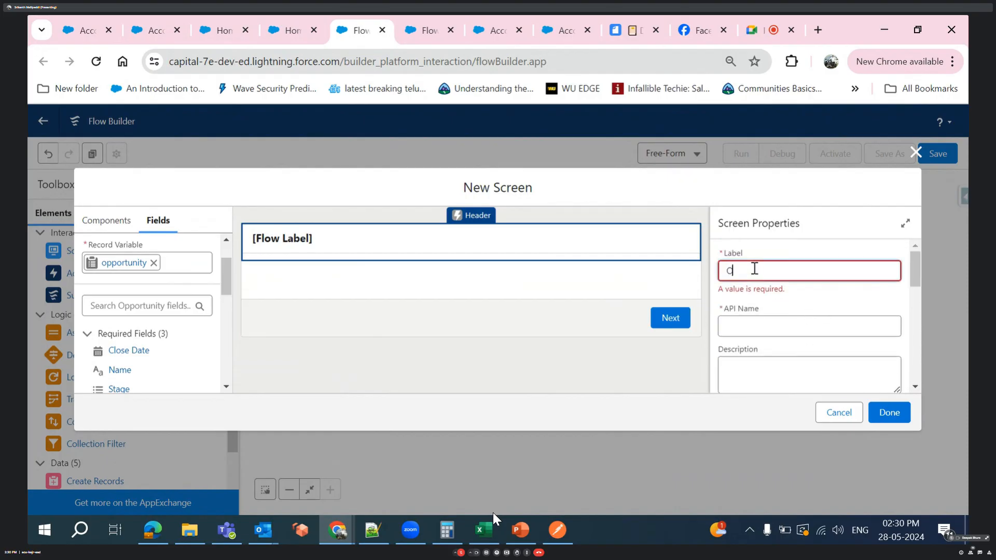
text(Opportunity Info)
click(783, 303)
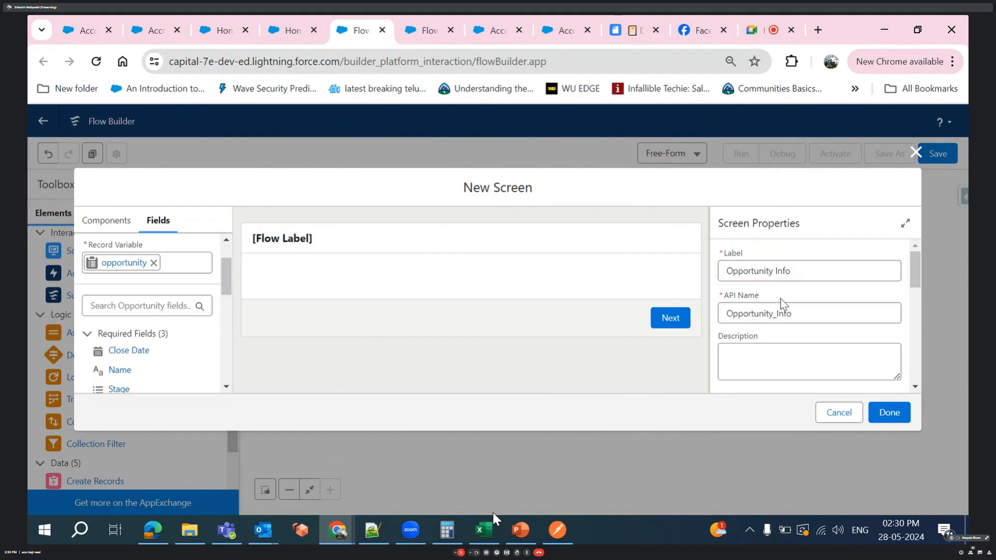
- Review the header and footer areas of the screen preview alongside their configuration options
scroll(781, 304, down, 3)
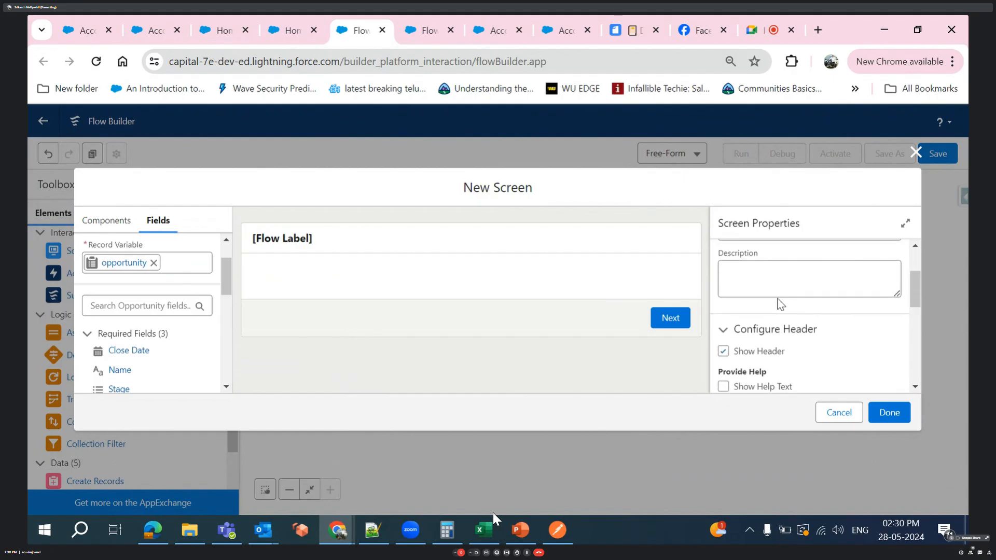
click(291, 234)
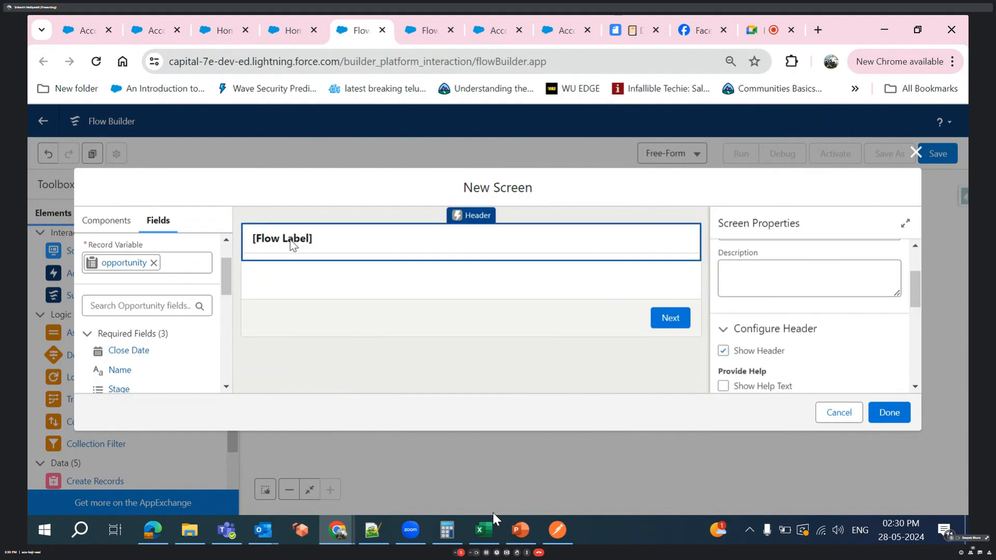
scroll(837, 287, down, 2)
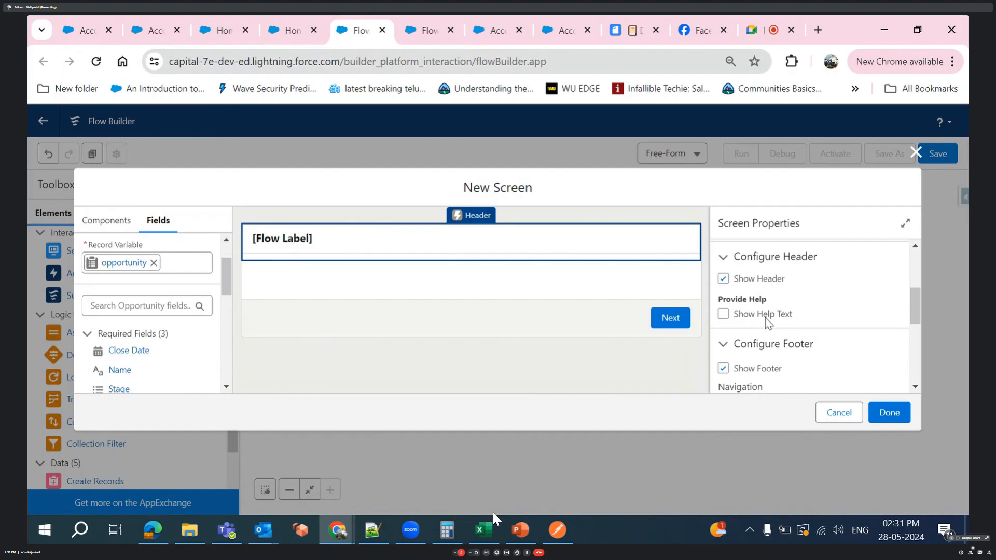
scroll(762, 319, down, 2)
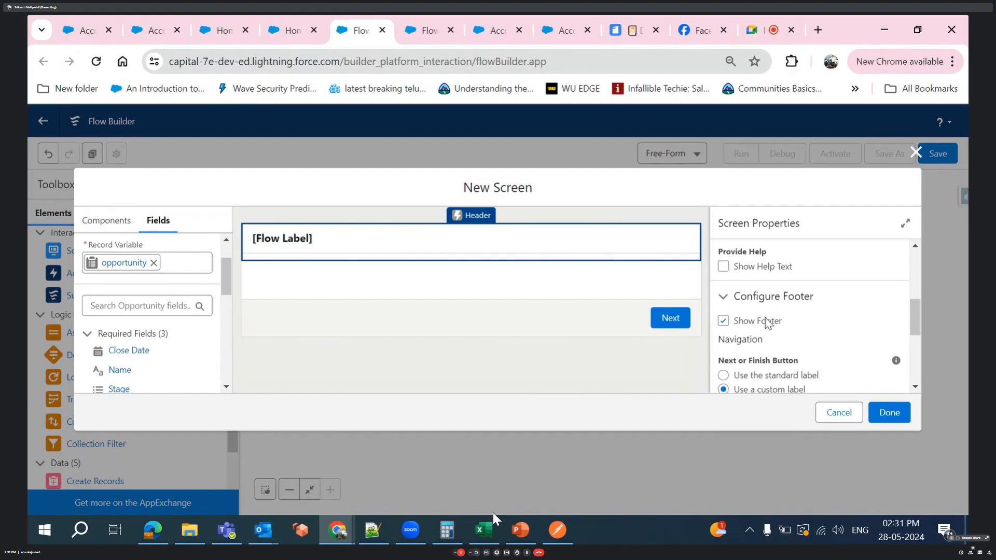
click(300, 327)
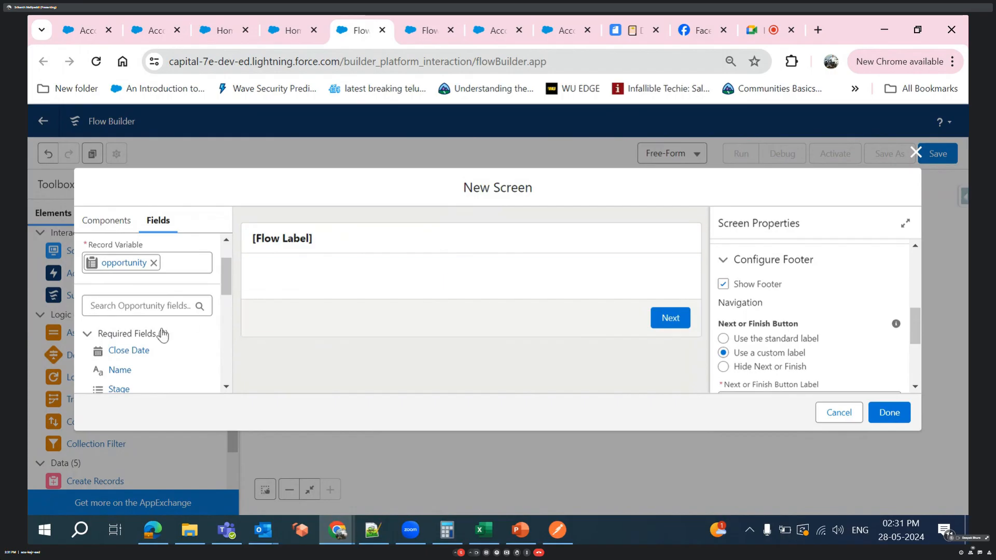
- Add a Section display component to the screen canvas and delete it again
click(99, 224)
scroll(173, 345, down, 10)
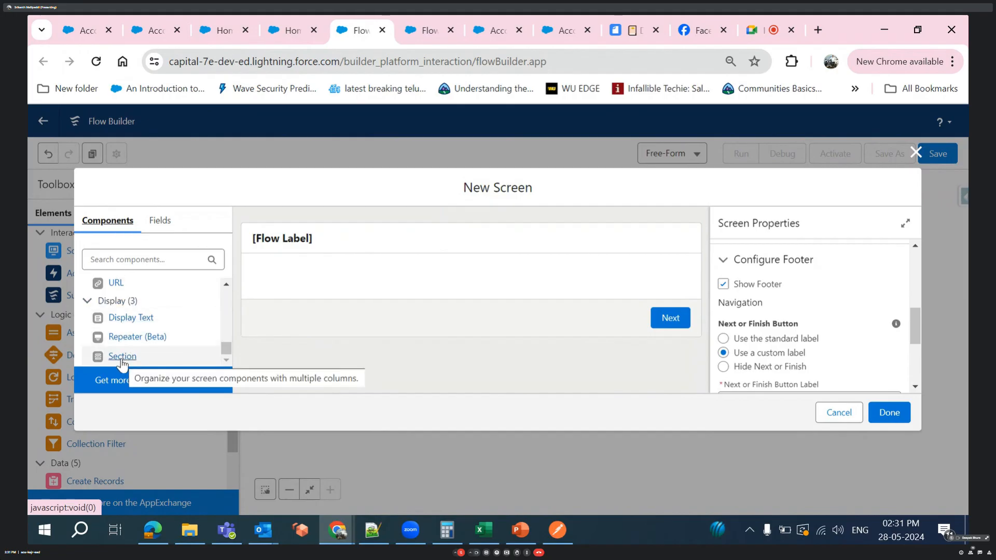
drag(122, 357, 282, 272)
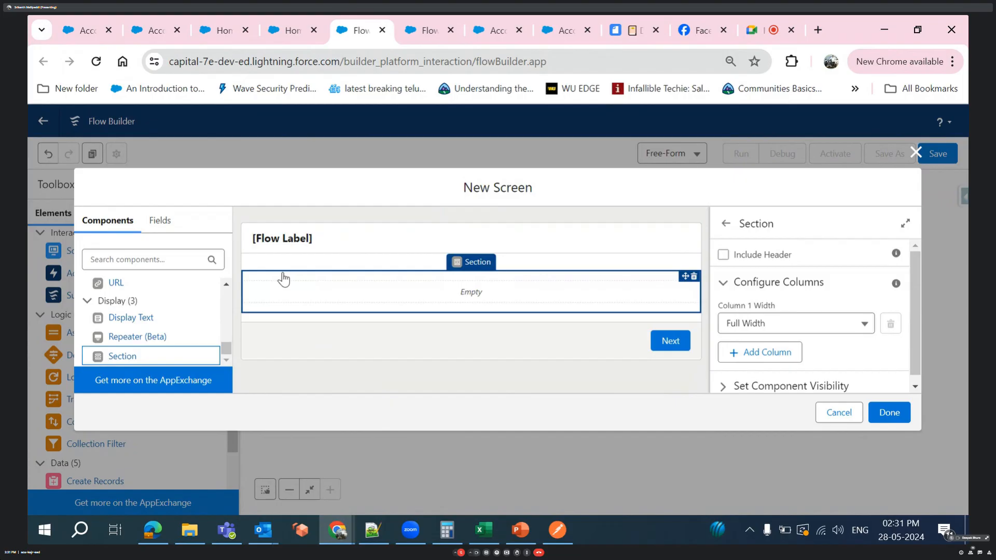
click(694, 276)
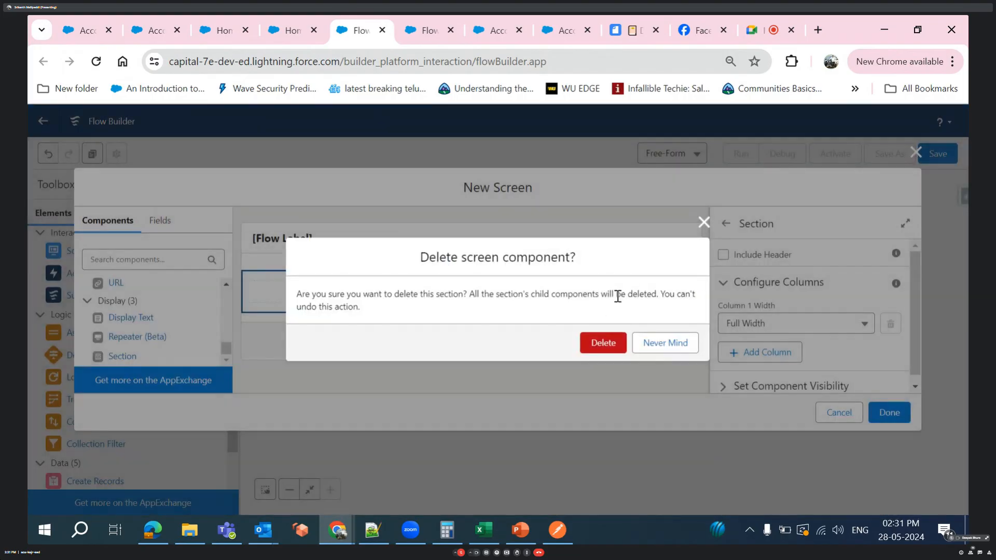
click(616, 344)
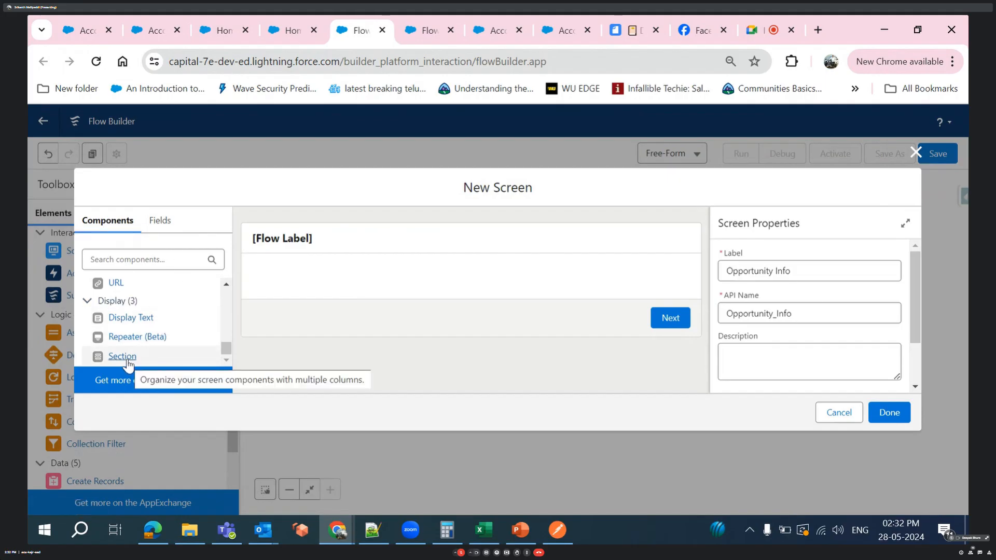
- Place a Section component on the screen canvas and add a second column, giving two half-width columns
drag(127, 361, 311, 278)
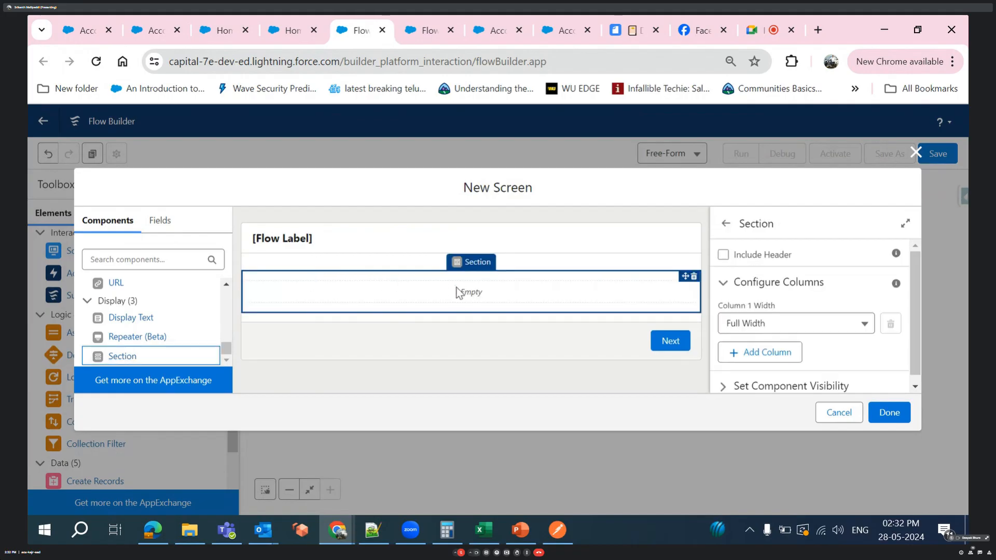
scroll(765, 314, down, 1)
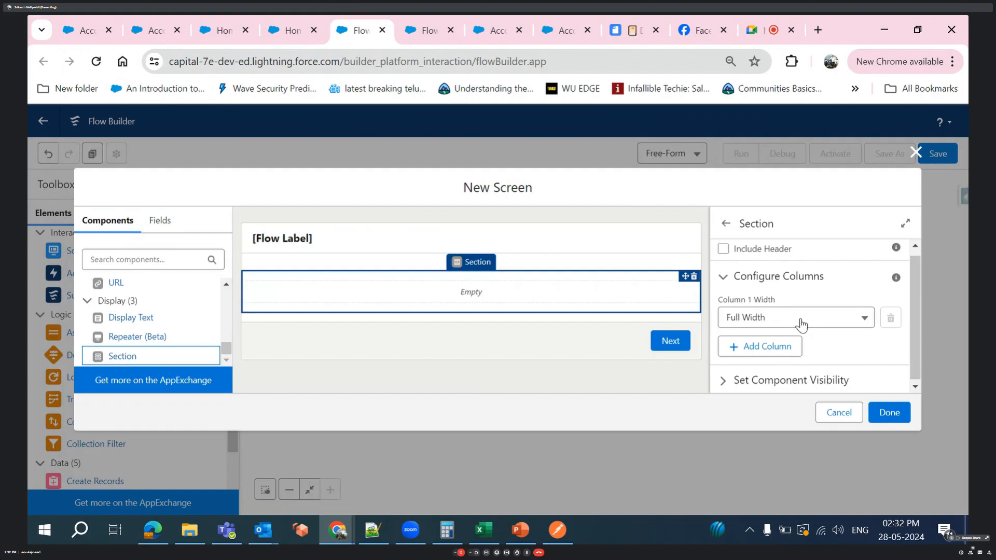
click(771, 348)
scroll(771, 352, down, 1)
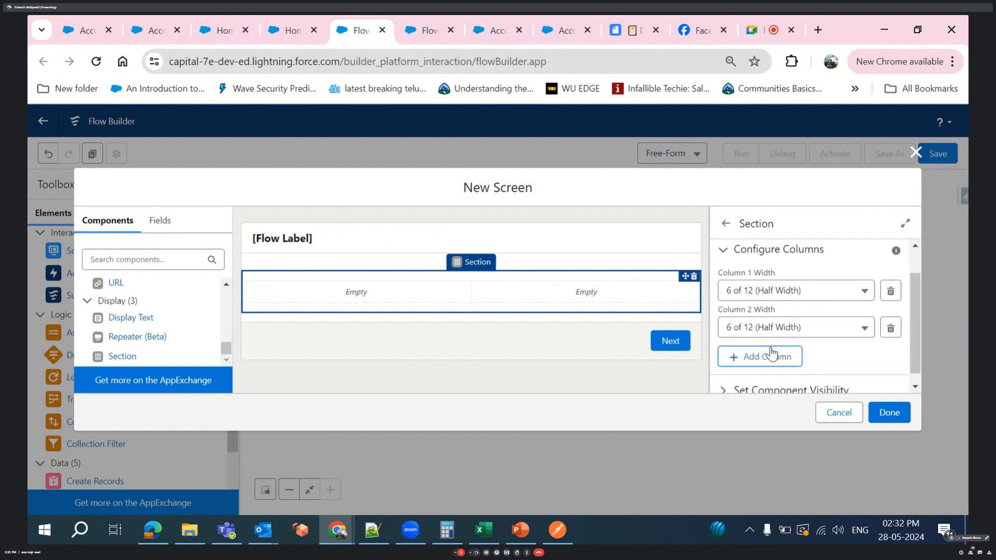
- Add a third and a fourth column to the Section component
click(770, 357)
scroll(775, 363, down, 1)
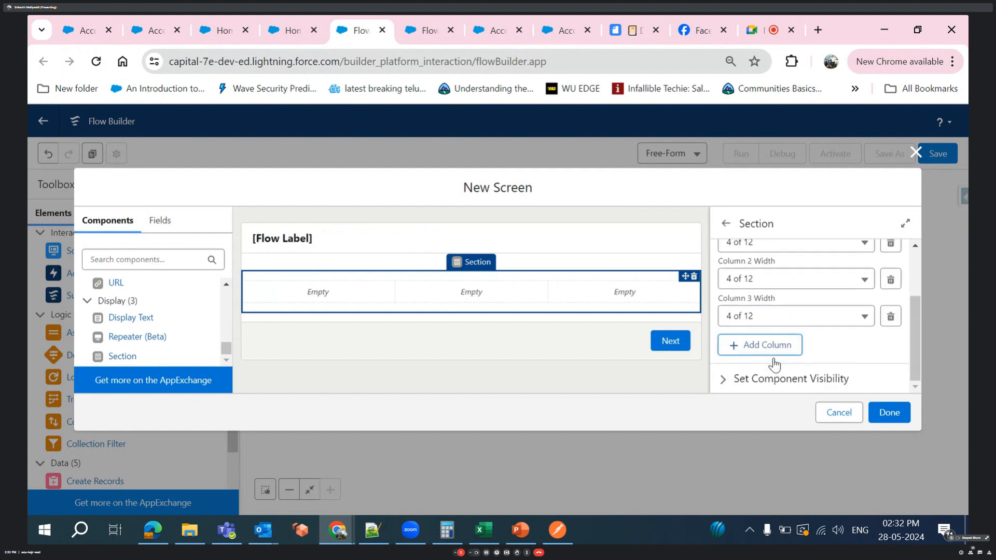
click(773, 348)
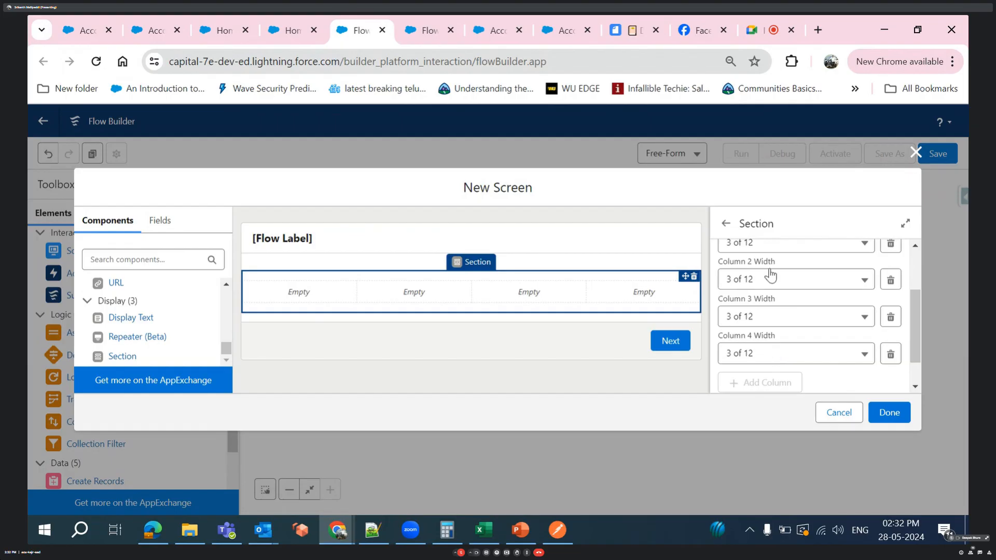
scroll(771, 271, down, 1)
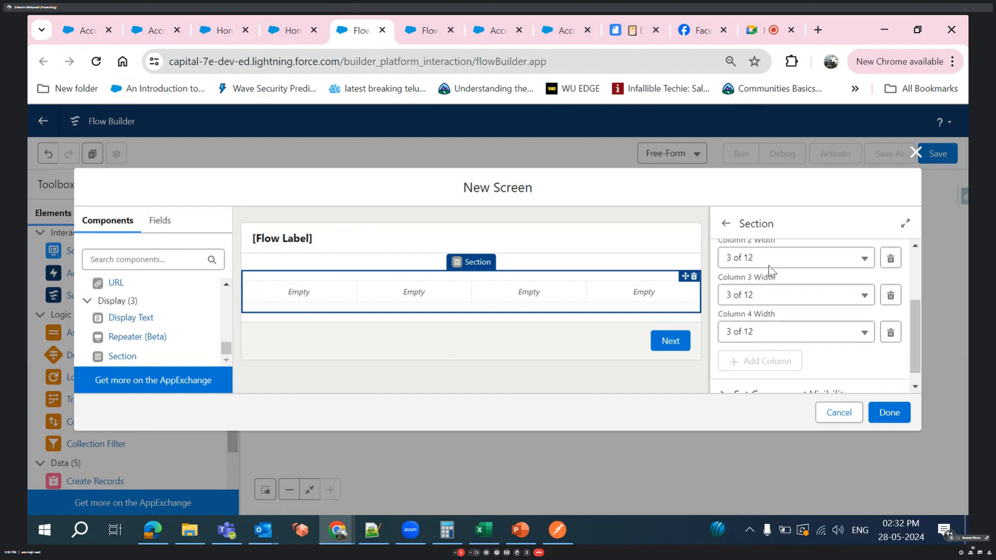
scroll(771, 271, up, 4)
scroll(772, 271, down, 2)
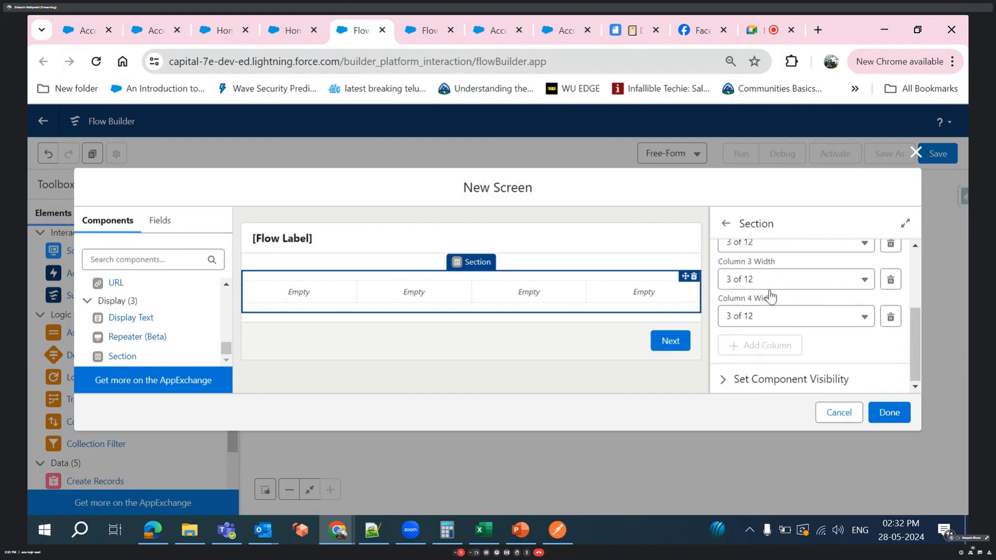
scroll(770, 297, up, 1)
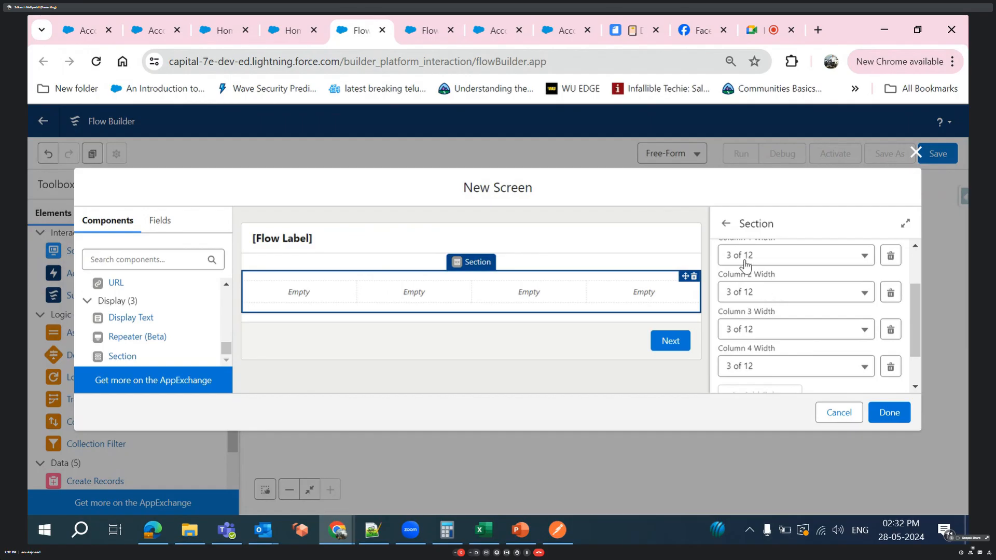
- Set the section's column 1 width to 5 of 12
click(746, 260)
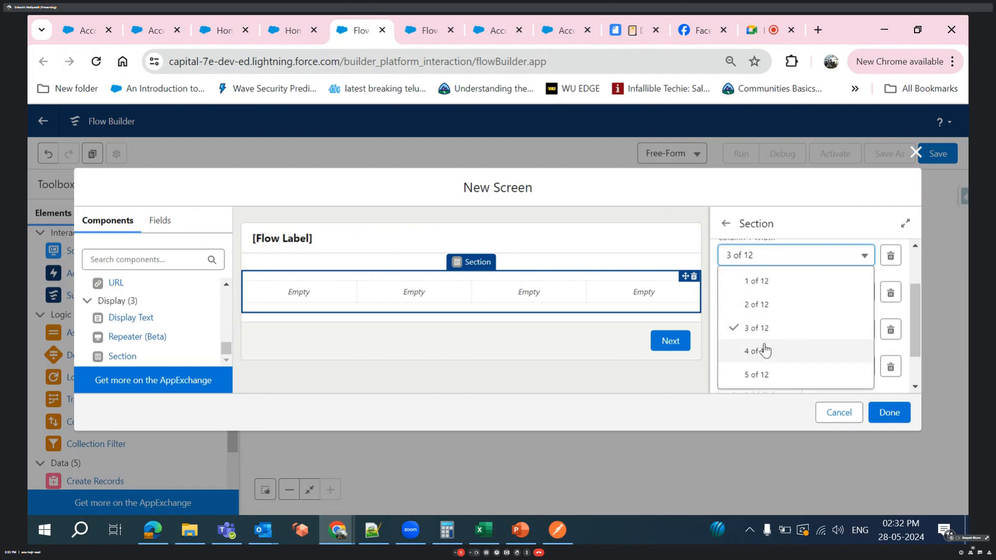
click(767, 375)
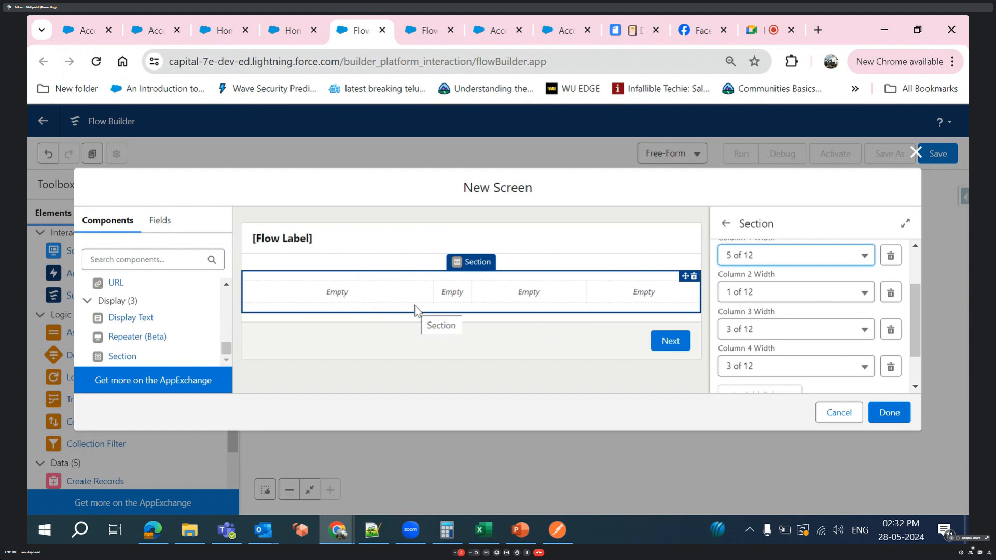
scroll(758, 287, down, 1)
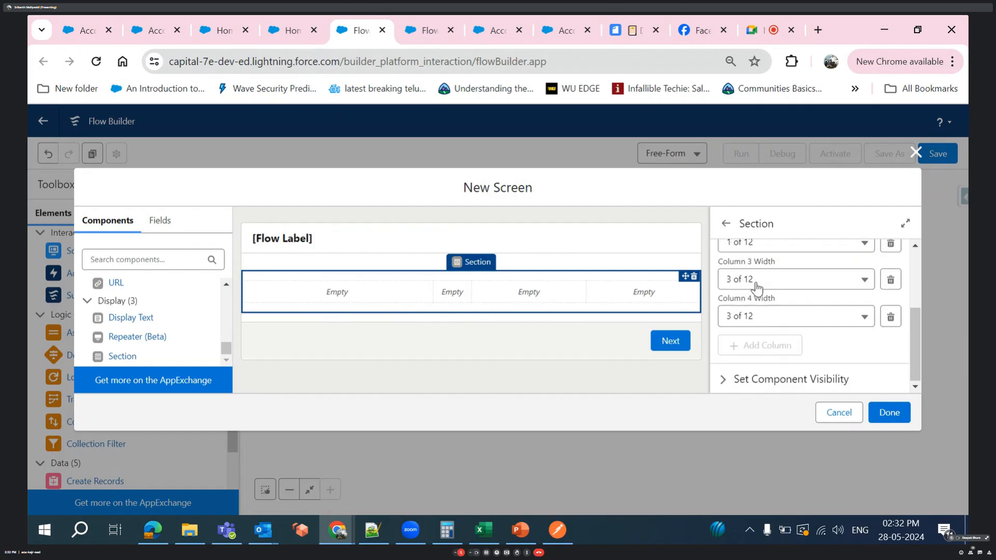
scroll(758, 286, up, 1)
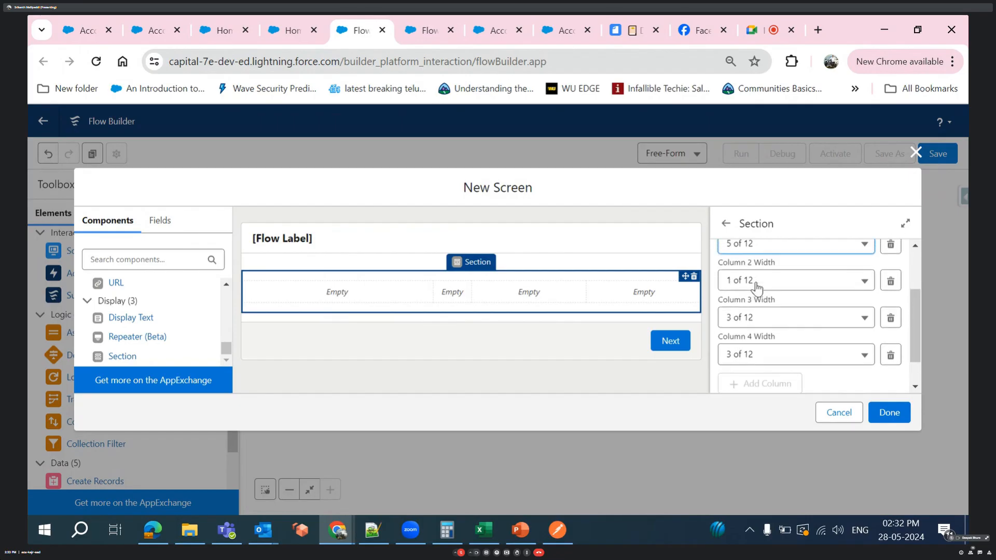
- Delete the fourth and third columns from the section, confirming each deletion
click(891, 355)
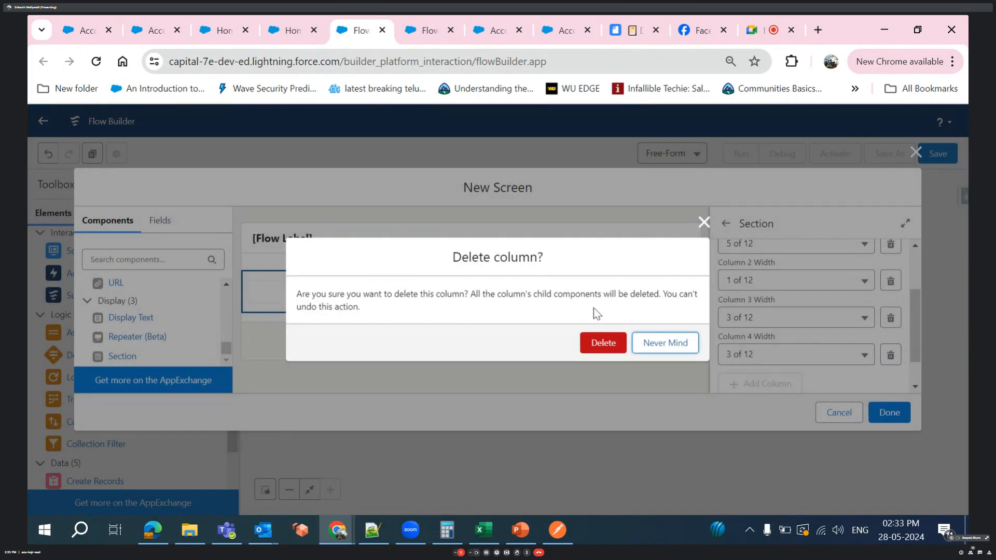
click(604, 347)
click(892, 316)
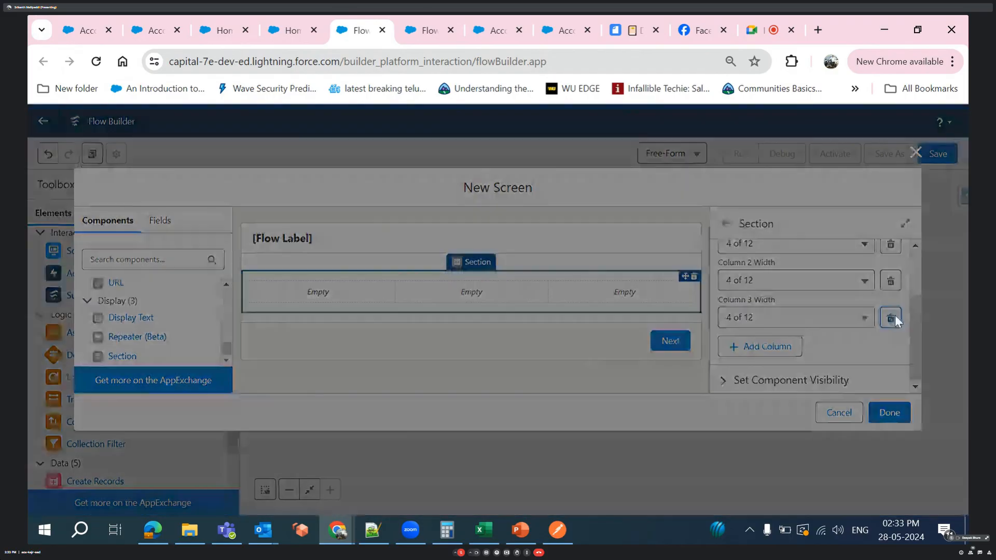
click(602, 344)
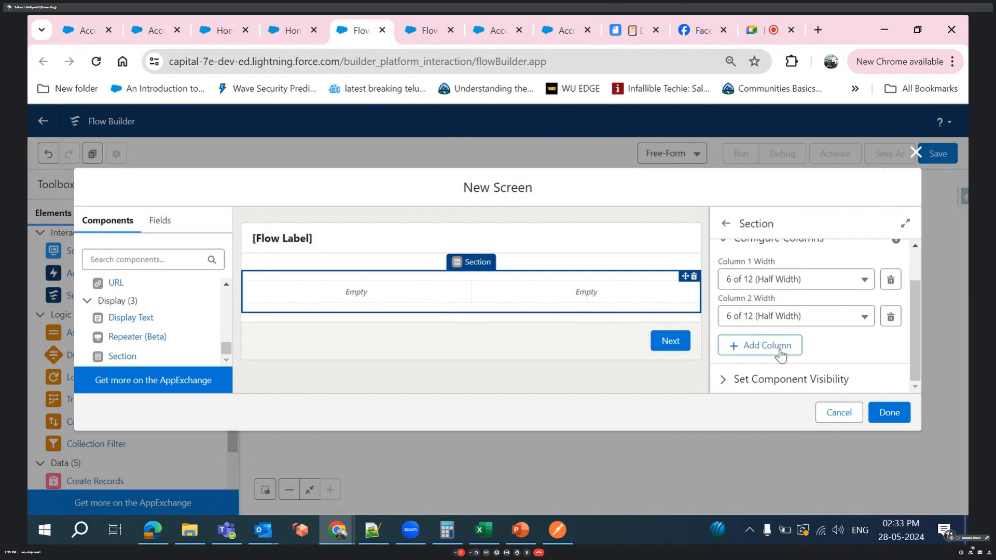
- Examine the section's component visibility settings and the available conditions for when to display it
click(724, 383)
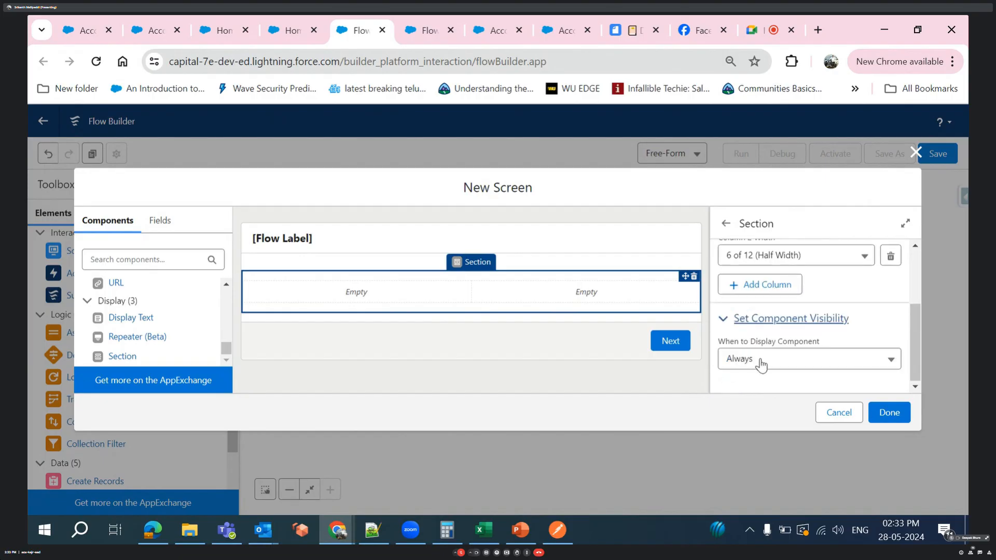
click(761, 361)
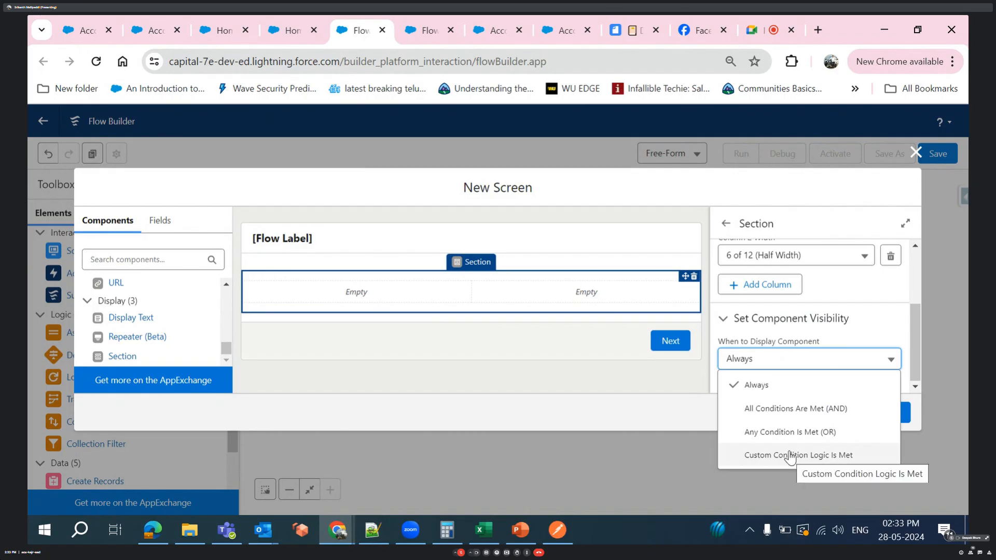
click(875, 331)
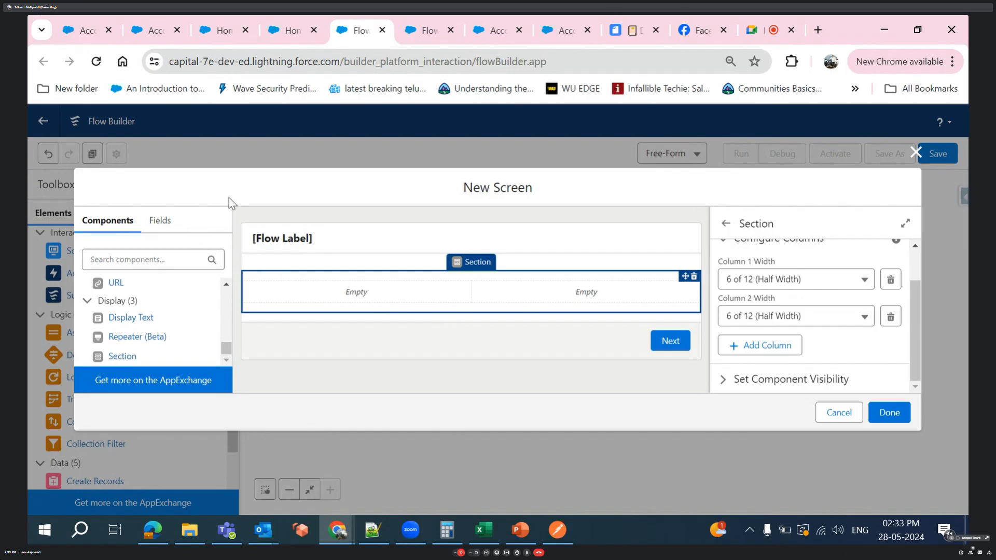
click(727, 381)
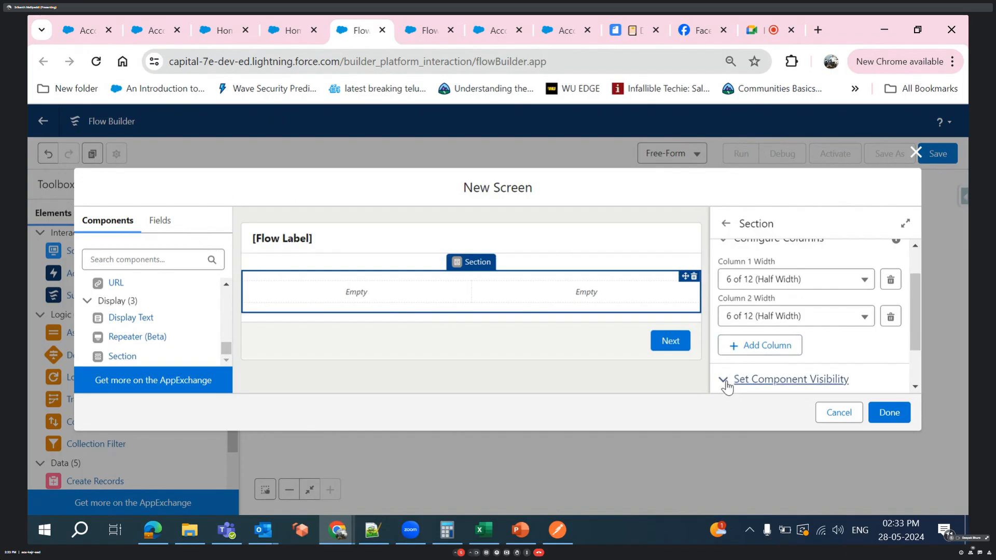
scroll(726, 383, down, 1)
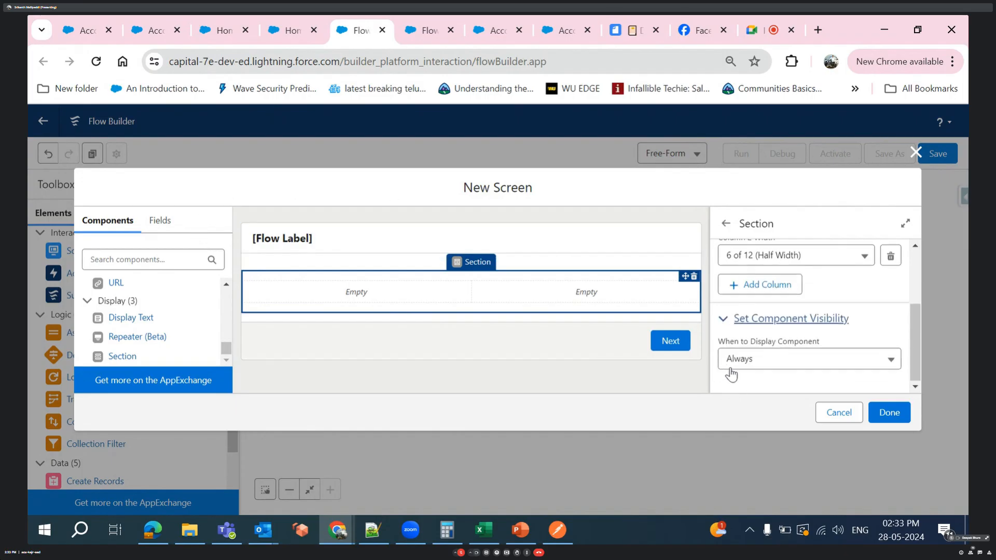
mouse_move(149, 32)
click(762, 364)
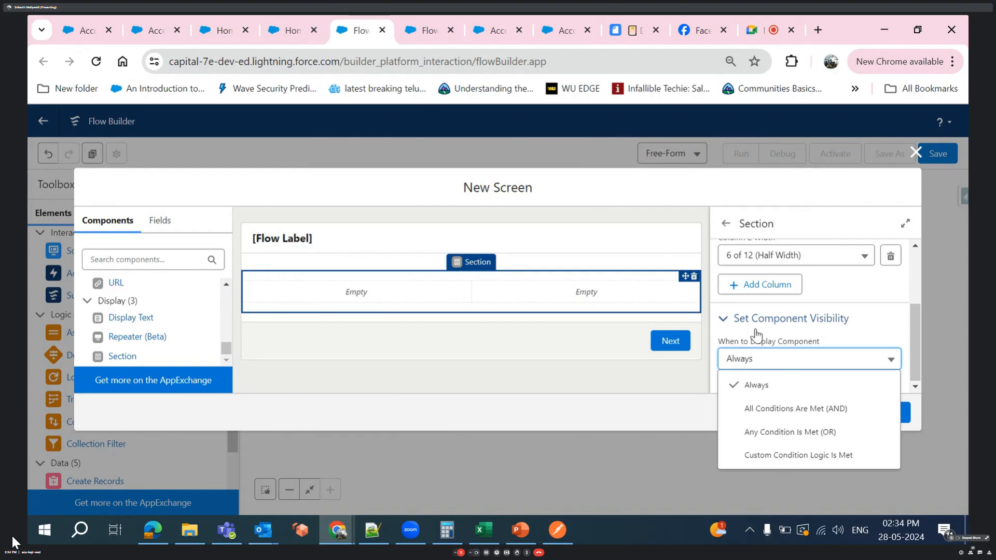
click(650, 372)
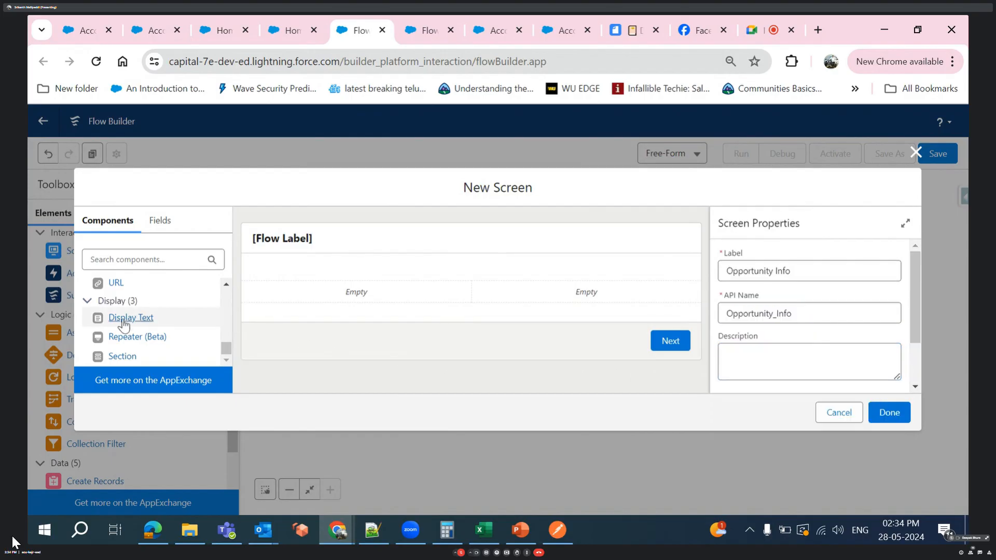
- Place the required Opportunity fields Name in the section's first column and Close Date in its second column
click(156, 229)
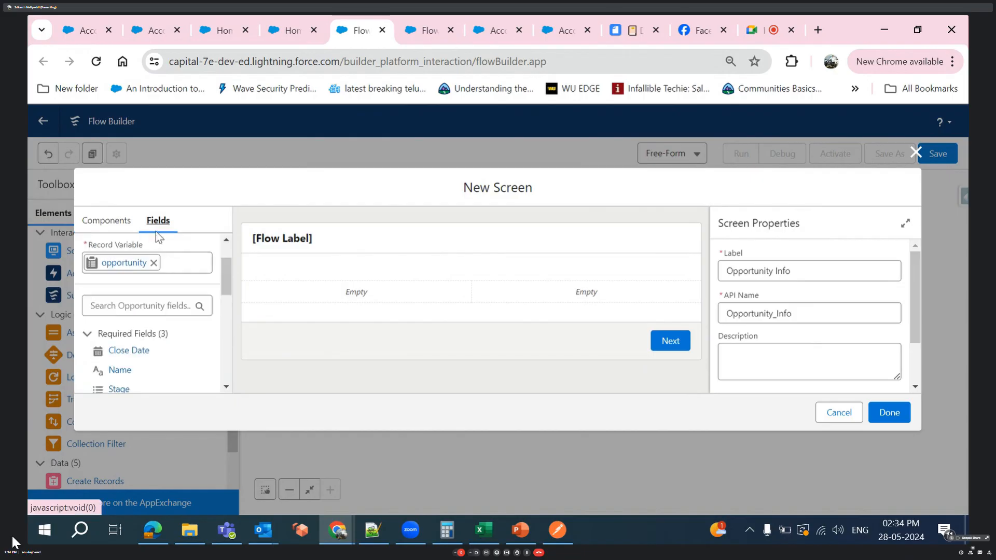
scroll(127, 371, down, 1)
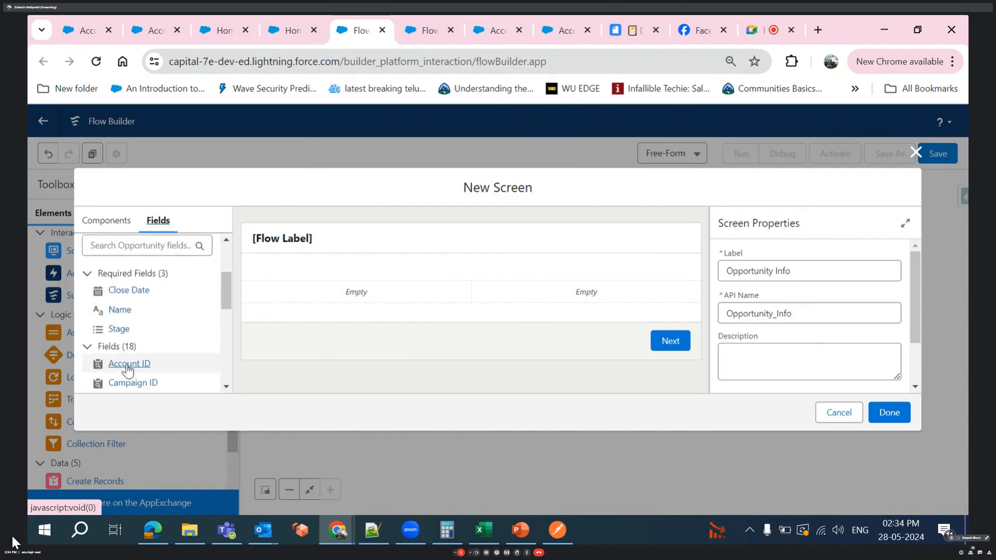
drag(118, 318, 277, 285)
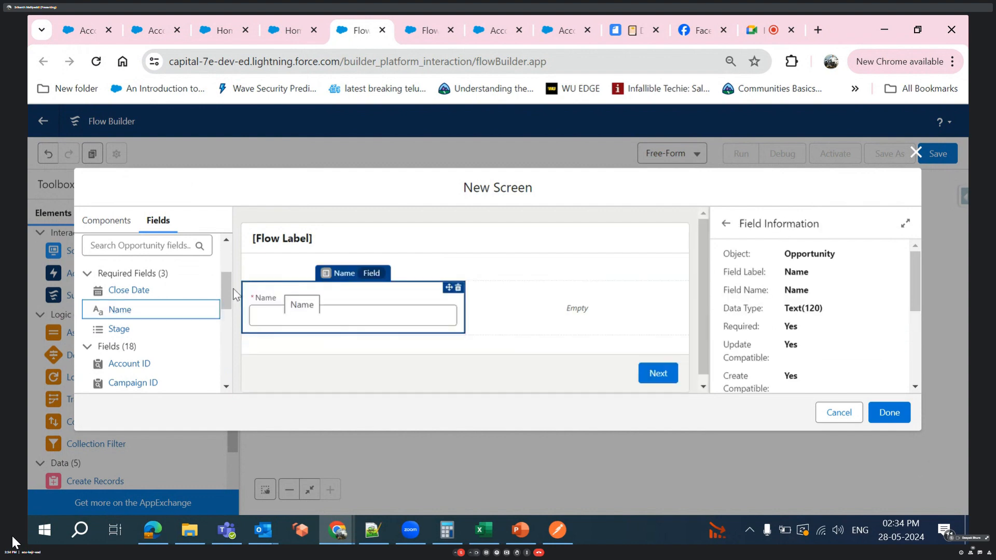
drag(117, 289, 305, 344)
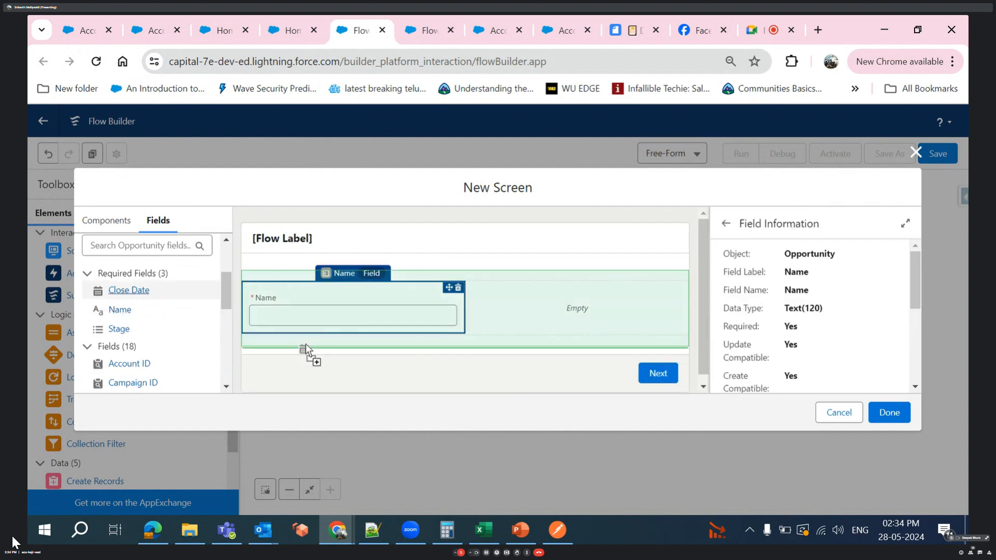
drag(545, 344, 564, 311)
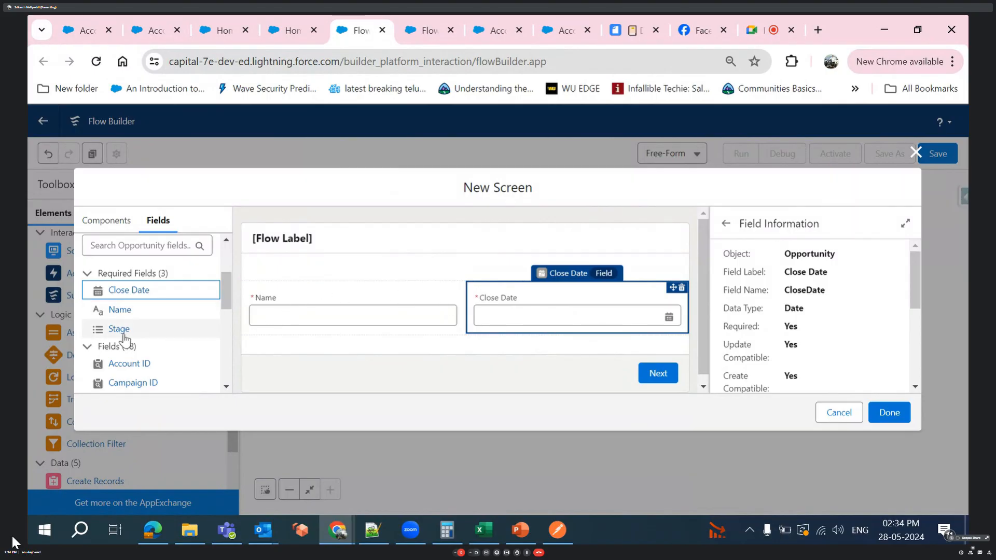
drag(124, 334, 276, 346)
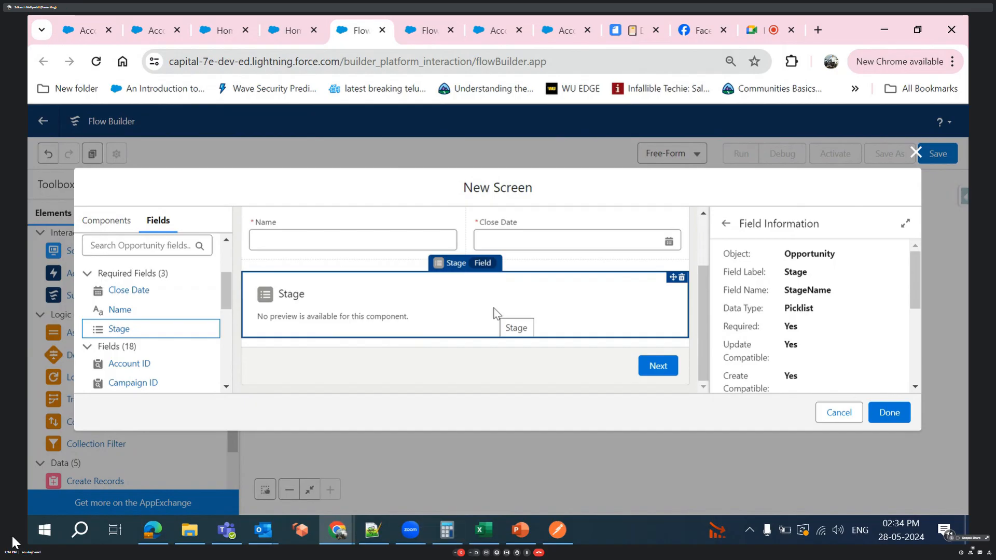
click(681, 279)
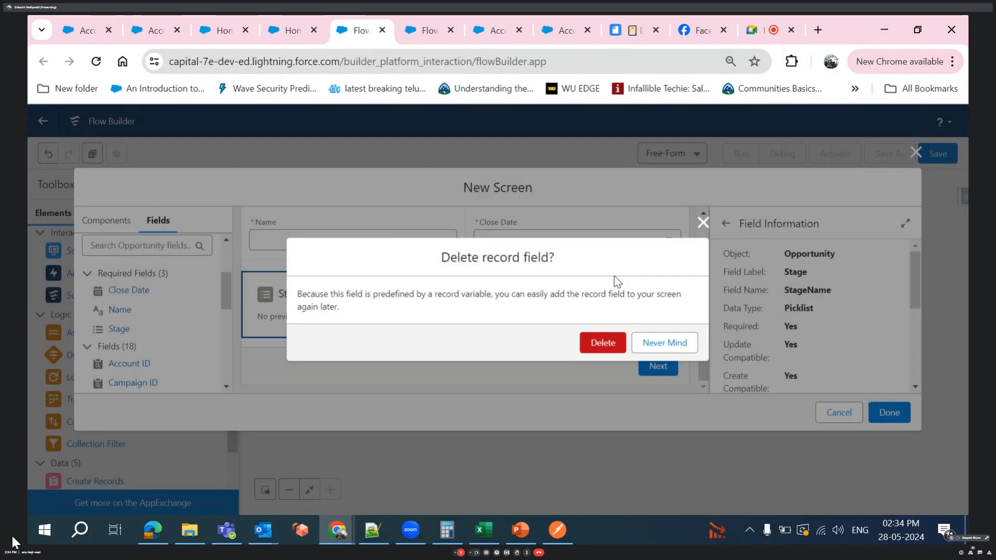
click(608, 343)
- Place the Opportunity Stage field in the section's first column, beneath the Name field
drag(136, 328, 306, 326)
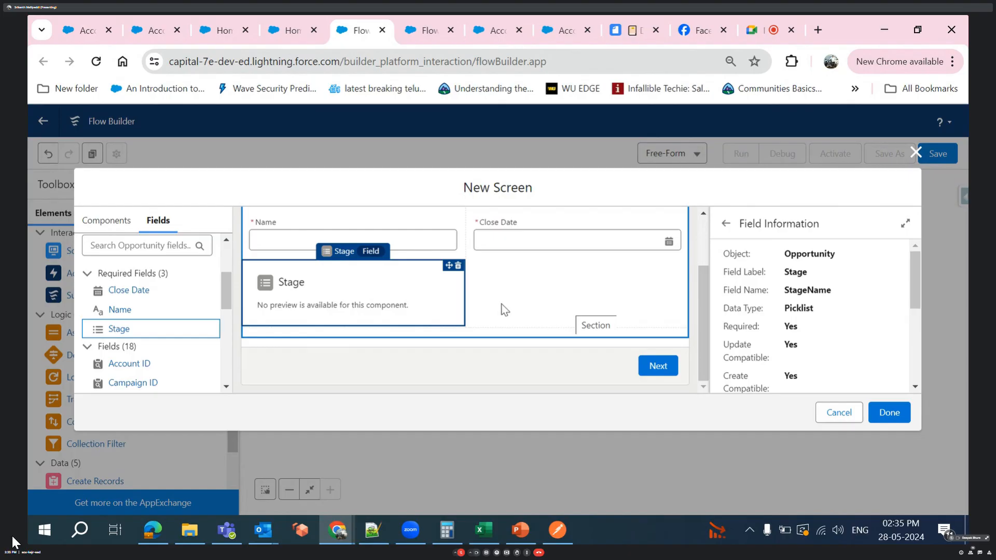
scroll(132, 343, down, 1)
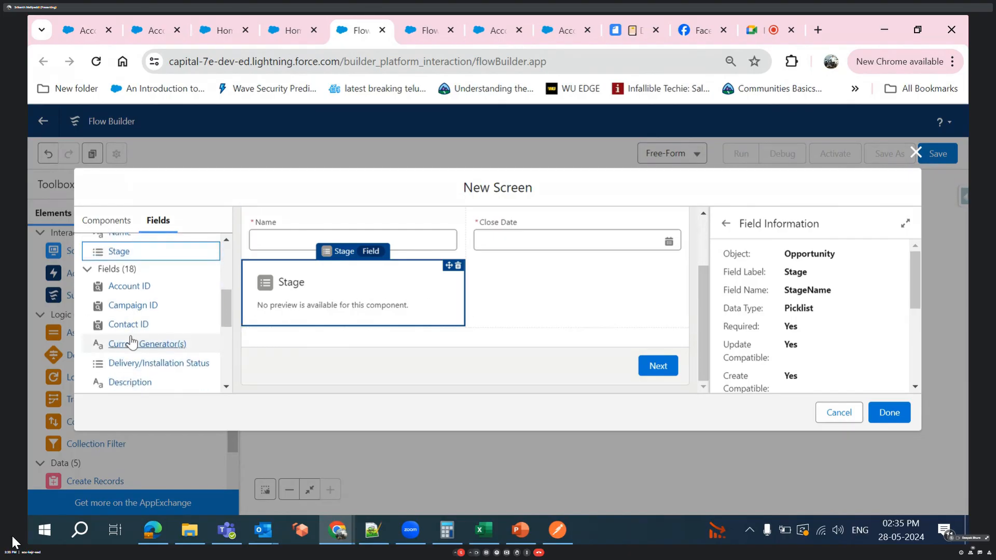
scroll(171, 348, down, 1)
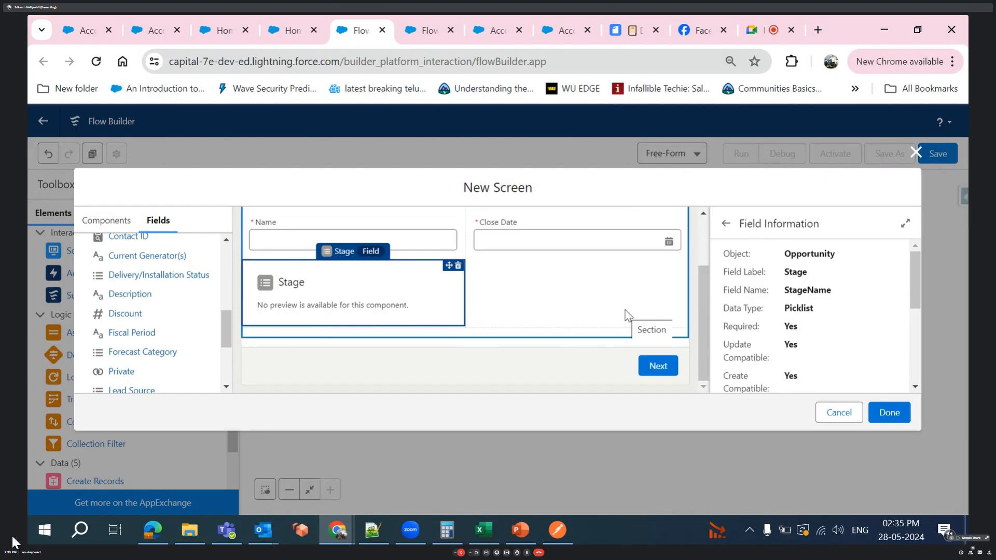
- Review the Stage field's information through to its field visibility and advanced settings
scroll(793, 342, down, 3)
scroll(793, 342, down, 2)
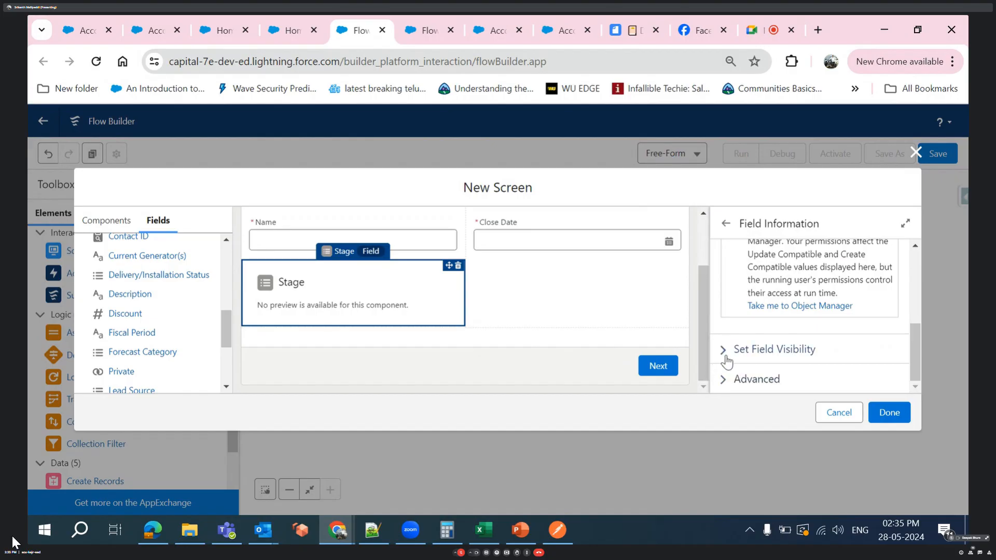
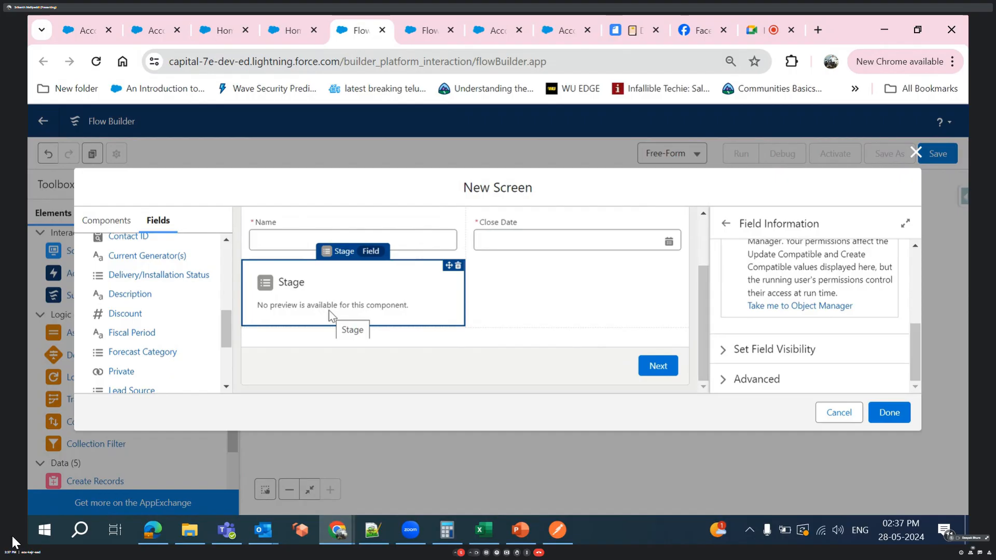
- Place a Picklist component in the section's second column, beneath the Close Date field
click(97, 223)
scroll(127, 306, up, 5)
scroll(128, 309, up, 5)
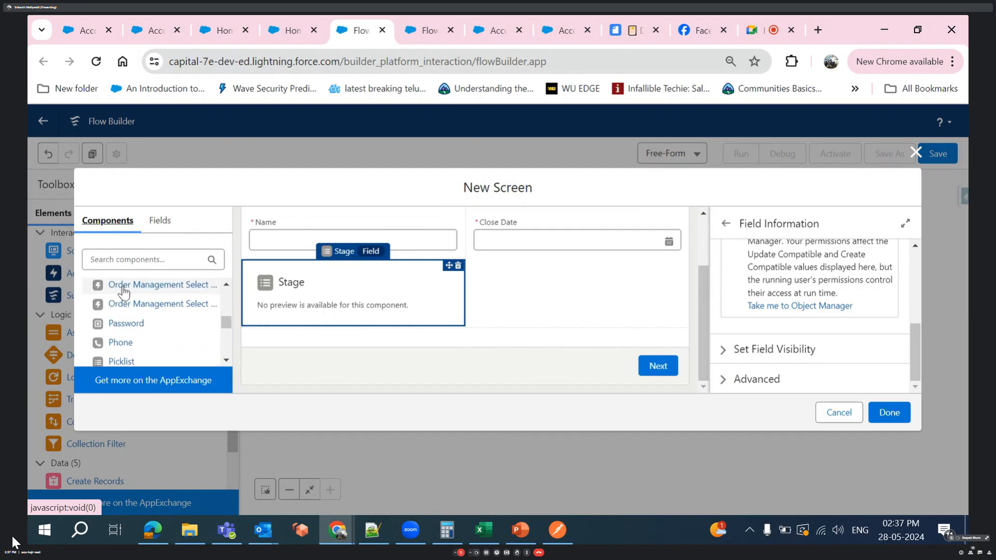
scroll(120, 328, down, 1)
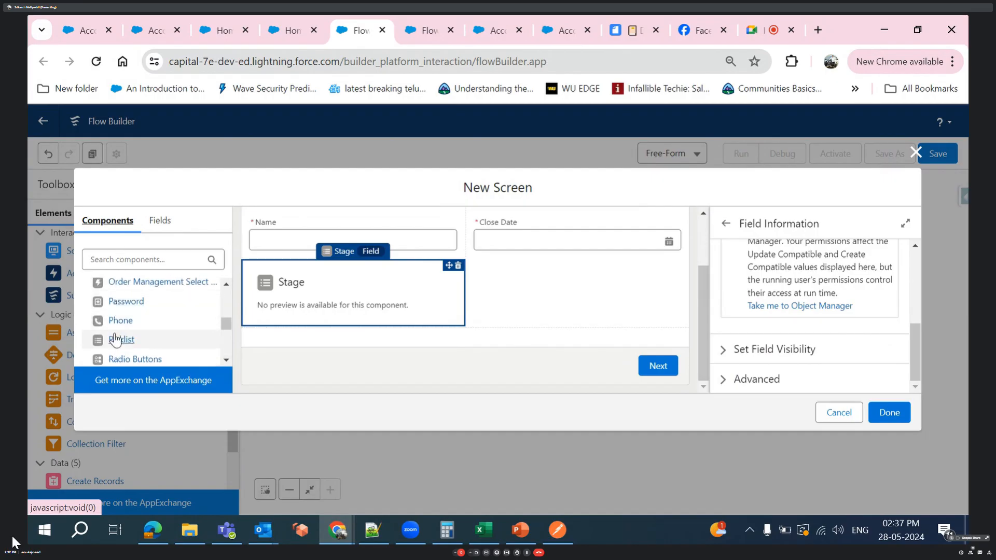
drag(115, 340, 512, 314)
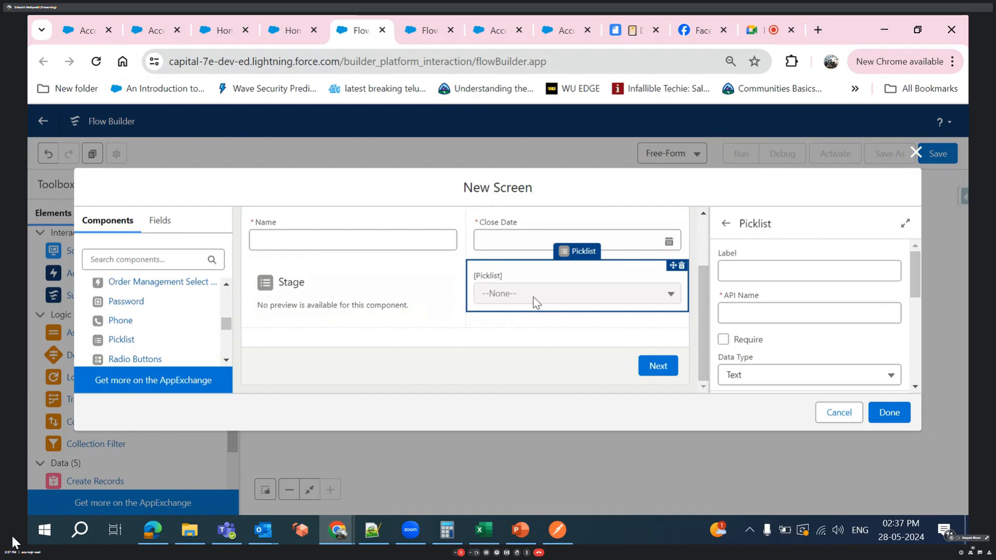
- Review the Picklist component's settings, including its choice resource, component type, data type and API name
scroll(769, 333, down, 2)
scroll(769, 338, down, 3)
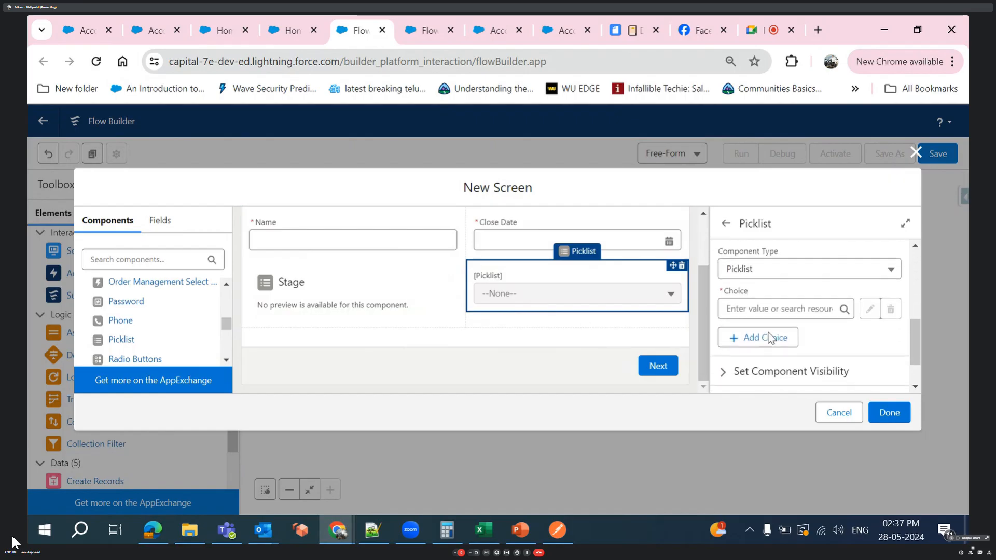
click(751, 304)
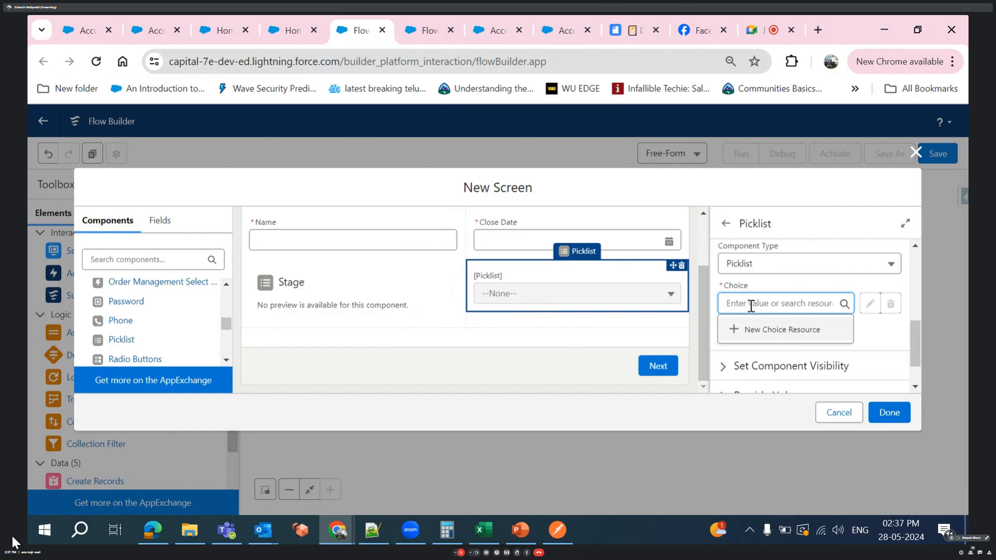
click(889, 335)
scroll(816, 358, down, 1)
scroll(816, 357, up, 3)
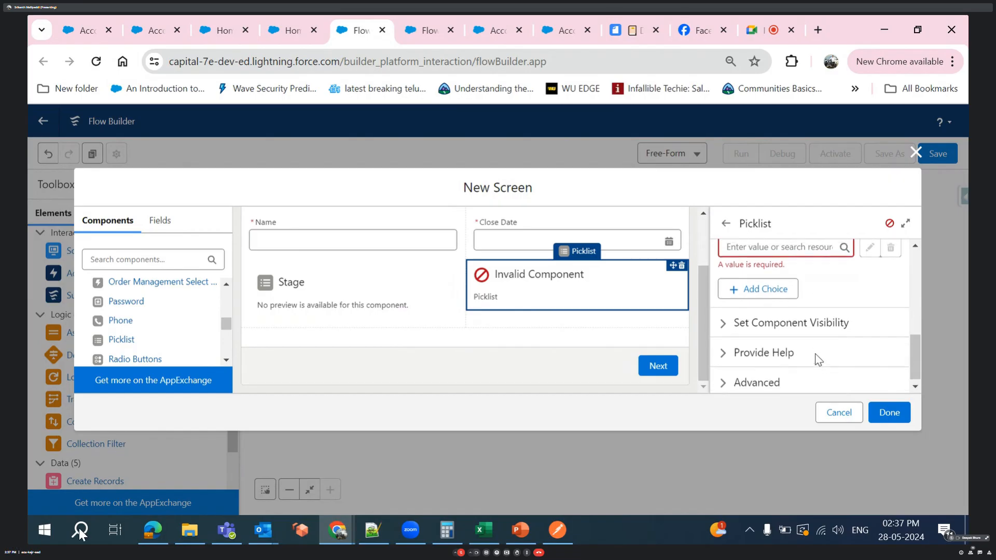
scroll(763, 303, up, 3)
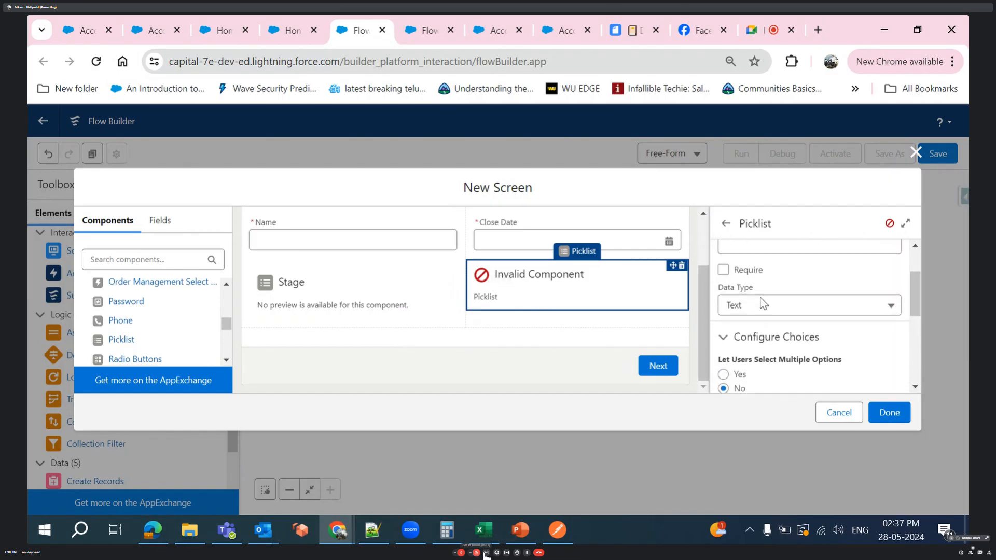
click(761, 299)
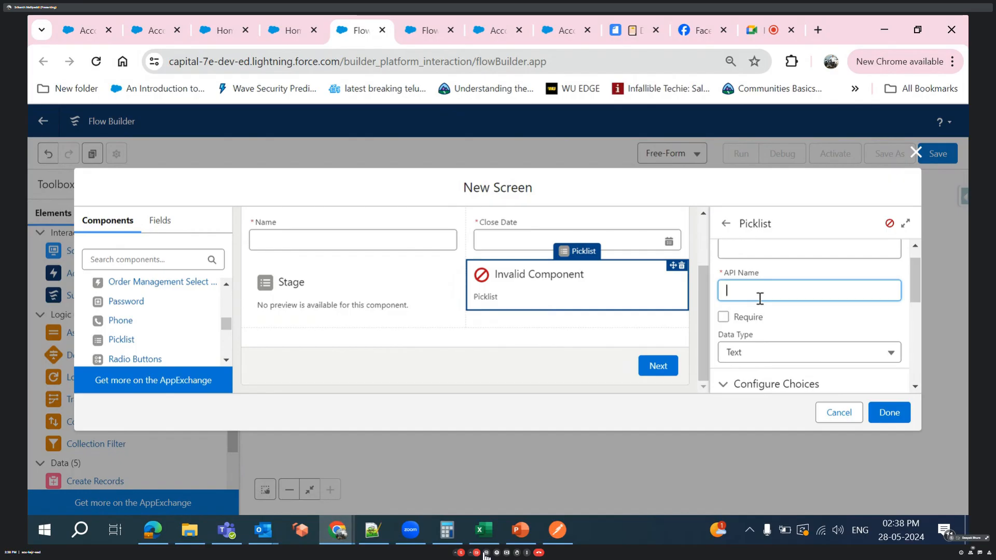
- Delete the Picklist component from the section's second column
click(682, 266)
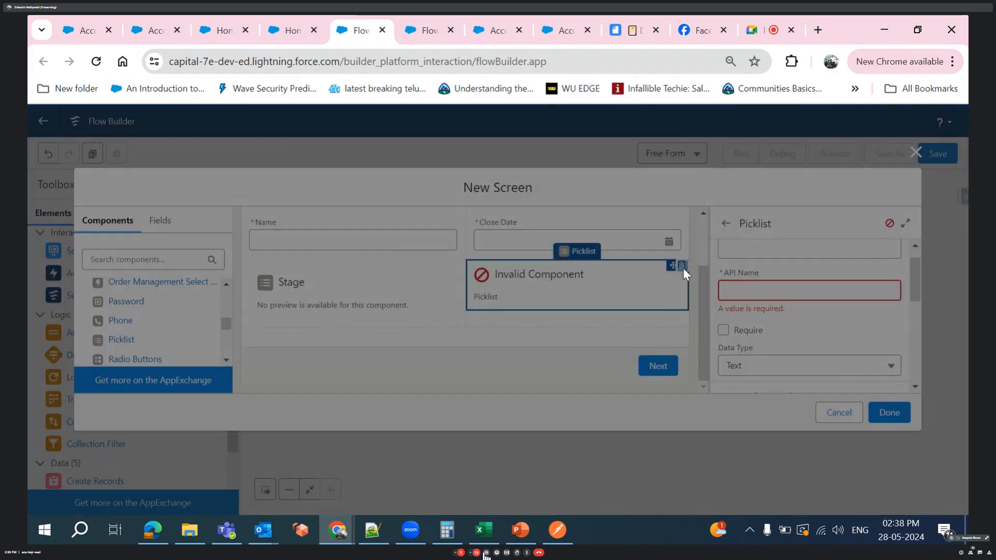
click(593, 338)
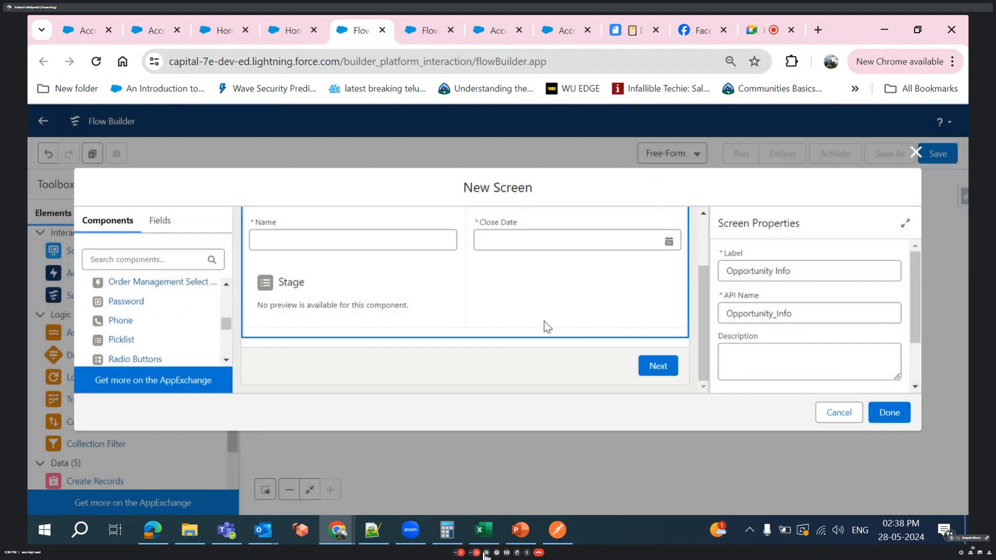
- Inspect the Stage field's details, its display condition and its options for revisited screen values
click(160, 220)
scroll(140, 320, up, 5)
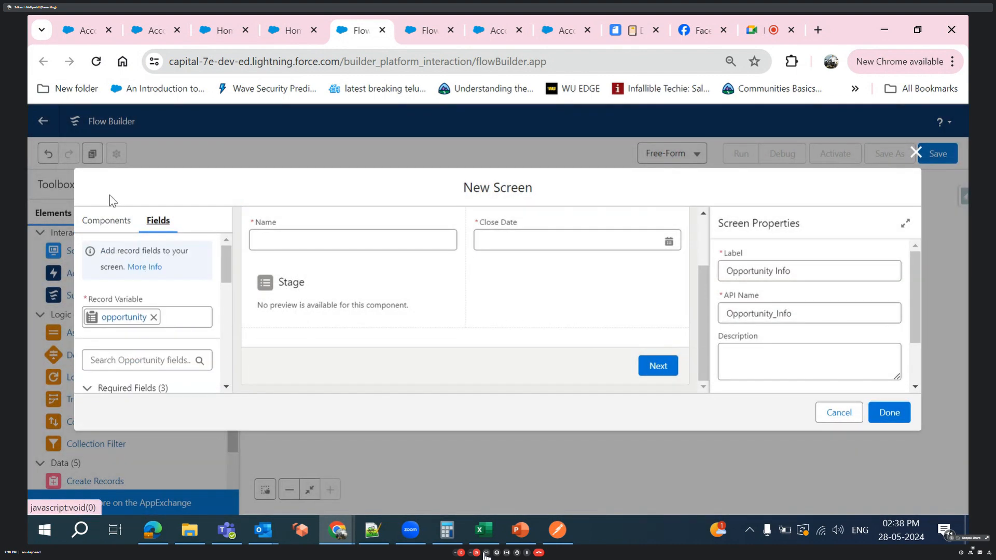
scroll(116, 363, down, 4)
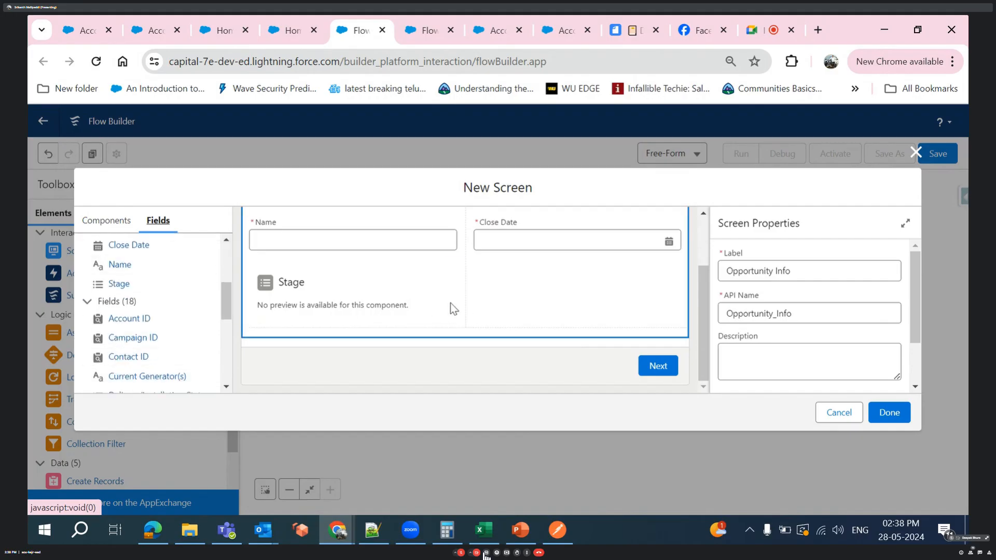
click(386, 307)
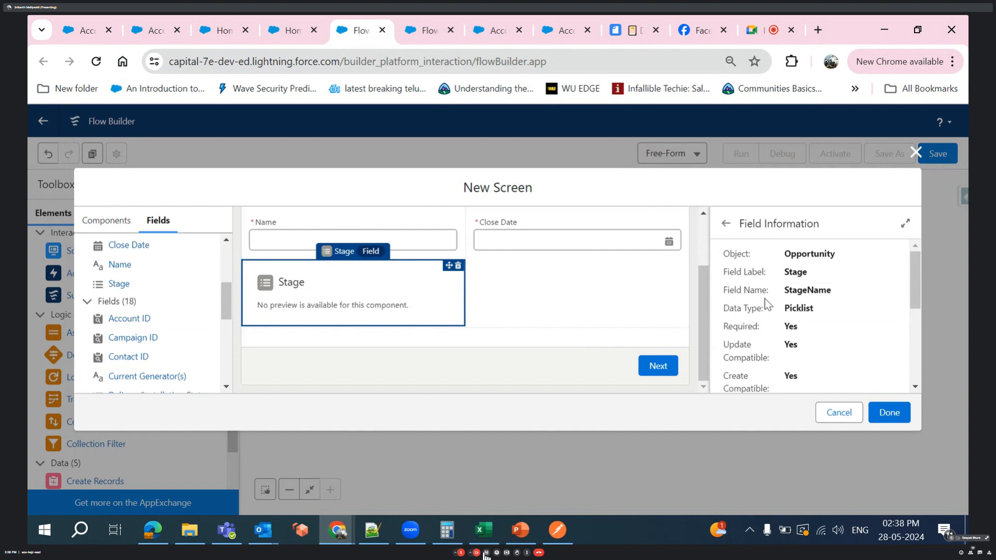
scroll(766, 298, down, 5)
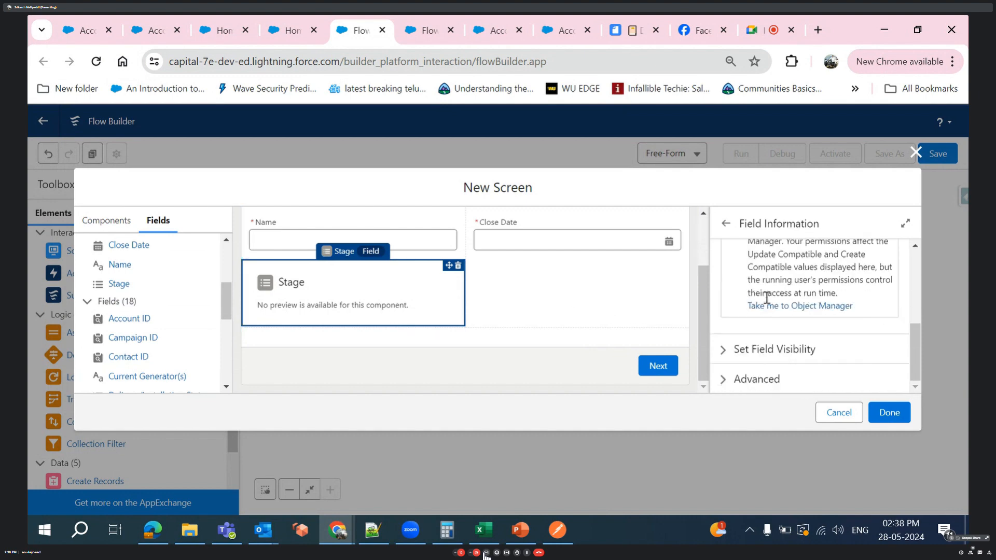
click(724, 352)
scroll(724, 357, down, 2)
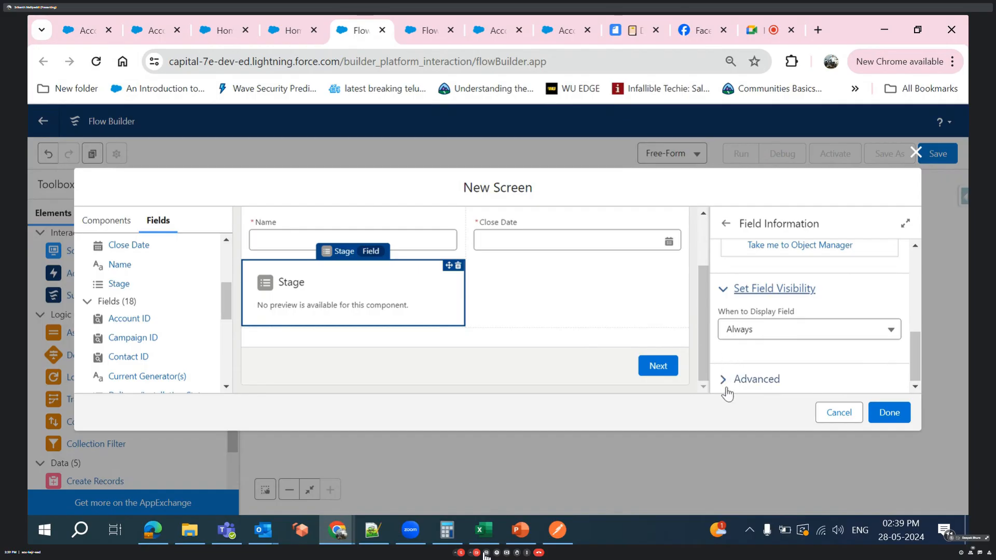
click(725, 384)
scroll(725, 385, down, 2)
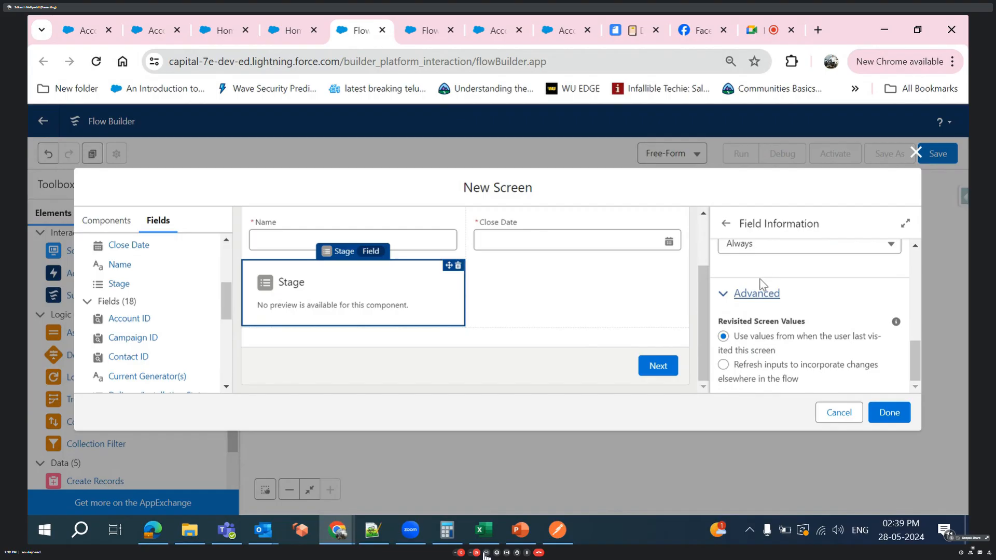
scroll(757, 326, up, 8)
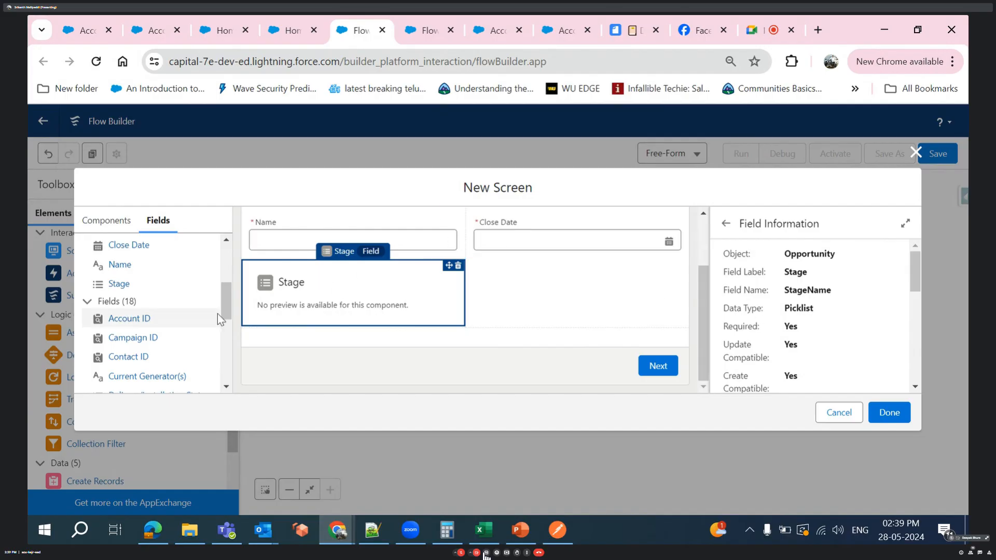
- Place the Opportunity field Main Competitor(s) in the section's second column, beneath the Close Date field
scroll(131, 348, down, 2)
scroll(131, 348, down, 3)
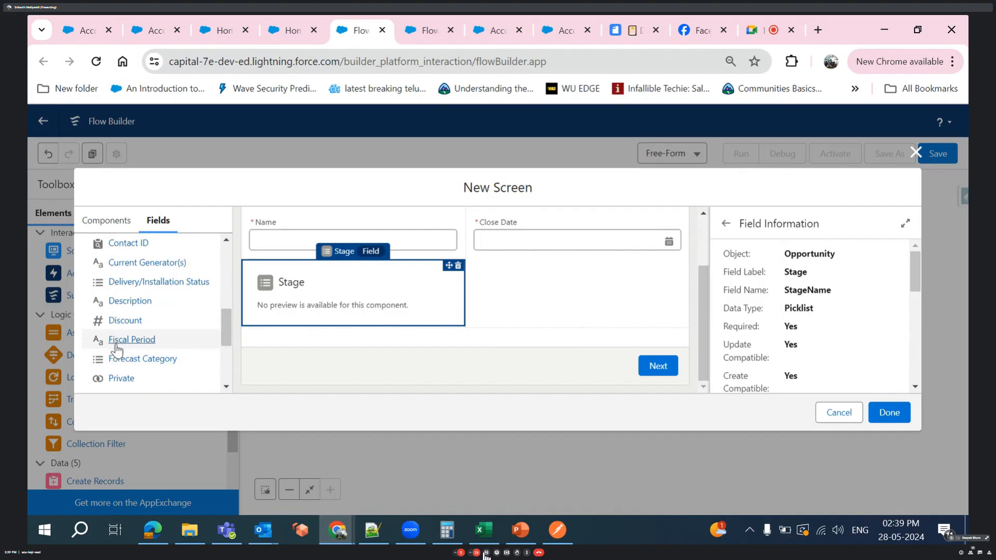
scroll(121, 387, down, 3)
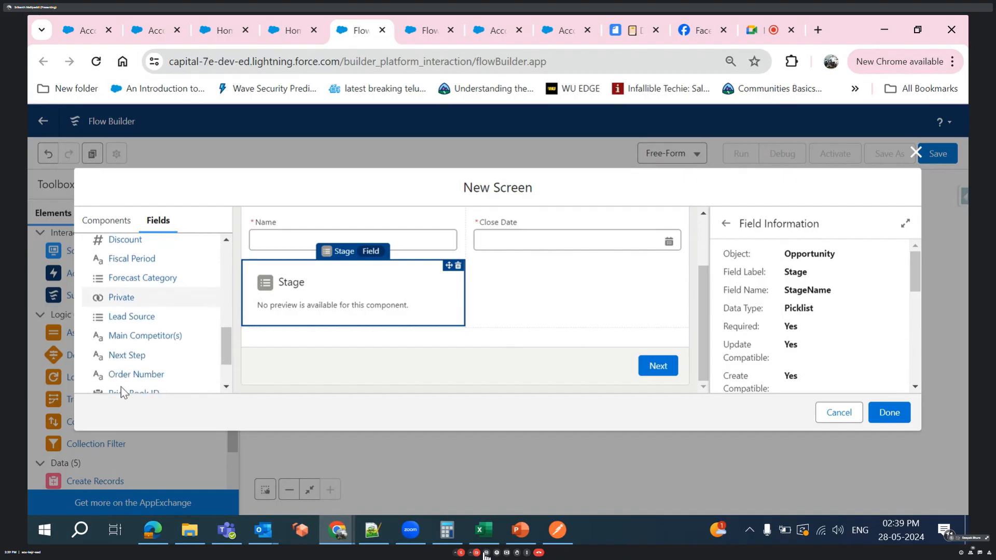
click(121, 333)
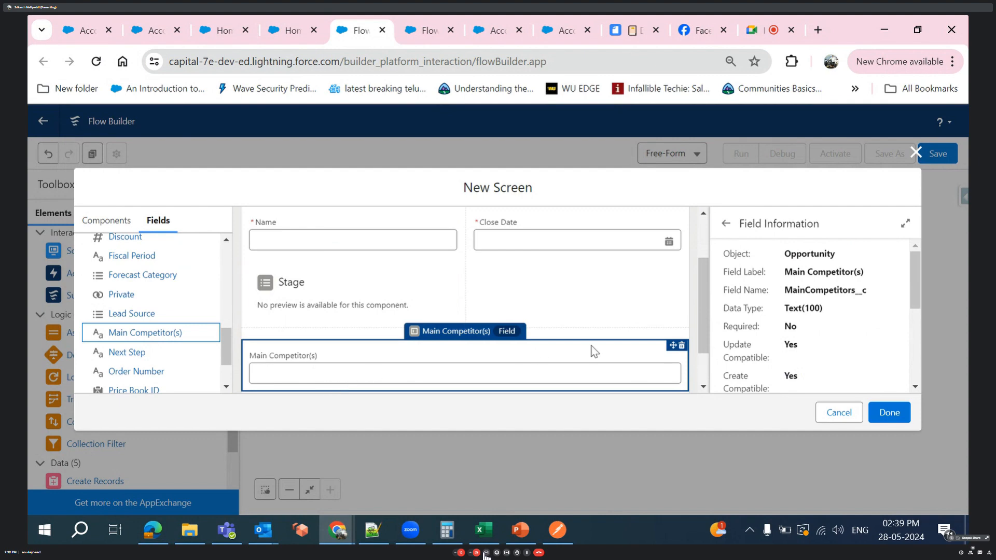
drag(520, 370, 540, 289)
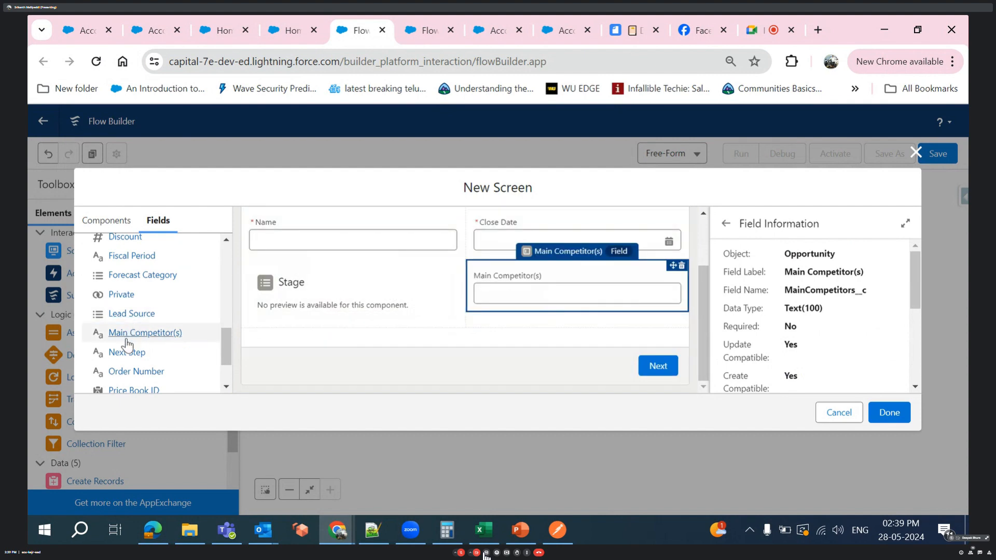
- Place the Next Step field beneath Stage in the first column and the Order Number field beneath Main Competitor(s) in the second
drag(137, 352, 264, 311)
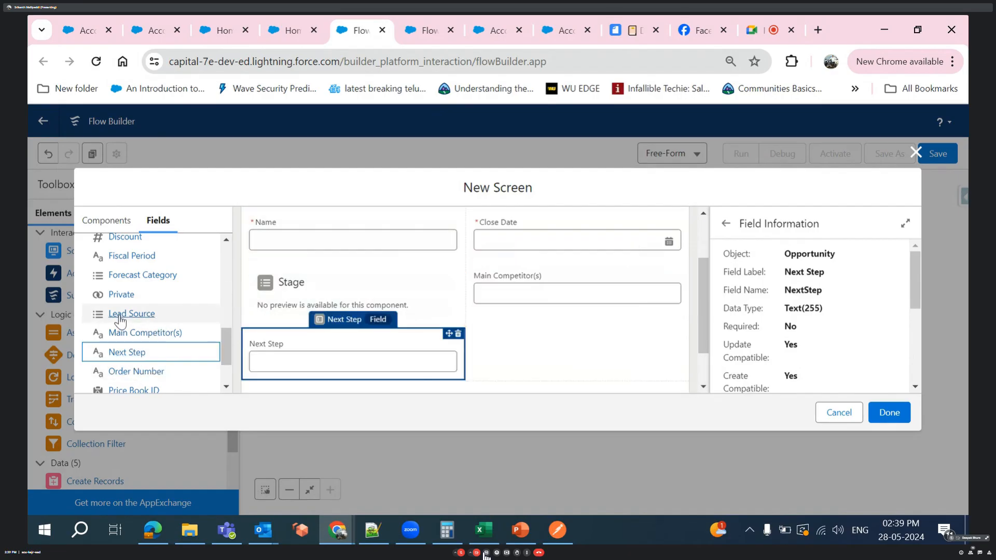
drag(130, 380, 517, 368)
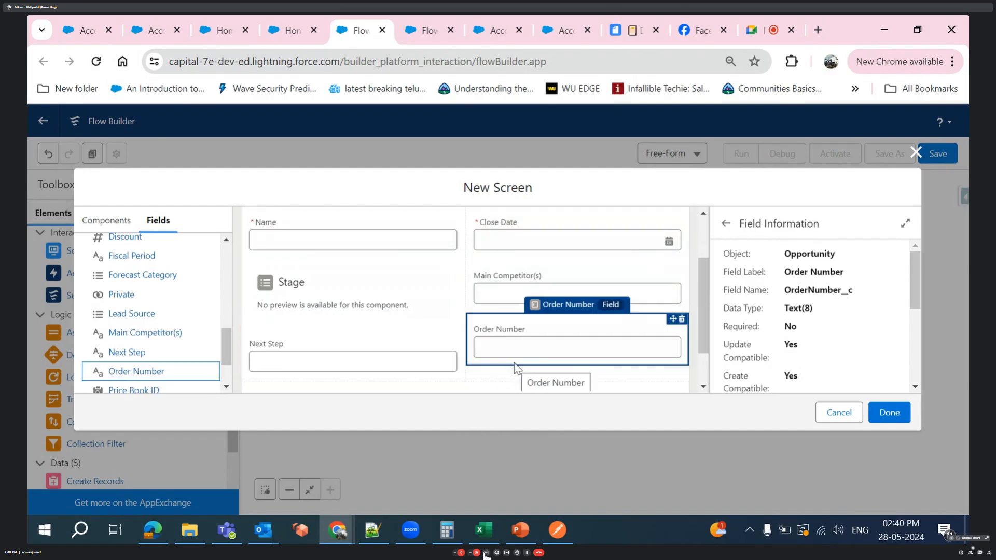
scroll(516, 366, down, 1)
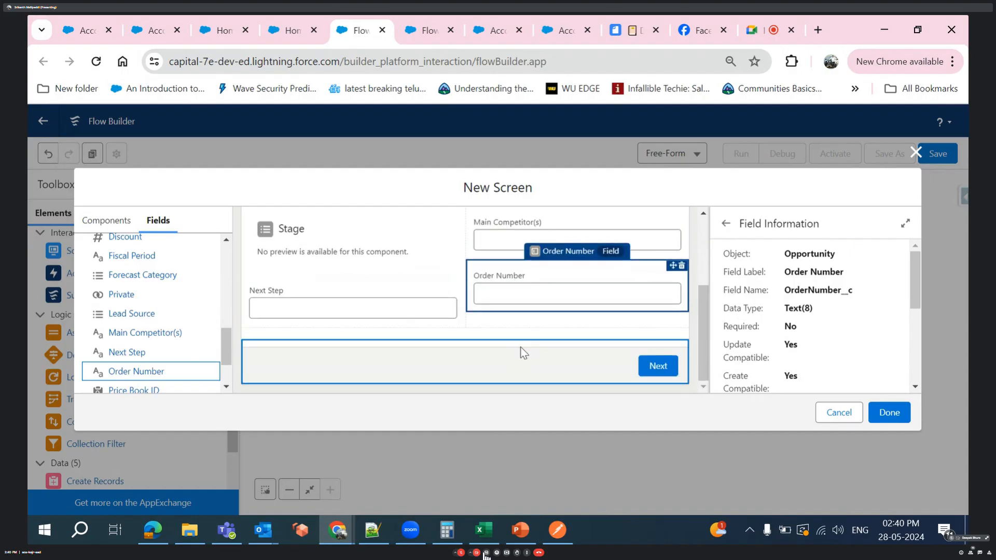
- Finish the Opportunity Info screen and connect the flow's Start element to it
scroll(508, 294, up, 3)
scroll(509, 290, down, 3)
click(879, 412)
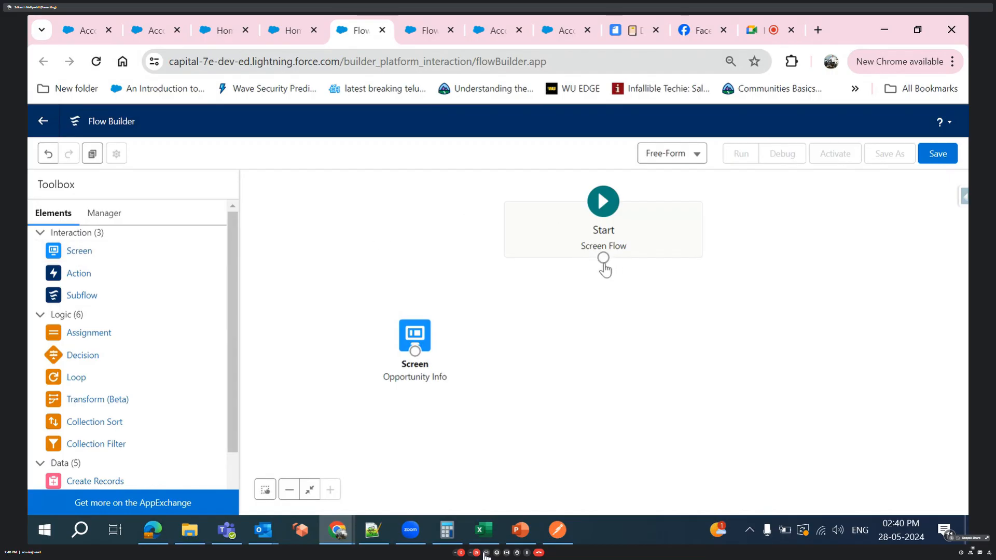
drag(603, 258, 413, 341)
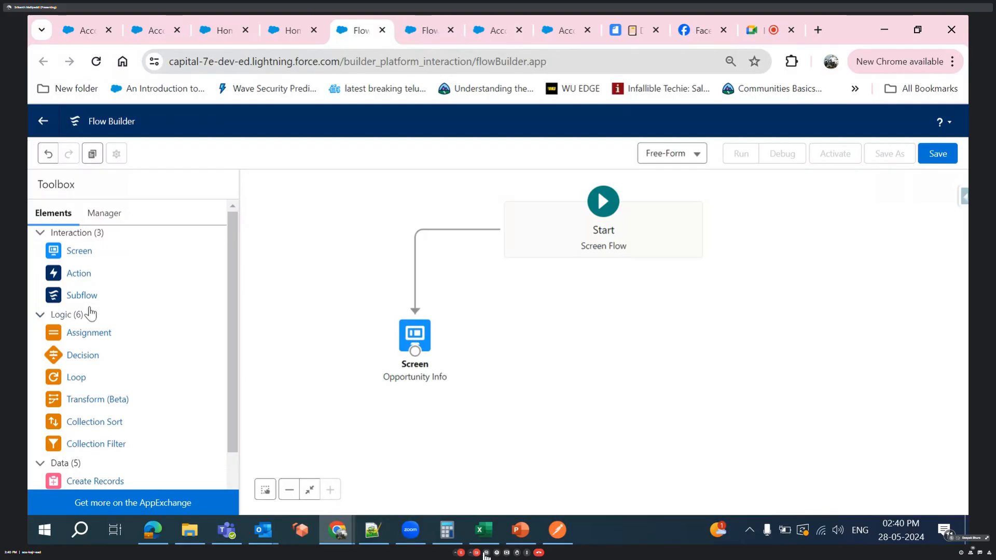
- Add a second Screen element to the flow and choose opportunity as the record variable for its fields
drag(78, 259, 487, 291)
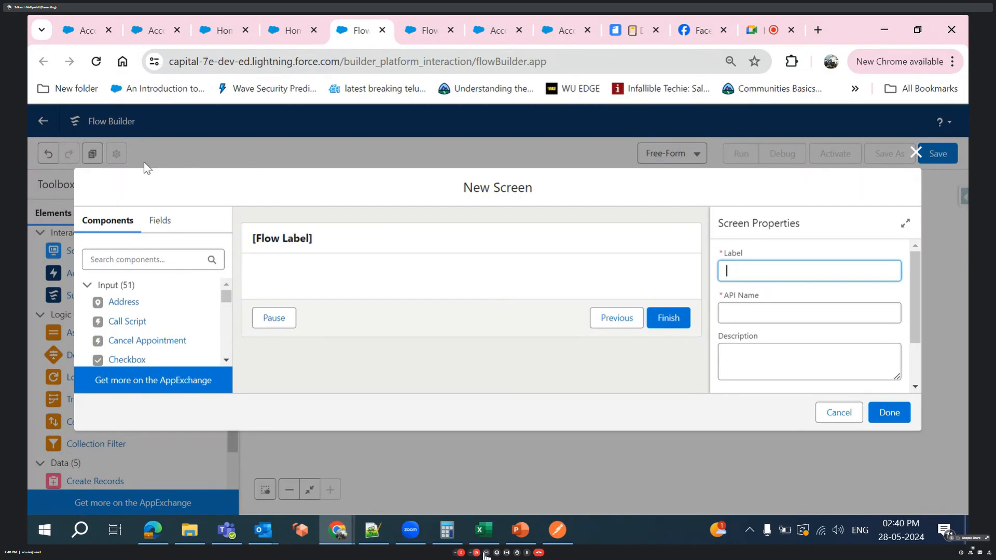
click(164, 240)
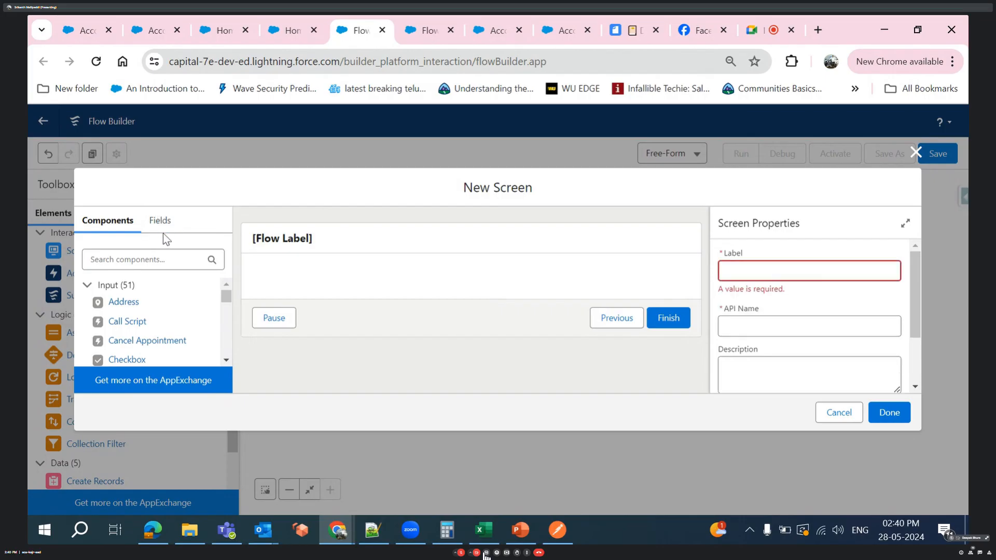
click(165, 234)
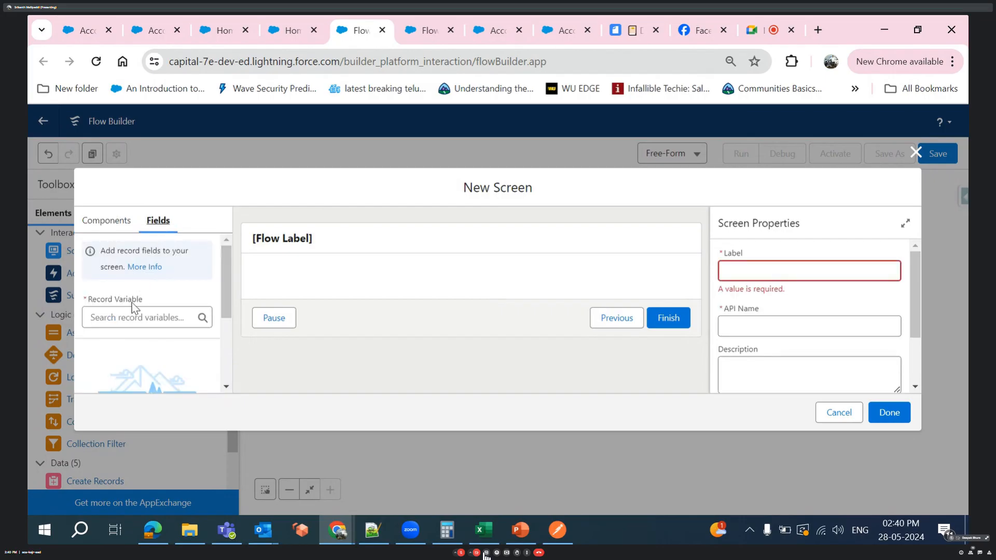
click(127, 316)
text(opp)
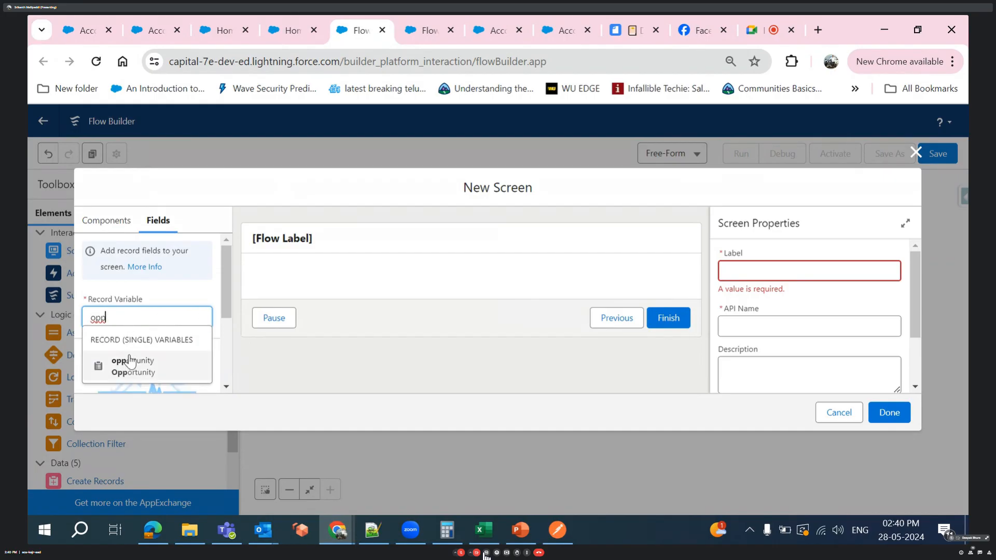
click(130, 361)
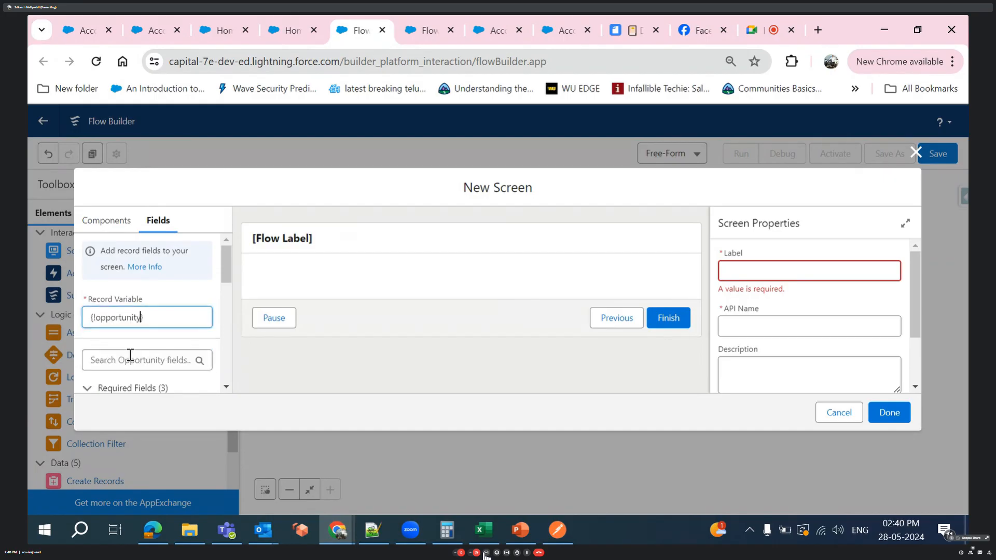
- Place the Opportunity fields Price Book ID, Quantity and Tracking Number on the new screen, one beneath the other
scroll(114, 332, down, 3)
scroll(115, 335, up, 2)
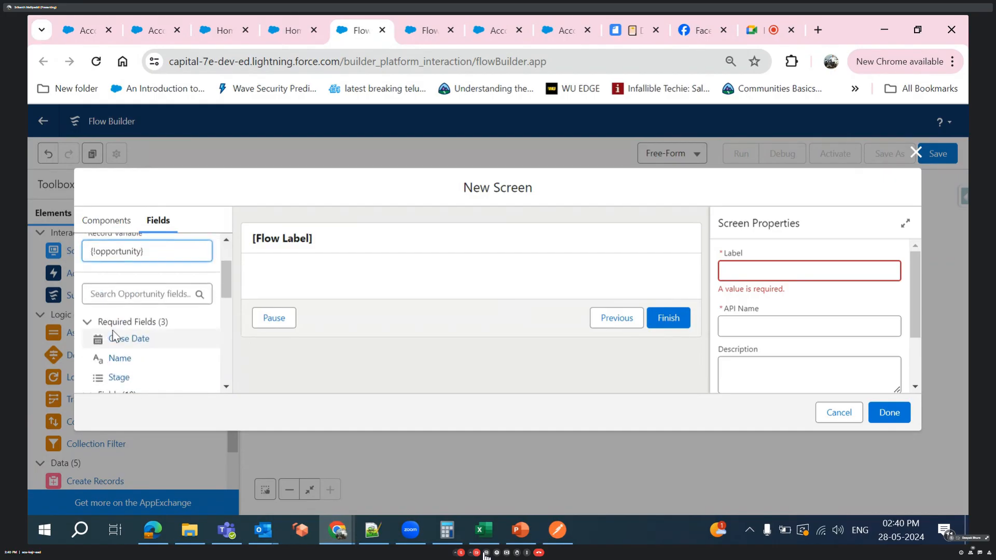
click(128, 295)
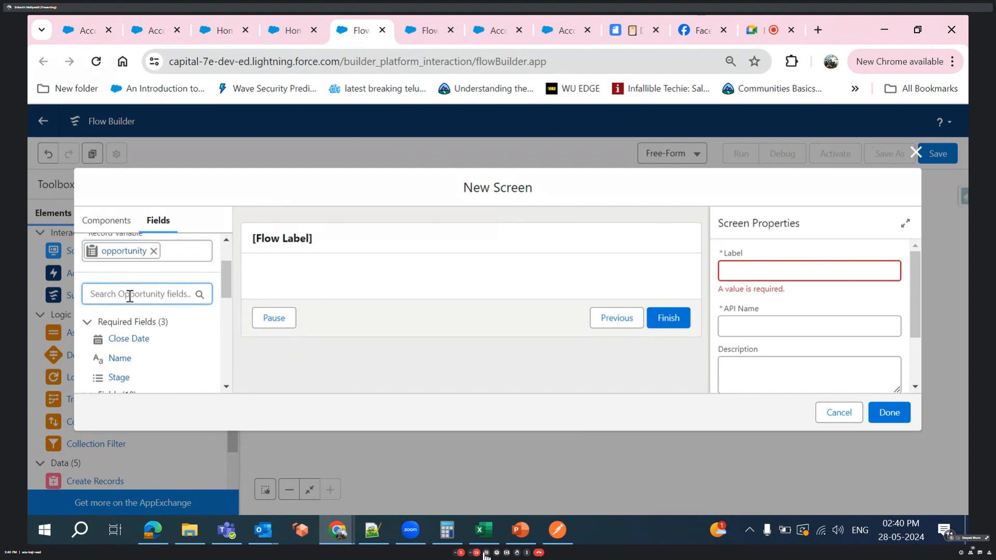
scroll(146, 361, down, 5)
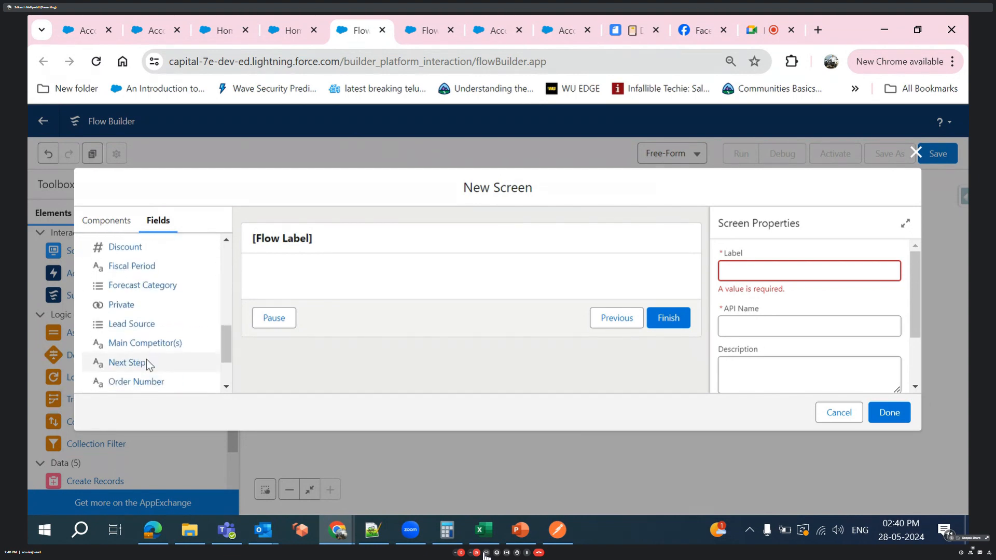
scroll(147, 362, down, 1)
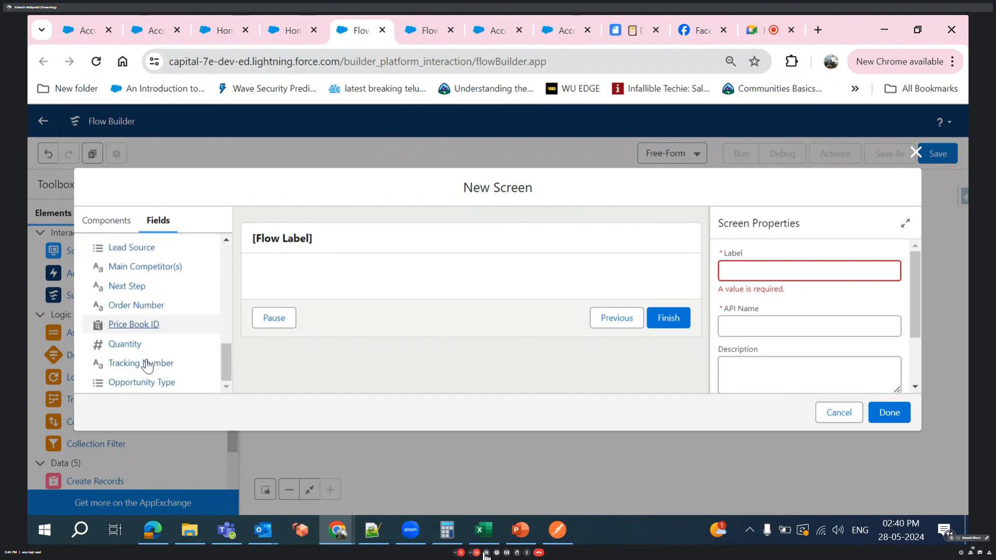
drag(139, 333, 265, 271)
click(138, 331)
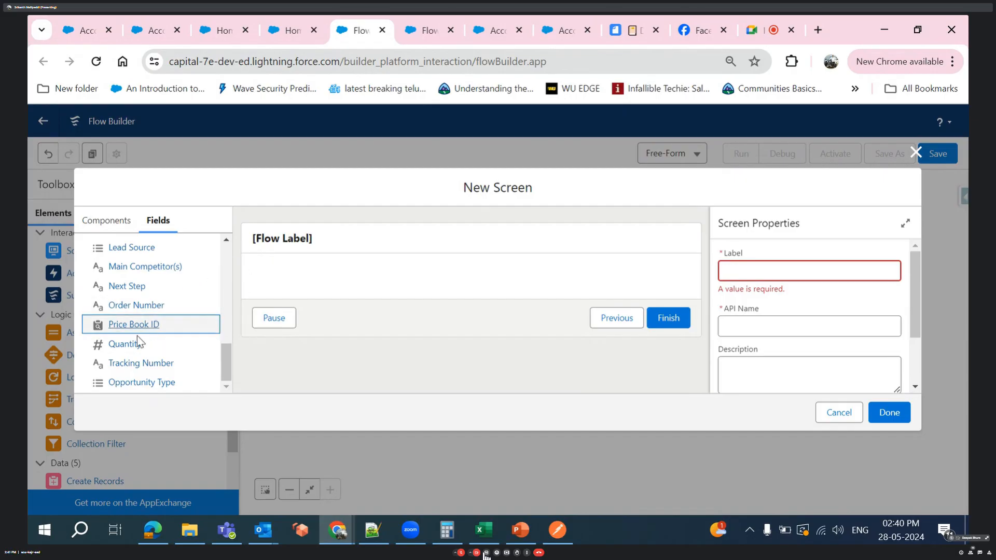
drag(139, 332, 272, 282)
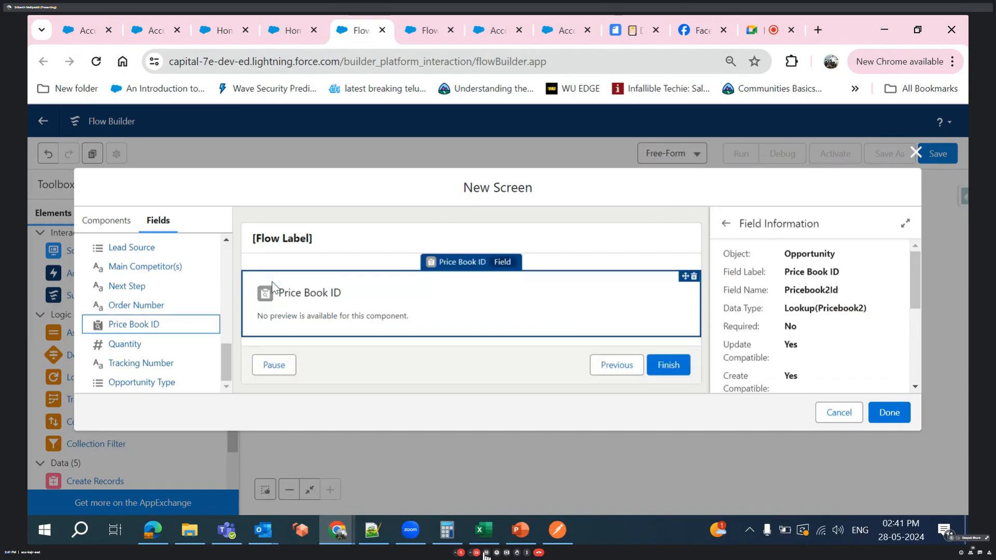
drag(126, 346, 285, 340)
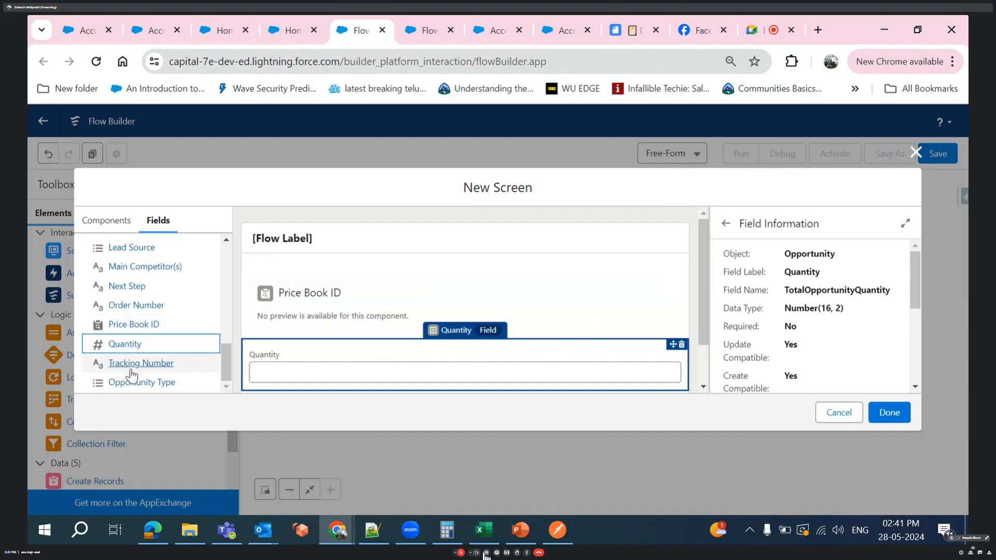
drag(130, 371, 282, 372)
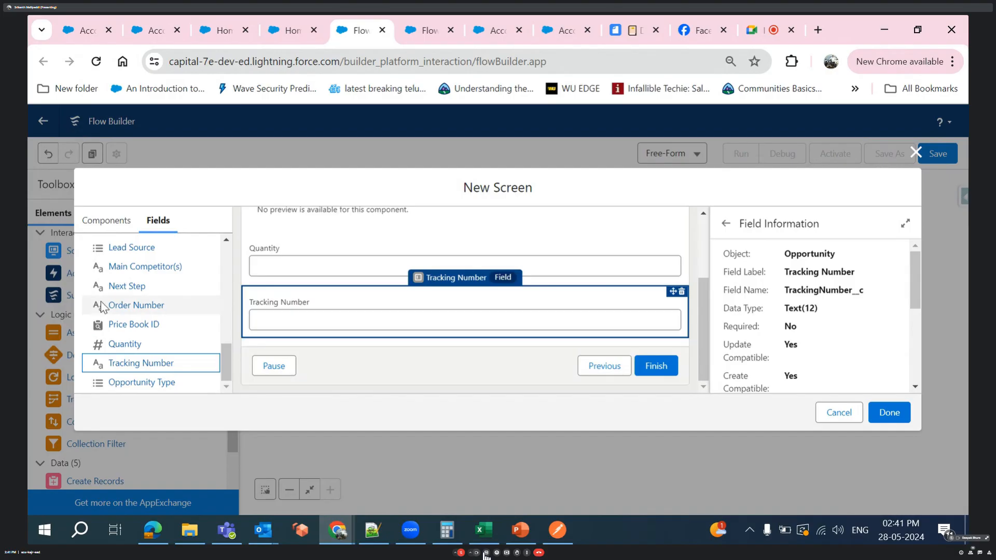
scroll(101, 305, up, 10)
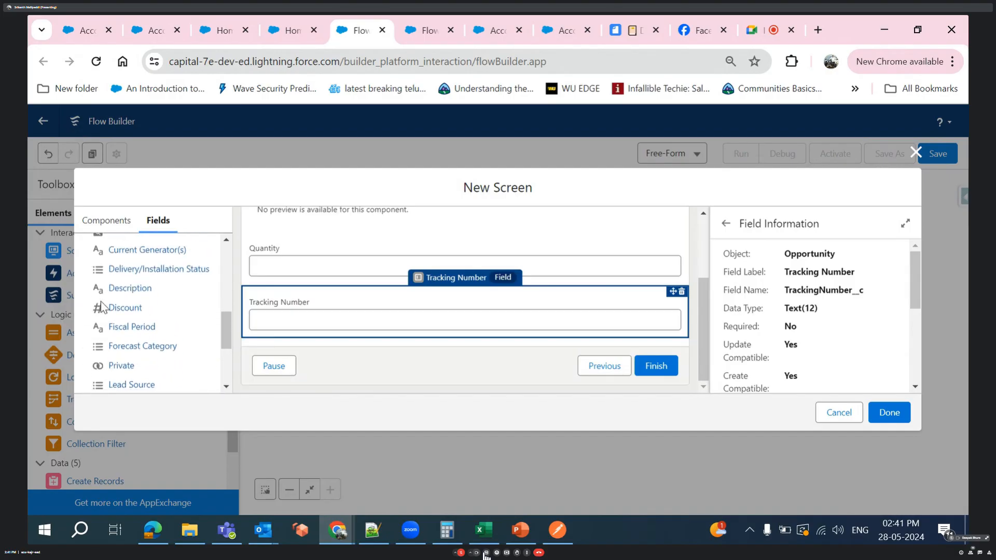
click(106, 227)
scroll(120, 311, down, 10)
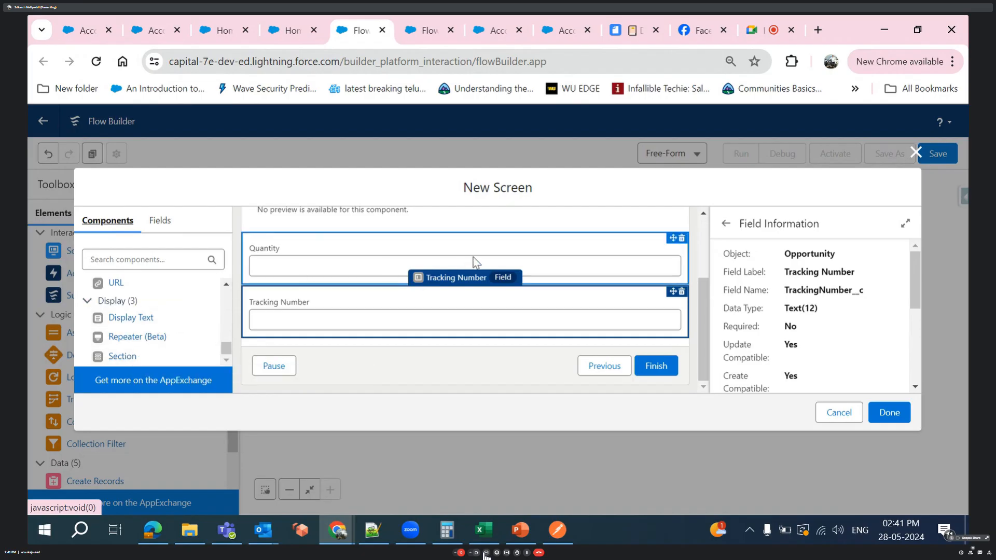
- Hide the header of the new screen in its screen properties
click(425, 383)
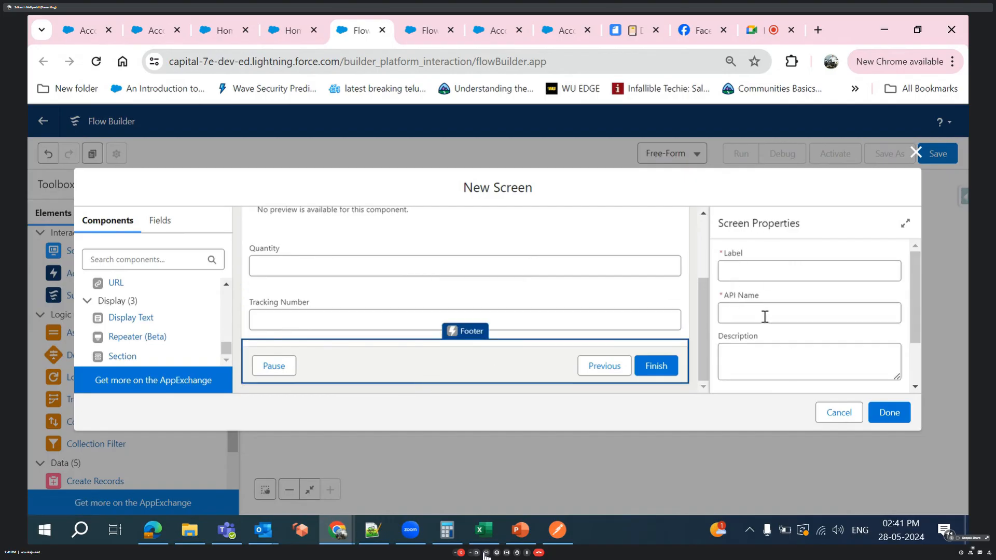
scroll(765, 315, down, 2)
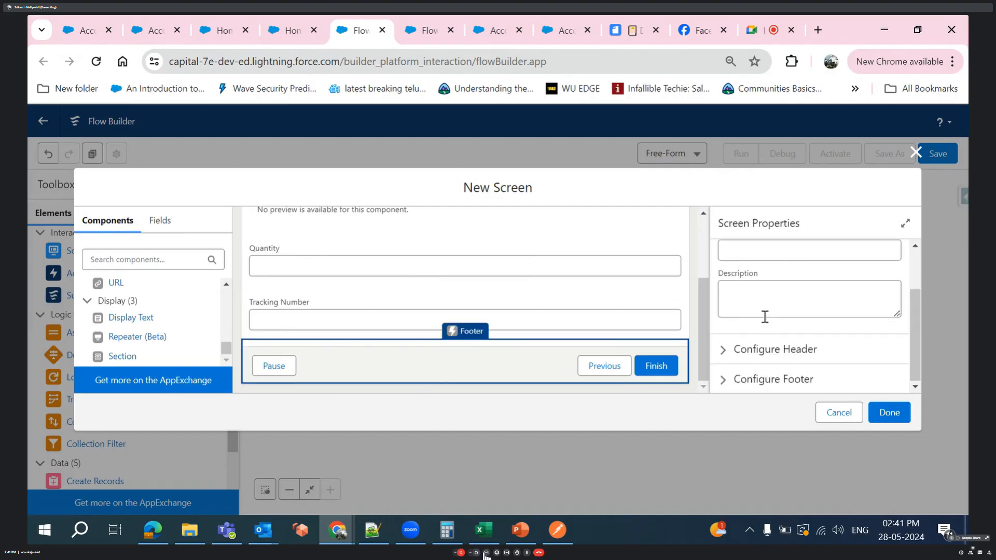
click(725, 351)
click(724, 315)
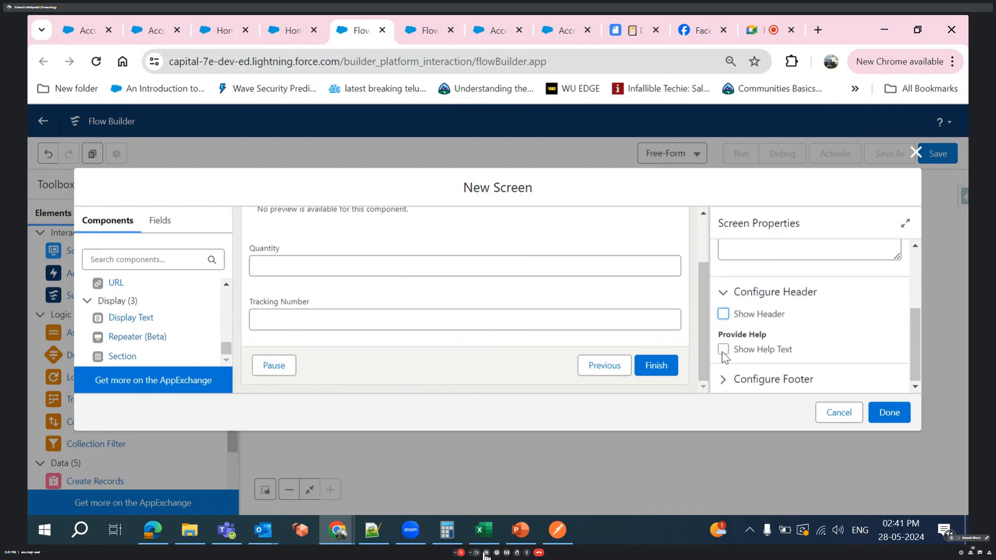
- Configure the new screen's footer to hide the Pause button
click(722, 382)
scroll(721, 383, down, 3)
scroll(729, 309, up, 1)
scroll(728, 311, down, 2)
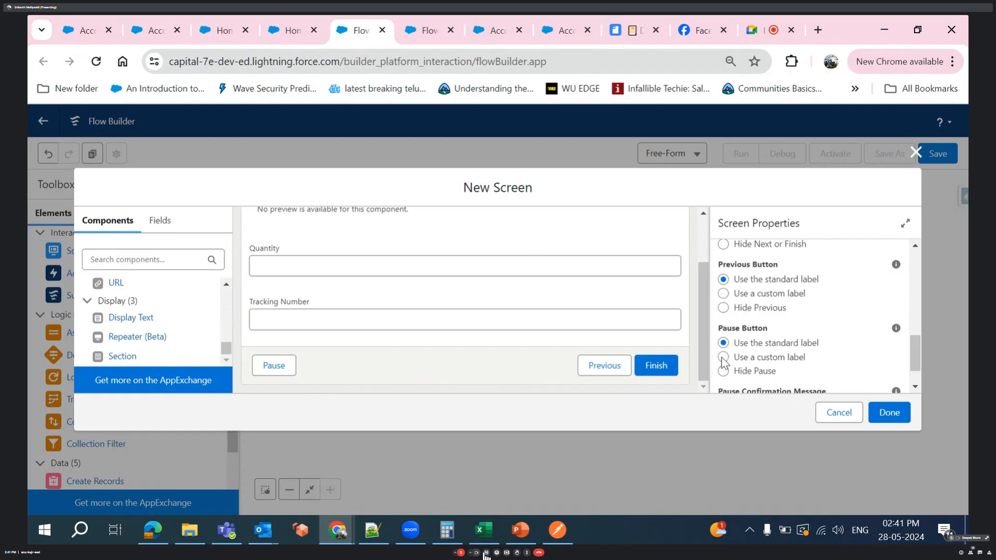
click(722, 373)
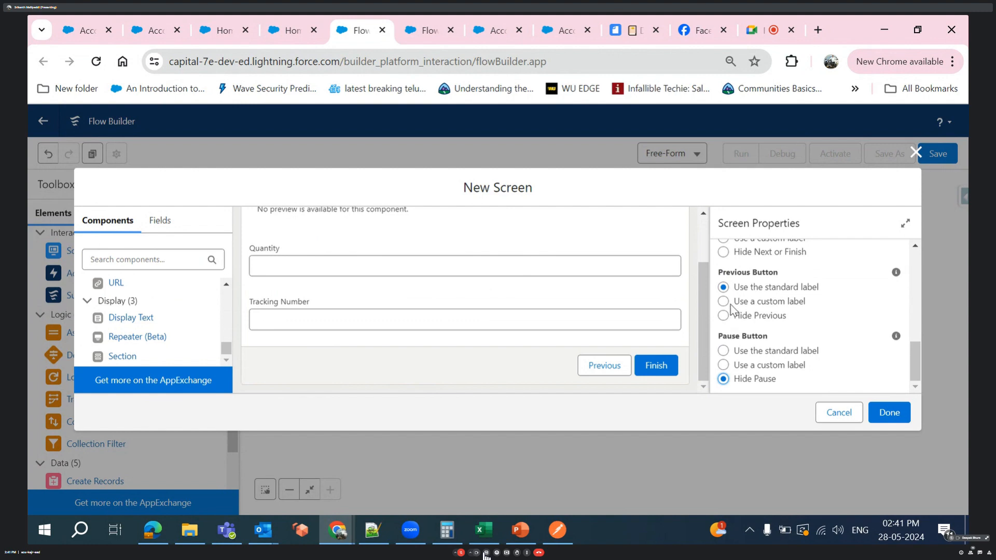
- Give the footer's Next or Finish button the custom label Submit and review the remaining footer settings
scroll(739, 287, up, 3)
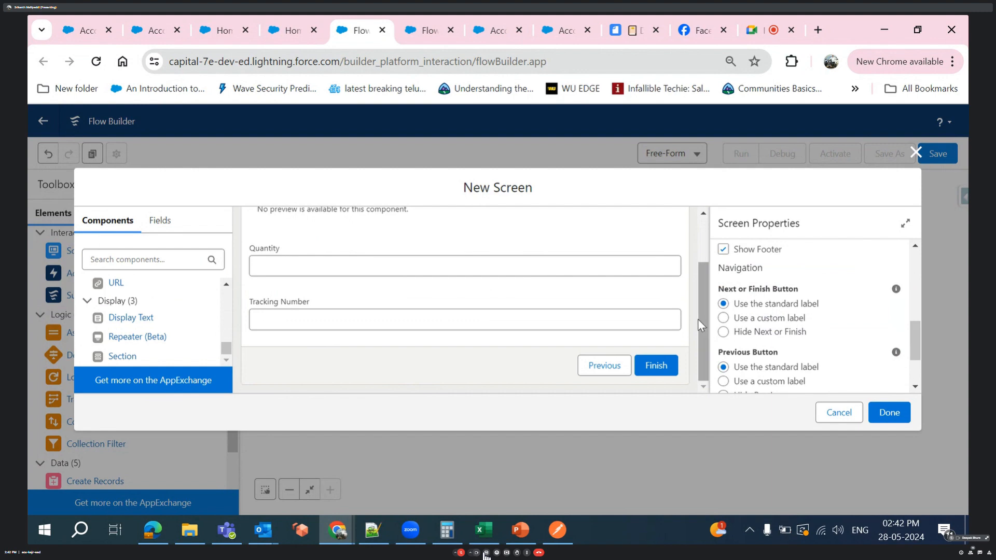
click(725, 319)
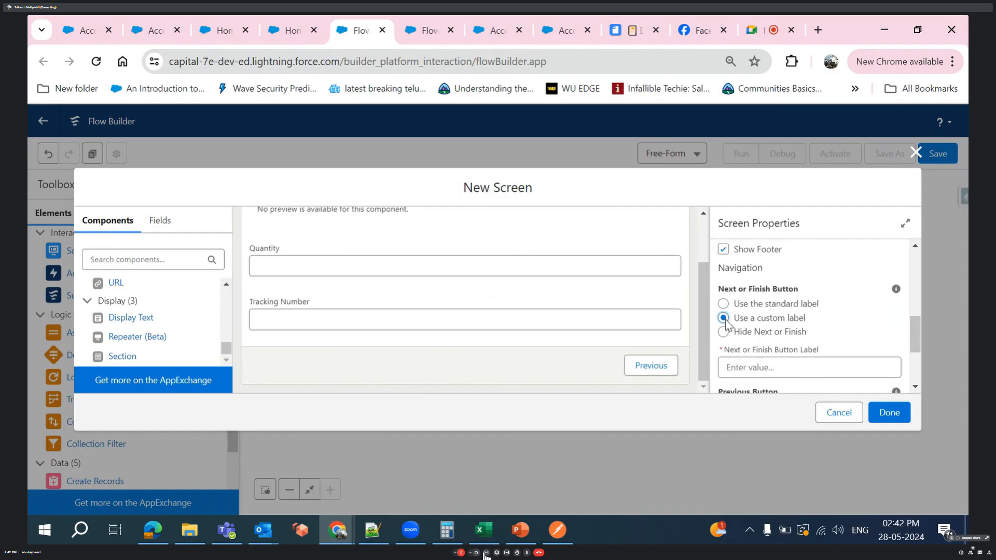
click(741, 368)
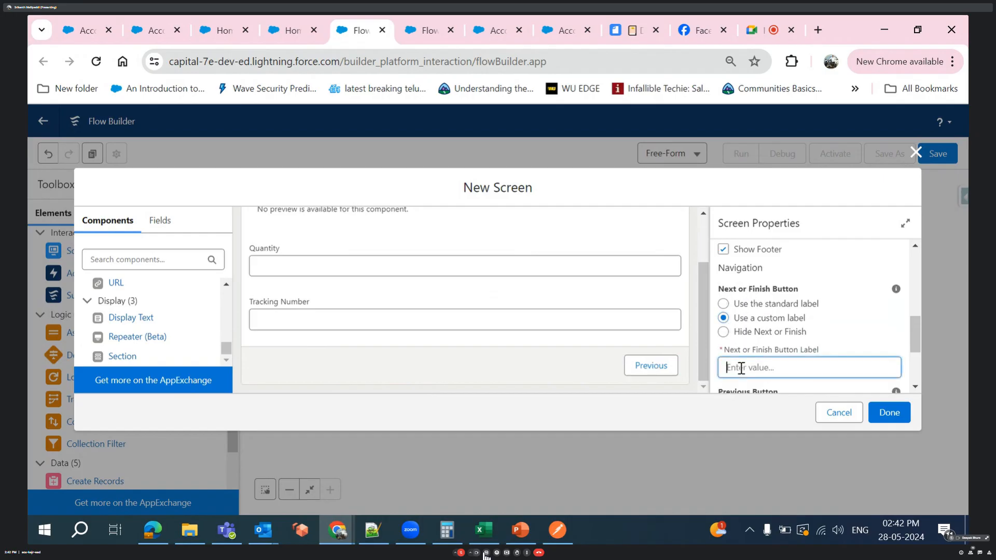
text(Submit)
click(849, 291)
scroll(791, 350, down, 3)
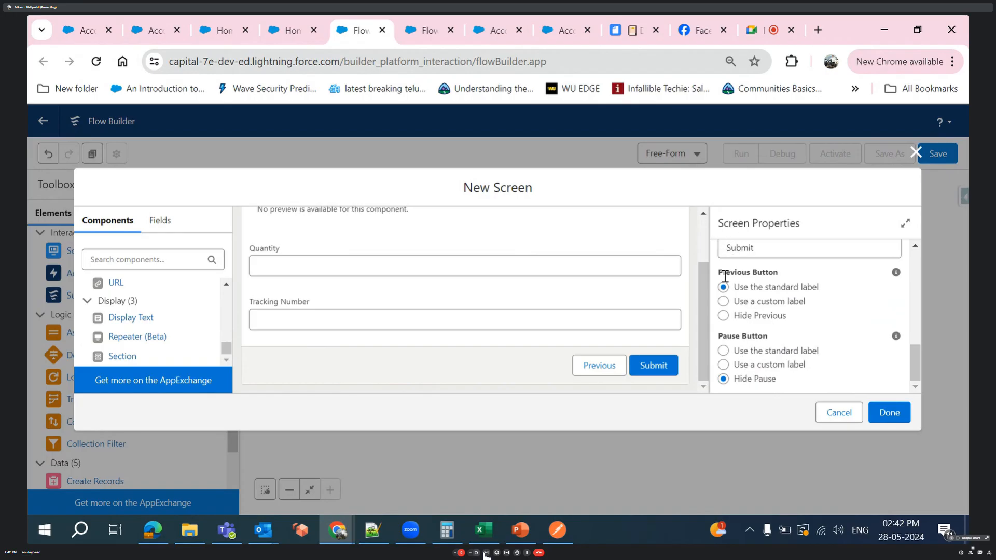
scroll(725, 276, up, 5)
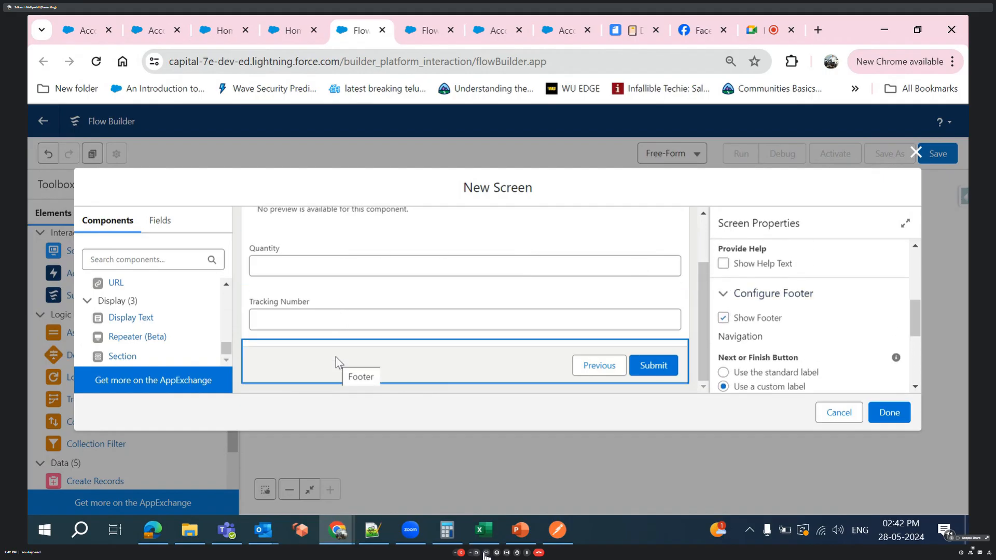
scroll(335, 357, up, 1)
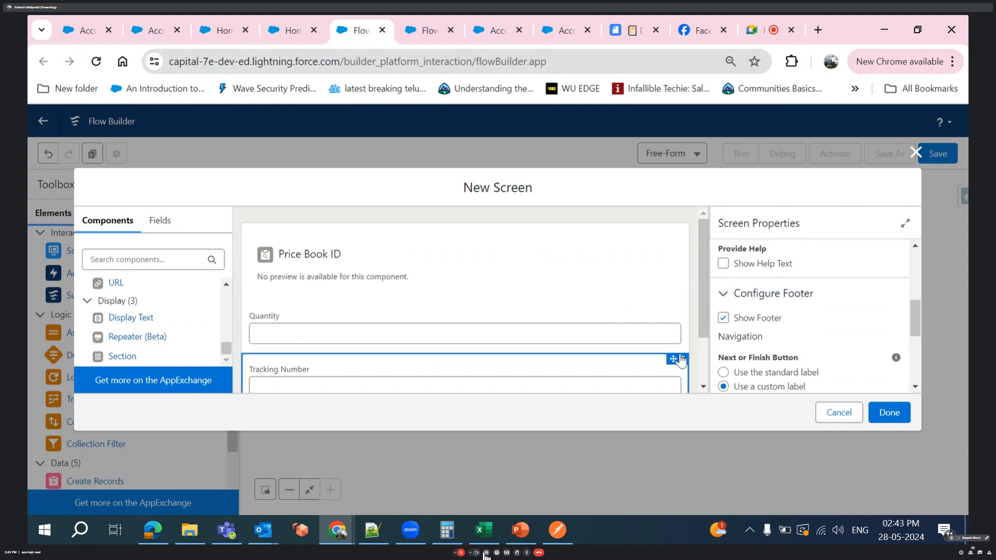
- Try to finish the new screen, check its error notice and dismiss it
click(890, 415)
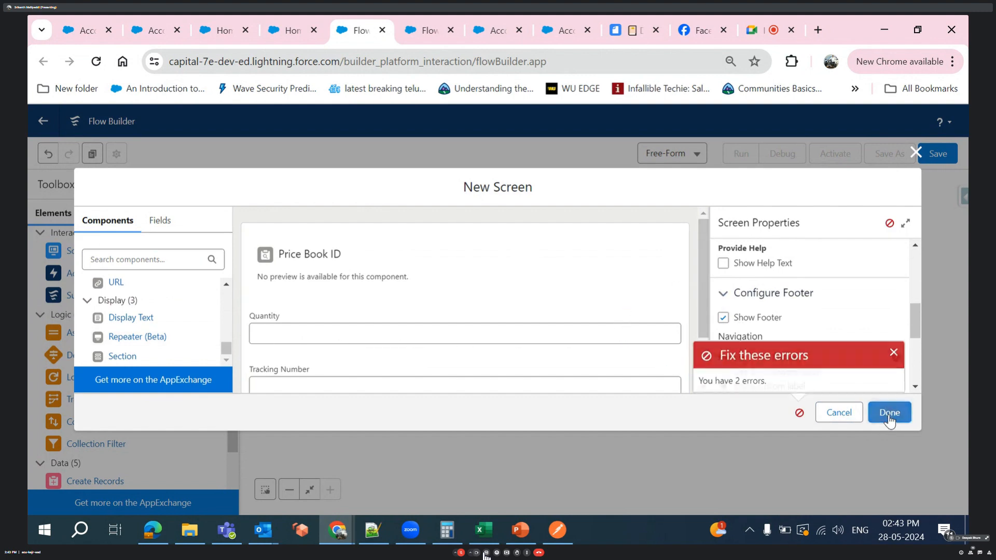
scroll(622, 329, down, 2)
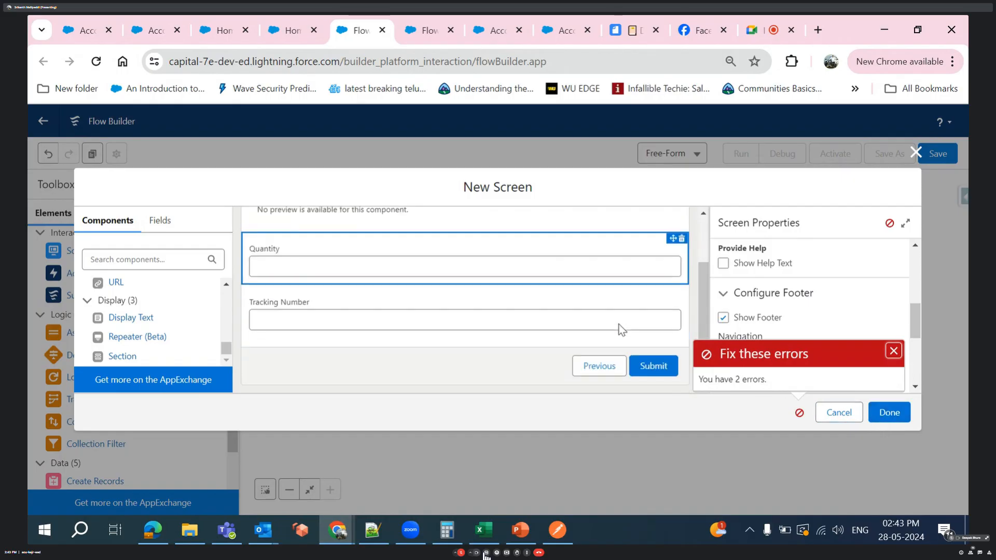
click(800, 417)
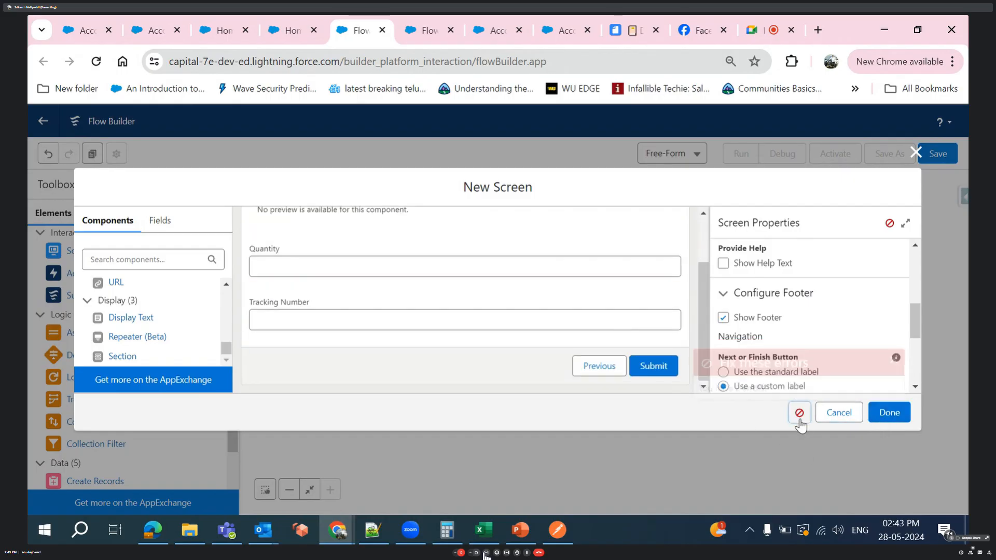
click(800, 418)
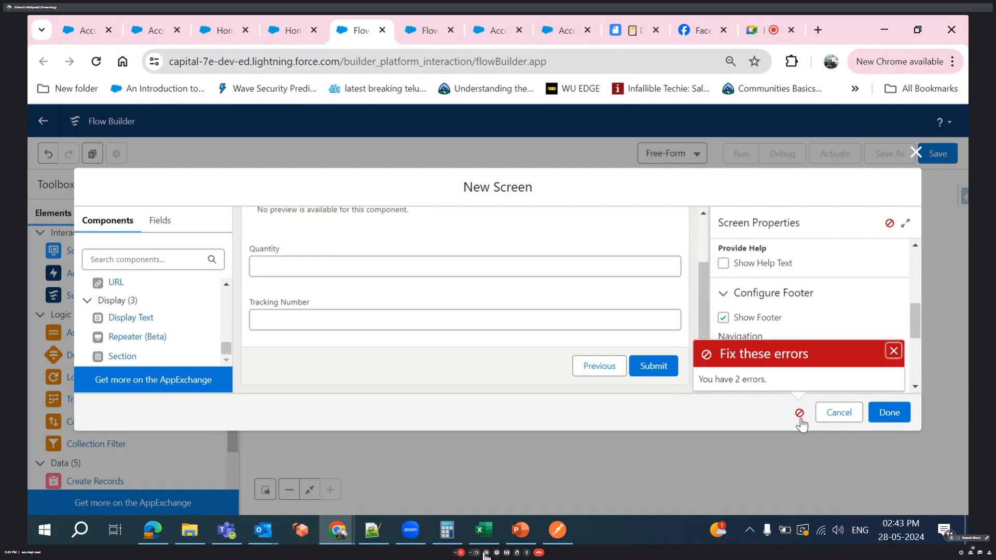
click(456, 318)
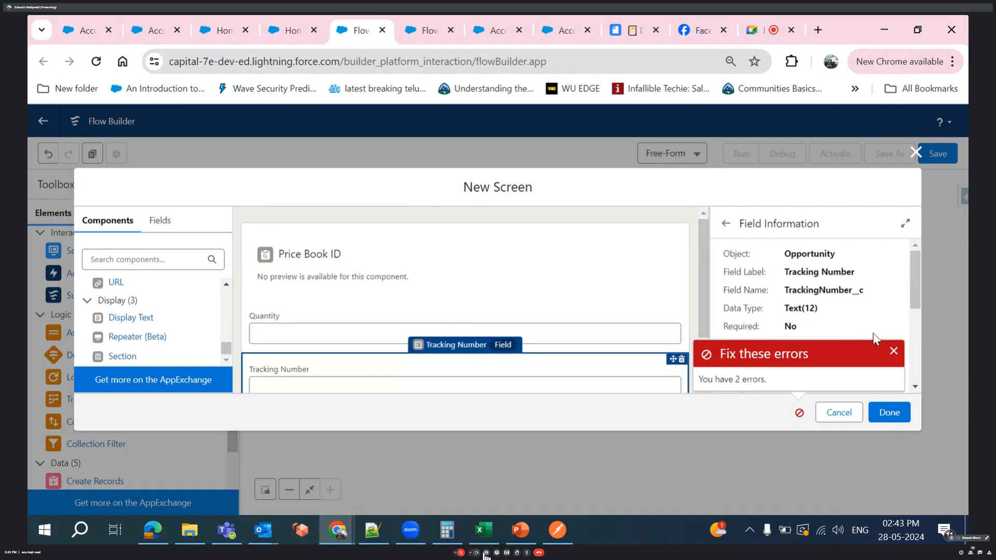
click(894, 354)
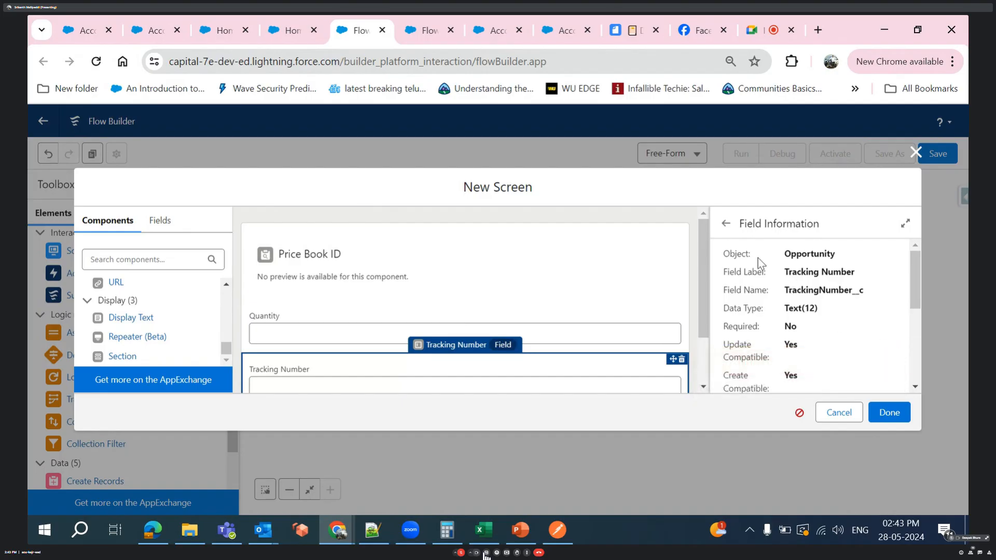
- Set the new screen's label and API name to Screen2 and finish the screen
click(725, 224)
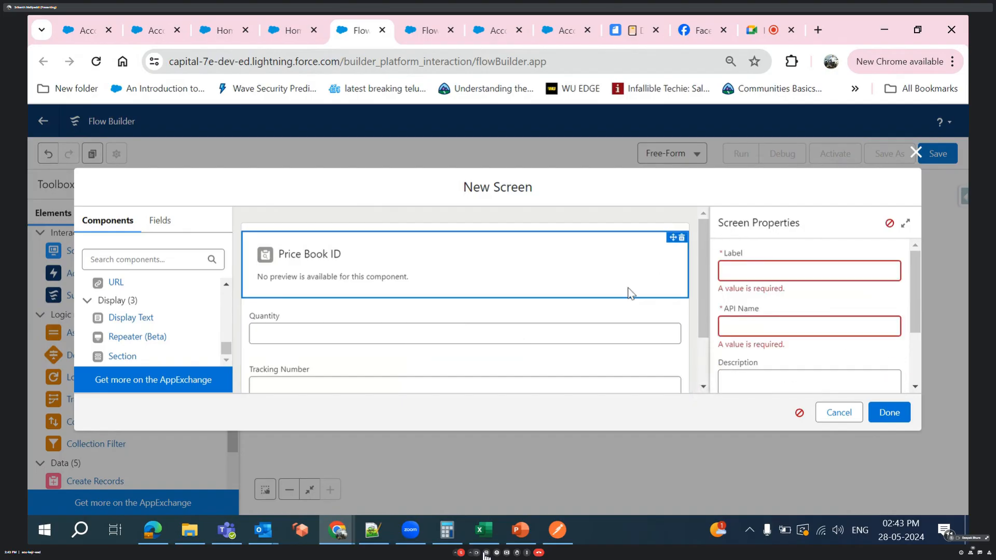
click(748, 270)
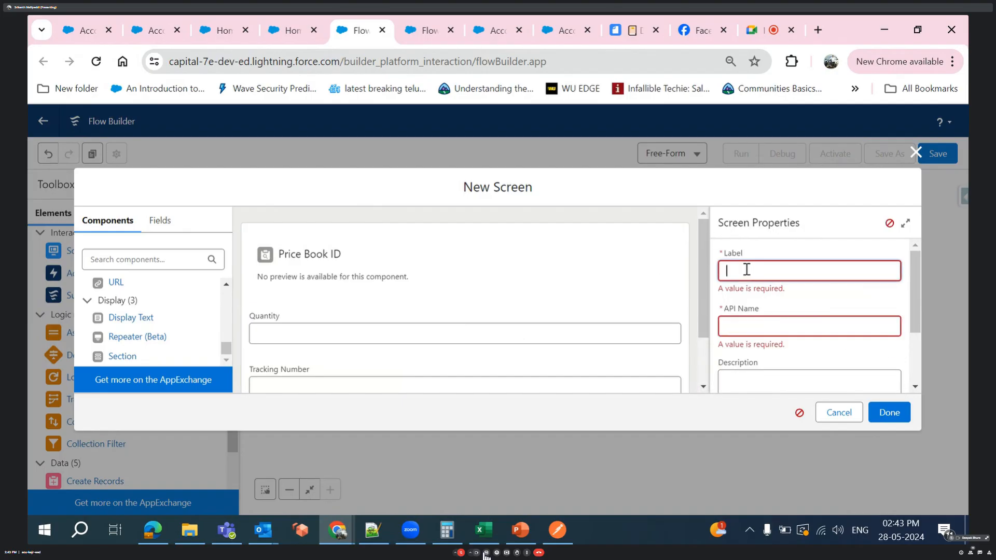
text(Screen2)
click(747, 304)
scroll(747, 304, down, 2)
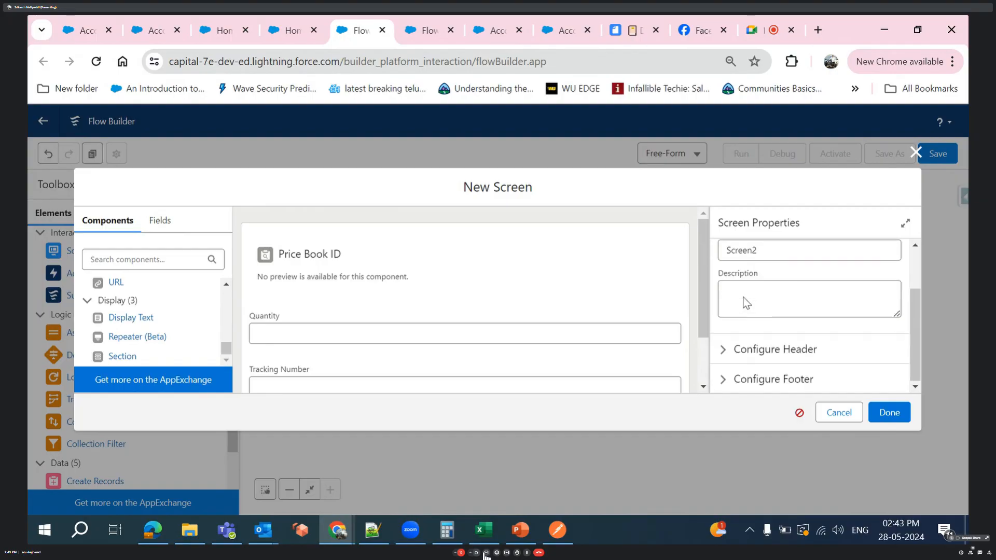
click(887, 411)
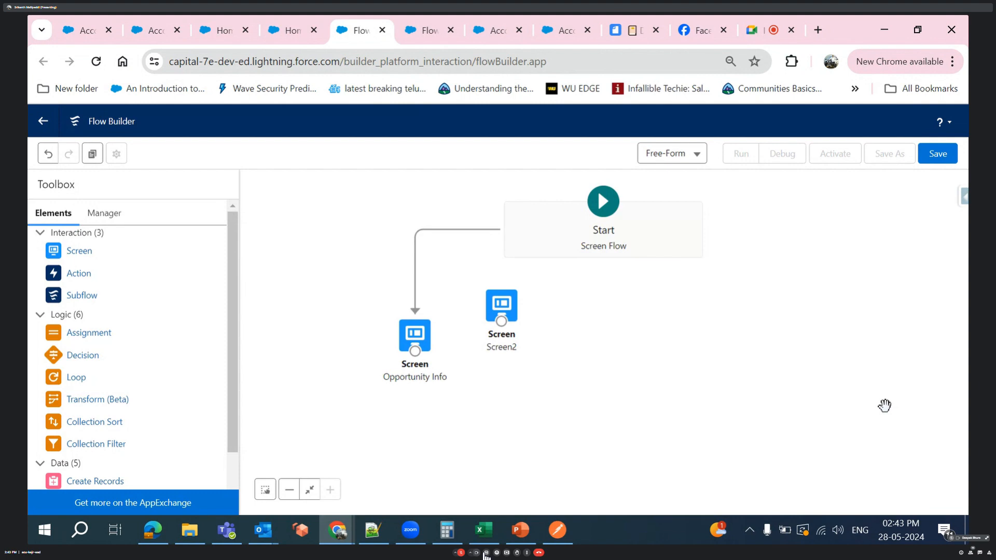
- Connect the Opportunity Info screen to Screen2 and move Opportunity Info up beside it on the canvas
drag(421, 358, 497, 306)
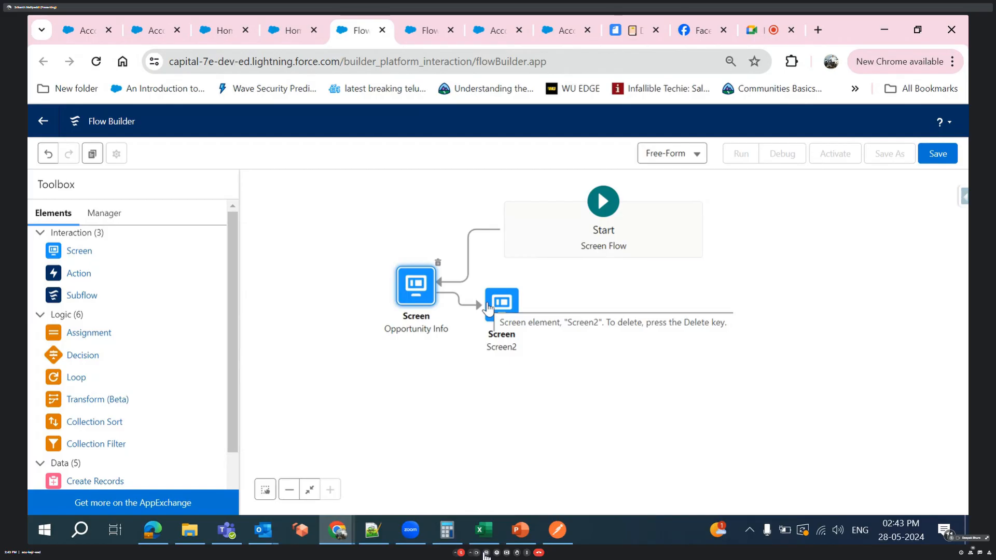
- Review the Opportunity Info screen's footer settings, including the custom Next or Finish button label, and close the screen editor
double_click(411, 284)
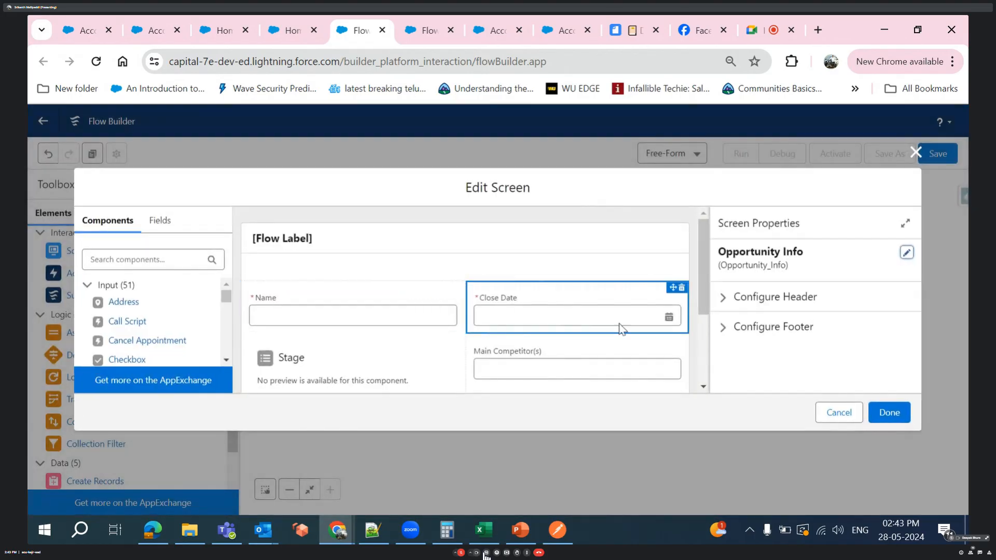
scroll(618, 327, down, 4)
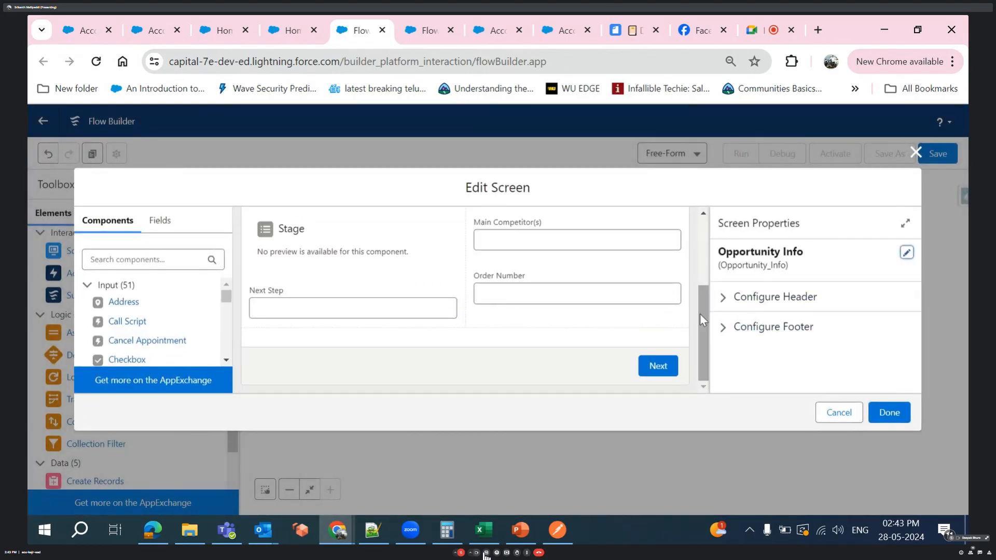
click(666, 376)
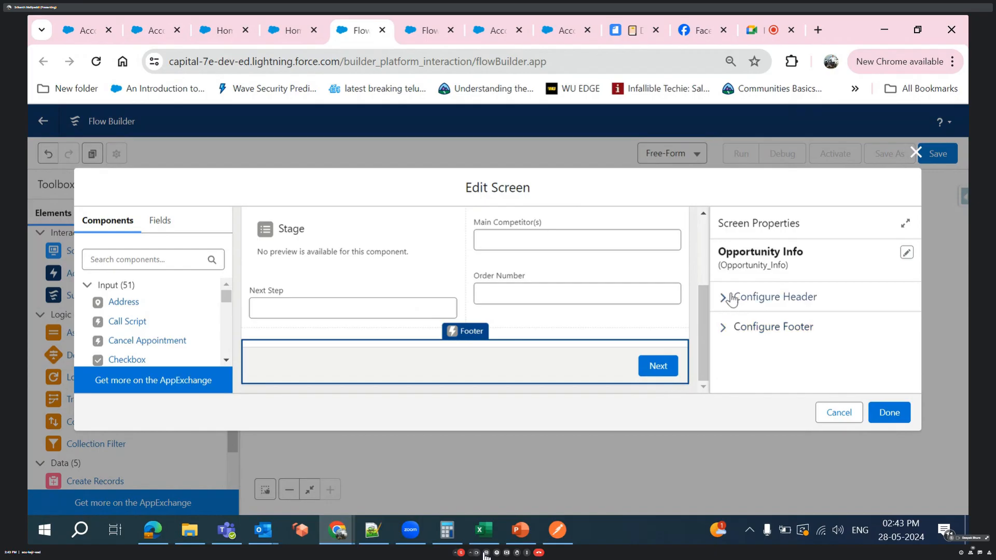
click(723, 328)
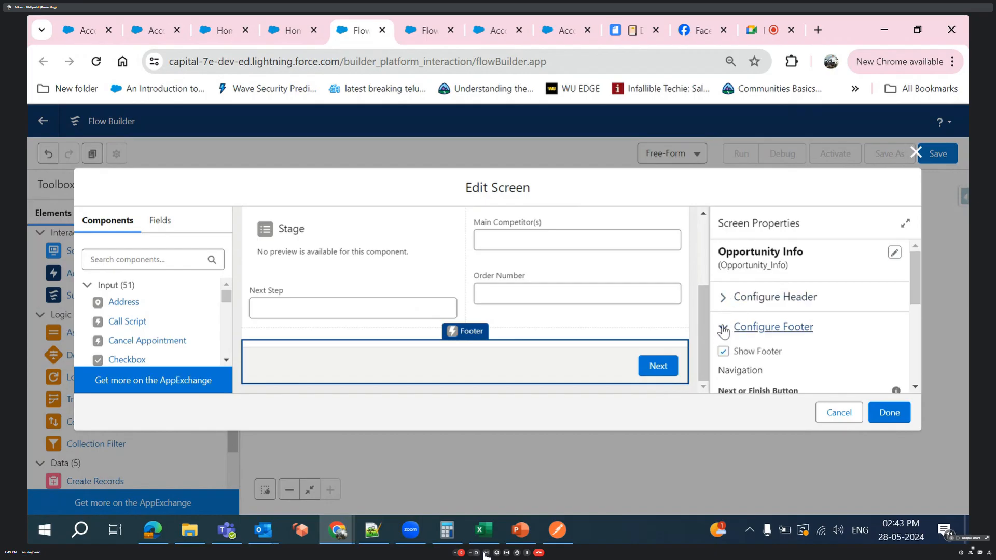
scroll(733, 358, down, 1)
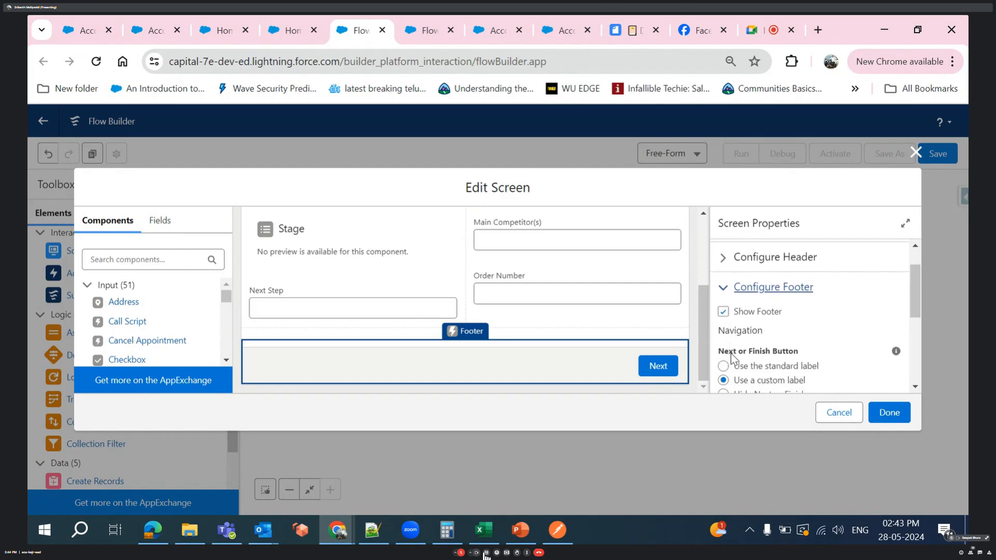
scroll(733, 358, down, 1)
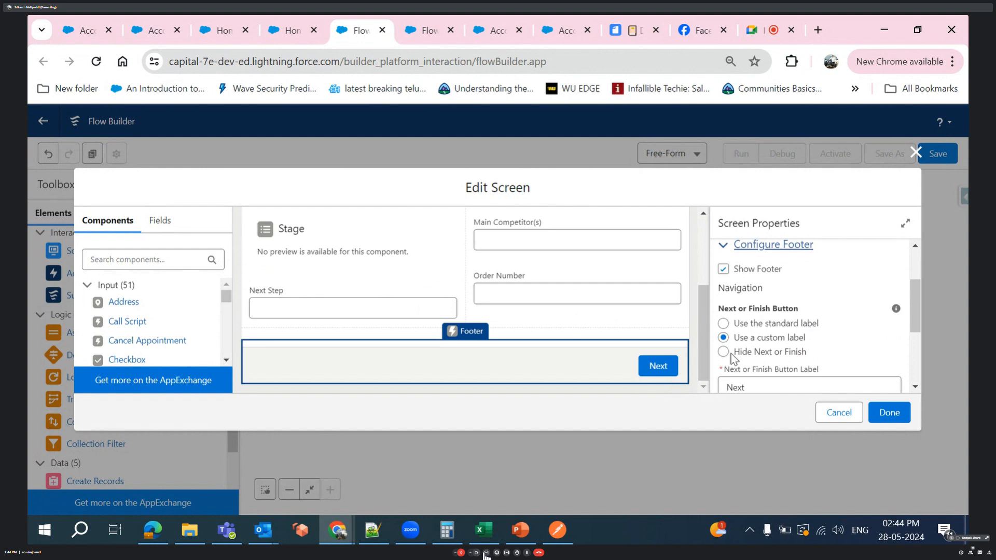
scroll(731, 358, up, 1)
scroll(732, 358, down, 3)
scroll(731, 358, up, 3)
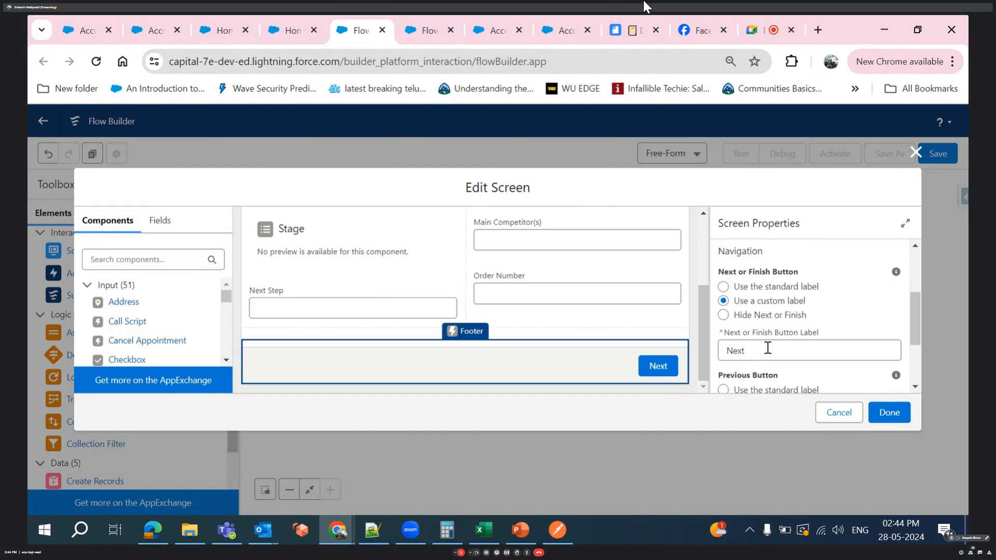
click(769, 348)
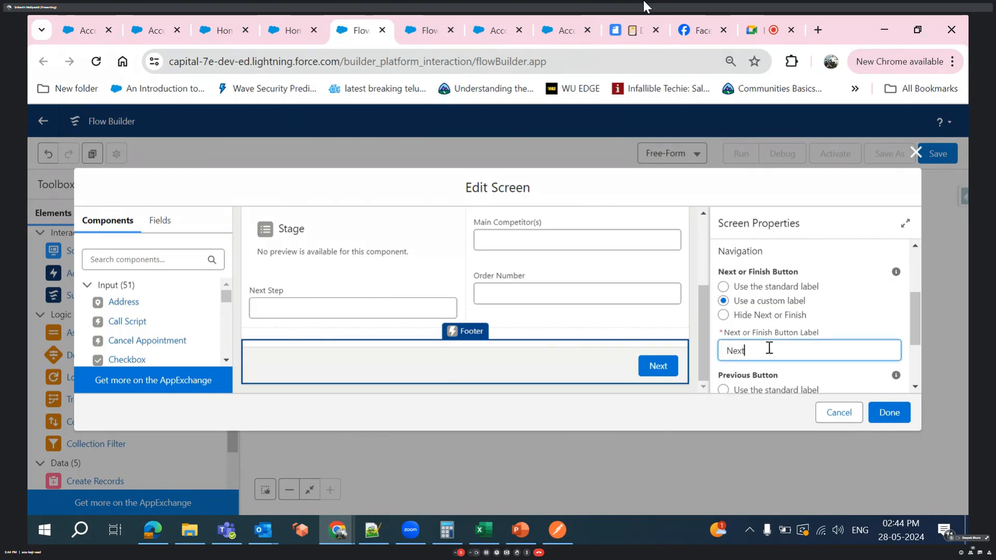
click(887, 418)
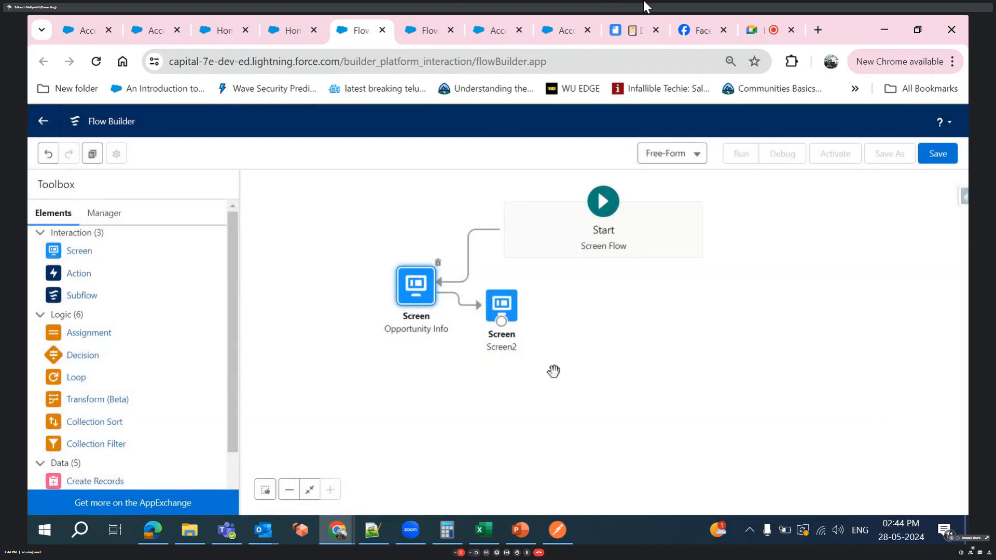
click(936, 170)
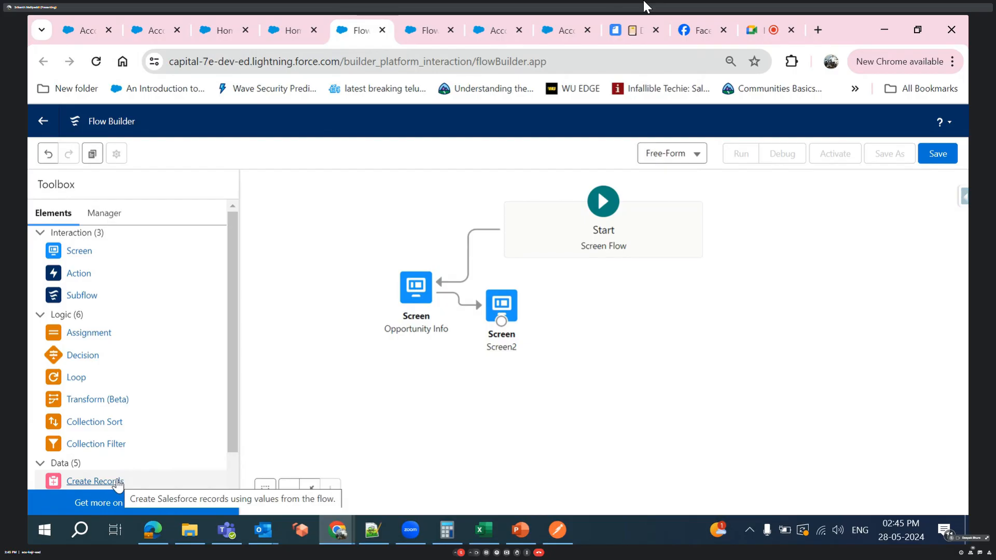
- Add a Create Records element below the Opportunity Info screen with the label Create Opp and API name Create_Opp
drag(118, 485, 406, 383)
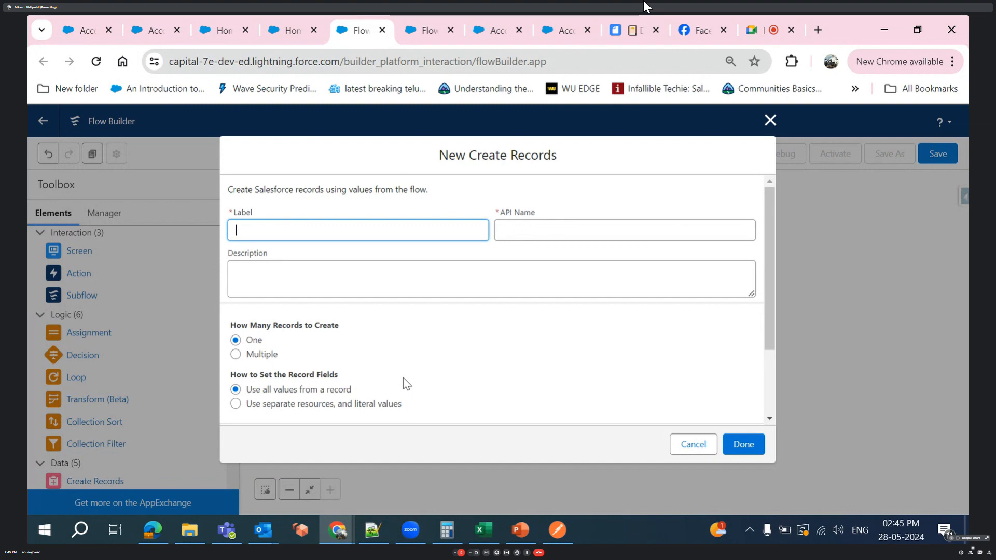
text(Create Opp)
click(387, 355)
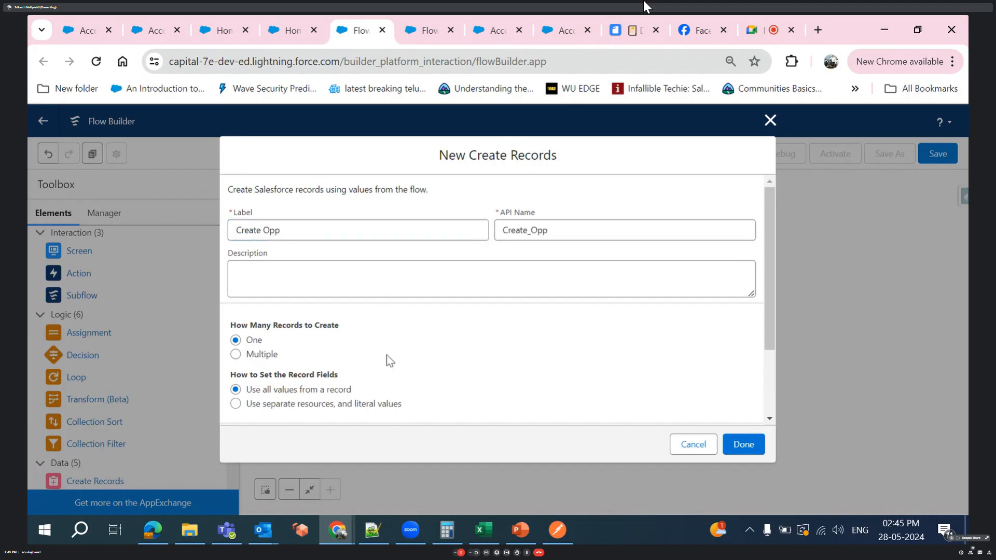
- Create the record from the opportunity record variable, finish the element and connect Screen2 to it
scroll(387, 355, down, 2)
click(383, 382)
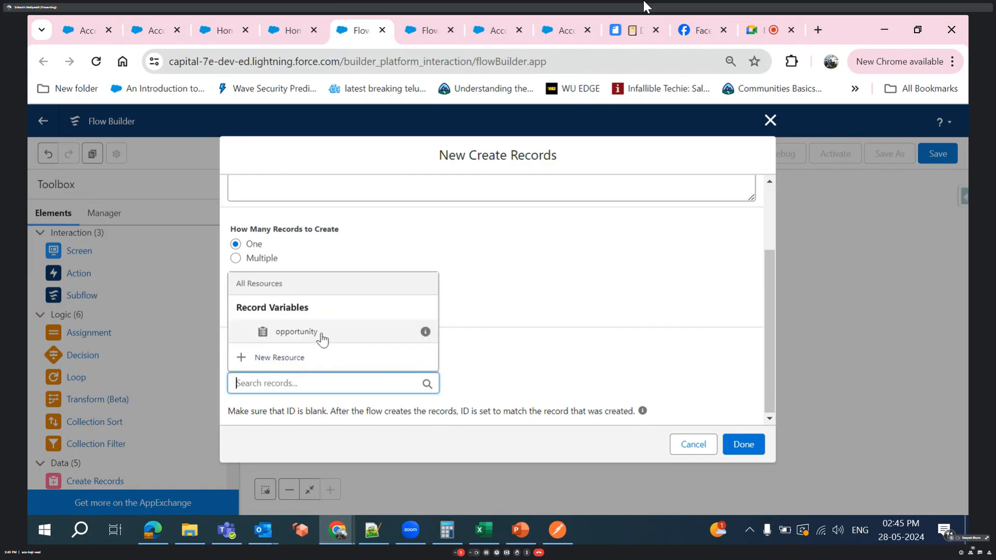
click(297, 332)
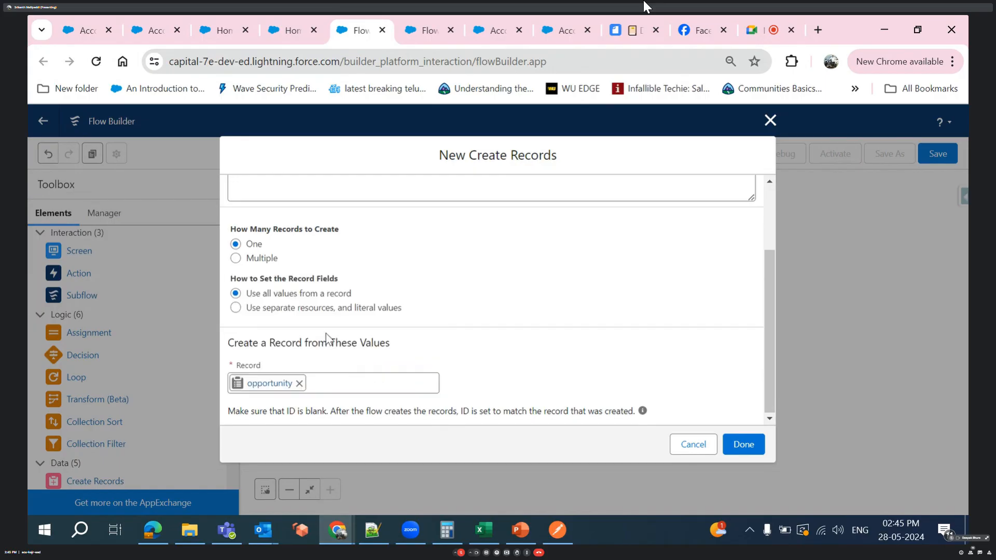
click(737, 445)
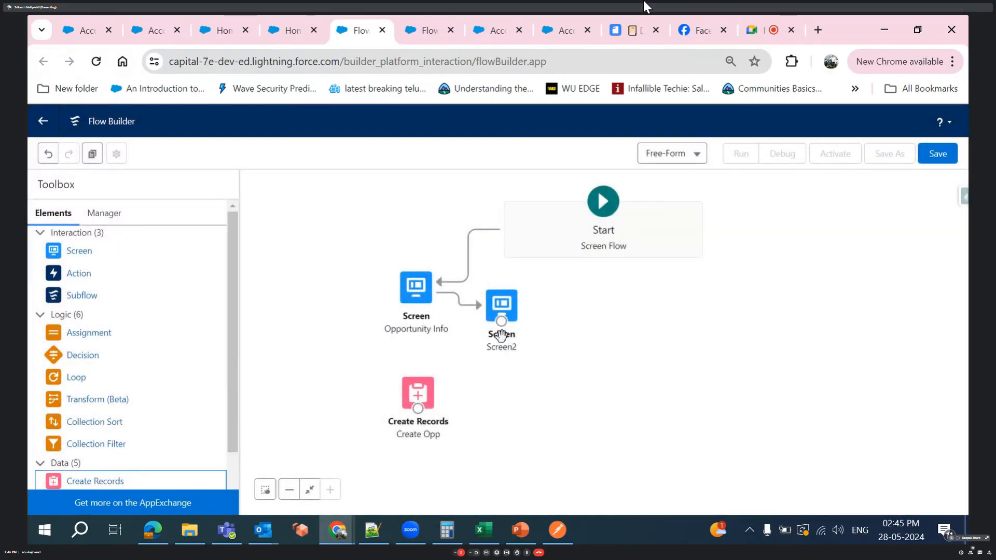
drag(502, 337, 431, 401)
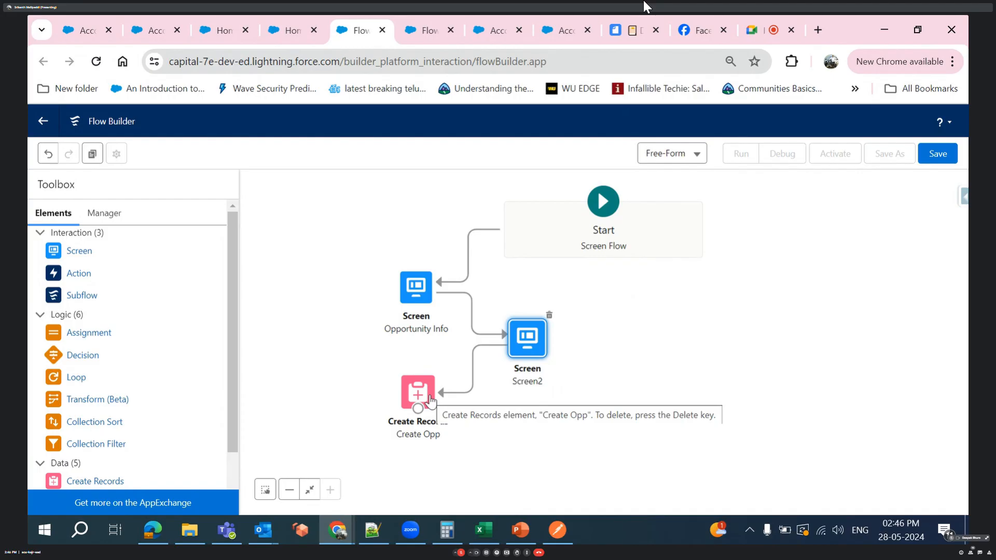
- Save the flow with the label Screen Flow of Opp and API name Screen_Flow_of_Opp, and activate it
click(934, 154)
click(364, 261)
text(Screen Flow of)
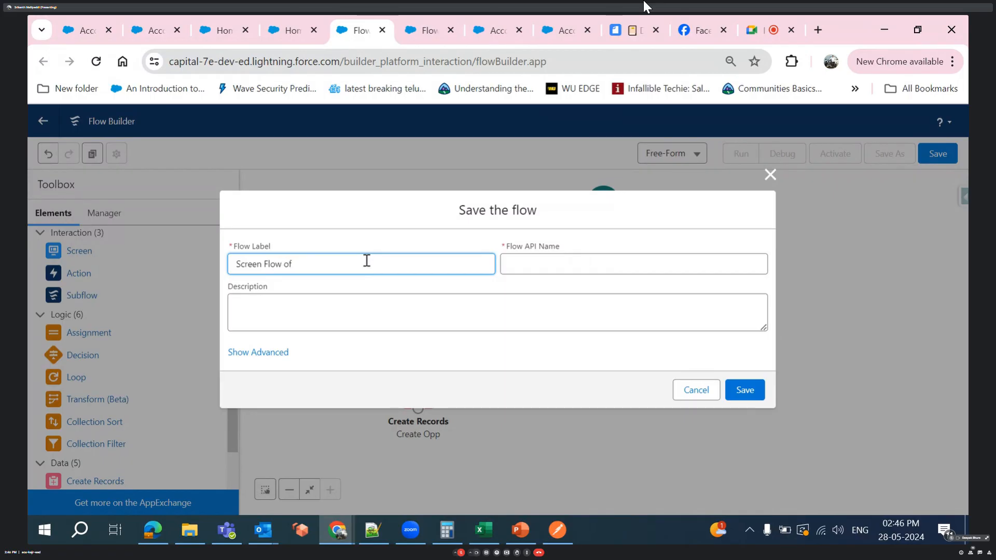
text( Opp)
click(548, 363)
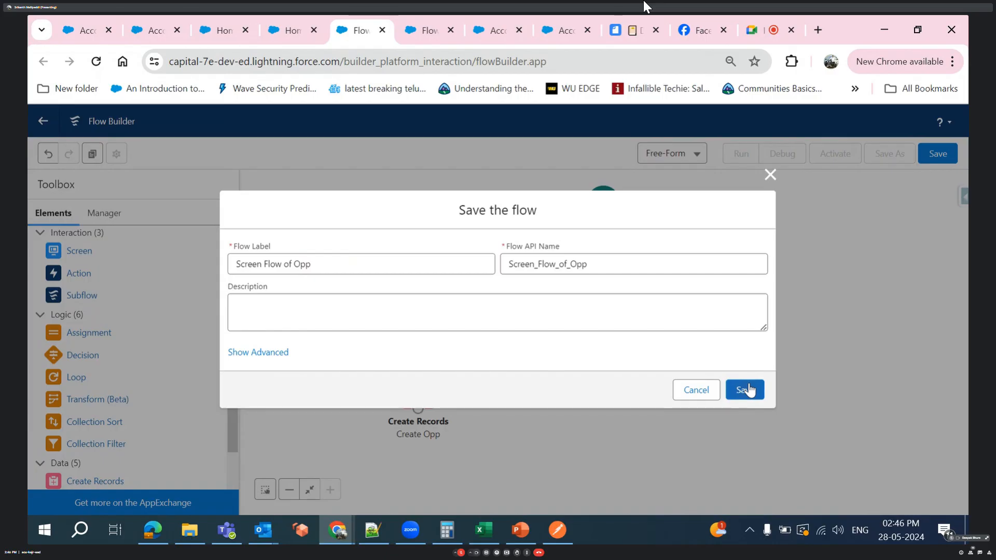
click(746, 389)
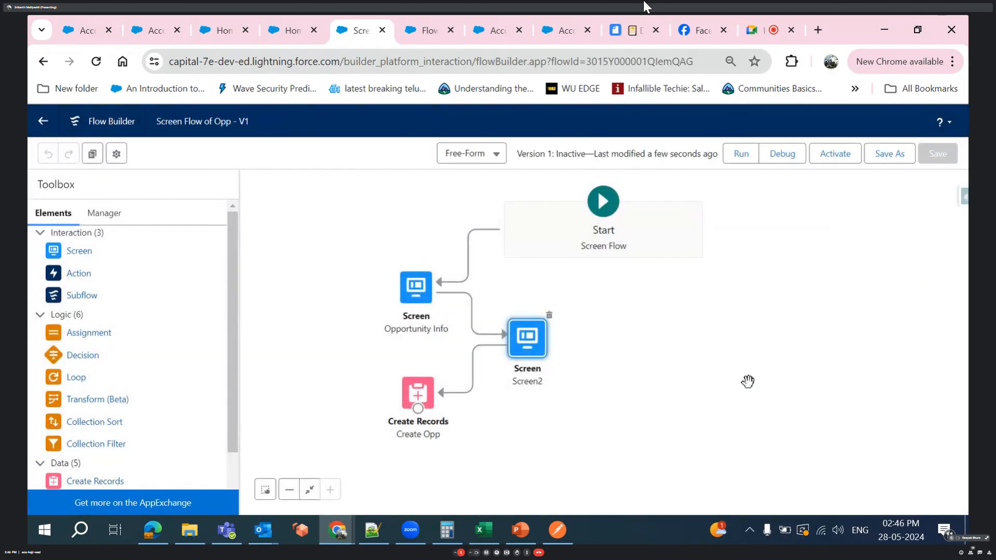
click(824, 149)
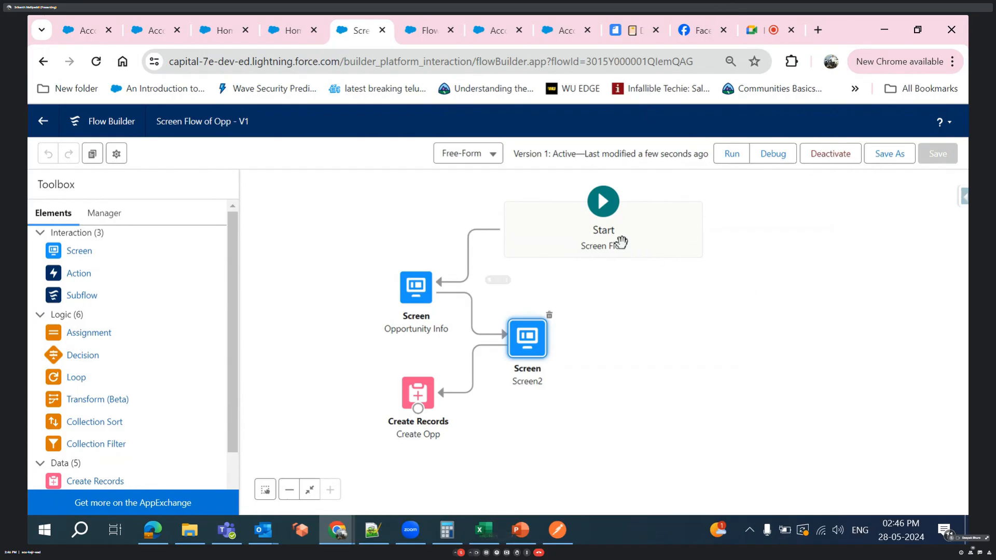
- Run the flow and fill in Opportunity Name Test, Stage Needs Analysis and Close Date 5/29/2024
click(728, 156)
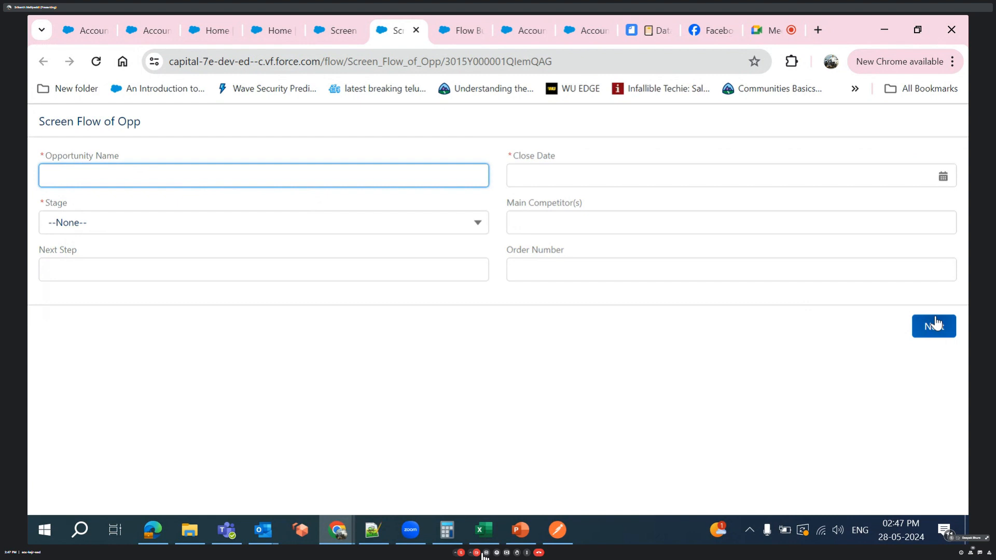
text(Test)
click(468, 232)
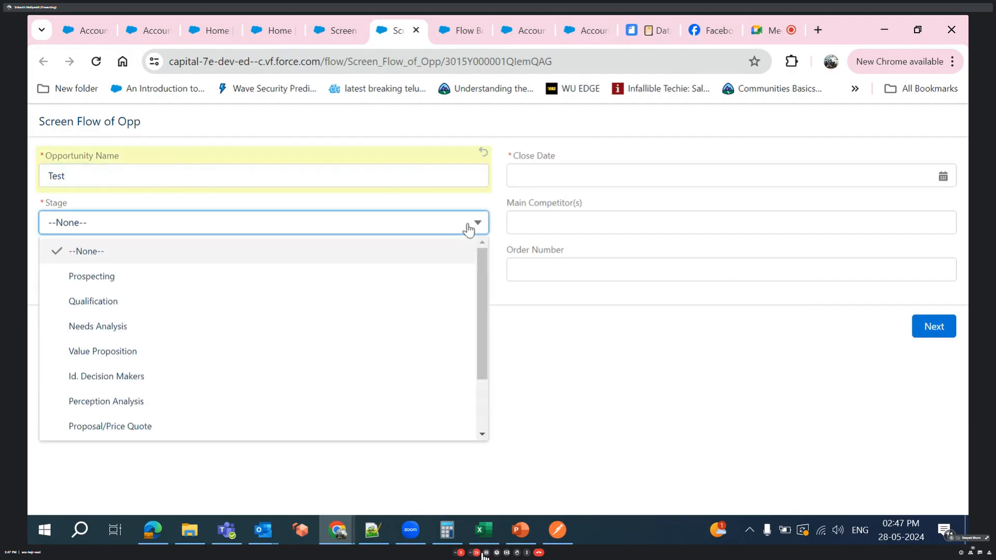
click(243, 336)
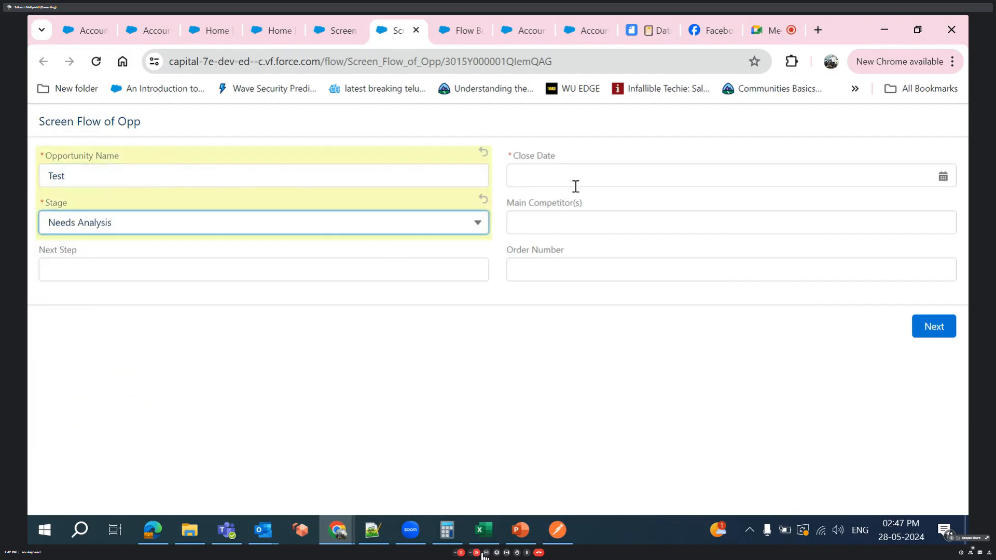
click(572, 166)
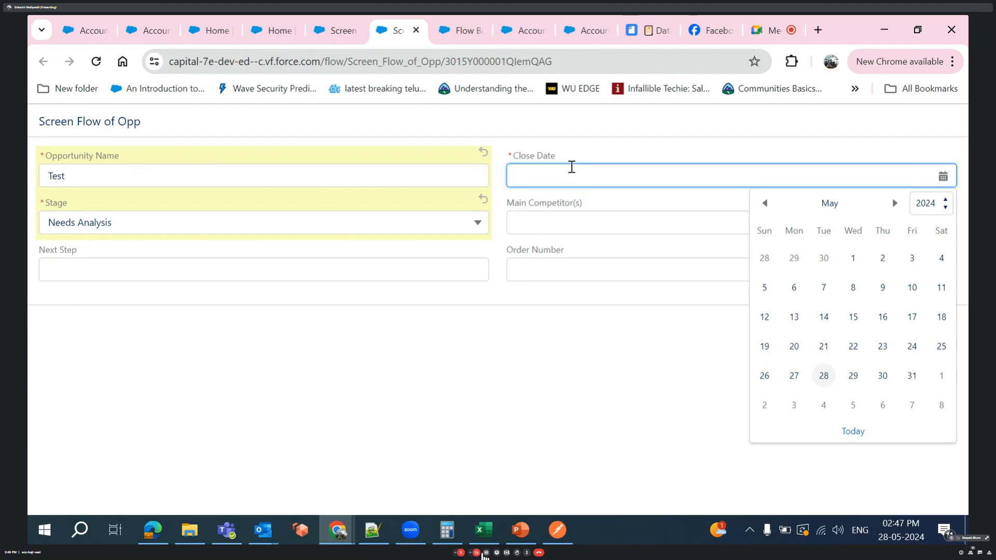
right_click(573, 169)
drag(531, 210, 536, 170)
click(536, 169)
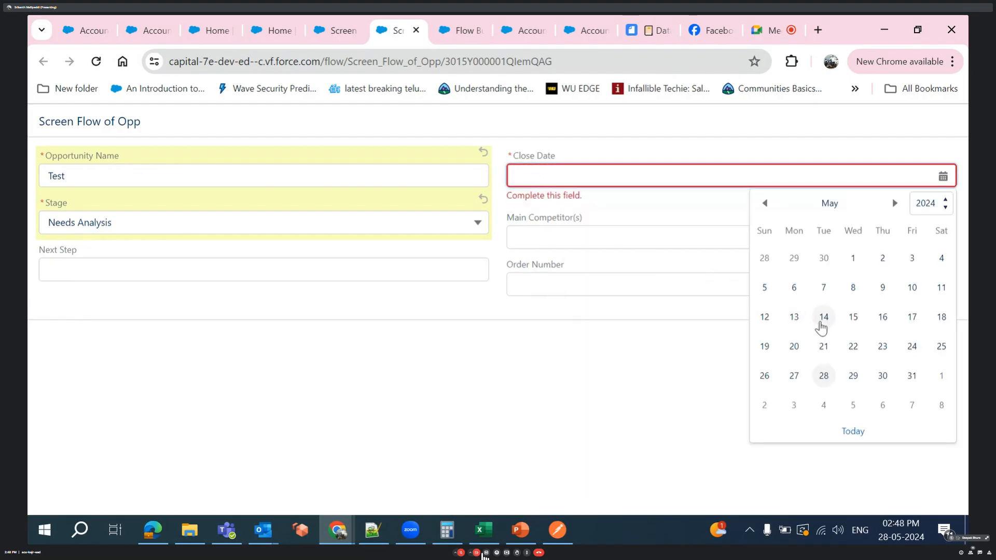
click(853, 375)
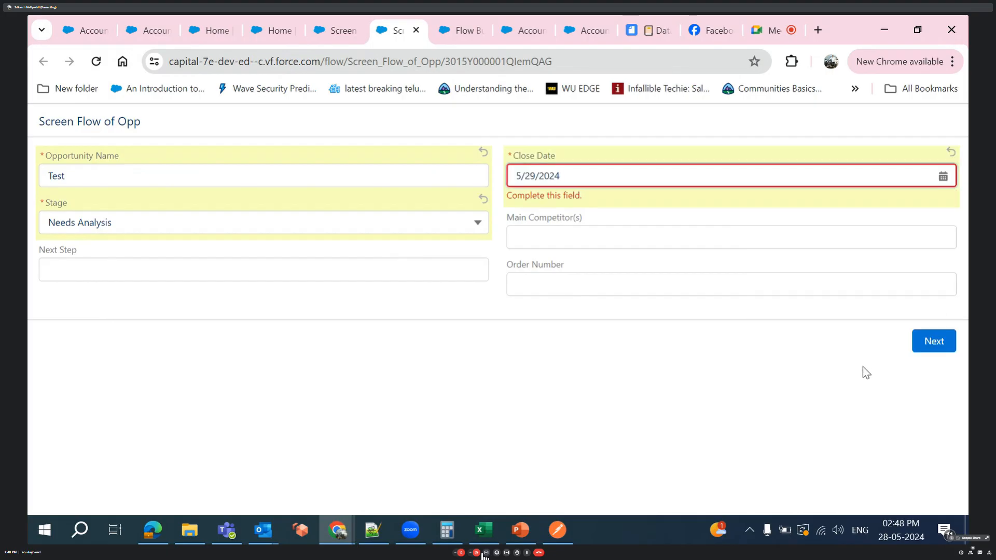
- Advance the running flow to its second screen and submit it with Price Book, Quantity and Tracking Number left blank
click(933, 346)
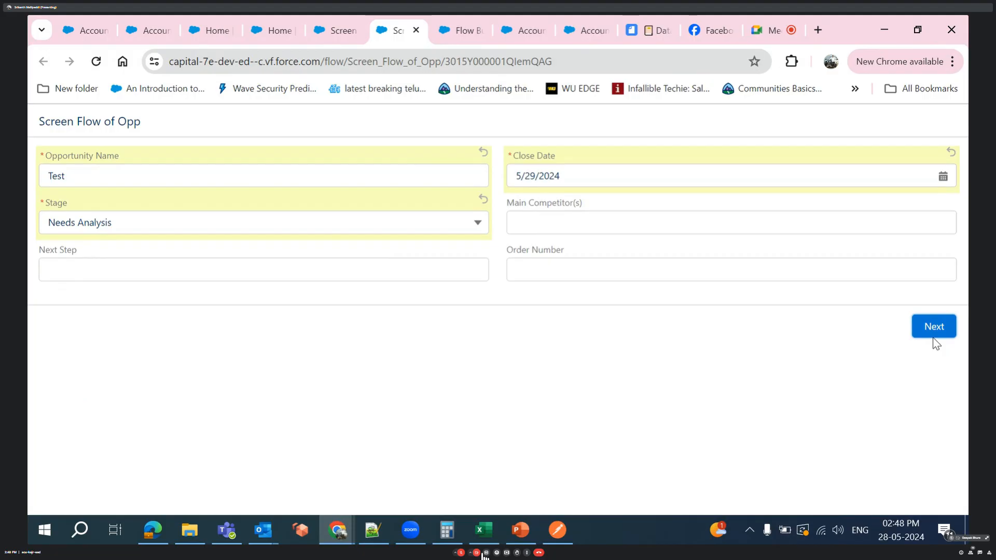
click(937, 329)
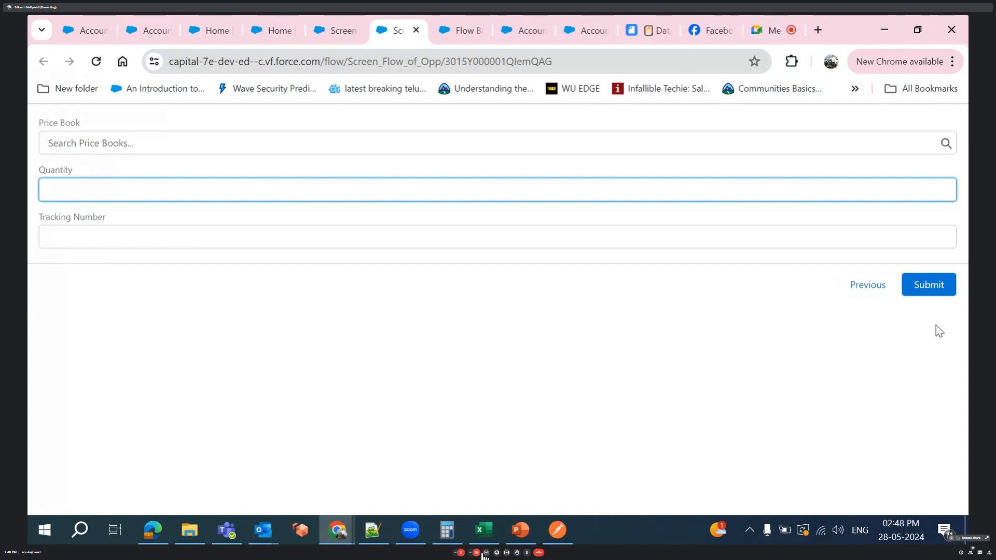
click(936, 293)
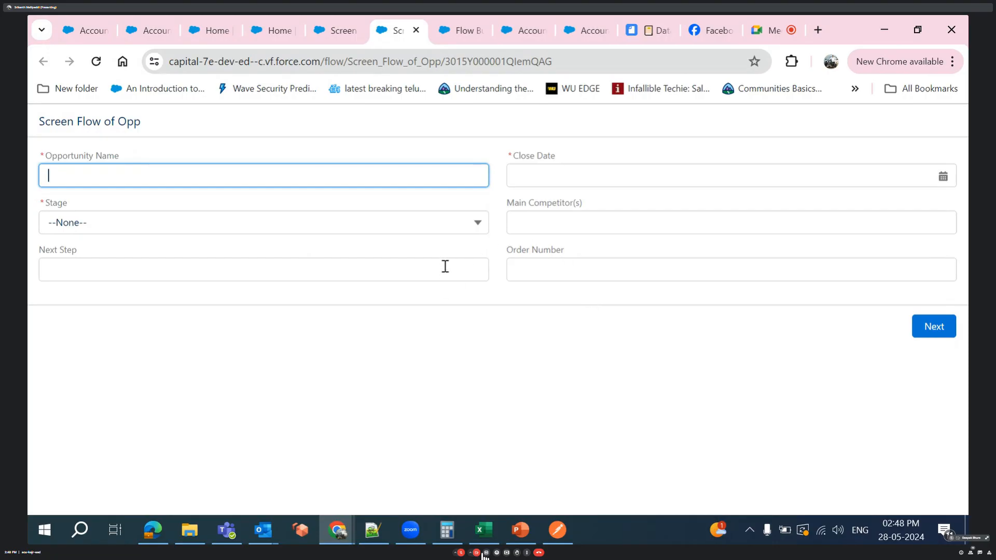
- Return to the Screen Flow of Opp canvas and add another Screen element beside the Create Opp element
click(344, 32)
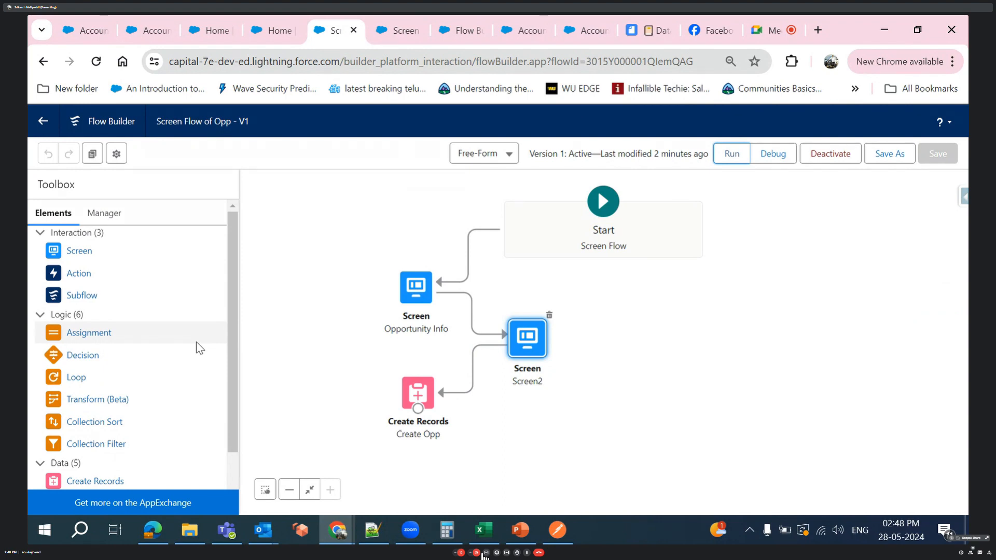
scroll(200, 348, down, 1)
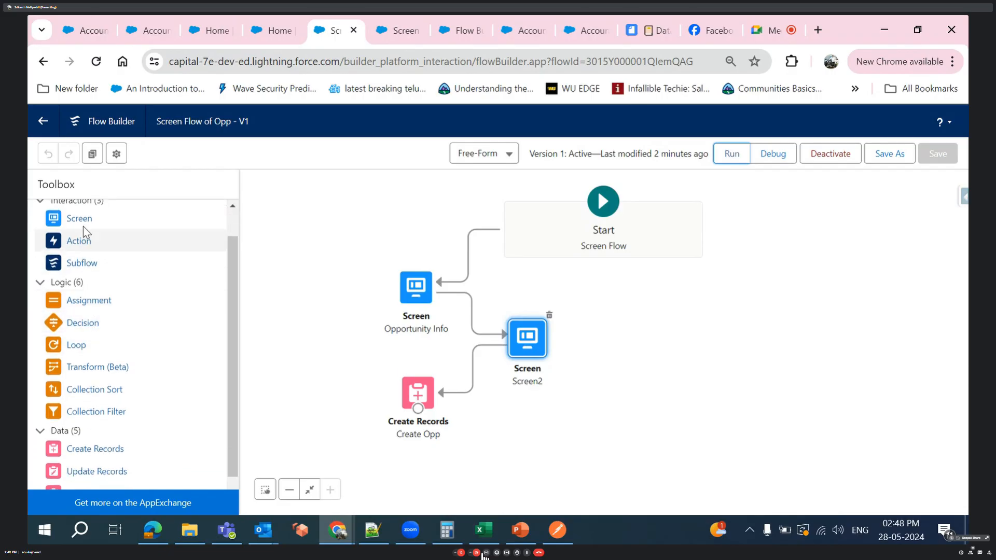
drag(83, 227, 329, 360)
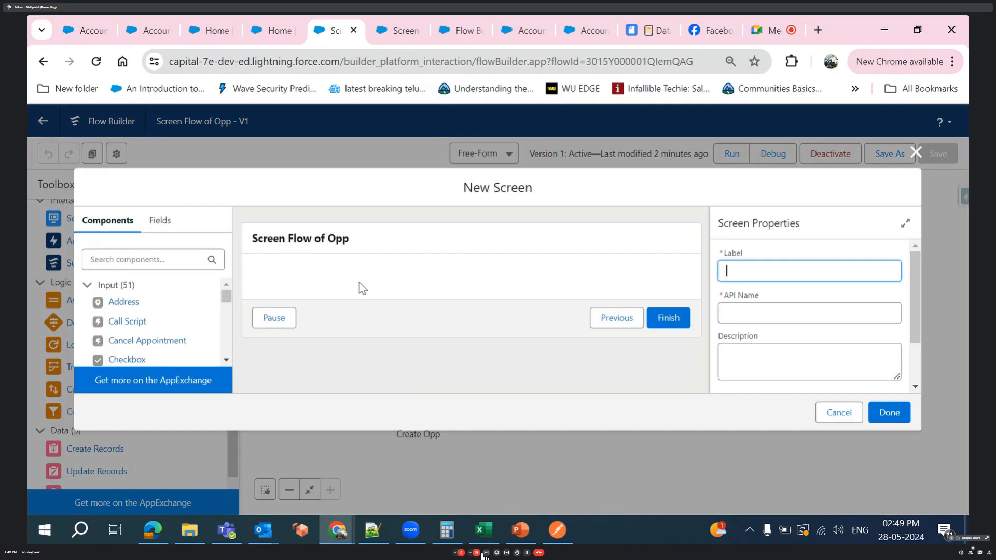
- Find the Text input component and add it to the new screen
scroll(146, 314, down, 2)
scroll(146, 315, down, 1)
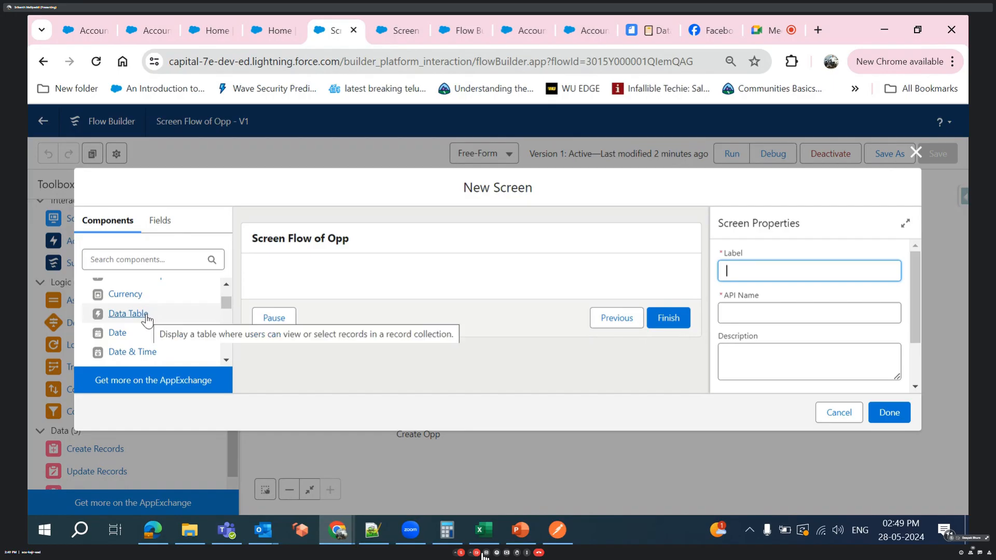
scroll(147, 319, down, 2)
click(123, 259)
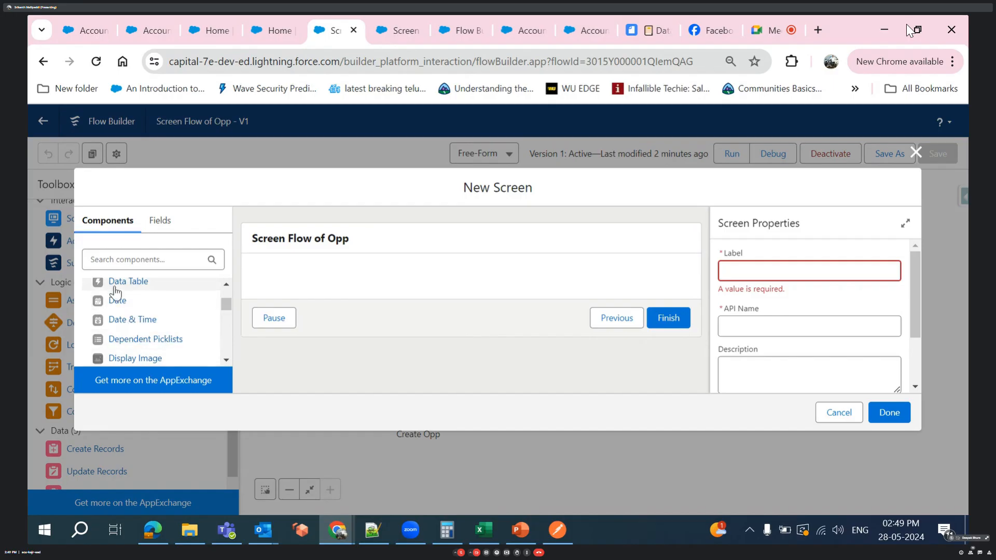
click(119, 259)
text(text)
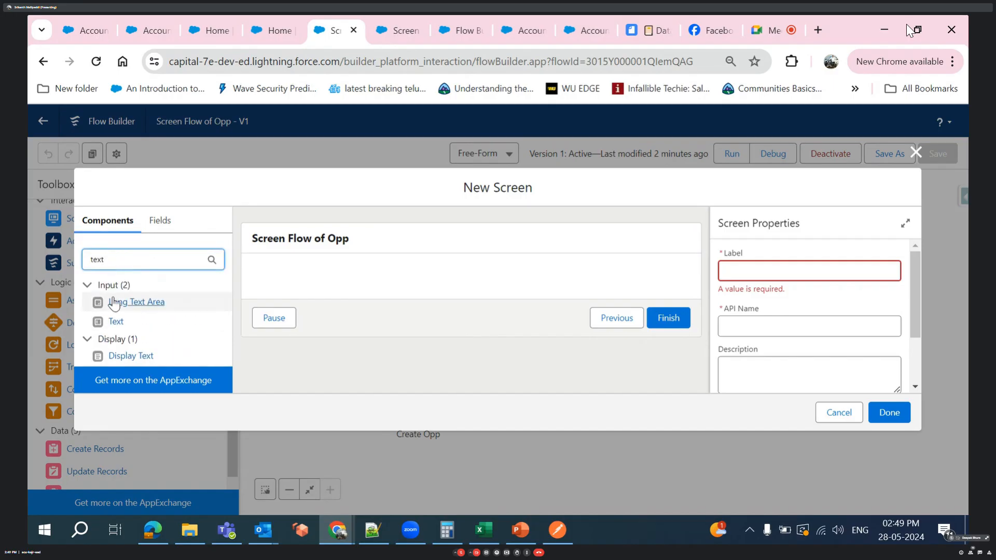
drag(119, 325, 331, 281)
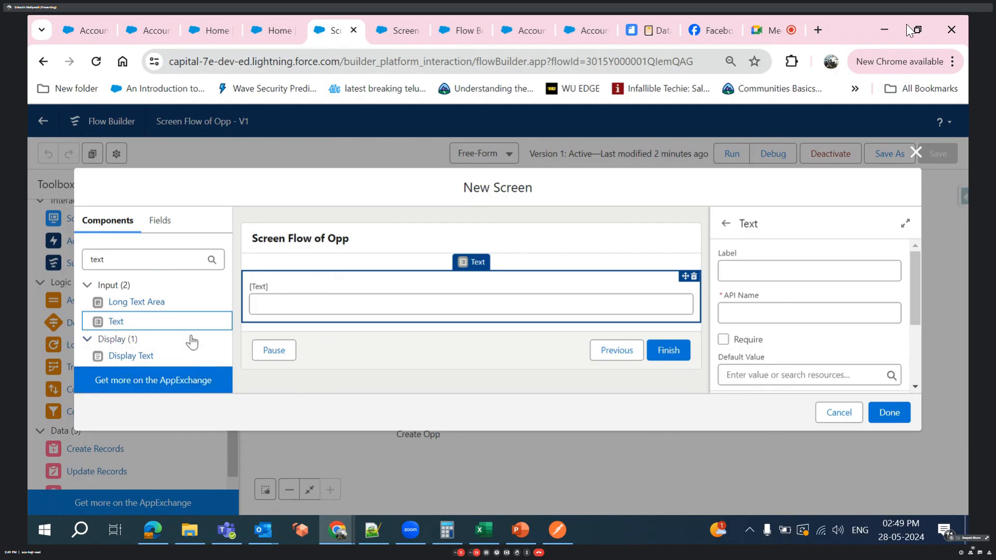
- Clear the component search and add a Date component below the Text component
click(198, 265)
key(BackSpace)
key(BackSpace)
key(BackSpace)
key(BackSpace)
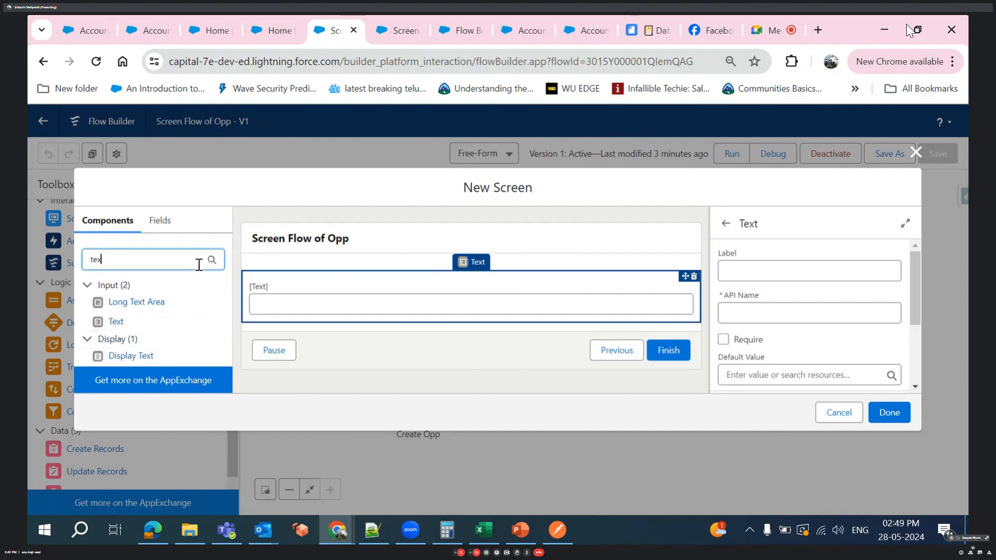
scroll(99, 332, down, 3)
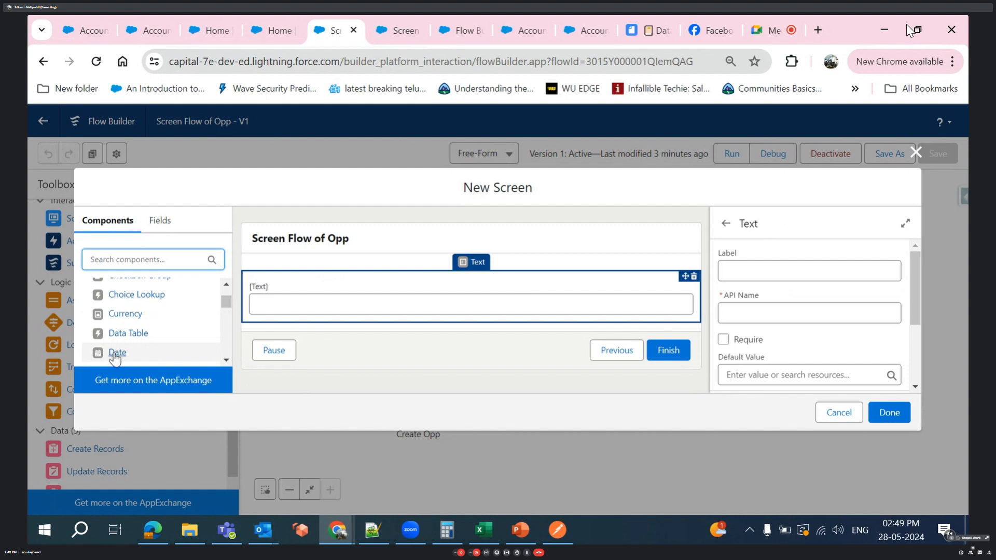
drag(114, 357, 325, 315)
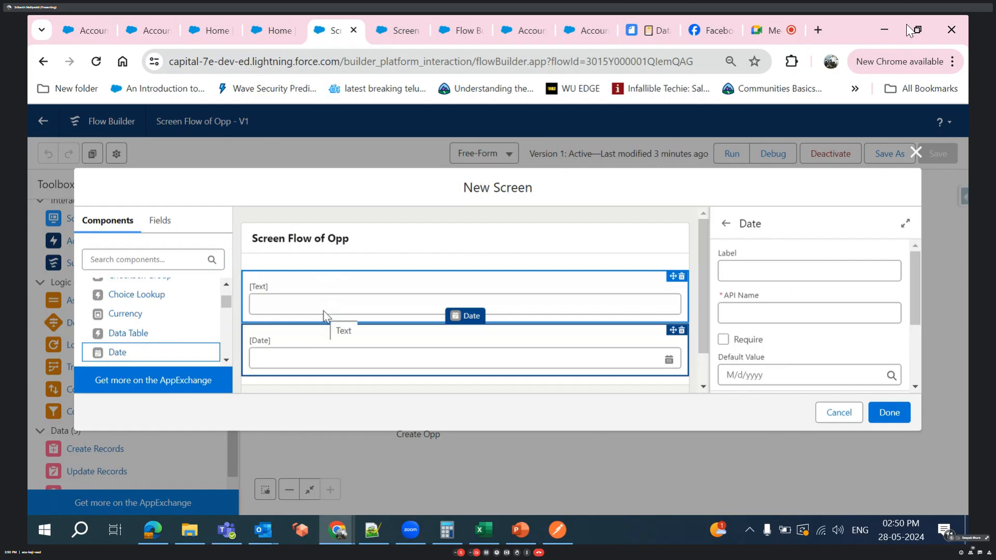
- Set the Text component's default value to {!opportunity.Name}
click(320, 310)
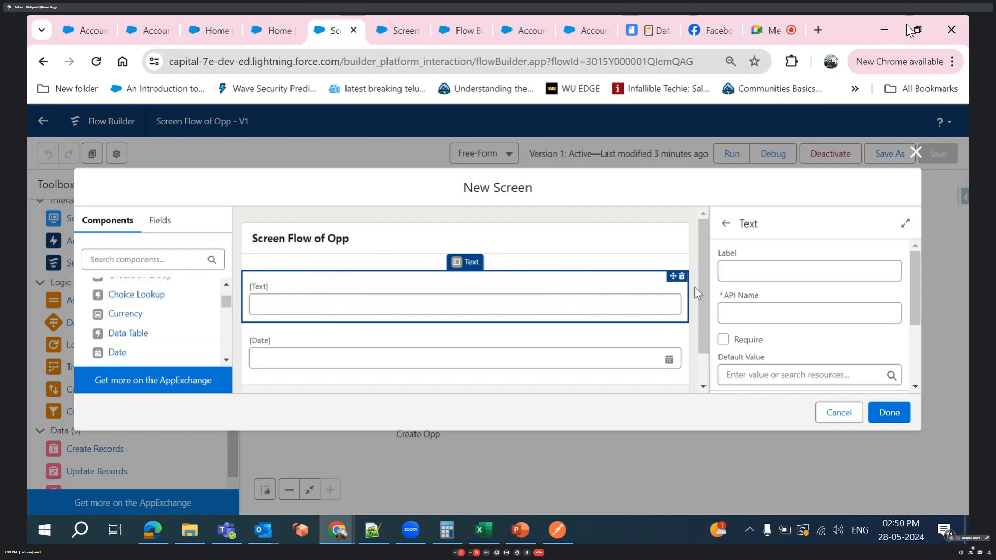
scroll(776, 304, down, 2)
click(771, 288)
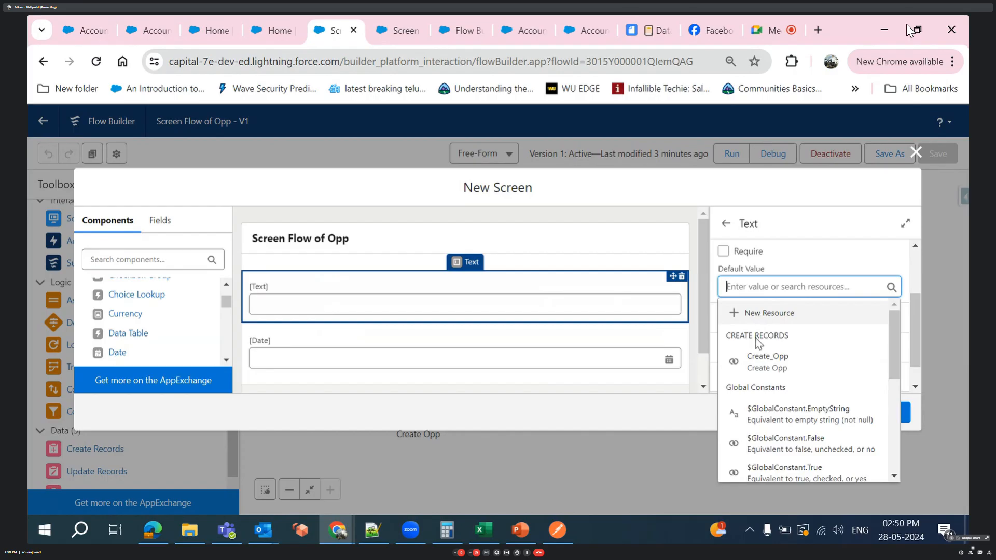
click(762, 358)
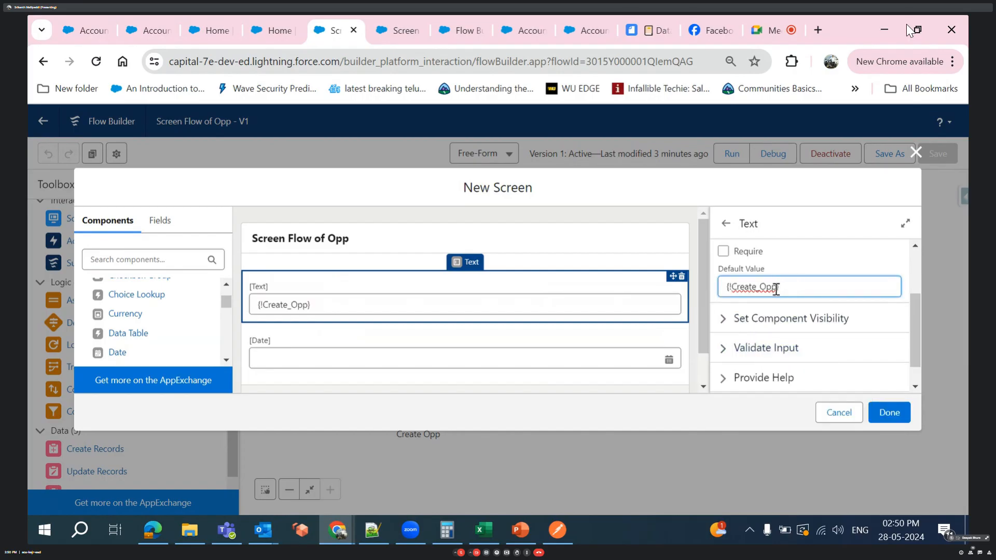
click(776, 288)
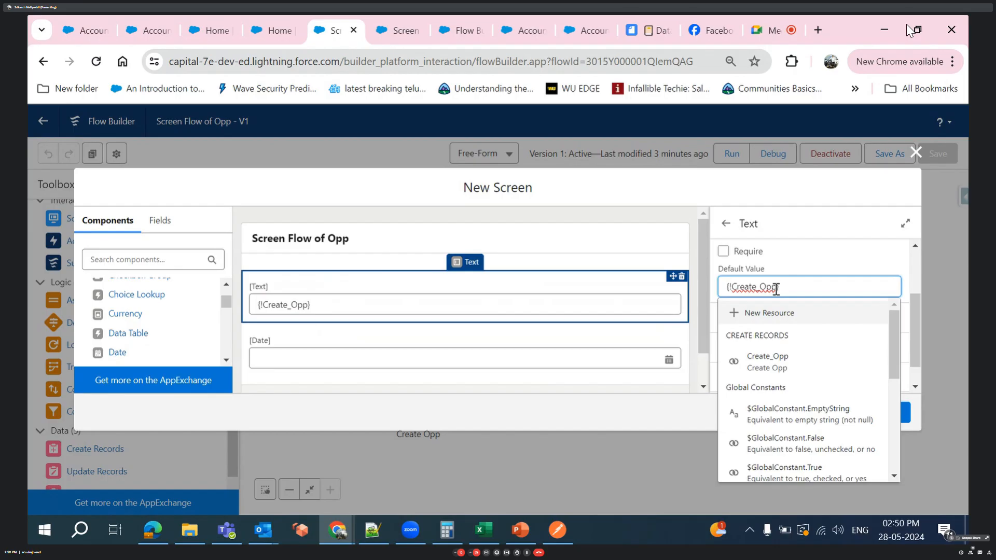
text(.)
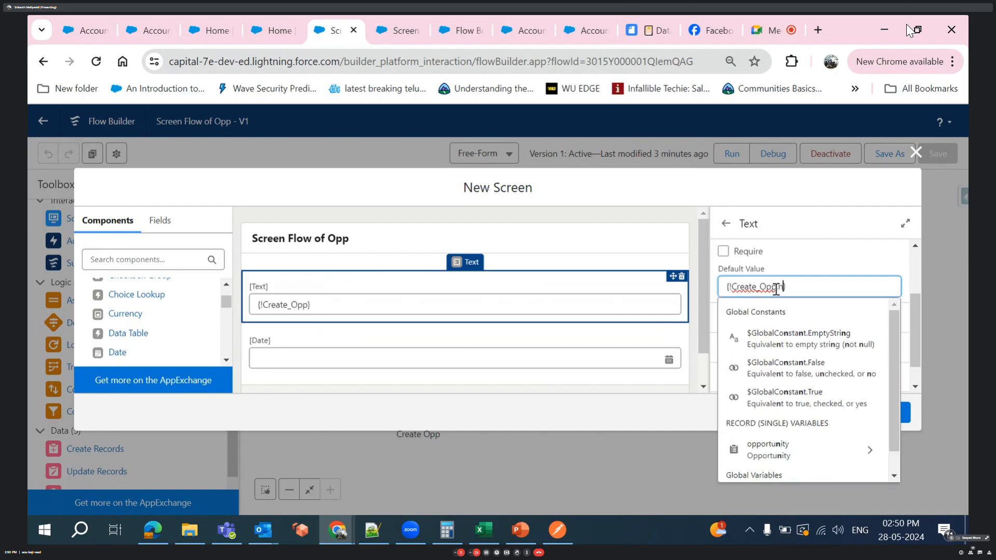
text(n)
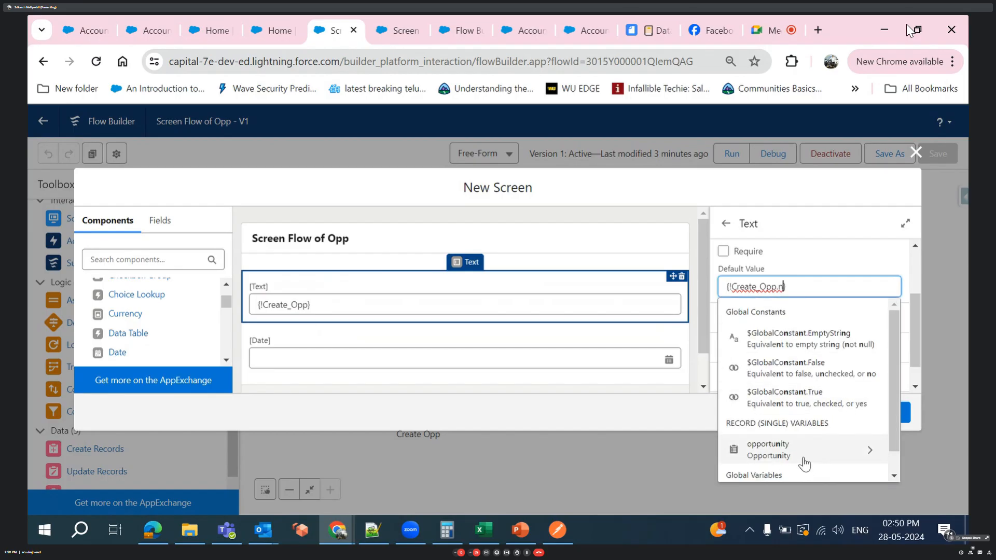
click(804, 456)
text(na)
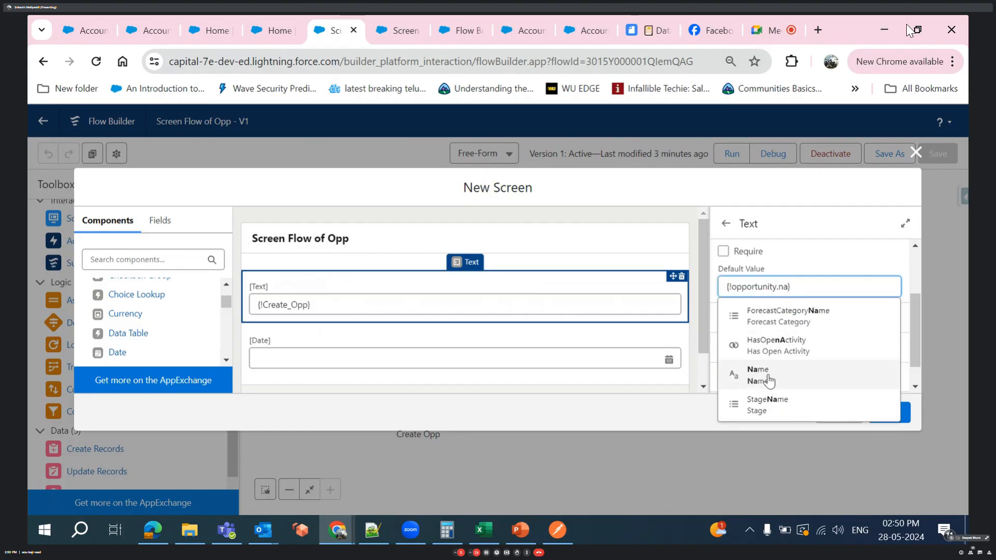
click(770, 387)
click(844, 255)
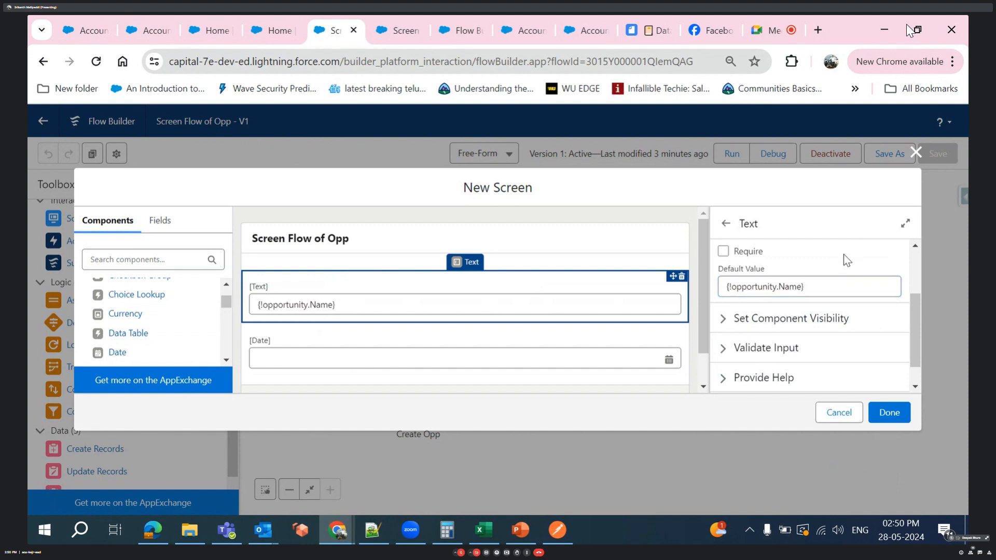
- Set the Date component's default value to {!opportunity.CloseDate}
click(346, 370)
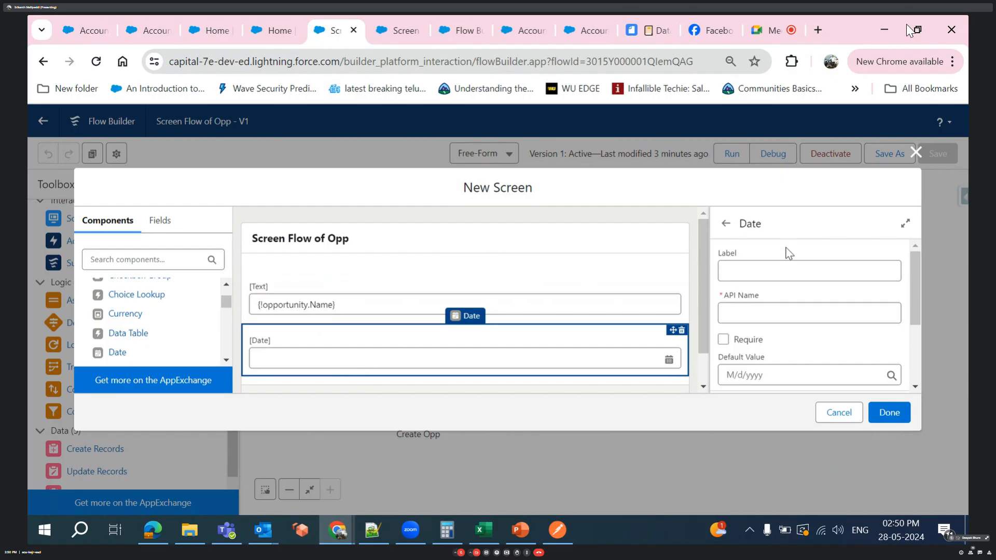
scroll(765, 360, down, 3)
click(750, 258)
scroll(766, 360, down, 3)
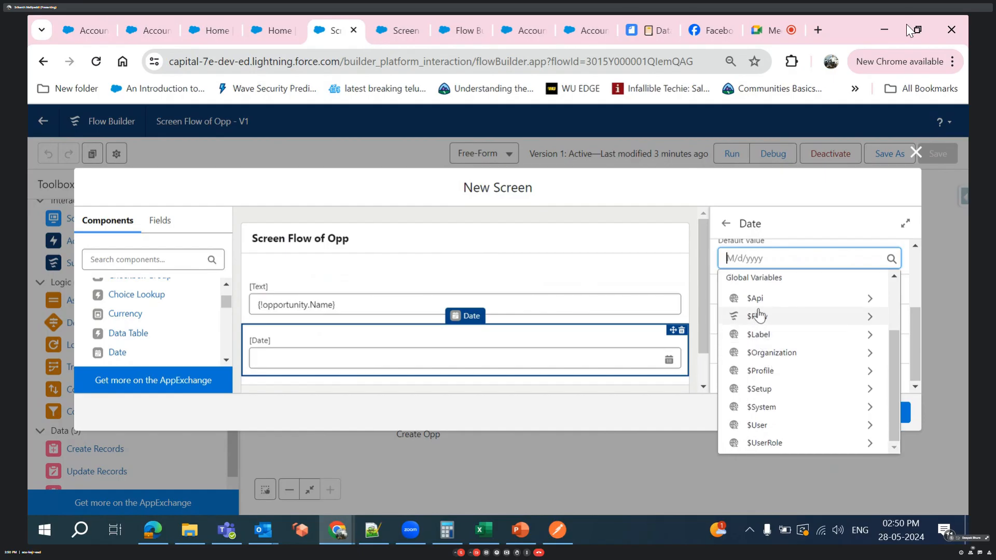
text(op)
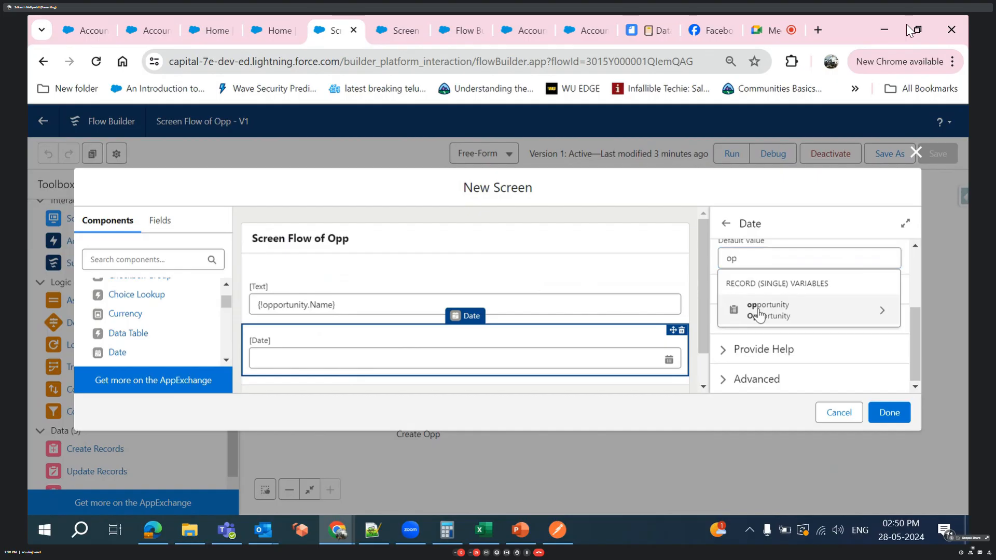
click(759, 315)
scroll(755, 367, down, 3)
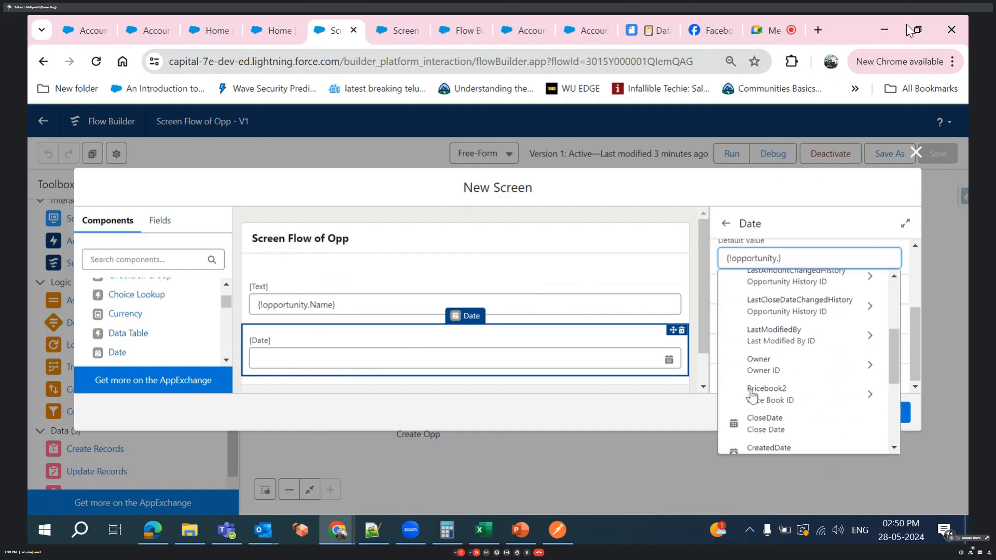
scroll(752, 395, down, 2)
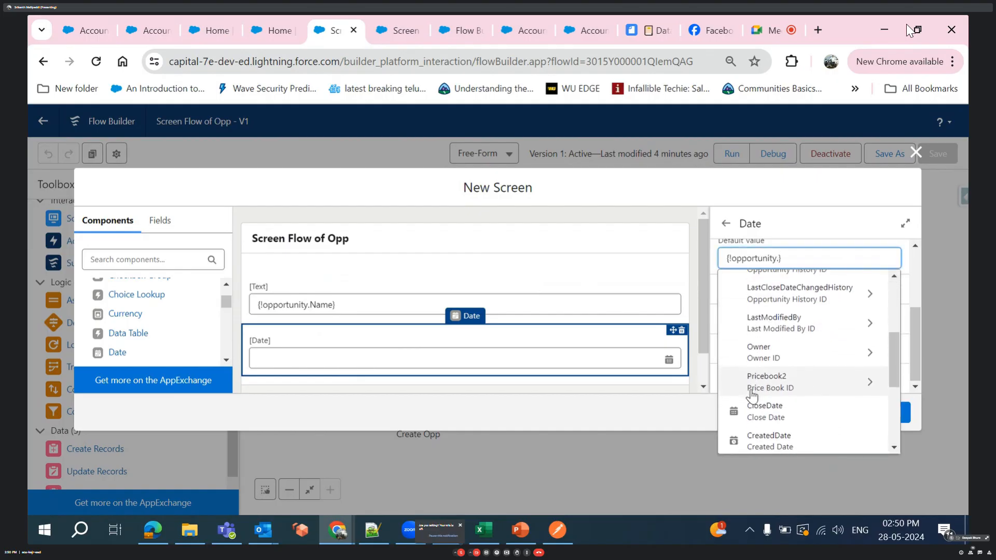
scroll(751, 397, up, 4)
scroll(752, 397, up, 2)
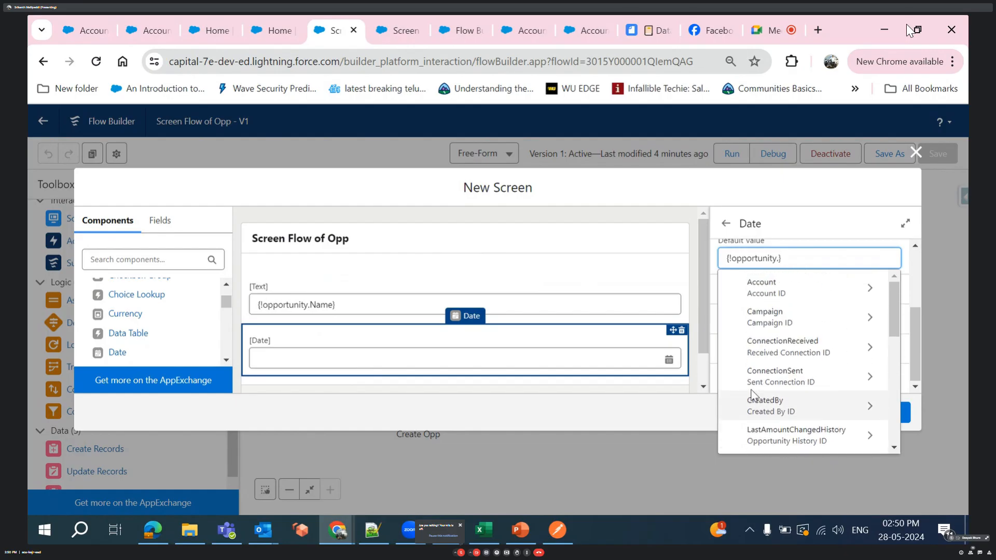
scroll(752, 395, down, 1)
scroll(752, 397, down, 2)
scroll(752, 395, up, 3)
scroll(752, 395, down, 1)
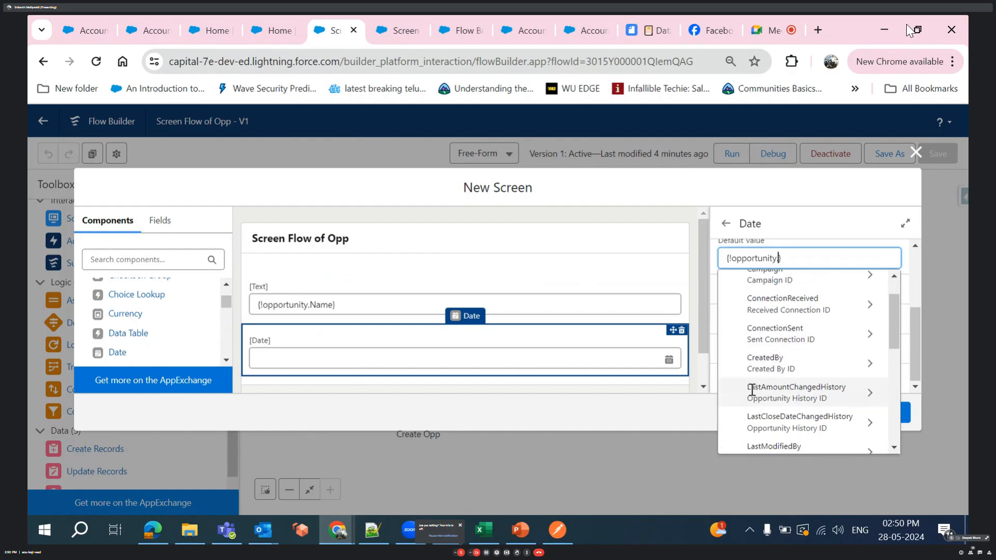
text(cl)
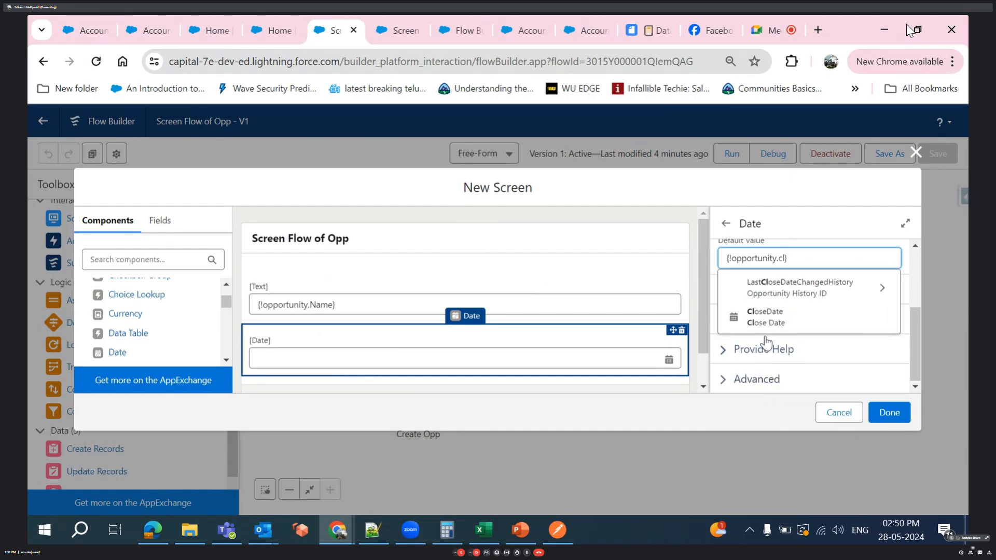
click(764, 325)
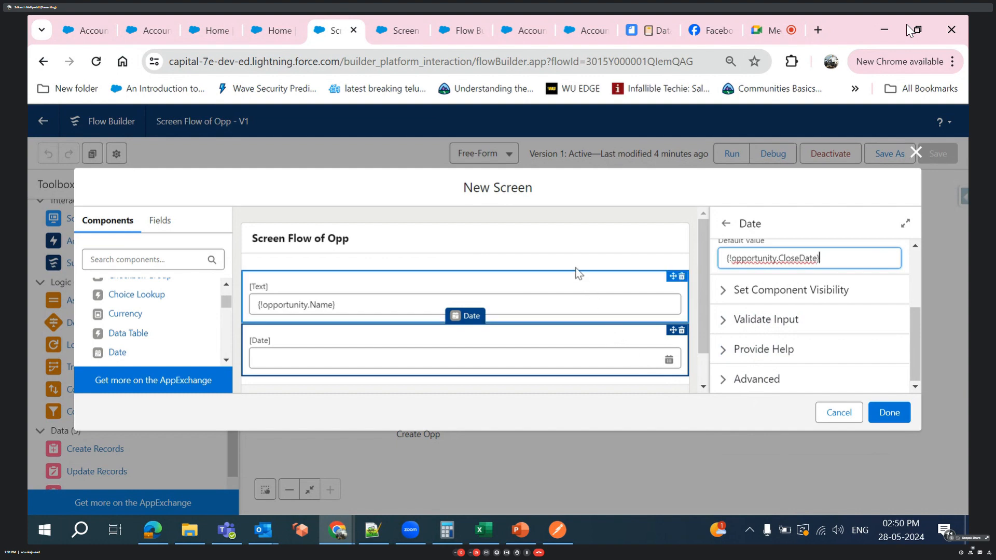
click(566, 244)
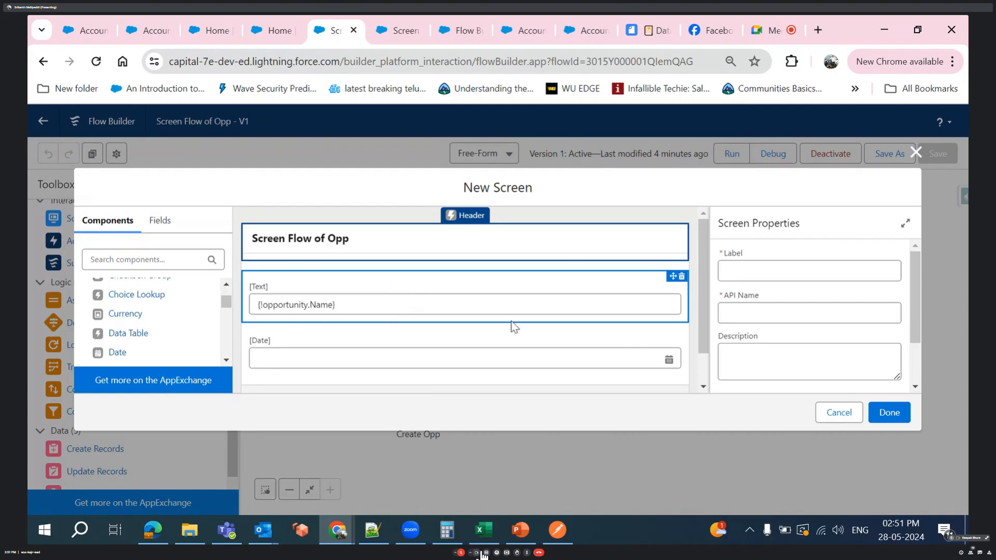
- Discard the new screen and review the running flow's Opportunity form before returning to the flow canvas
click(839, 413)
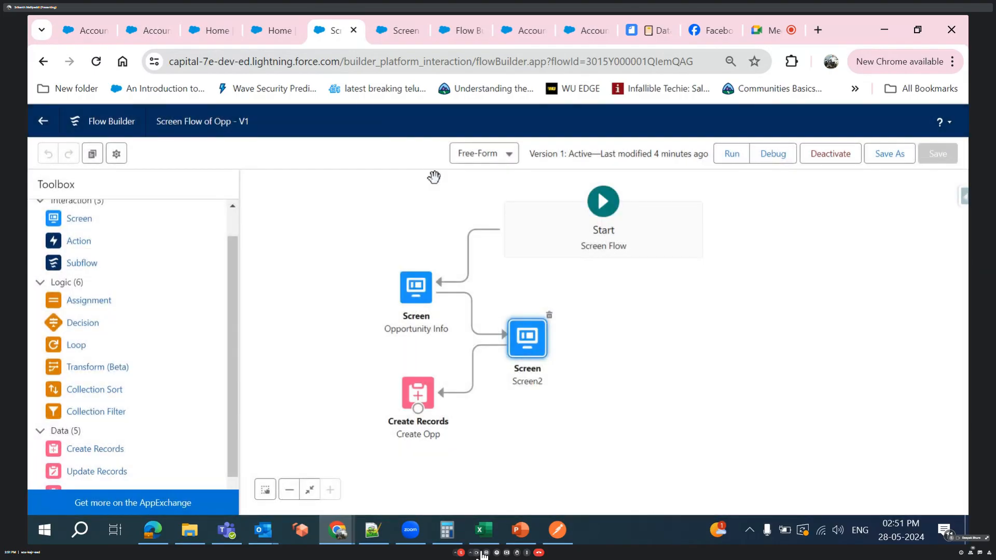
click(389, 27)
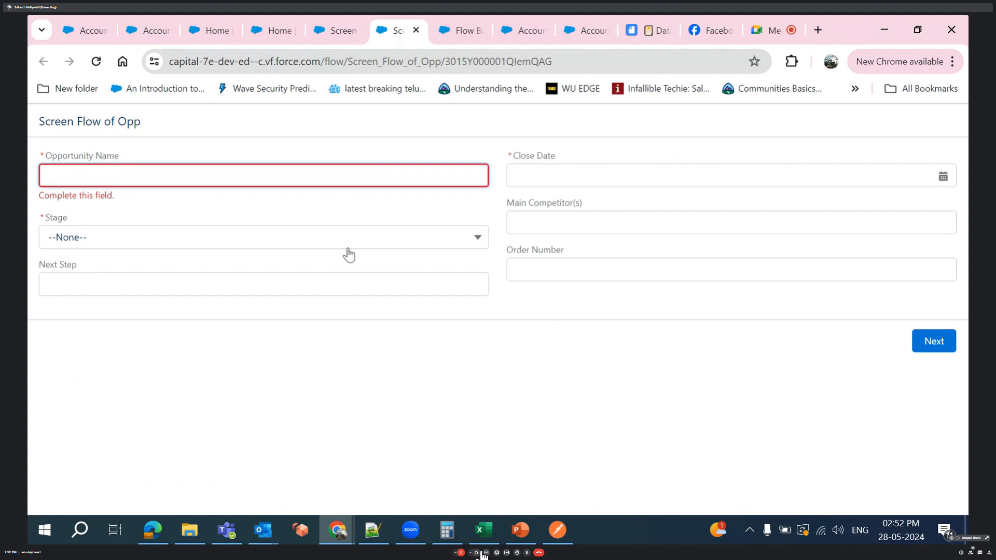
click(314, 23)
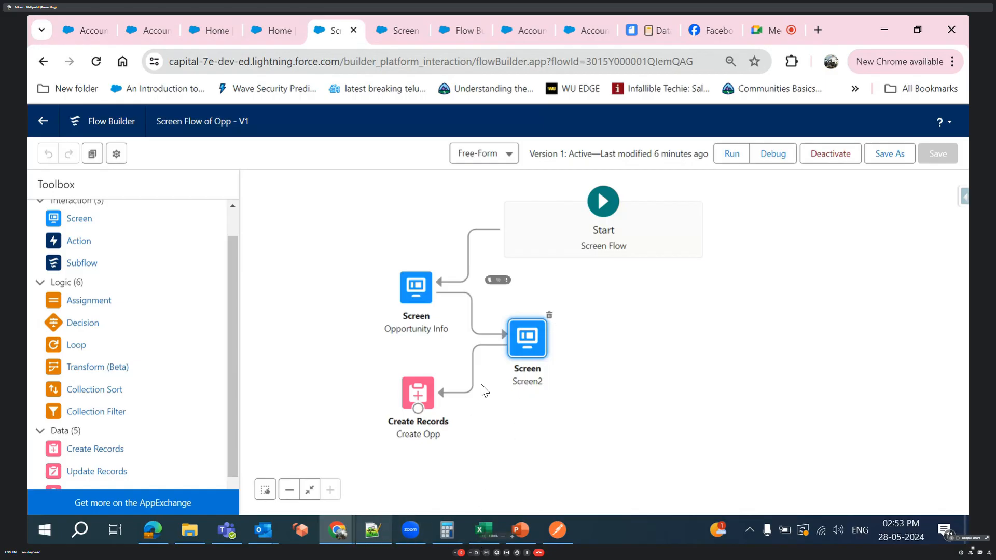
click(370, 542)
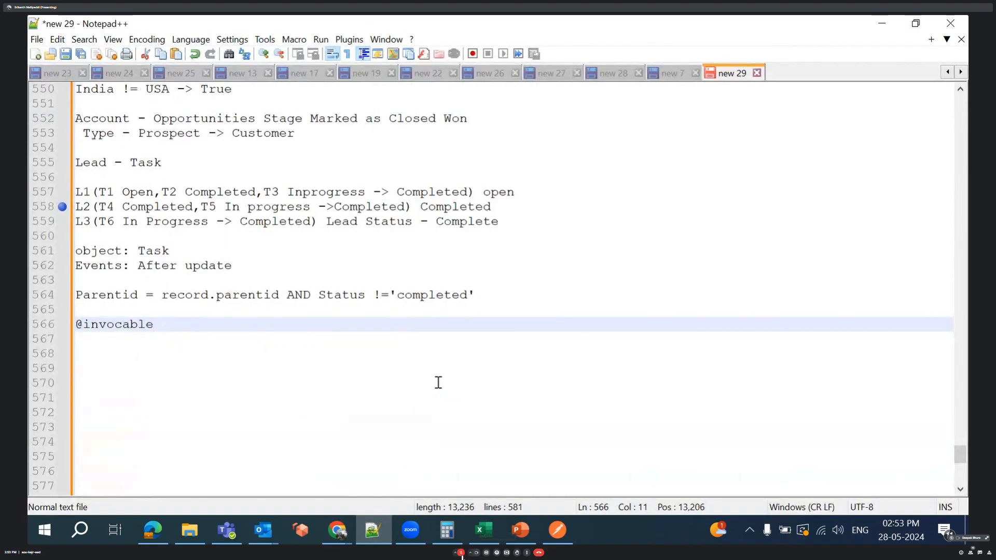
key(Return)
key(Return)
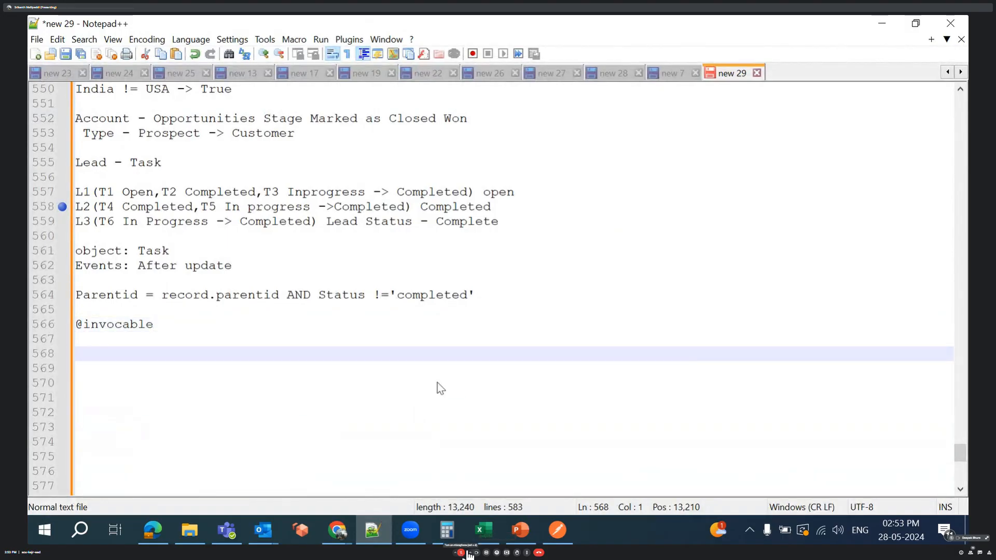
text(Employe)
key(BackSpace)
key(BackSpace)
key(BackSpace)
key(BackSpace)
key(BackSpace)
key(BackSpace)
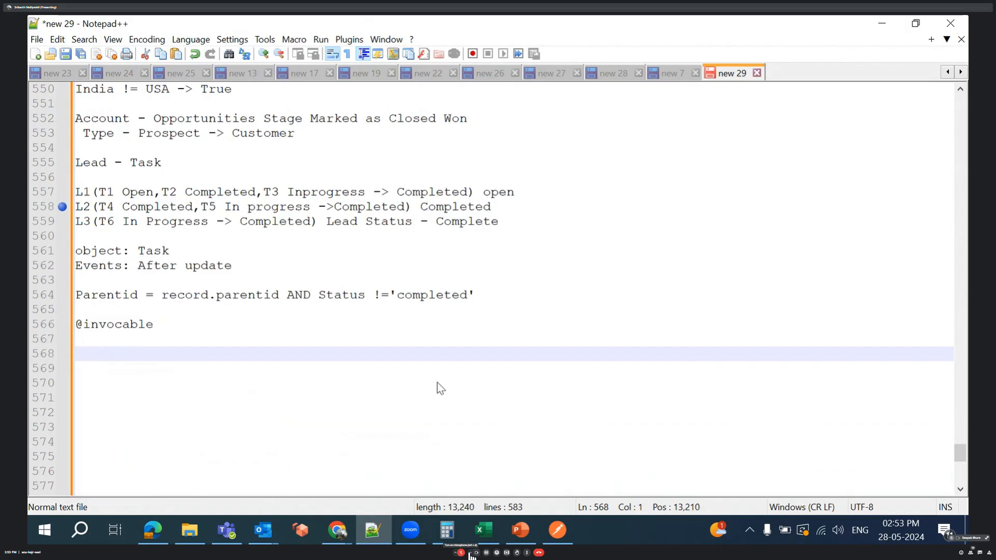
text(Jo)
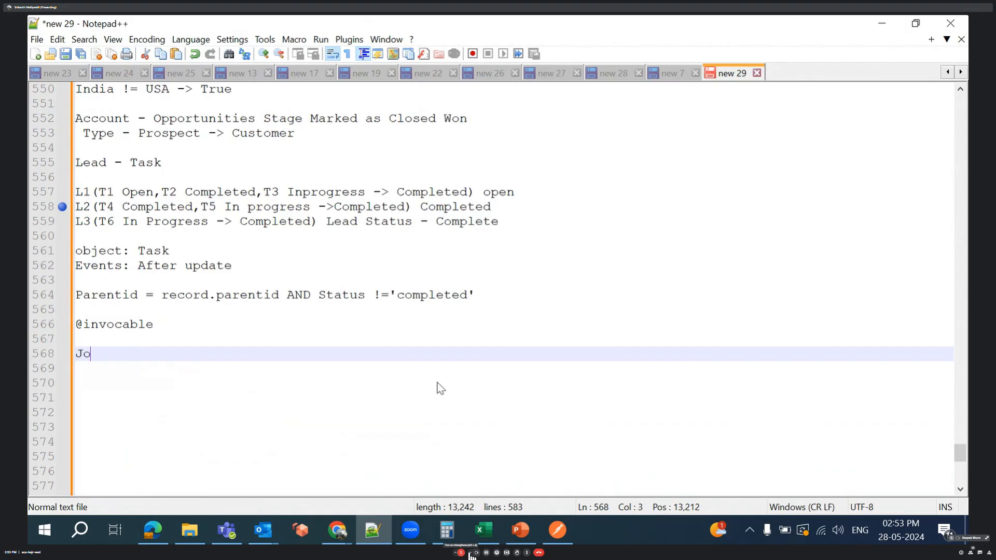
text(b Ap)
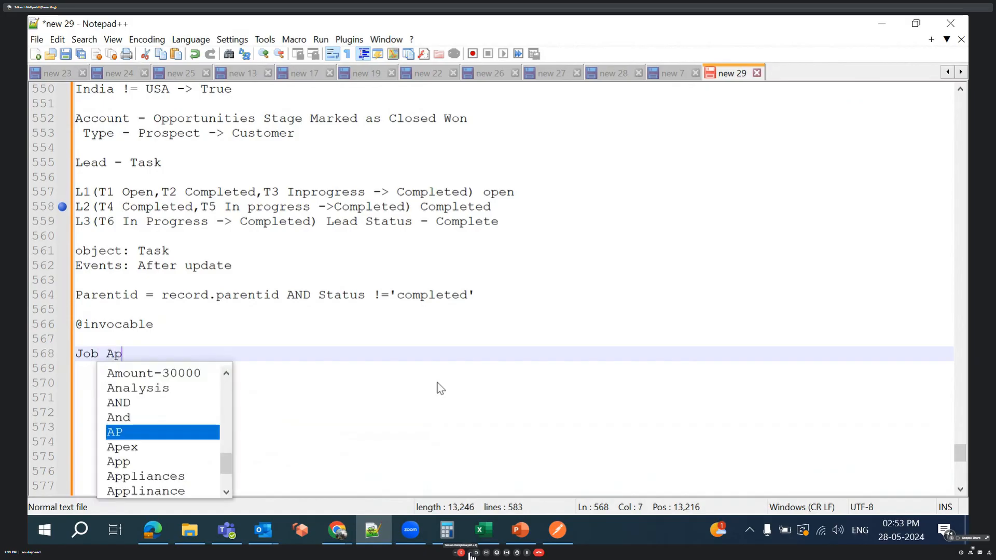
text(plica)
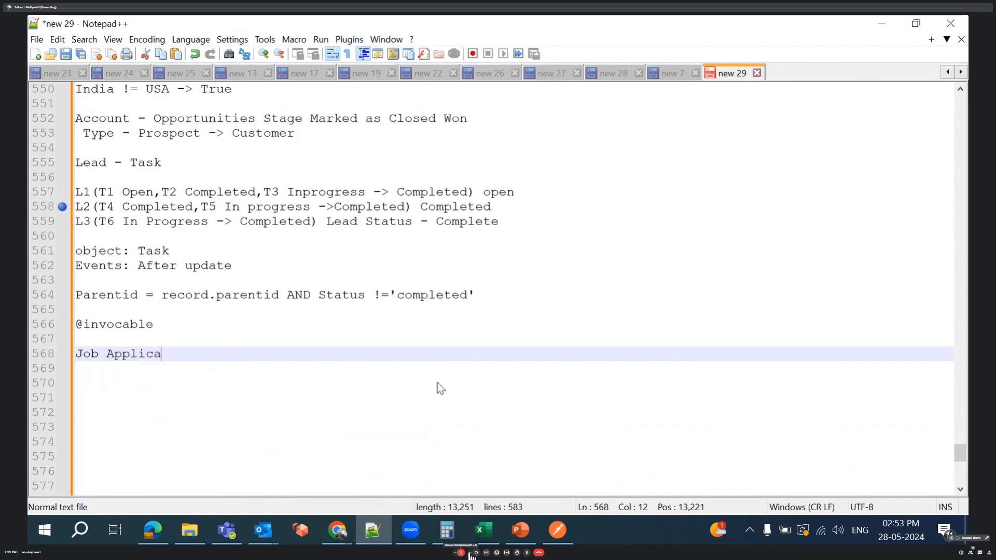
text(tion)
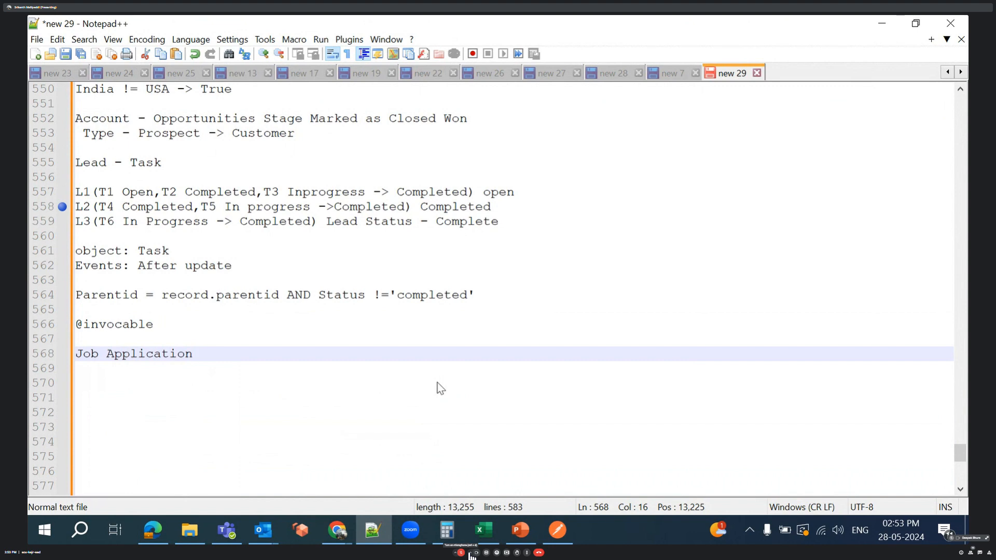
- Add the line Personal information below the Job Application heading, leaving one blank line between them
key(Return)
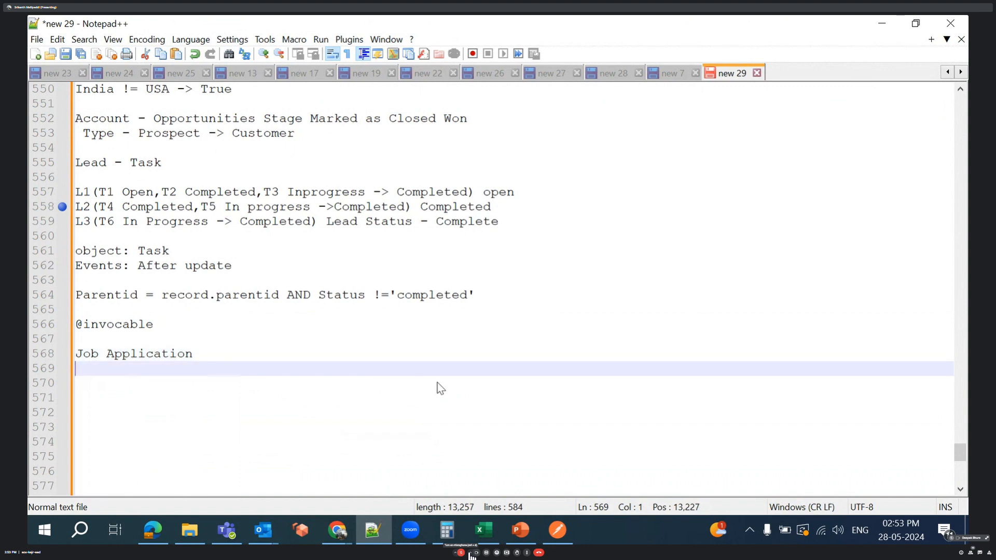
key(Return)
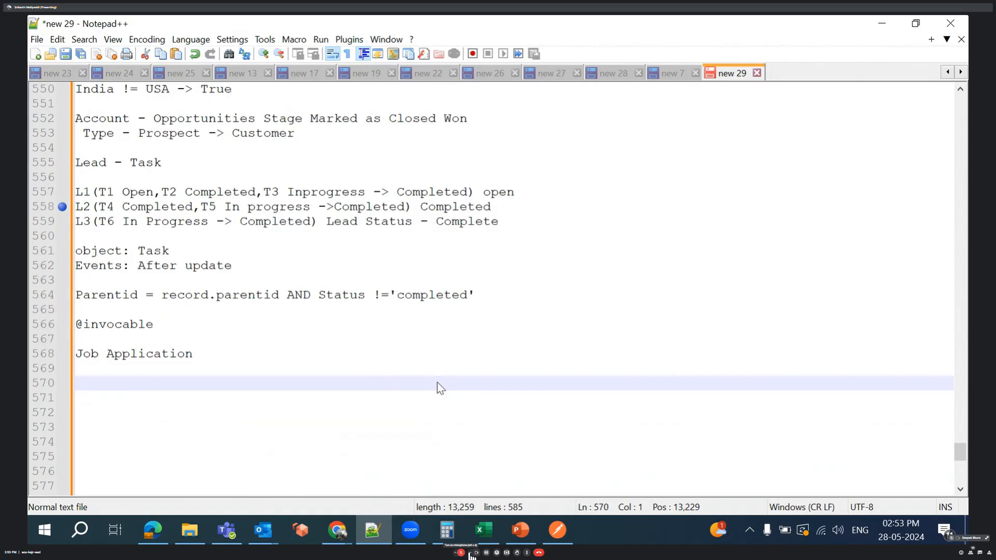
text(P)
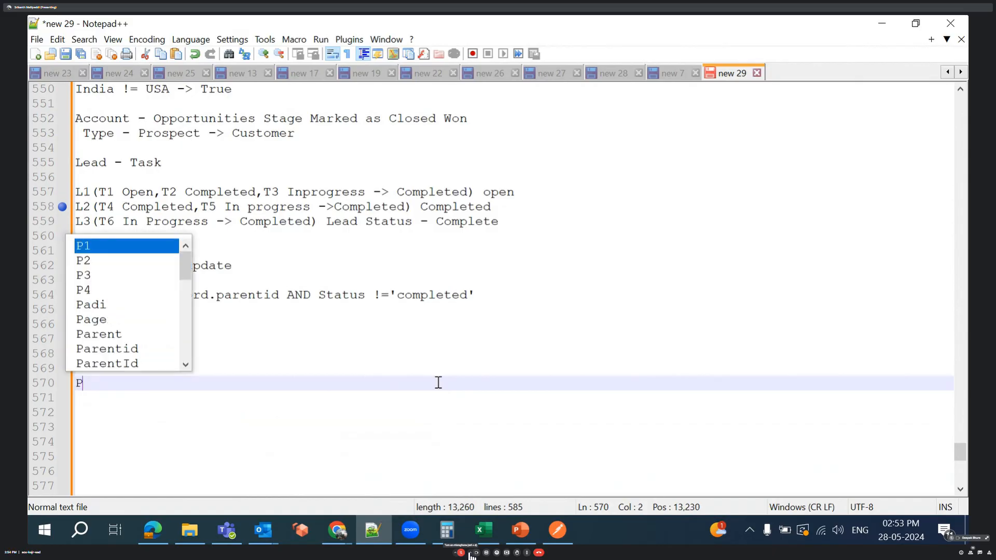
text(ers)
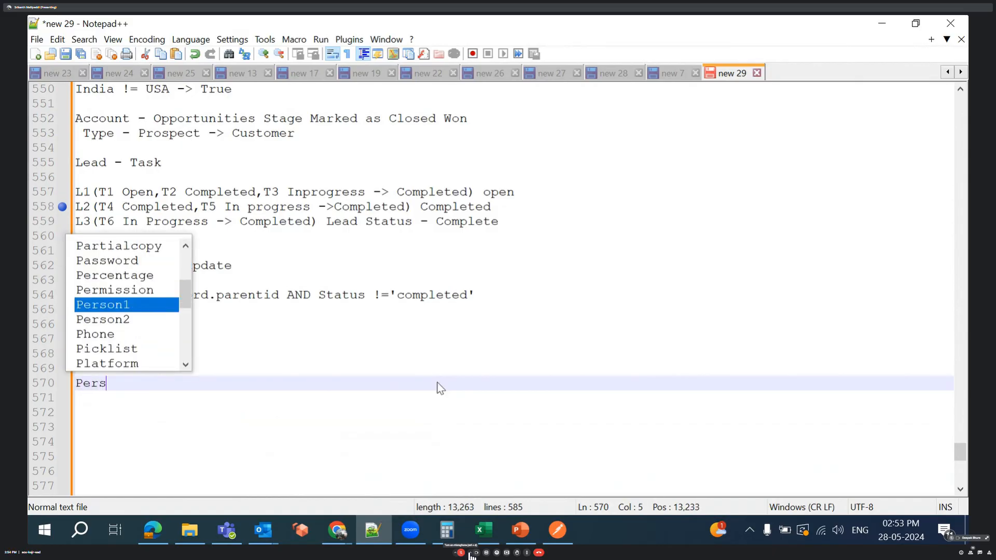
text(onal in)
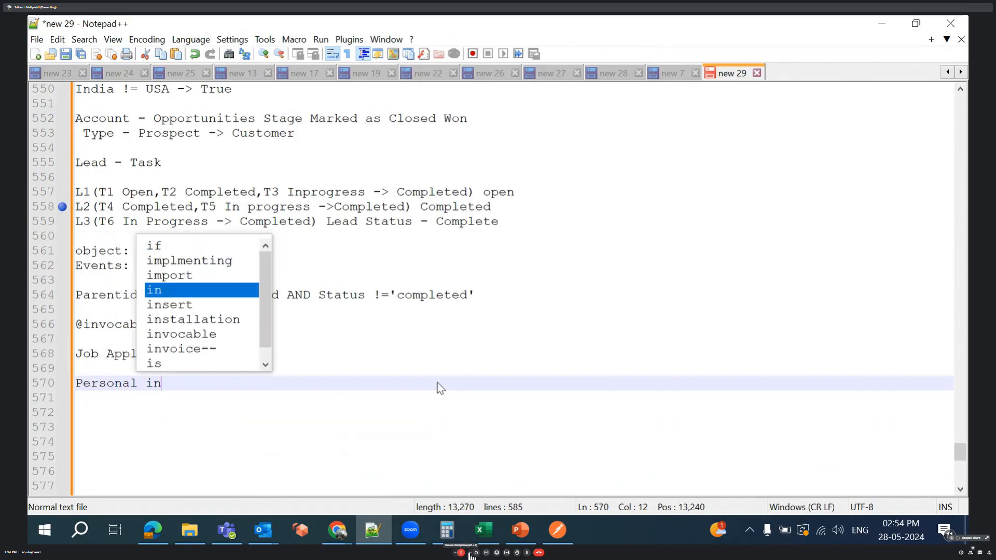
text(formation)
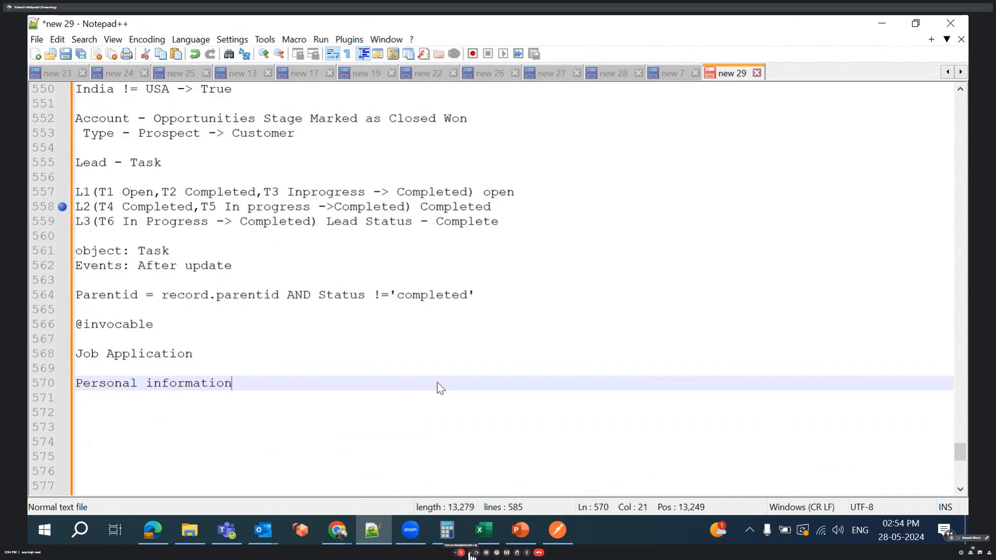
- Add the line Experience Info directly below Personal information
key(Return)
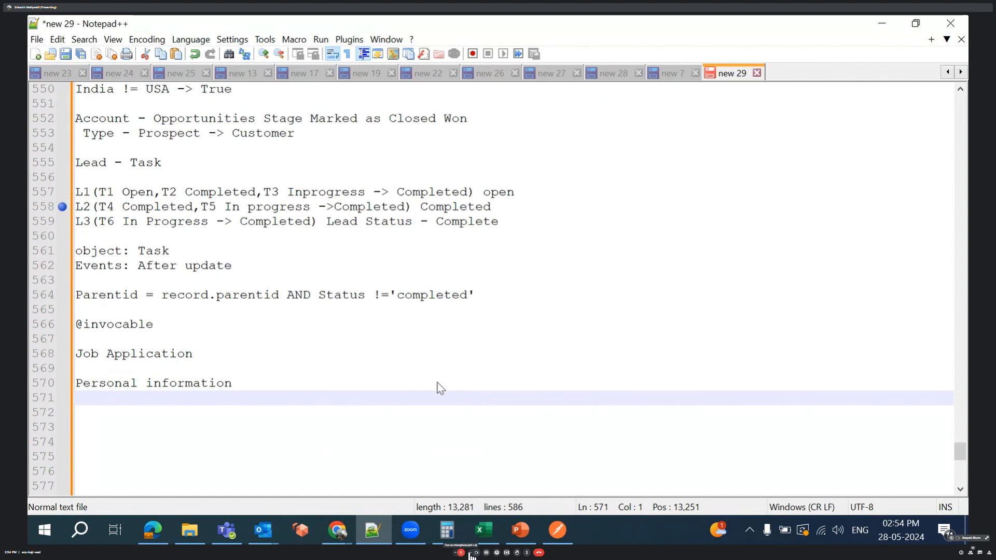
text(Exp)
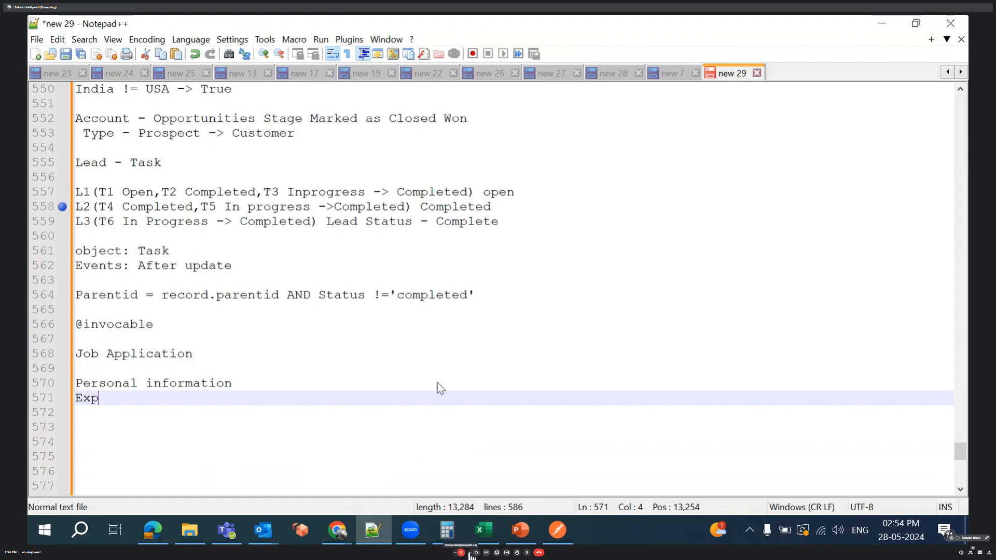
text(erience )
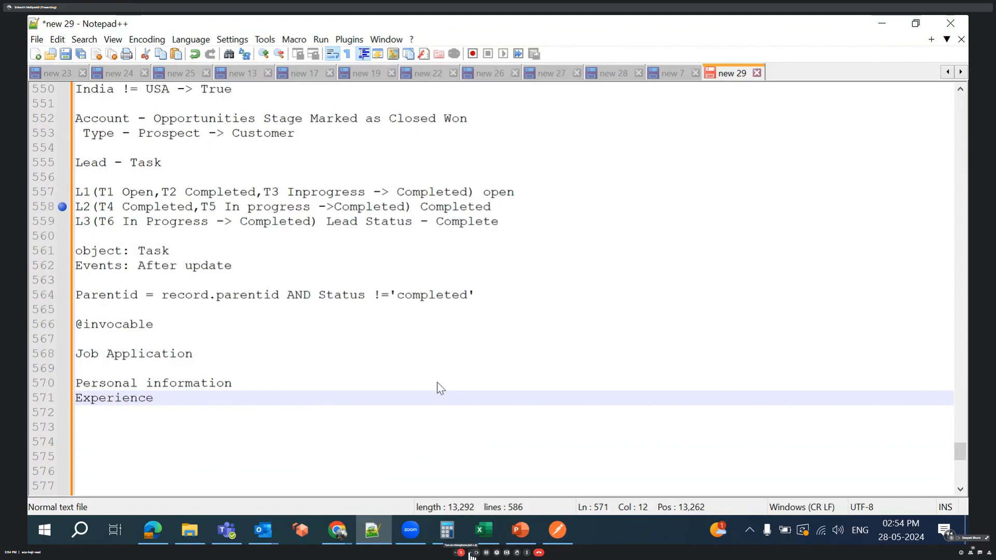
text(Info)
- Add the line Educationational Information directly below Experience Info
key(Return)
text(E)
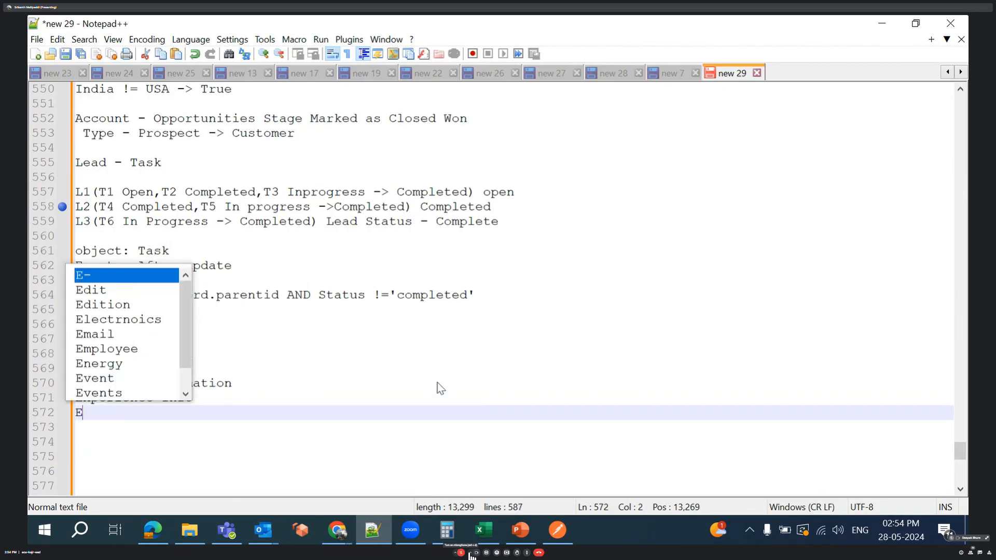
text(duca)
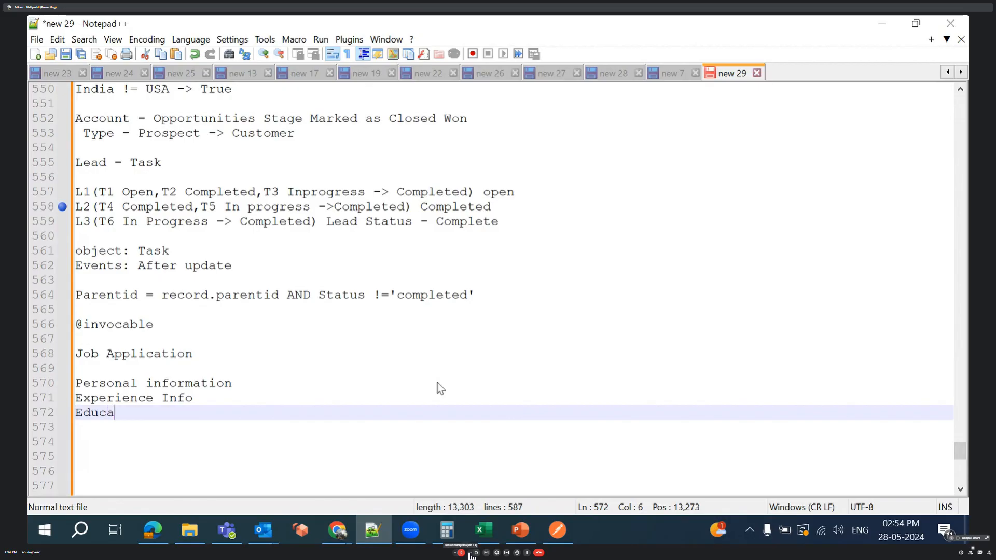
text(tionationat)
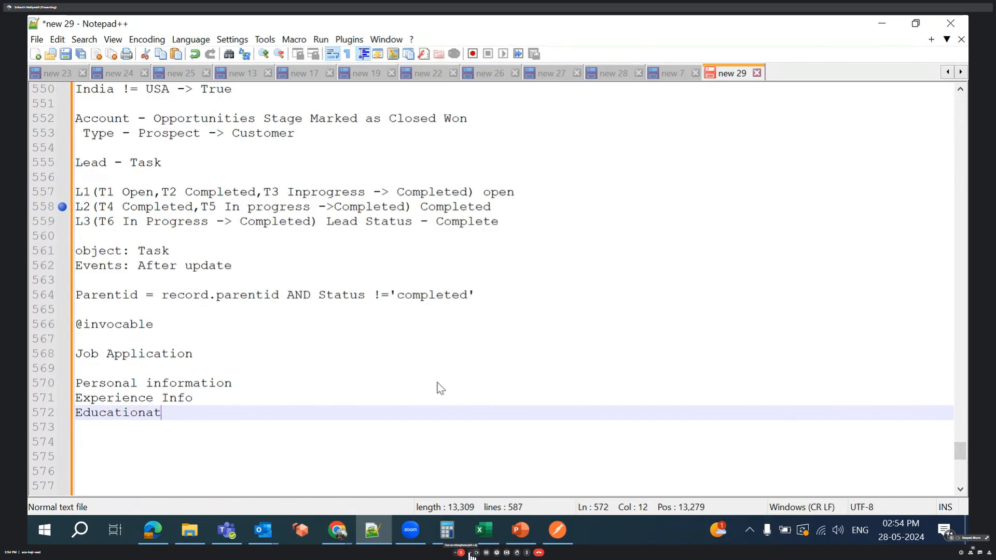
text(l Inf)
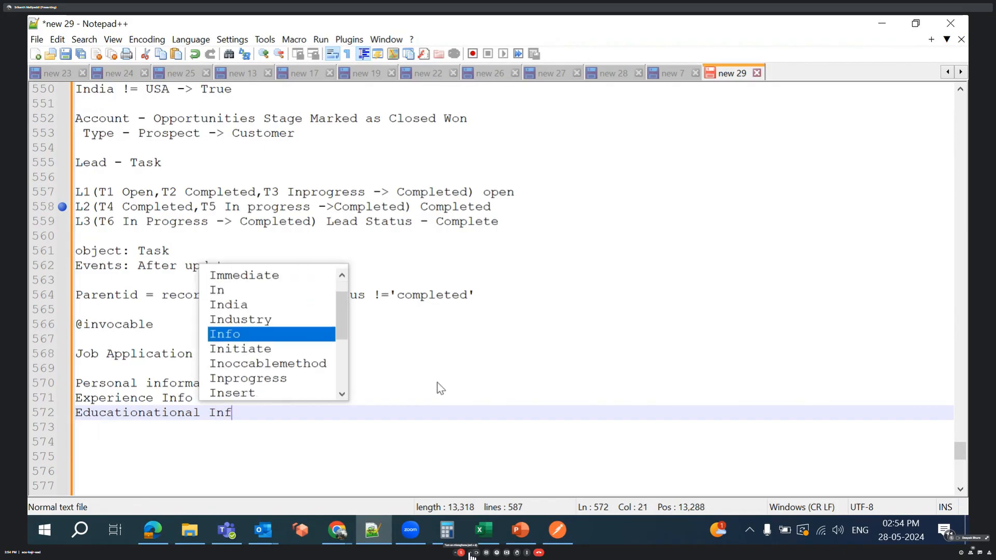
text(orm)
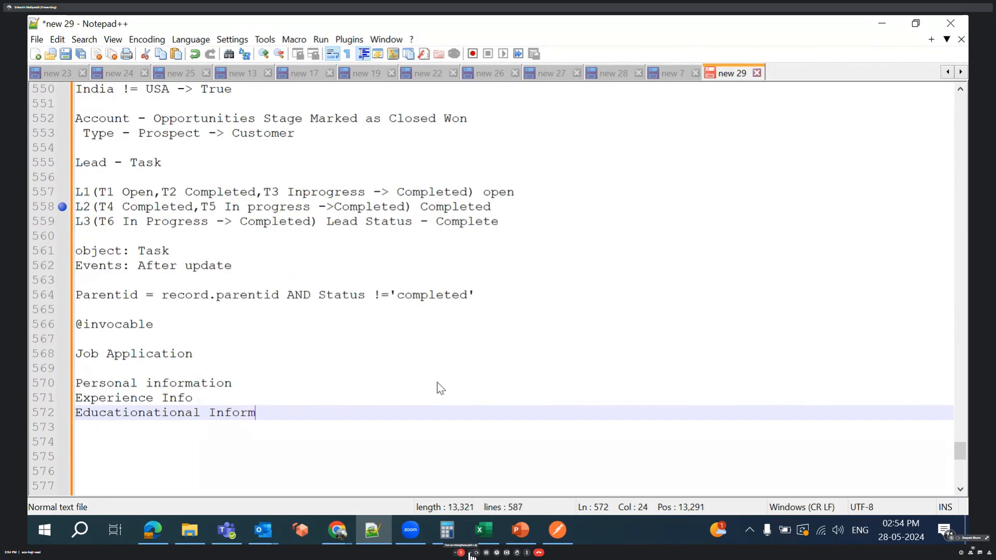
text(ation)
- Add the line Preview (Submit) as the last entry of the Job Application list
key(Return)
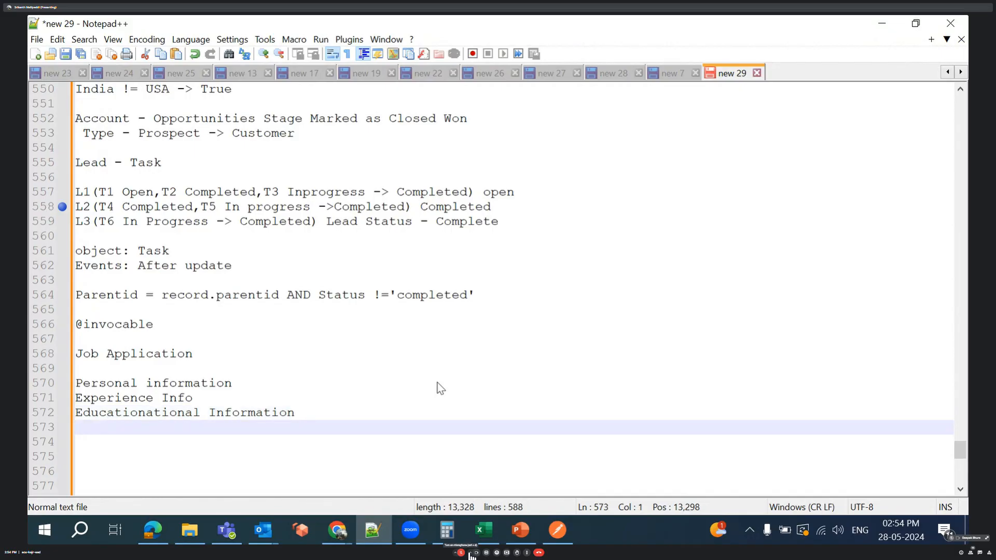
text(Pre)
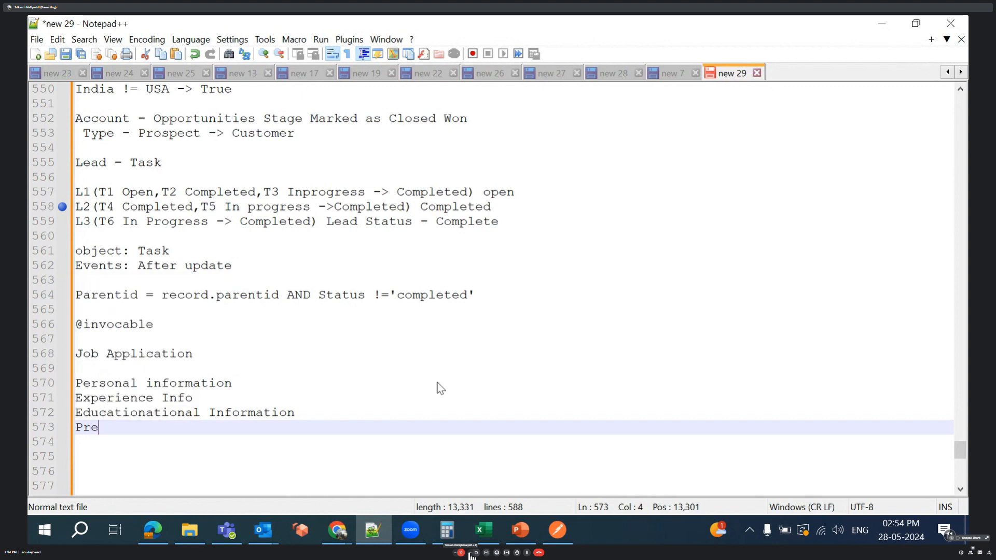
text(view)
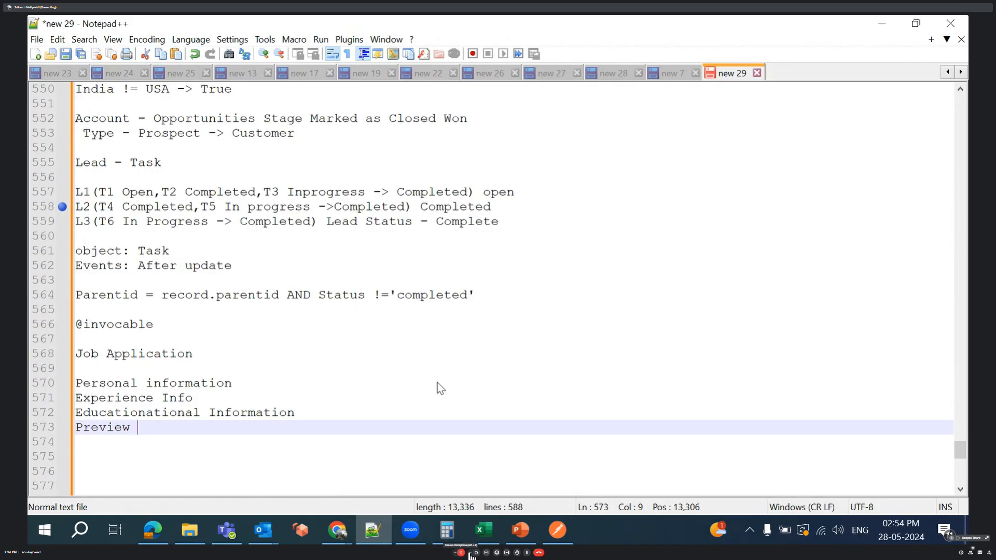
text((S)
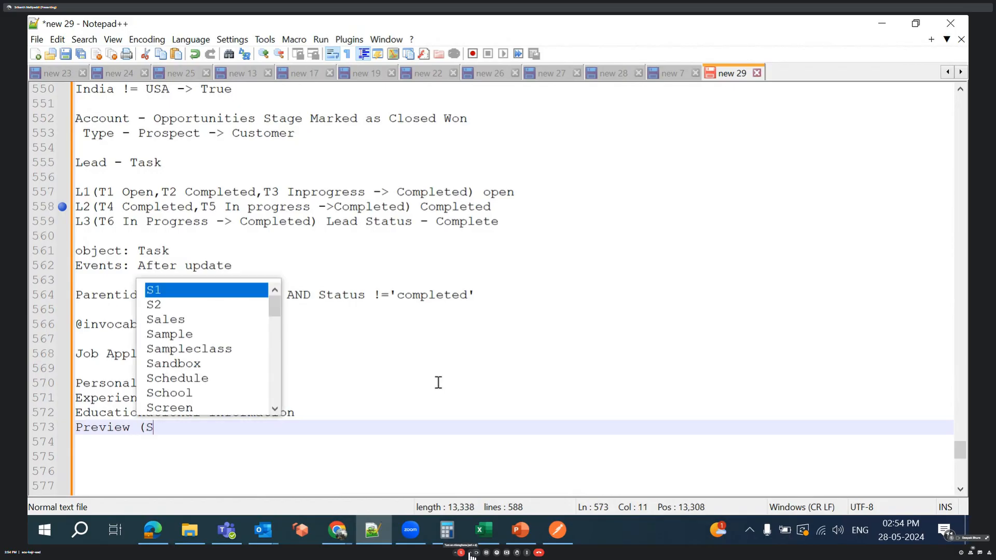
text(ubmit)
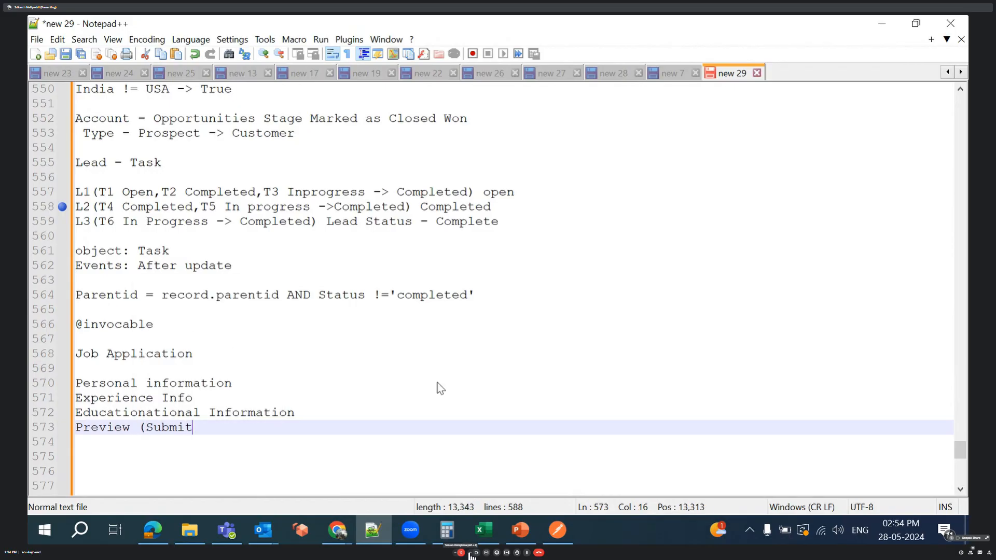
text())
- Append (previous, next) to the Educationational Information line
click(301, 413)
text(Information(p)
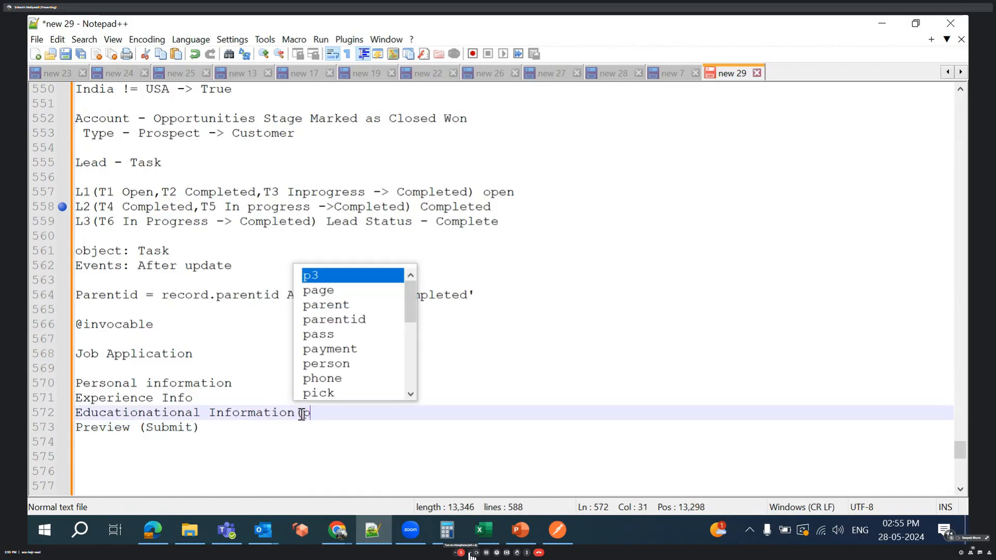
text(rev)
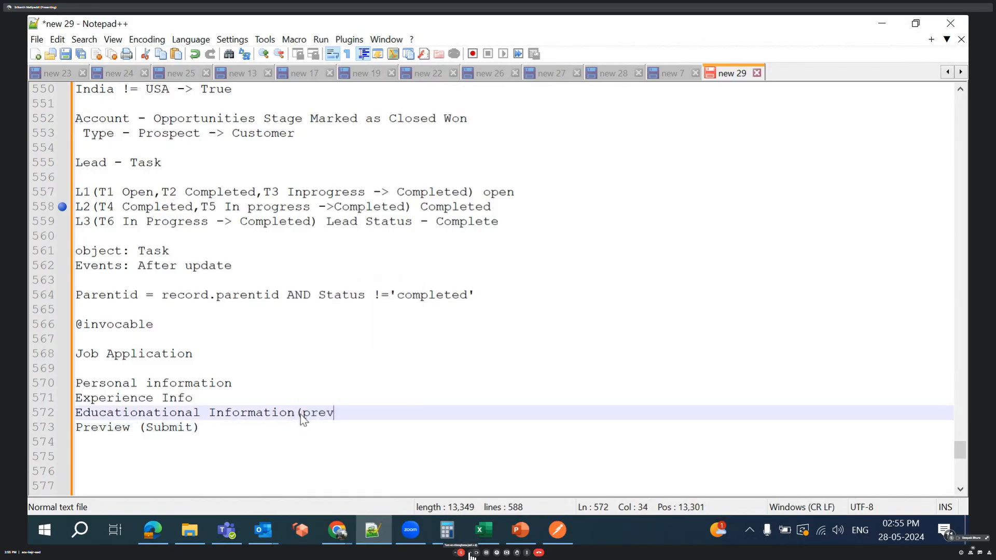
text(ious,)
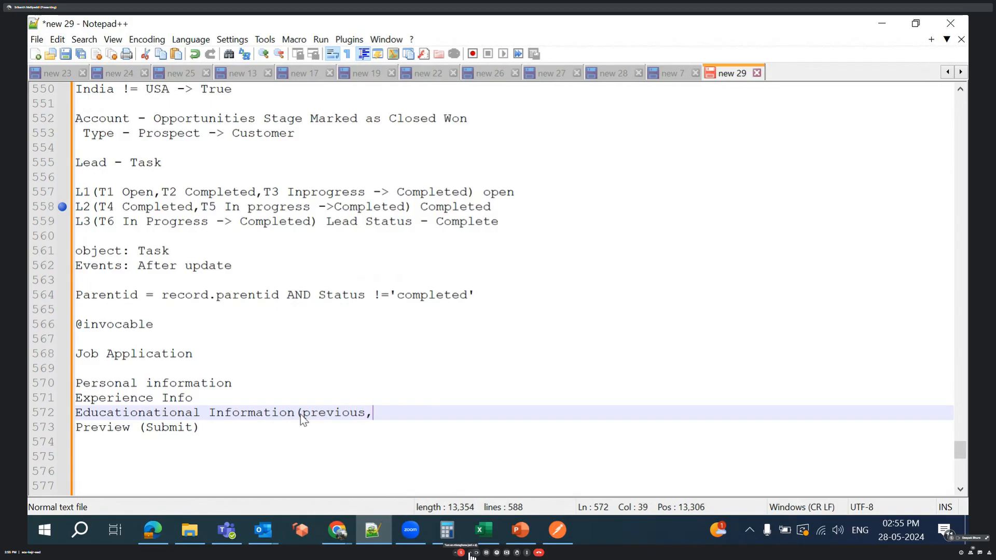
text( next_)
key(BackSpace)
text())
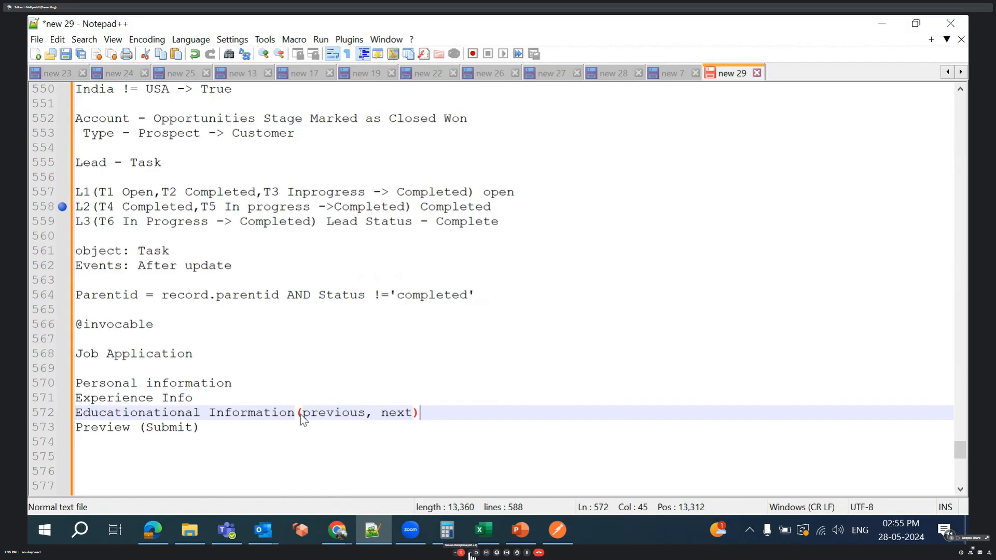
- Append (Previous, Next) to the Experience Info line after a space
click(204, 398)
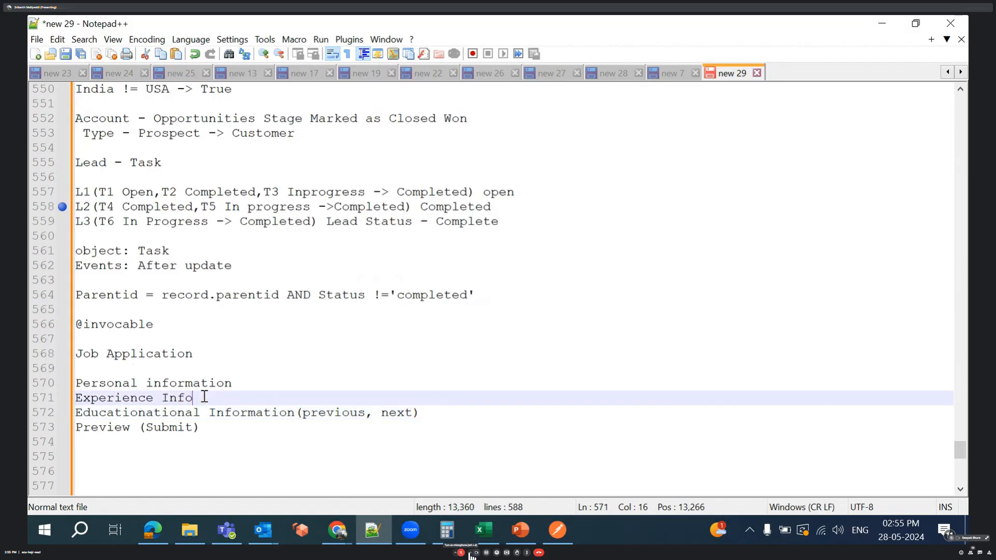
text(()
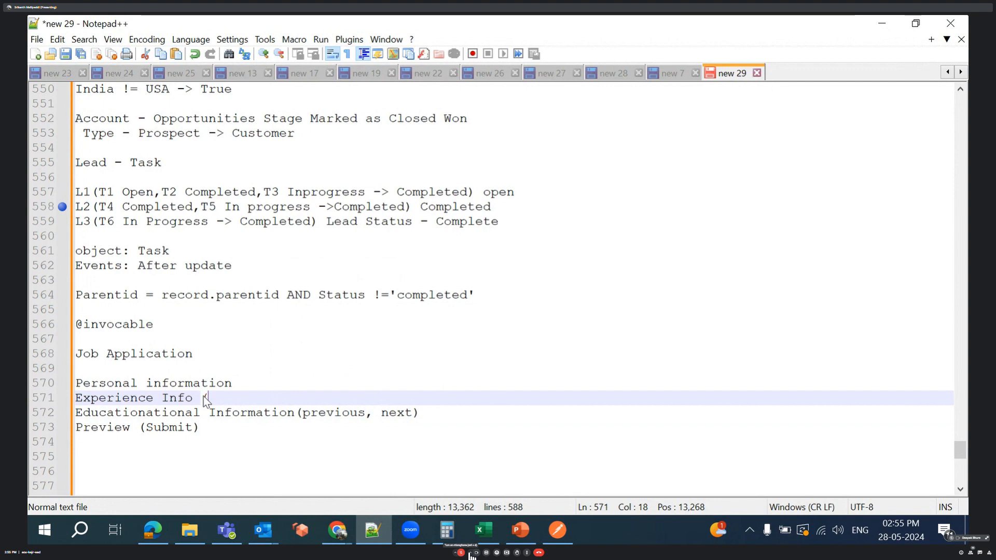
text(P)
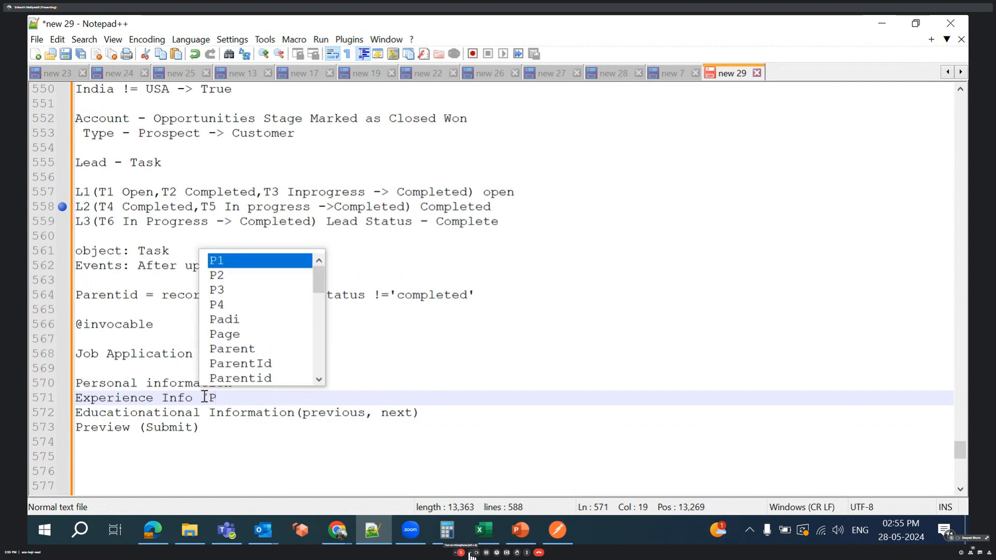
text(revious)
key(BackSpace)
text(,)
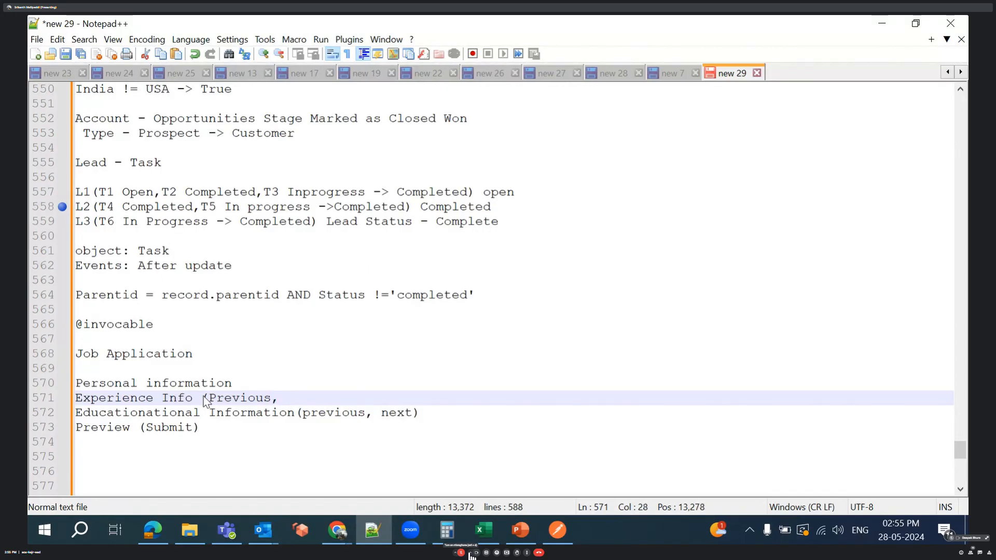
text( Next))
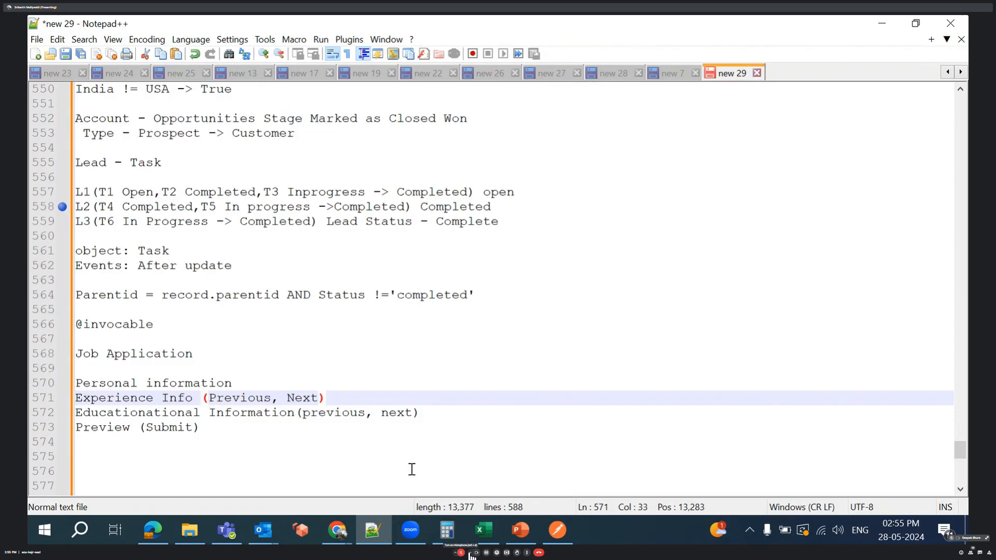
- Append (Next) to the Personal information line after a space
click(249, 383)
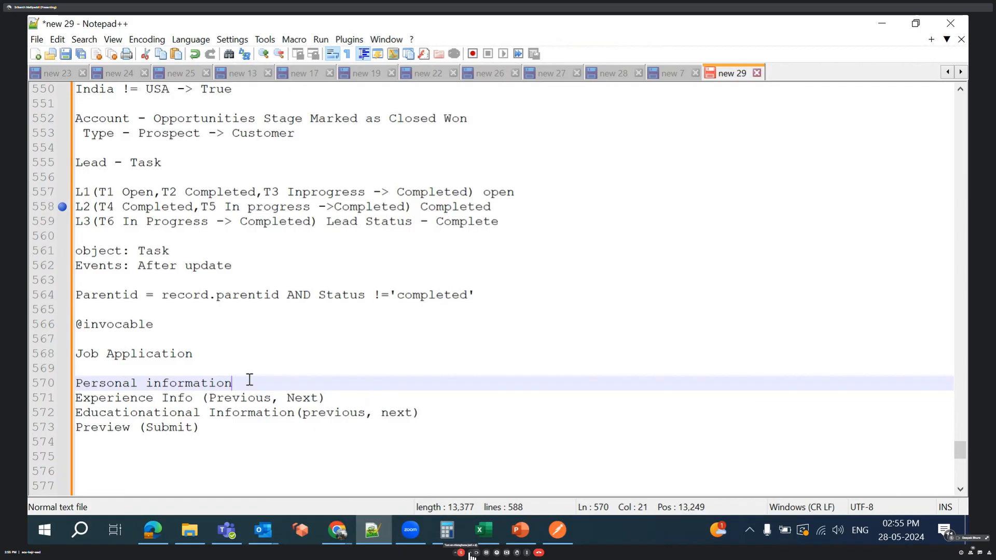
text((Ne)
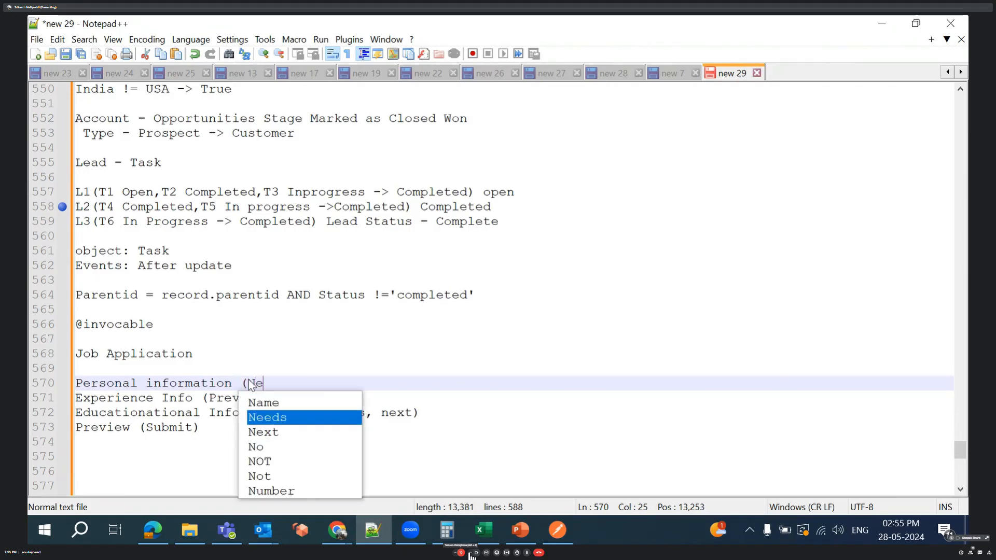
text(xt))
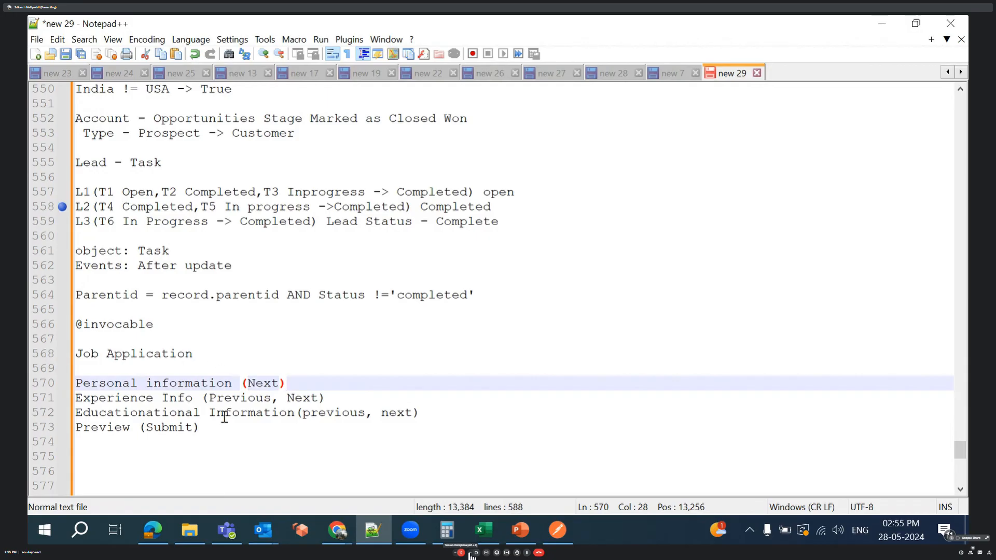
- Switch to Chrome and review the Opportunity Insert form on the Account VF page before returning to the Screen Flow of Opp canvas
mouse_move(338, 530)
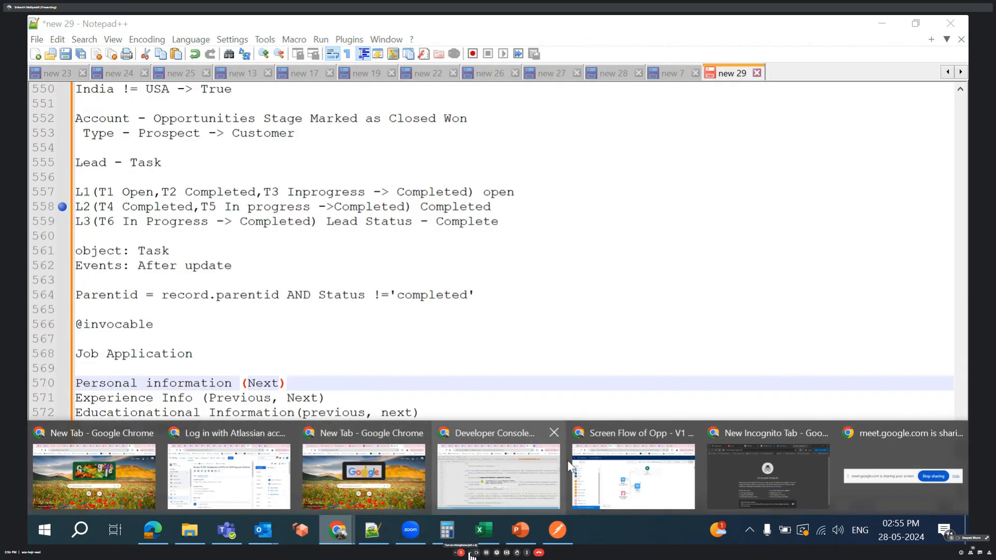
click(623, 469)
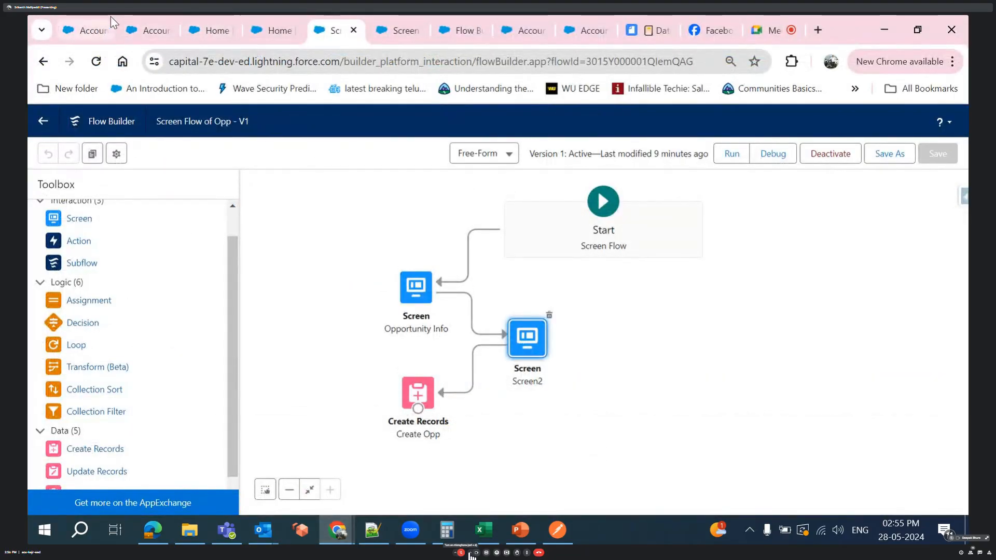
click(143, 21)
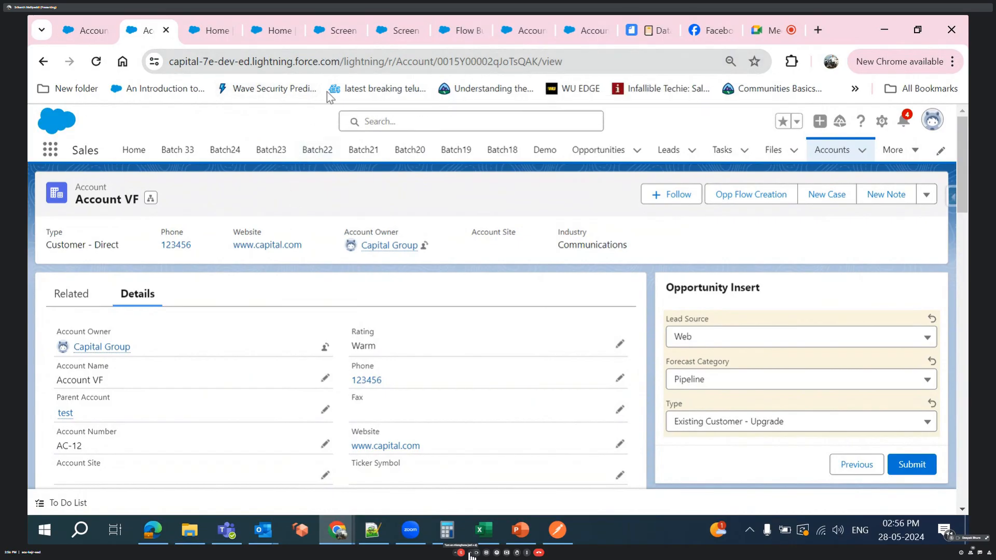
click(341, 20)
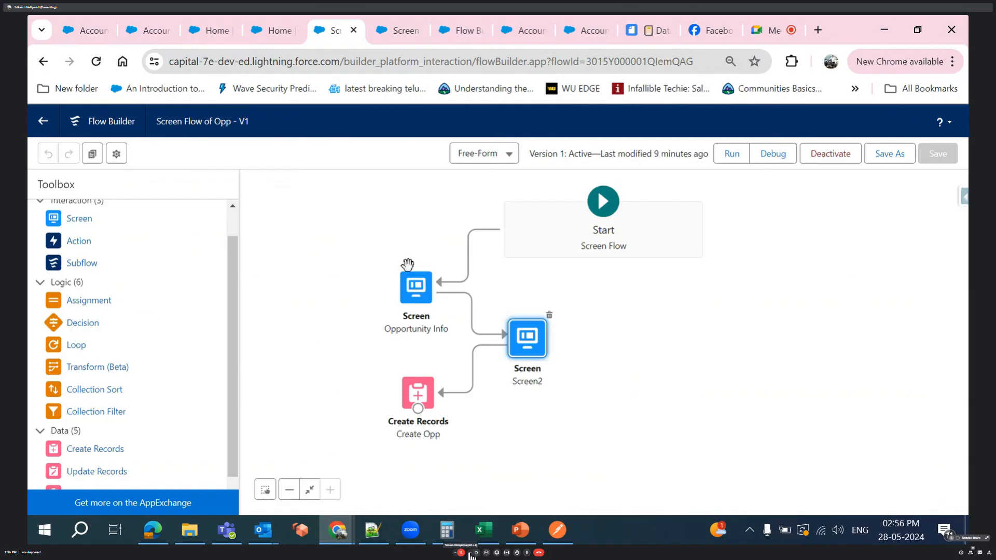
- Switch to Notepad++ and review the Job Application screen outline and the Lead and Task notes above it
scroll(158, 333, down, 1)
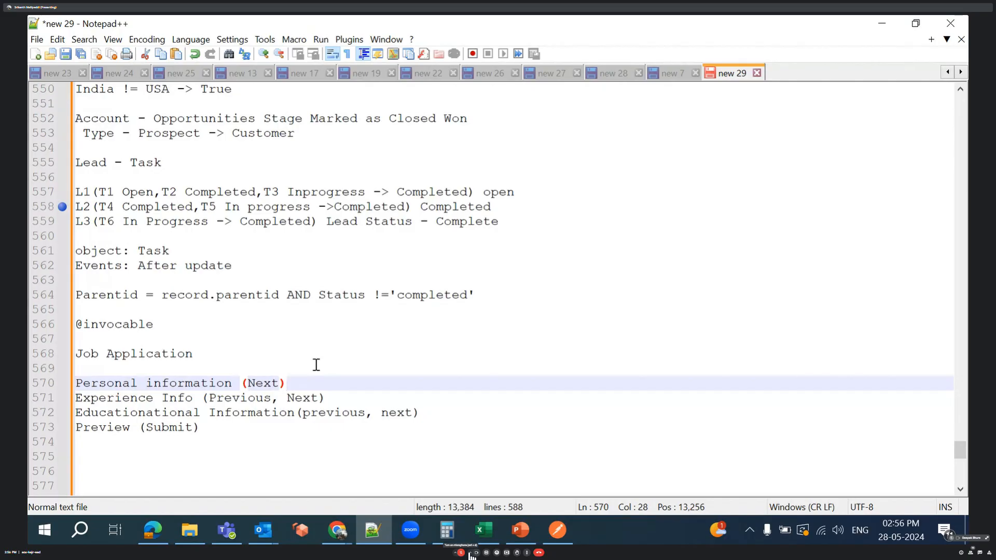
click(242, 425)
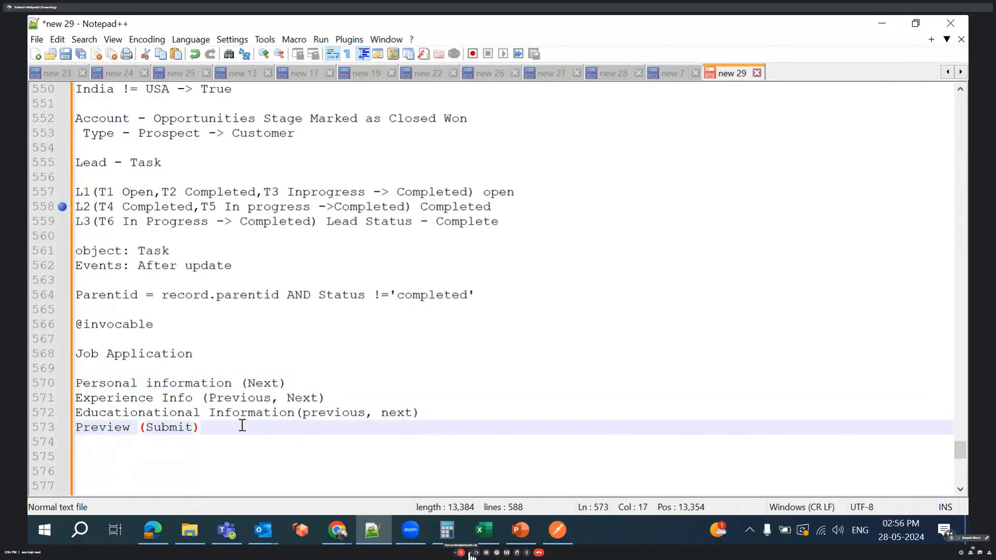
key(Down)
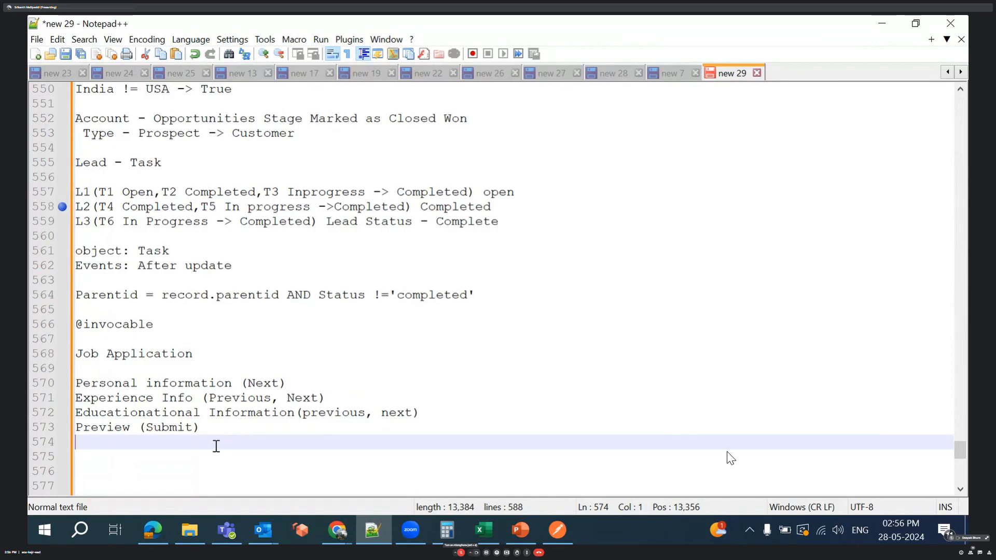
scroll(216, 445, down, 3)
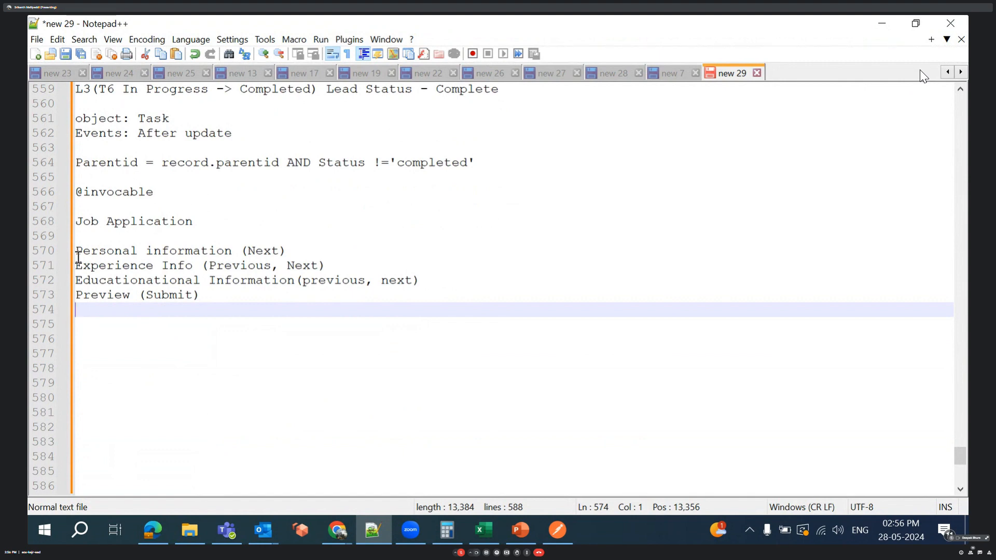
scroll(78, 257, up, 1)
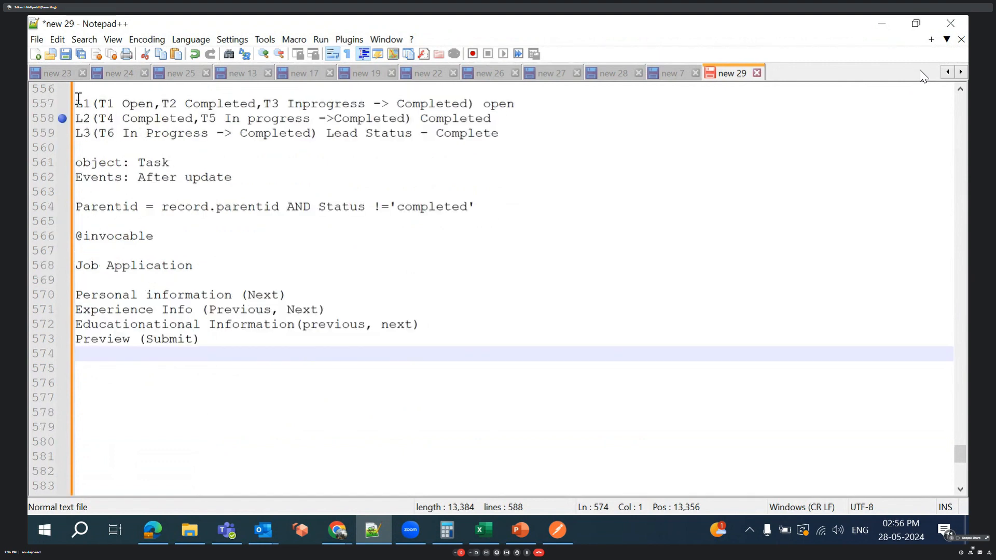
double_click(130, 116)
scroll(130, 115, up, 1)
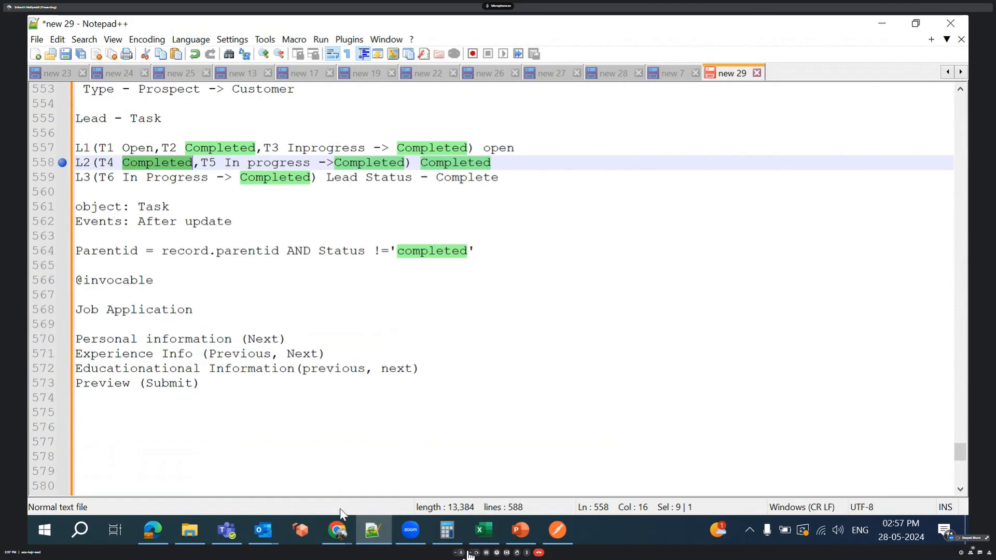
- Switch to the Google Meet call in Chrome and stop presenting the screen
mouse_move(337, 529)
click(612, 497)
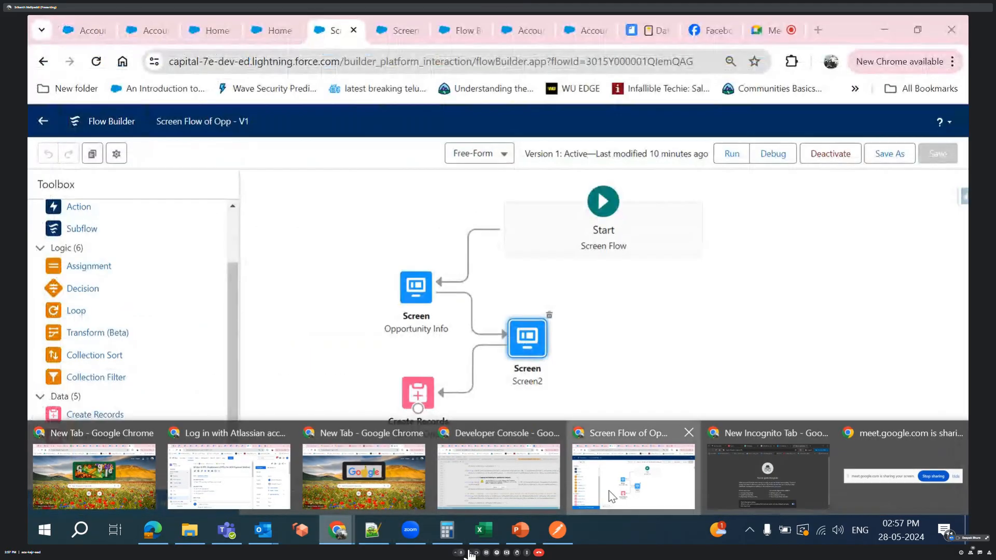
click(764, 29)
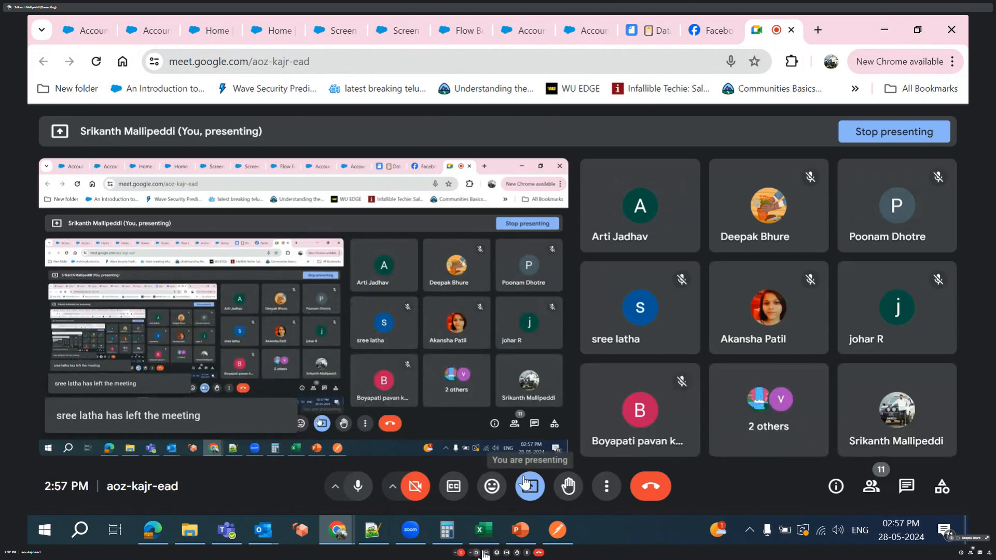
click(528, 485)
click(534, 442)
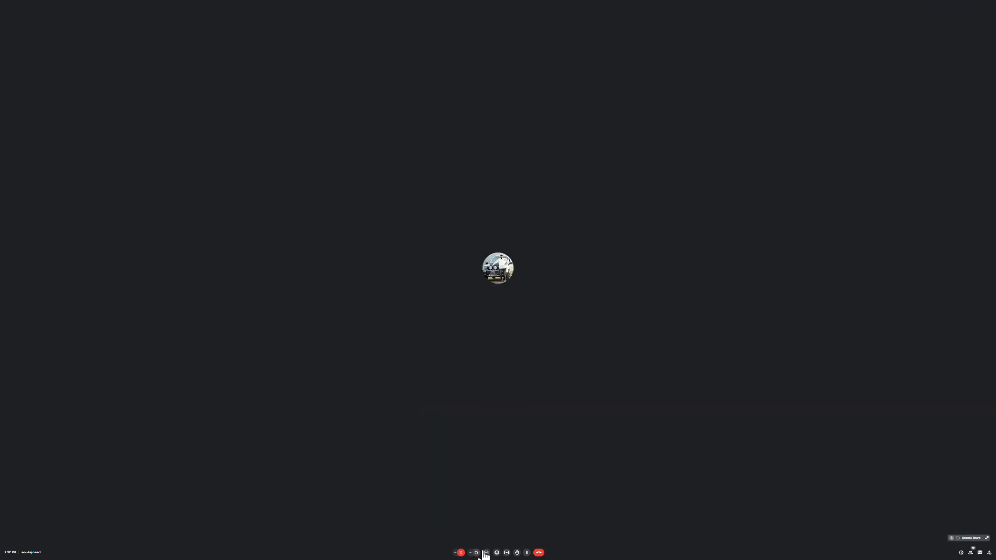